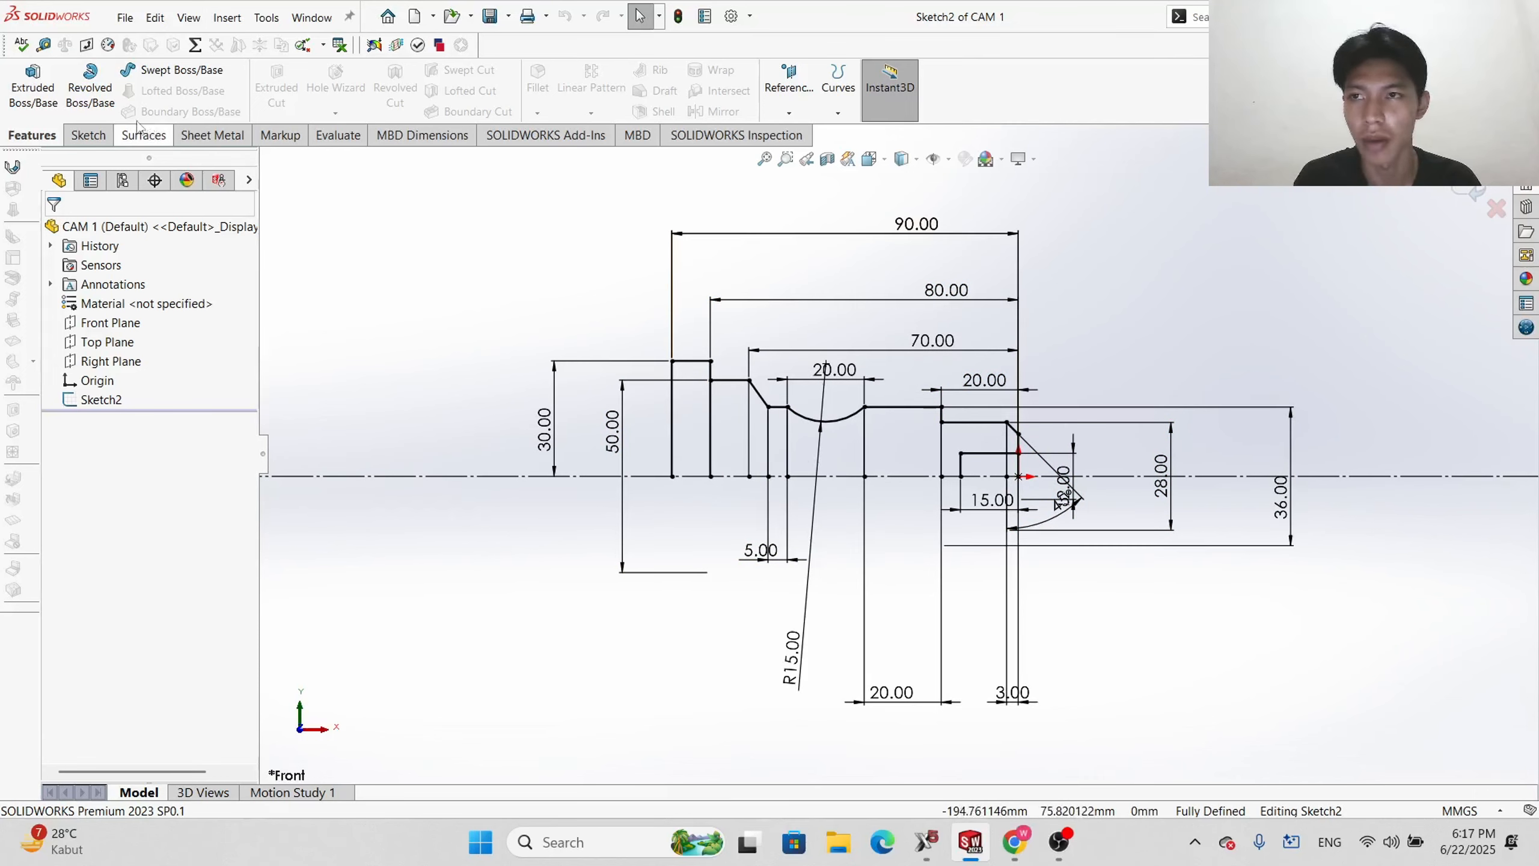
- Revolve the seven main regions of the stepped shaft sketch 360° about the horizontal centerline, leaving out the bore
{"action": "left_click", "coordinate": [90, 85]}
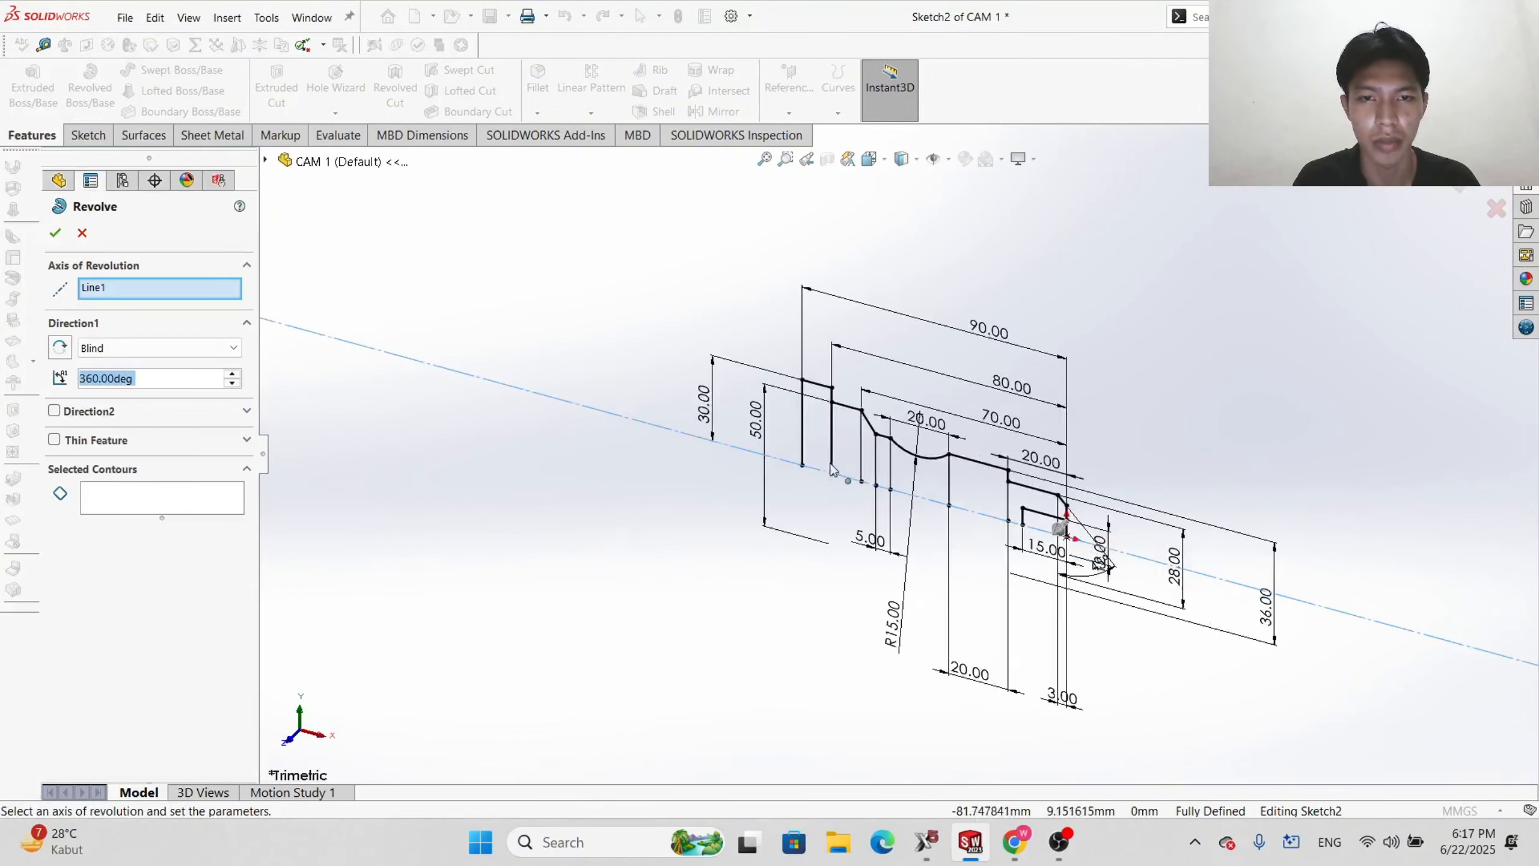
{"action": "scroll", "coordinate": [833, 470], "scroll_direction": "down", "scroll_amount": 3}
{"action": "left_click", "coordinate": [812, 419]}
{"action": "left_click", "coordinate": [867, 426]}
{"action": "left_click", "coordinate": [897, 438]}
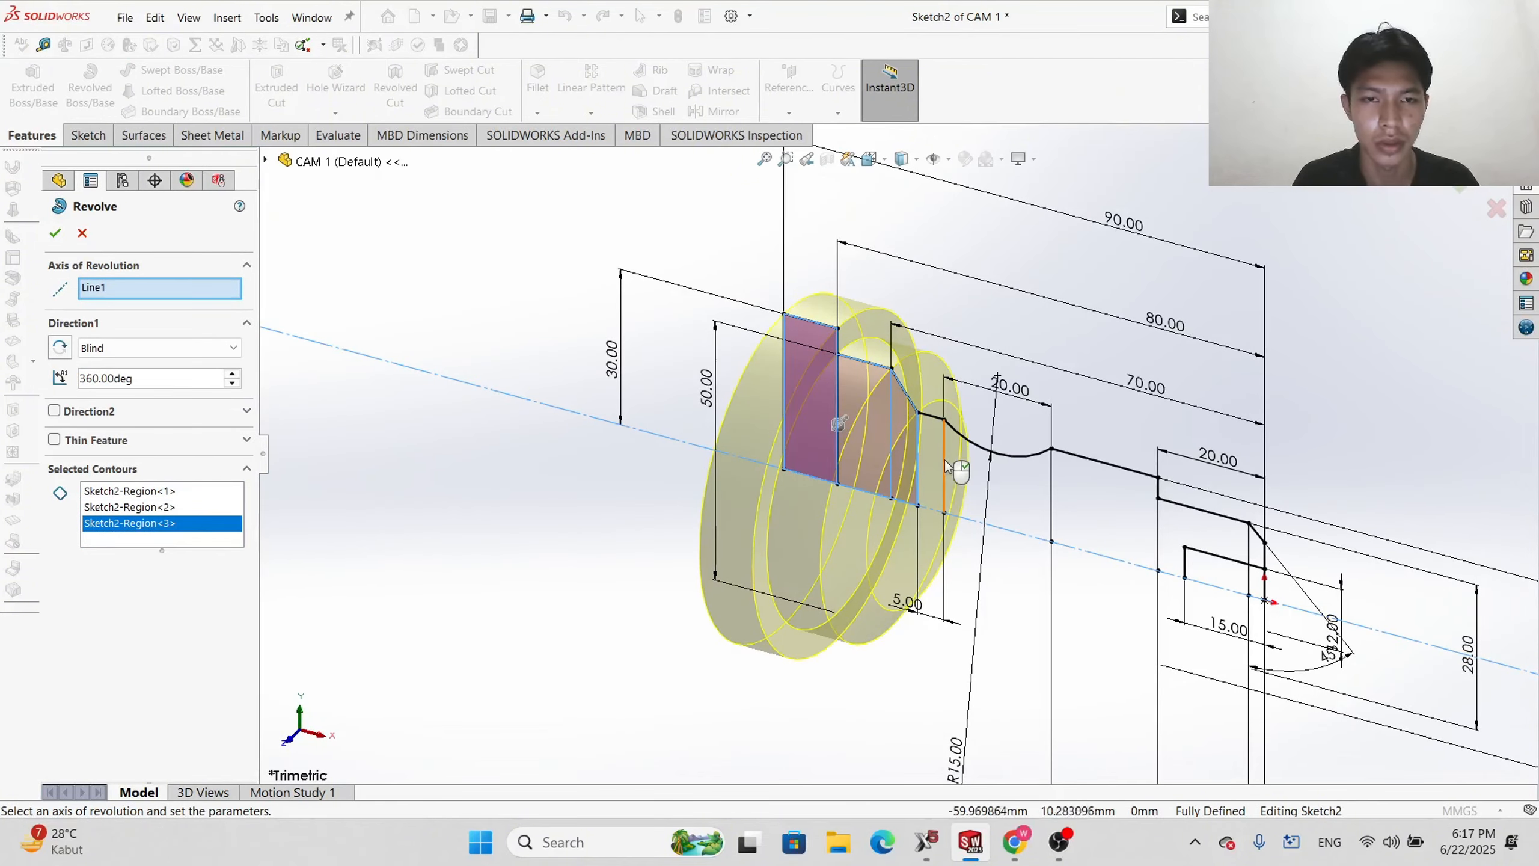
{"action": "left_click", "coordinate": [932, 463]}
{"action": "left_click", "coordinate": [1000, 488]}
{"action": "left_click", "coordinate": [1103, 507]}
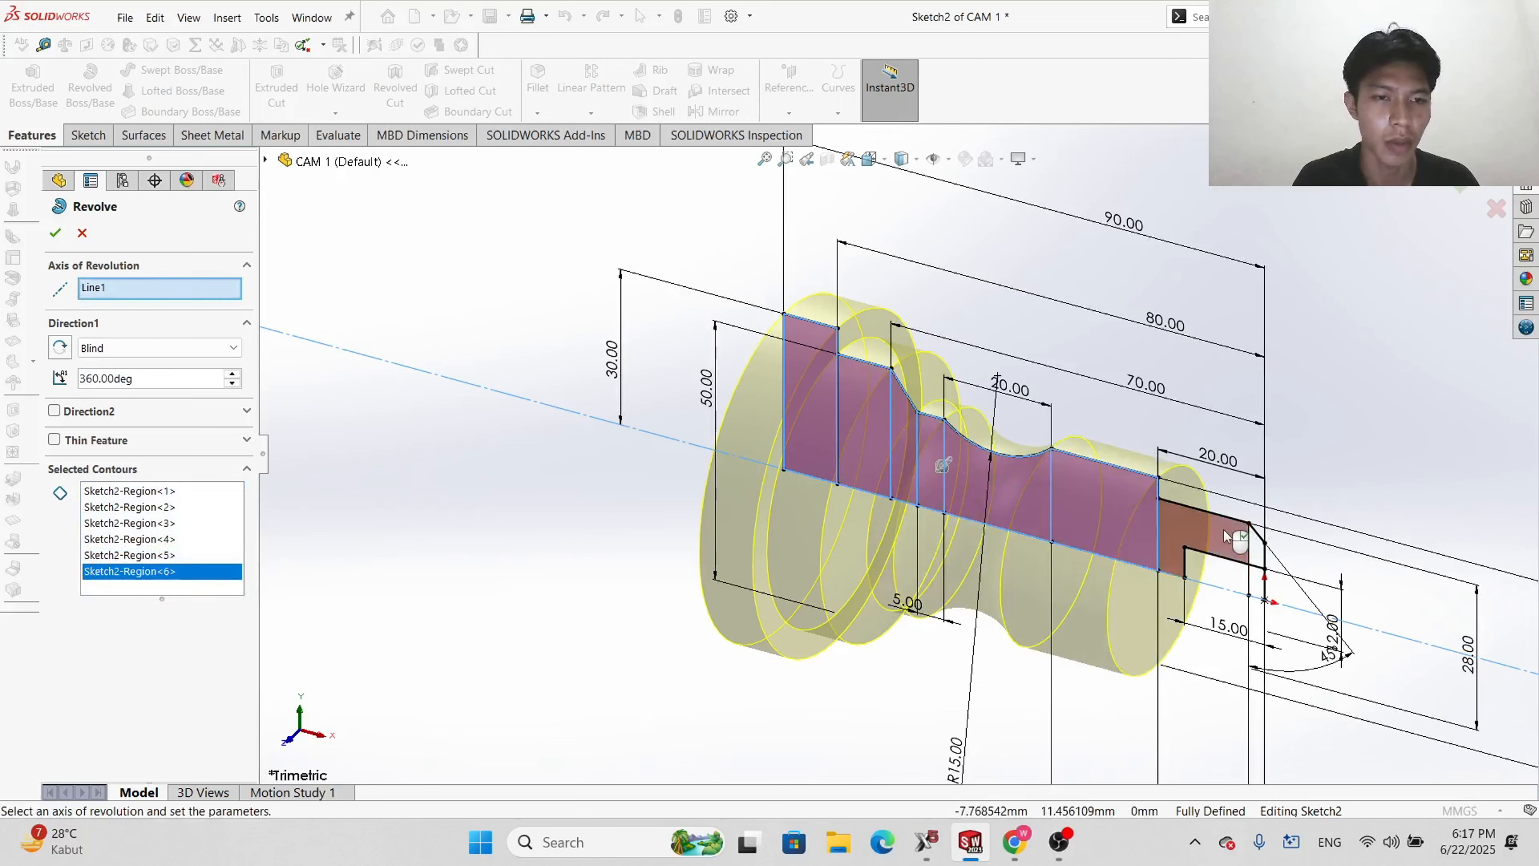
{"action": "left_click", "coordinate": [1225, 536]}
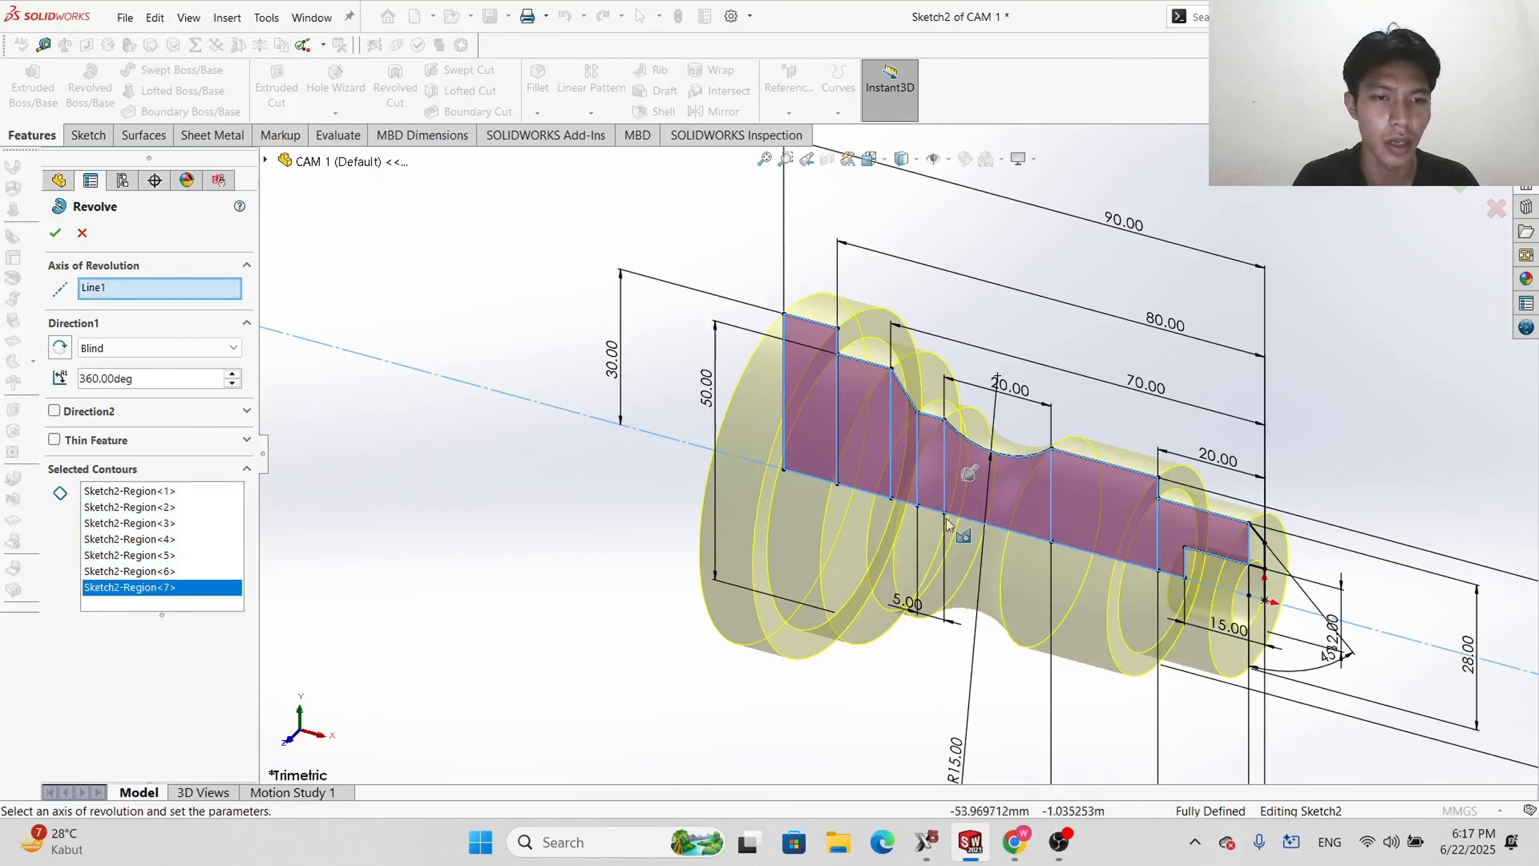
{"action": "left_click", "coordinate": [57, 237]}
{"action": "middle_click_drag", "start_coordinate": [1094, 674], "coordinate": [1037, 688]}
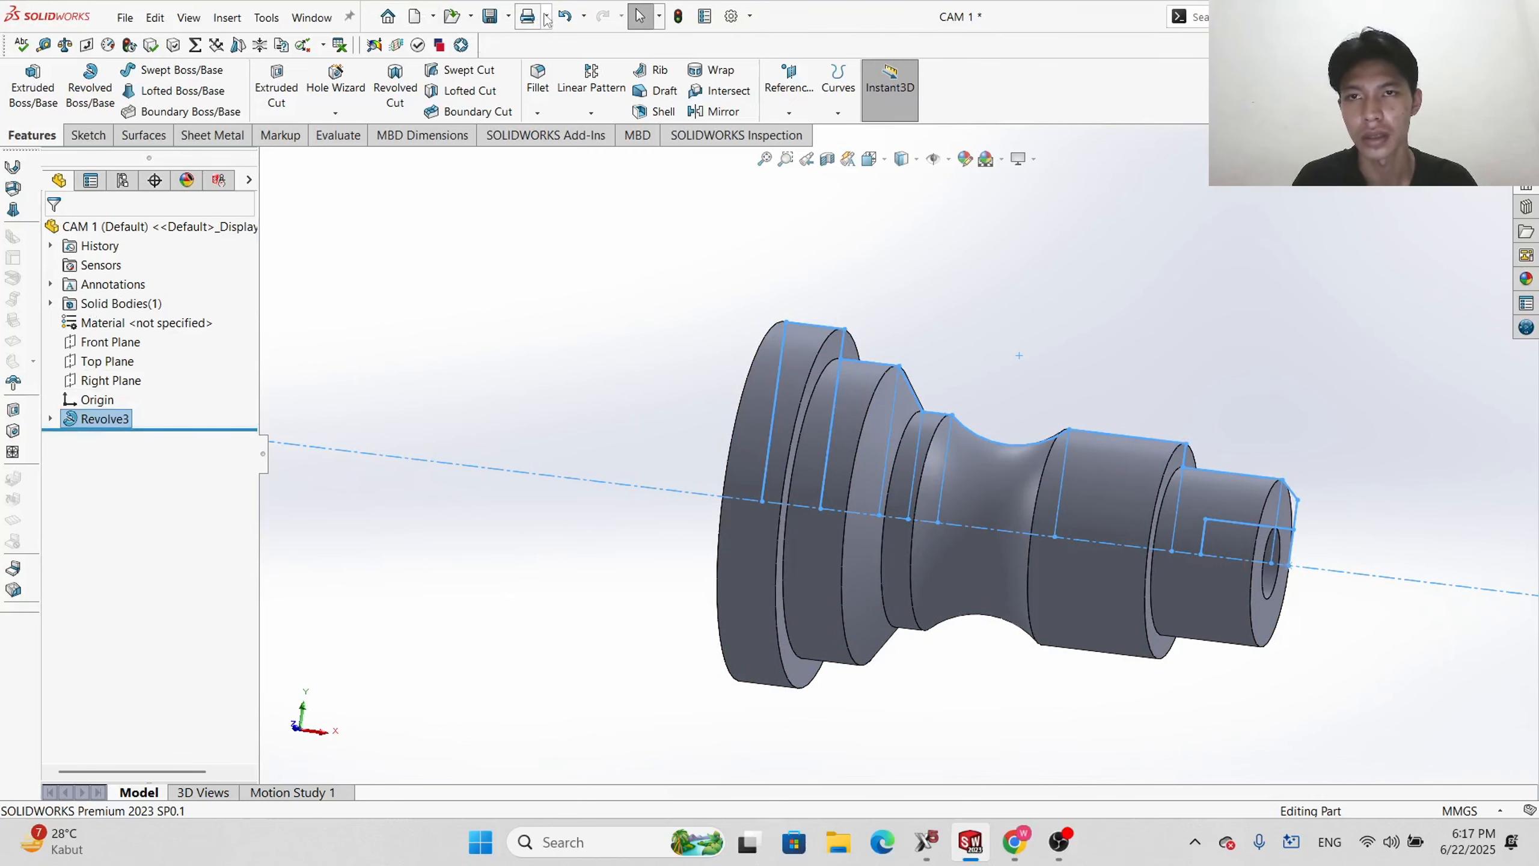
- Undo the revolve of the shaft profile
{"action": "left_click", "coordinate": [565, 16]}
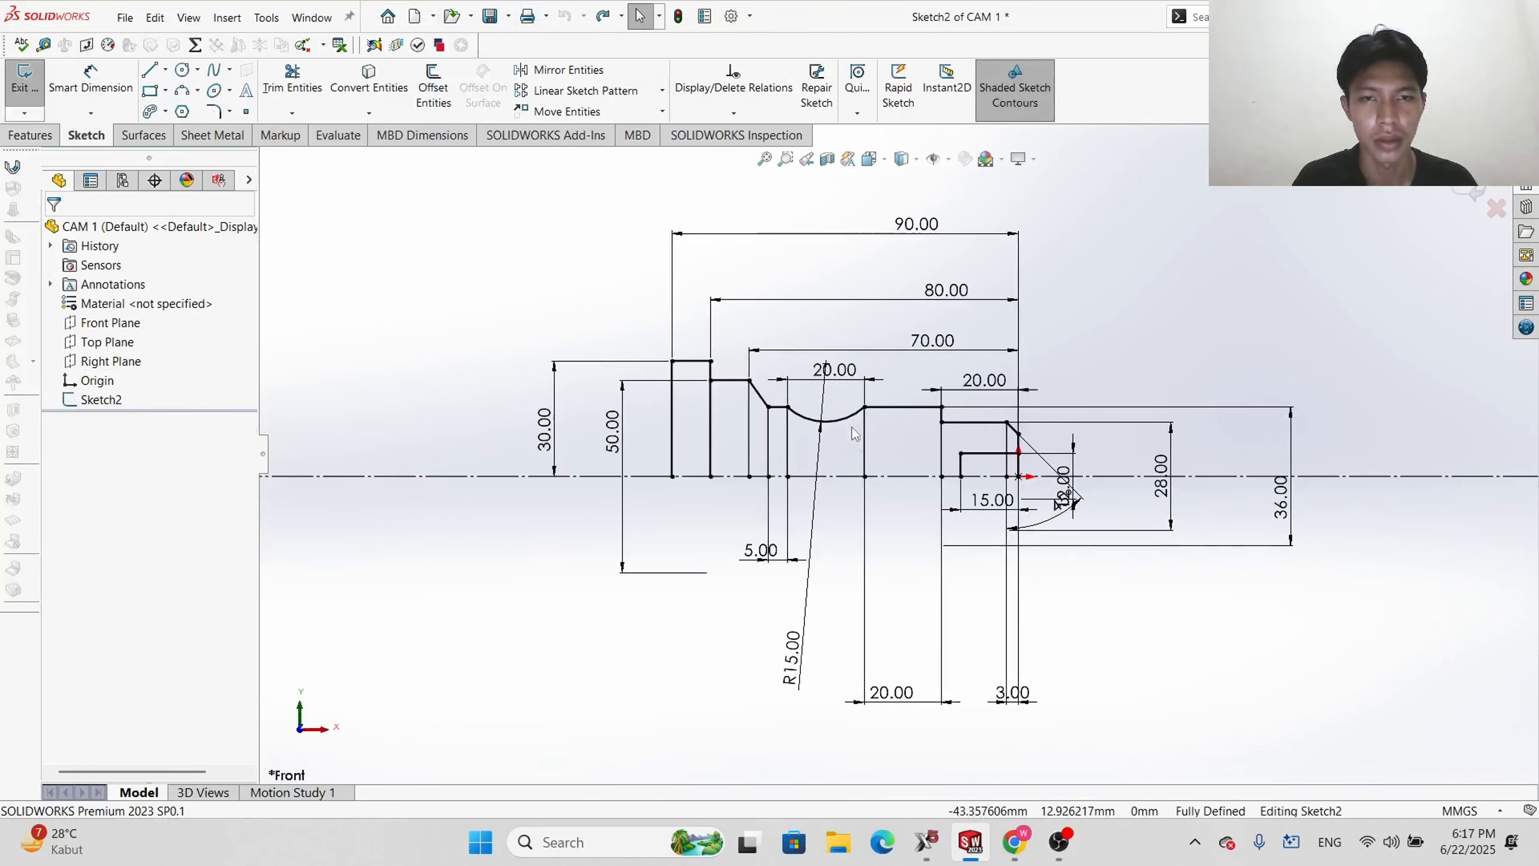
{"action": "scroll", "coordinate": [849, 430], "scroll_direction": "down", "scroll_amount": 2}
{"action": "scroll", "coordinate": [745, 430], "scroll_direction": "up", "scroll_amount": 3}
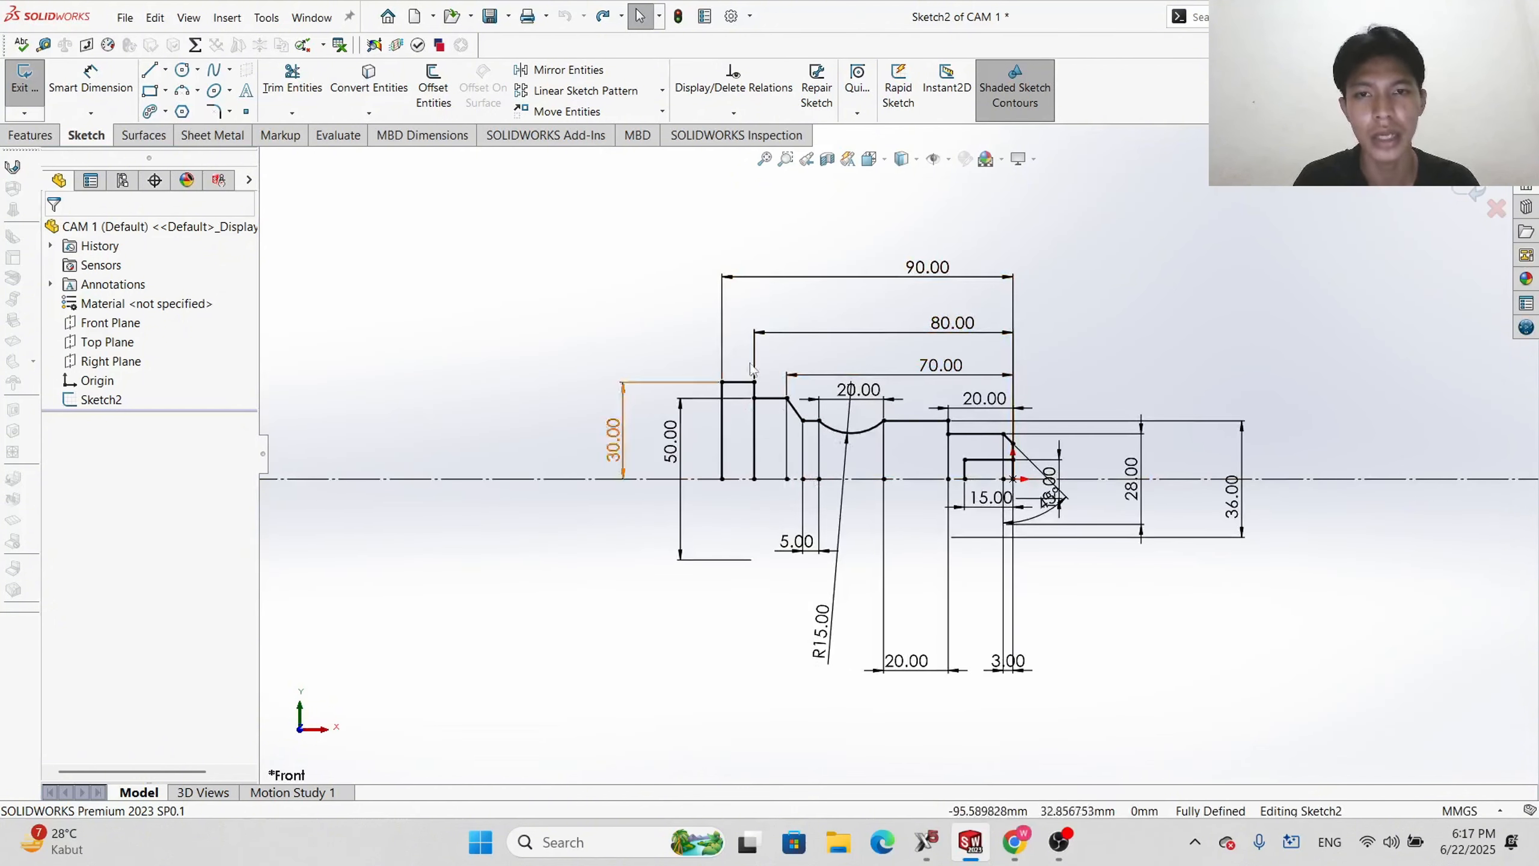
{"action": "left_click", "coordinate": [510, 16]}
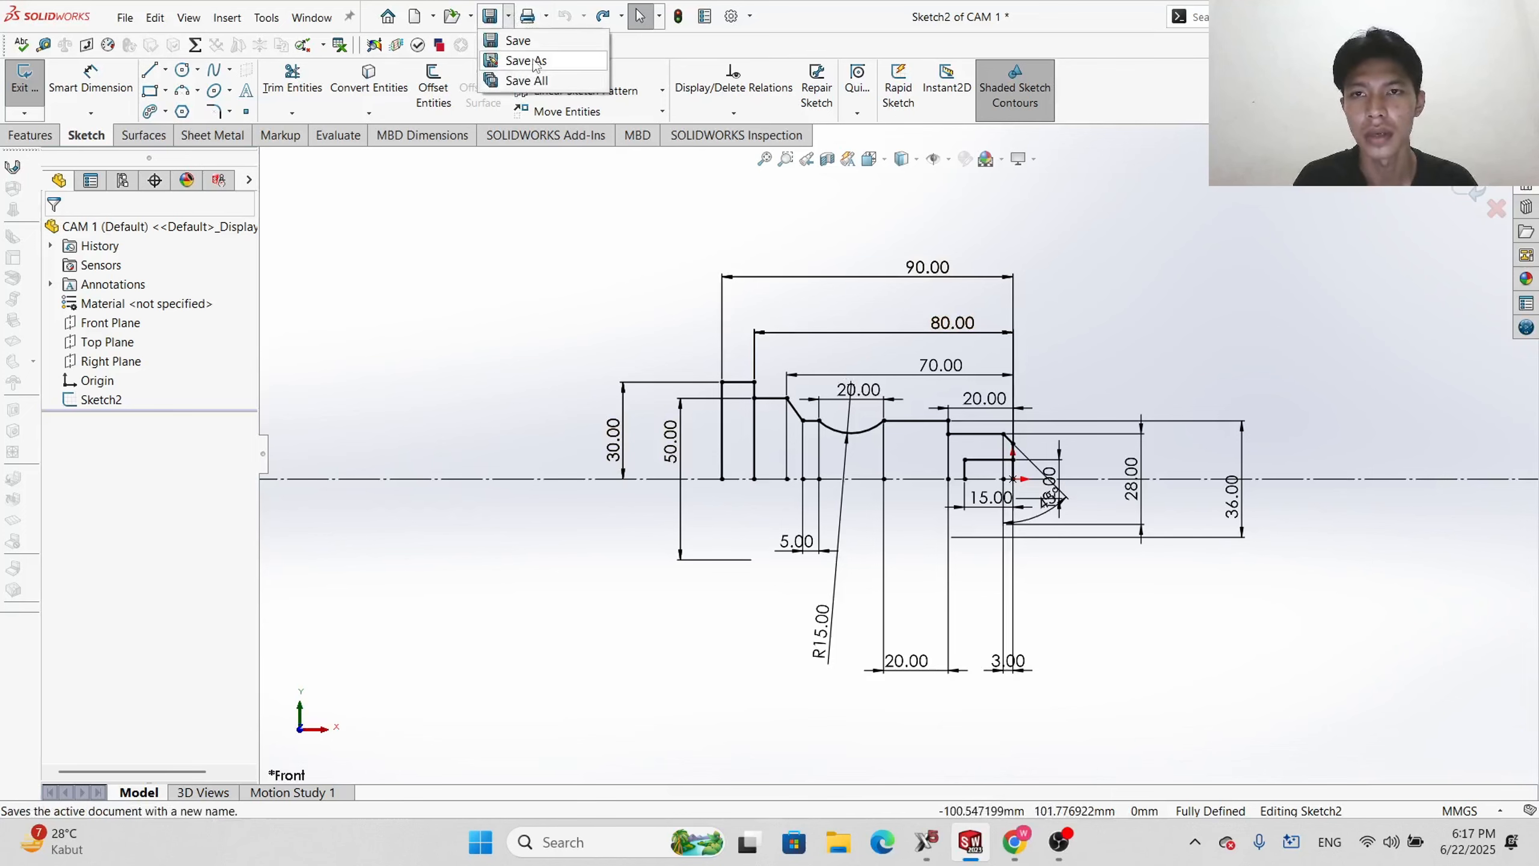
{"action": "left_click", "coordinate": [527, 60]}
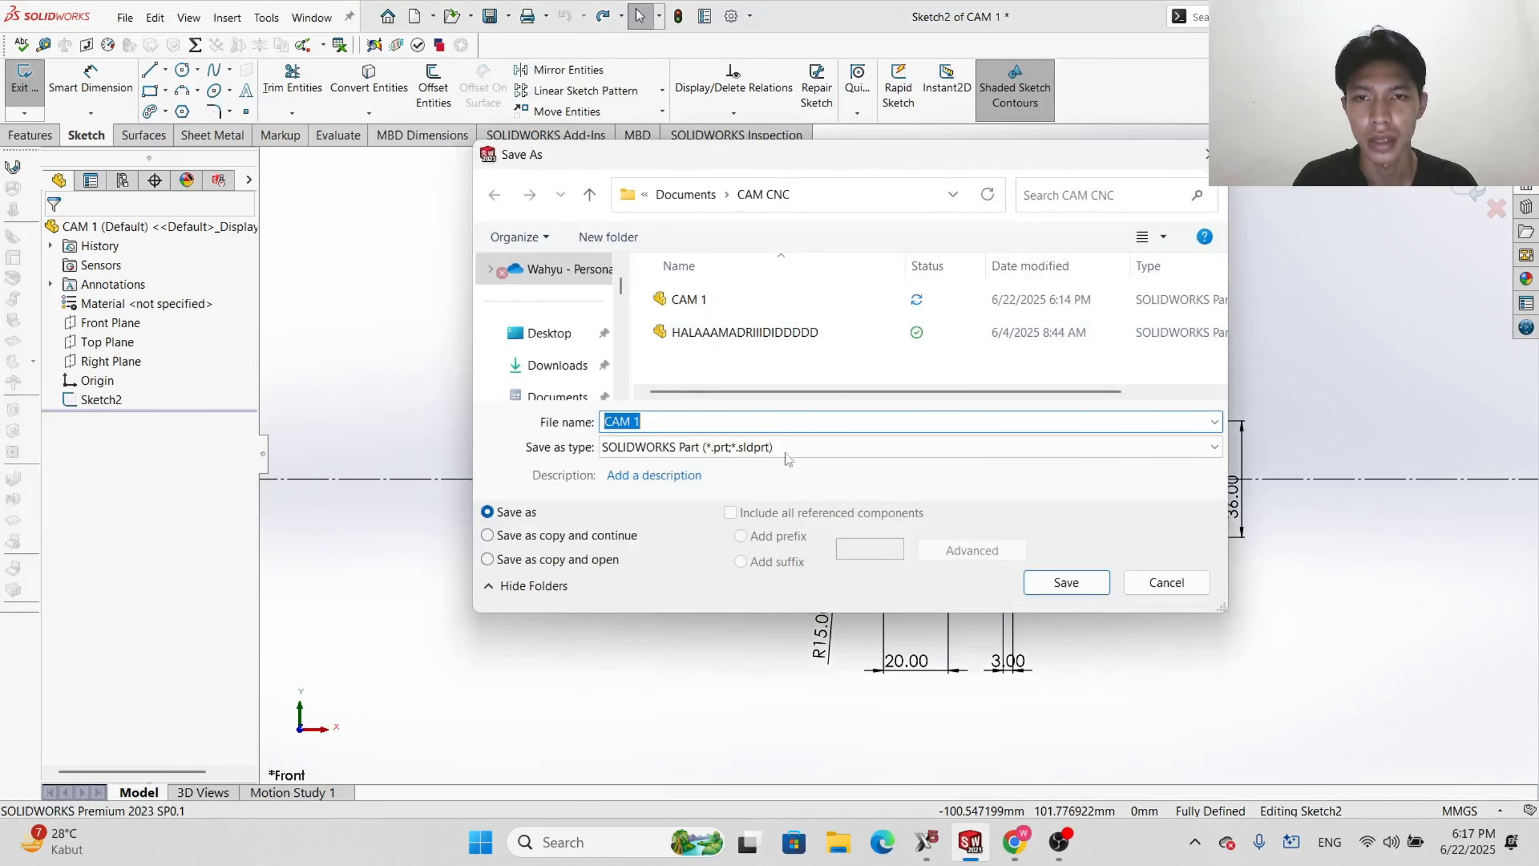
{"action": "left_click", "coordinate": [782, 447]}
{"action": "left_click", "coordinate": [780, 518]}
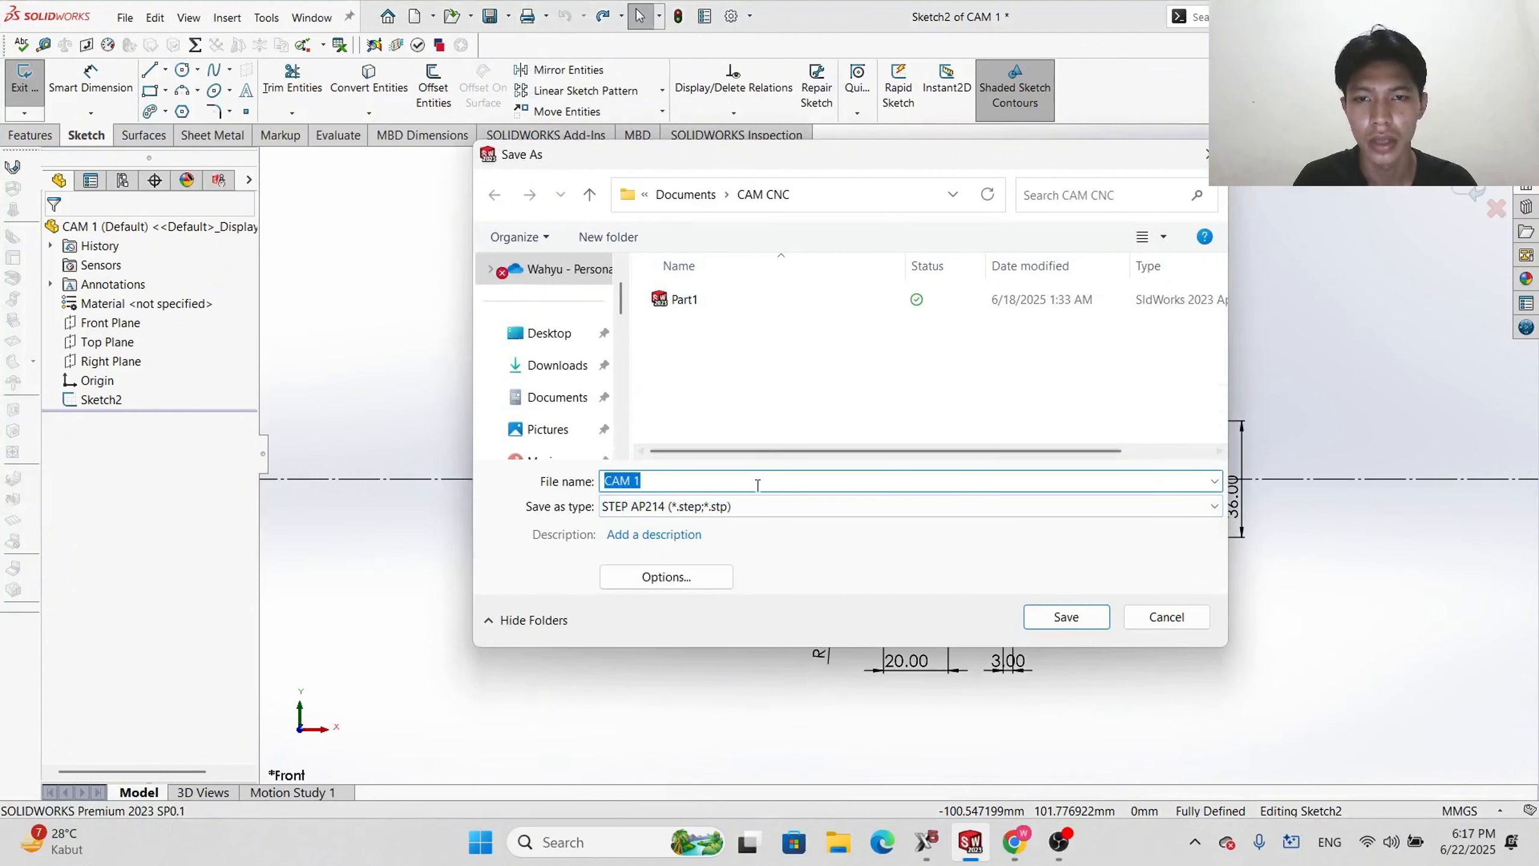
{"action": "left_click", "coordinate": [780, 518]}
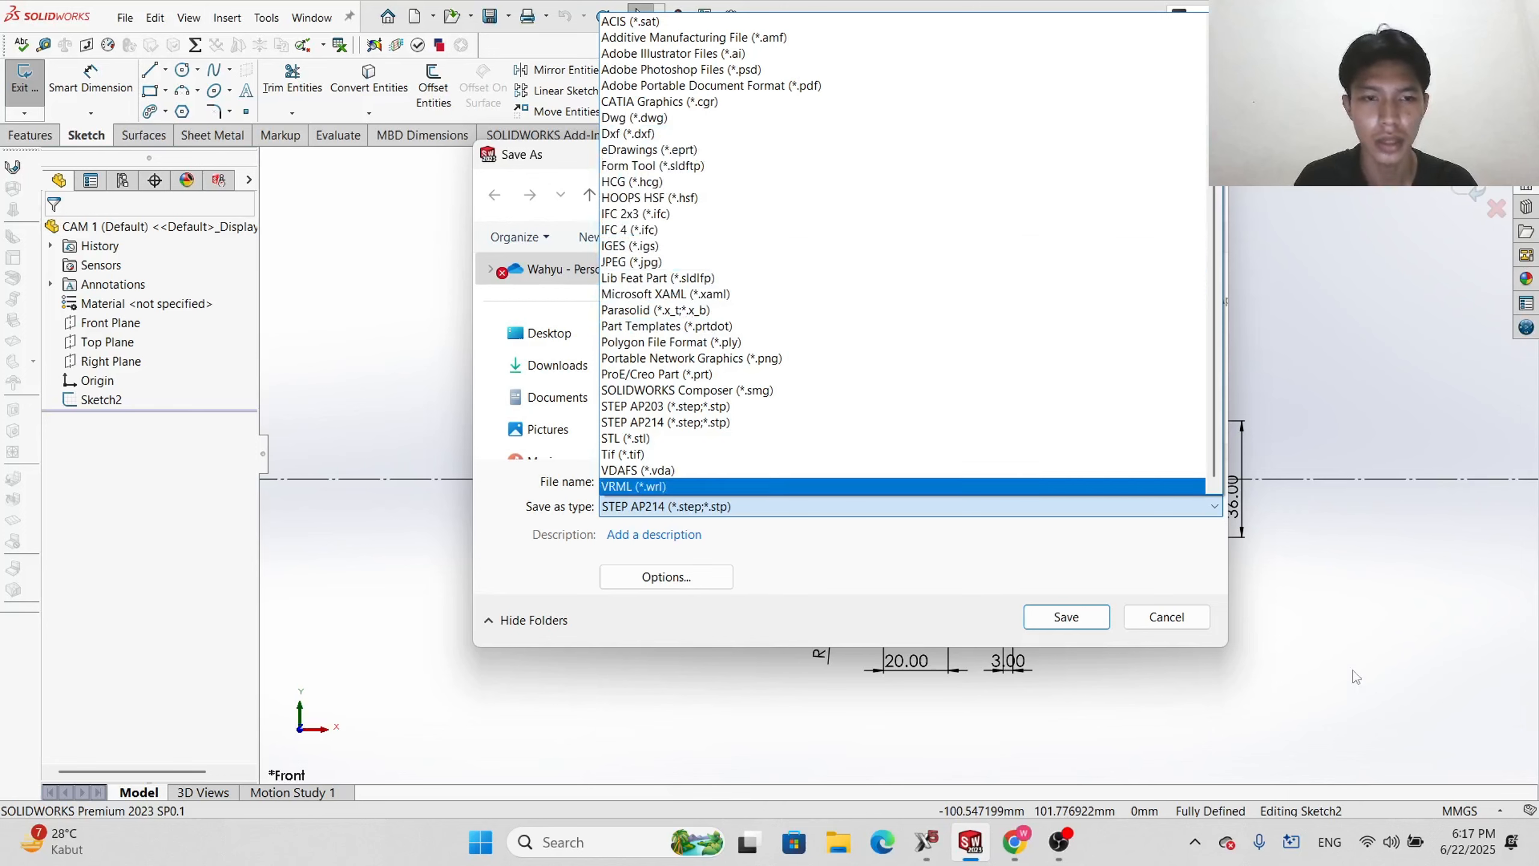
{"action": "left_click", "coordinate": [1219, 631]}
{"action": "left_click", "coordinate": [1205, 621]}
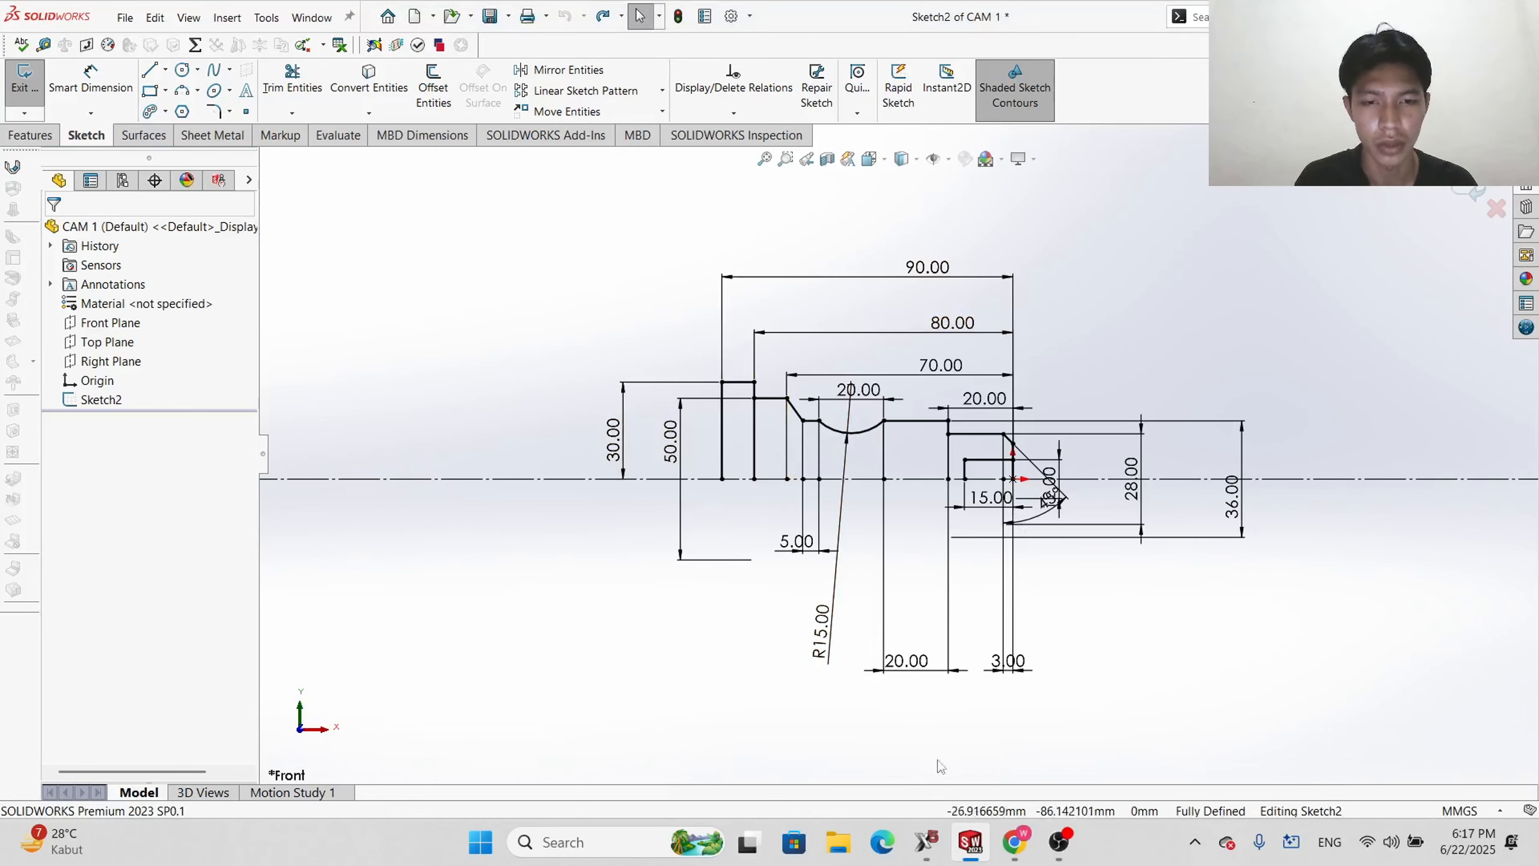
- Switch to Mastercam and open the TUGAS 7 drawing from the CAM CNC folder with the AutoCAD file type
{"action": "left_click", "coordinate": [926, 843]}
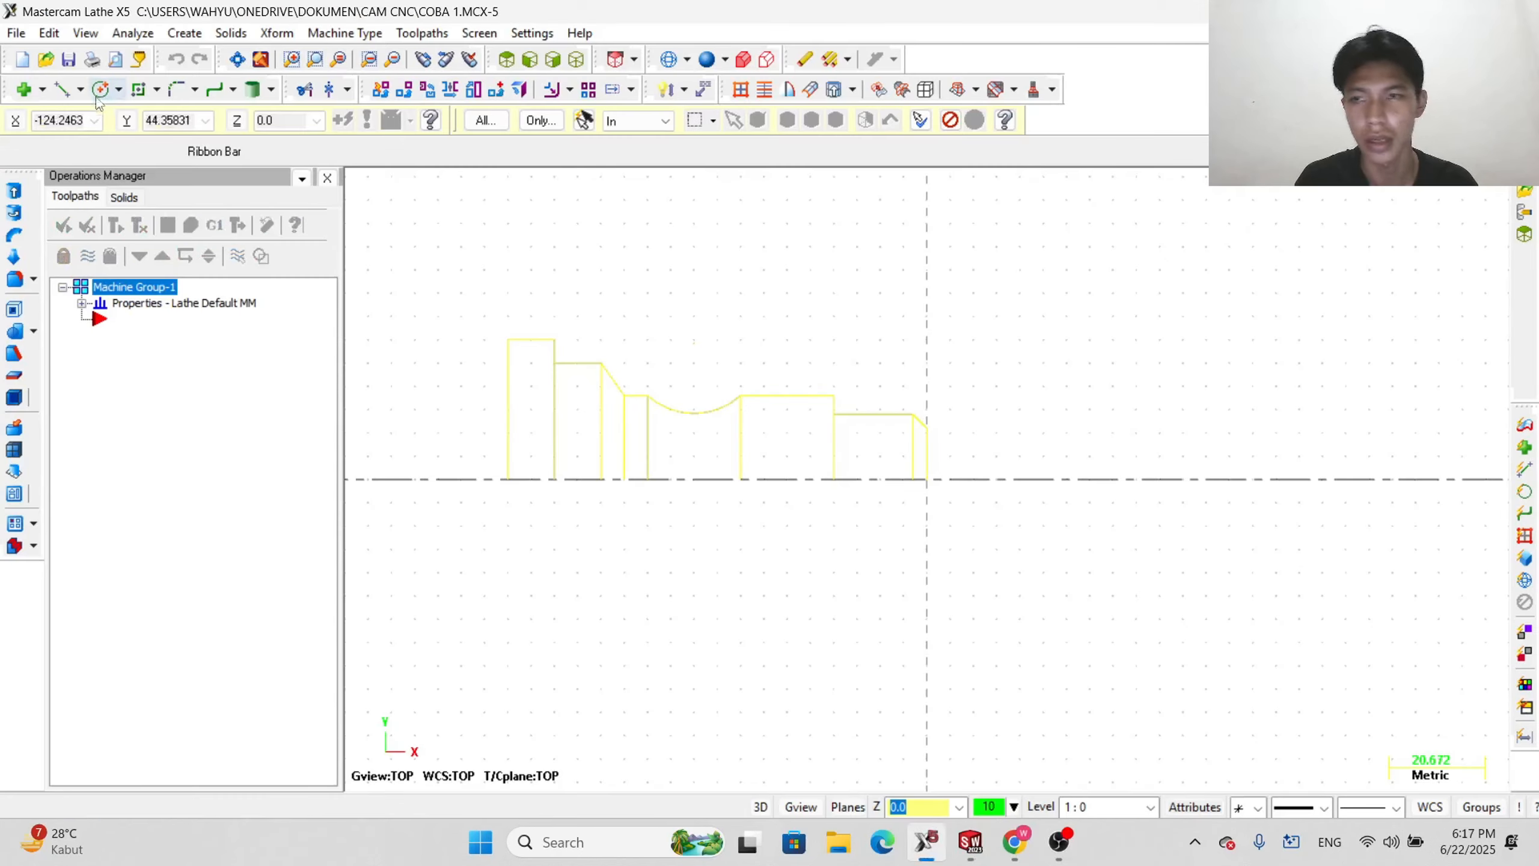
{"action": "left_click", "coordinate": [47, 59]}
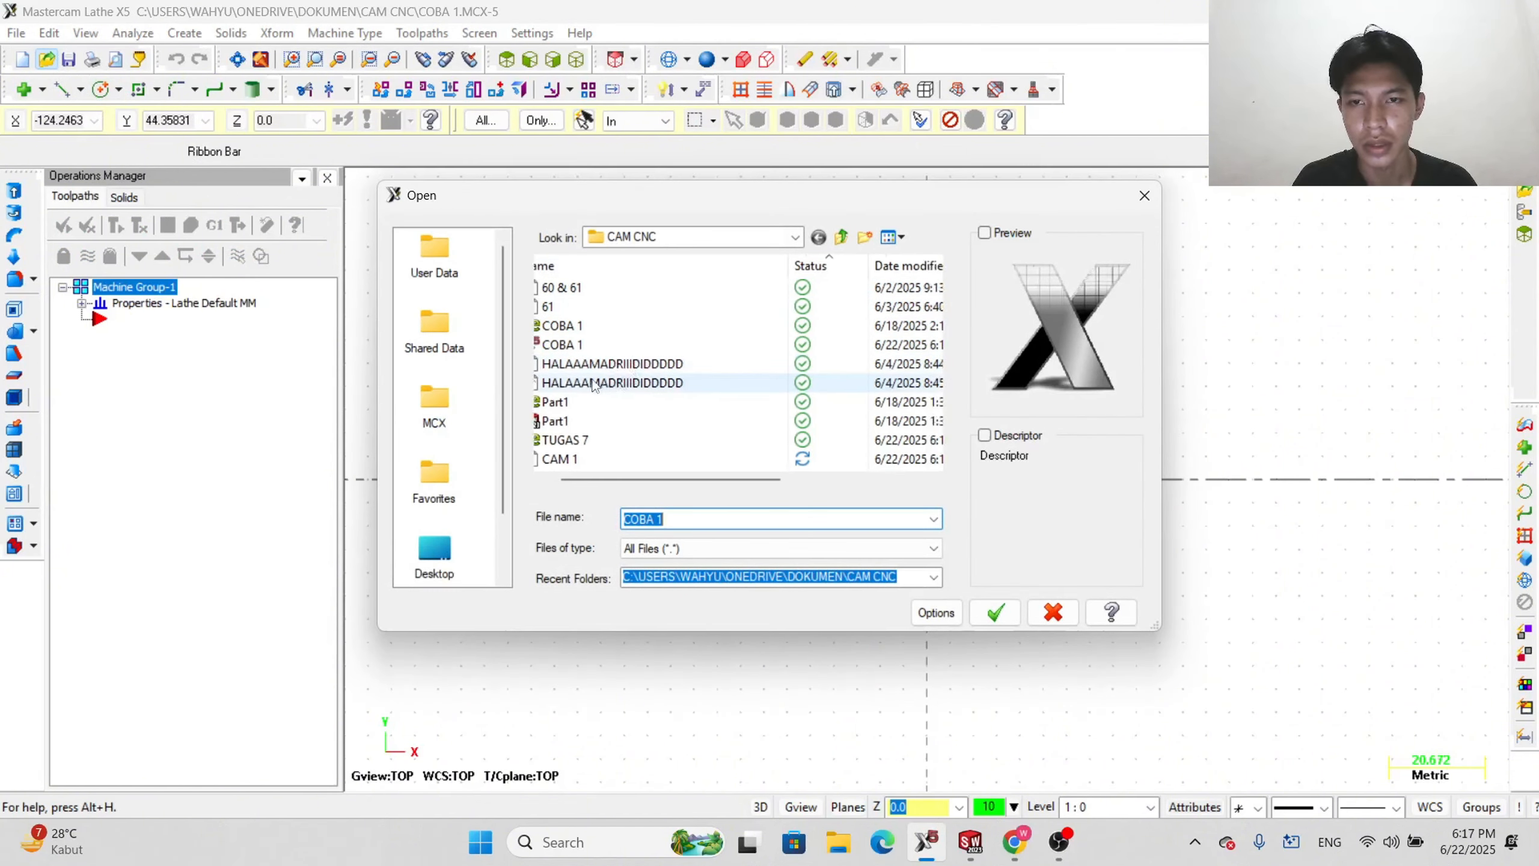
{"action": "left_click", "coordinate": [581, 440]}
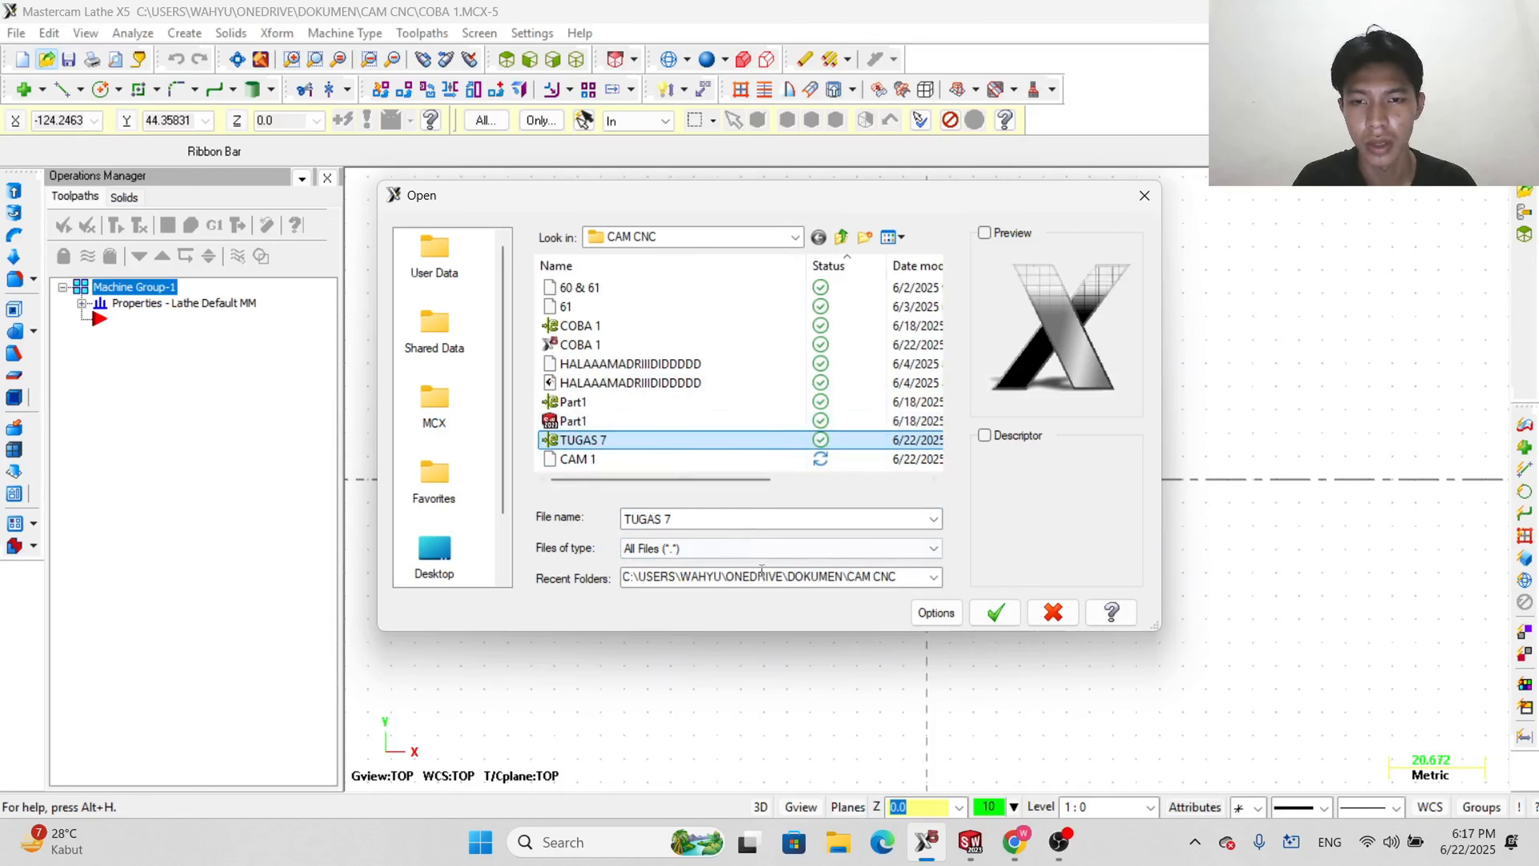
{"action": "left_click", "coordinate": [761, 549]}
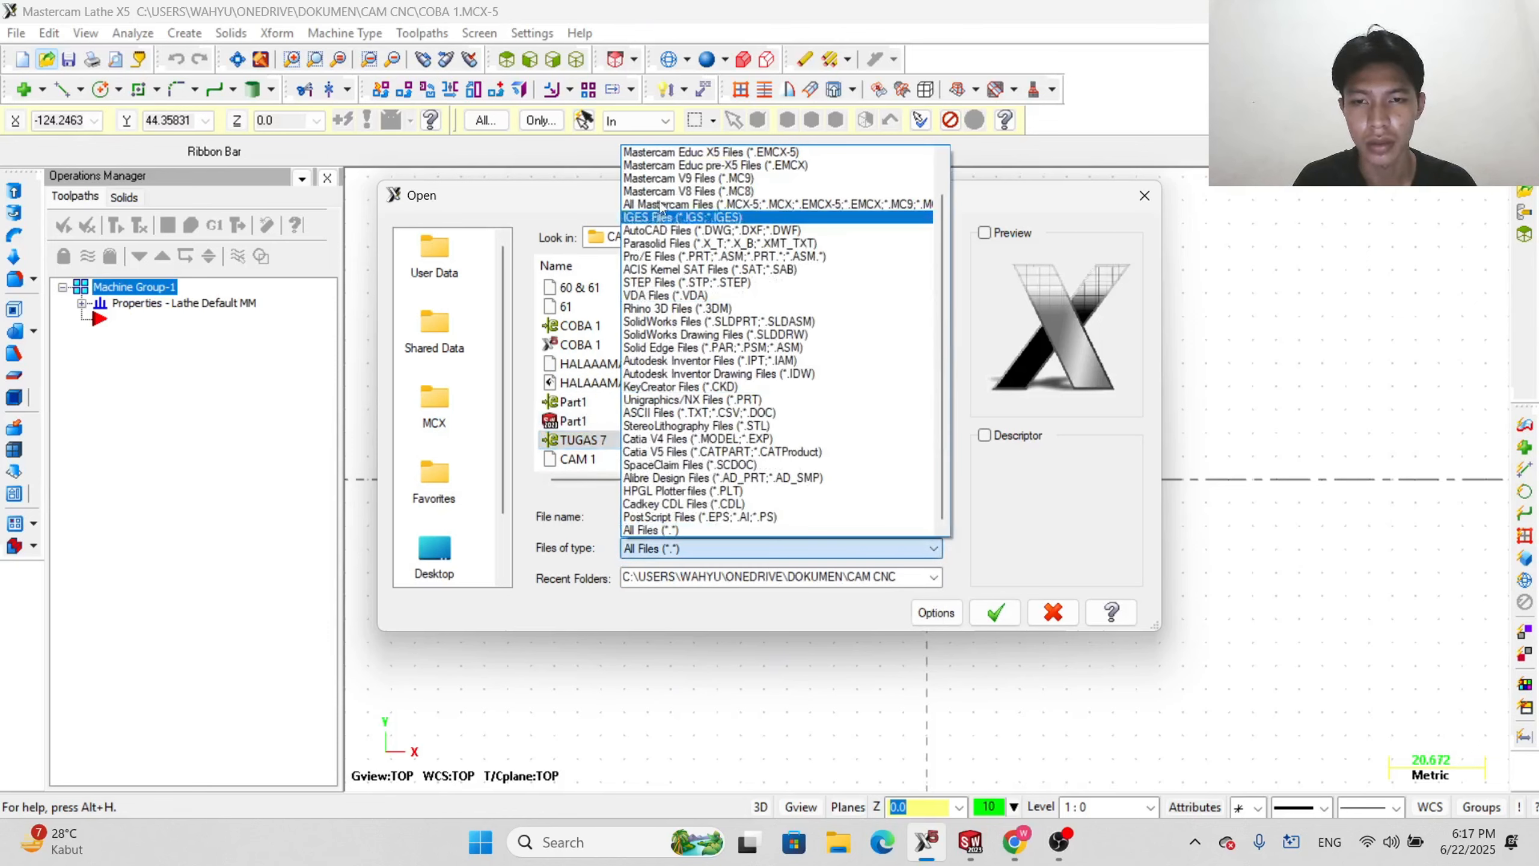
{"action": "left_click", "coordinate": [710, 235]}
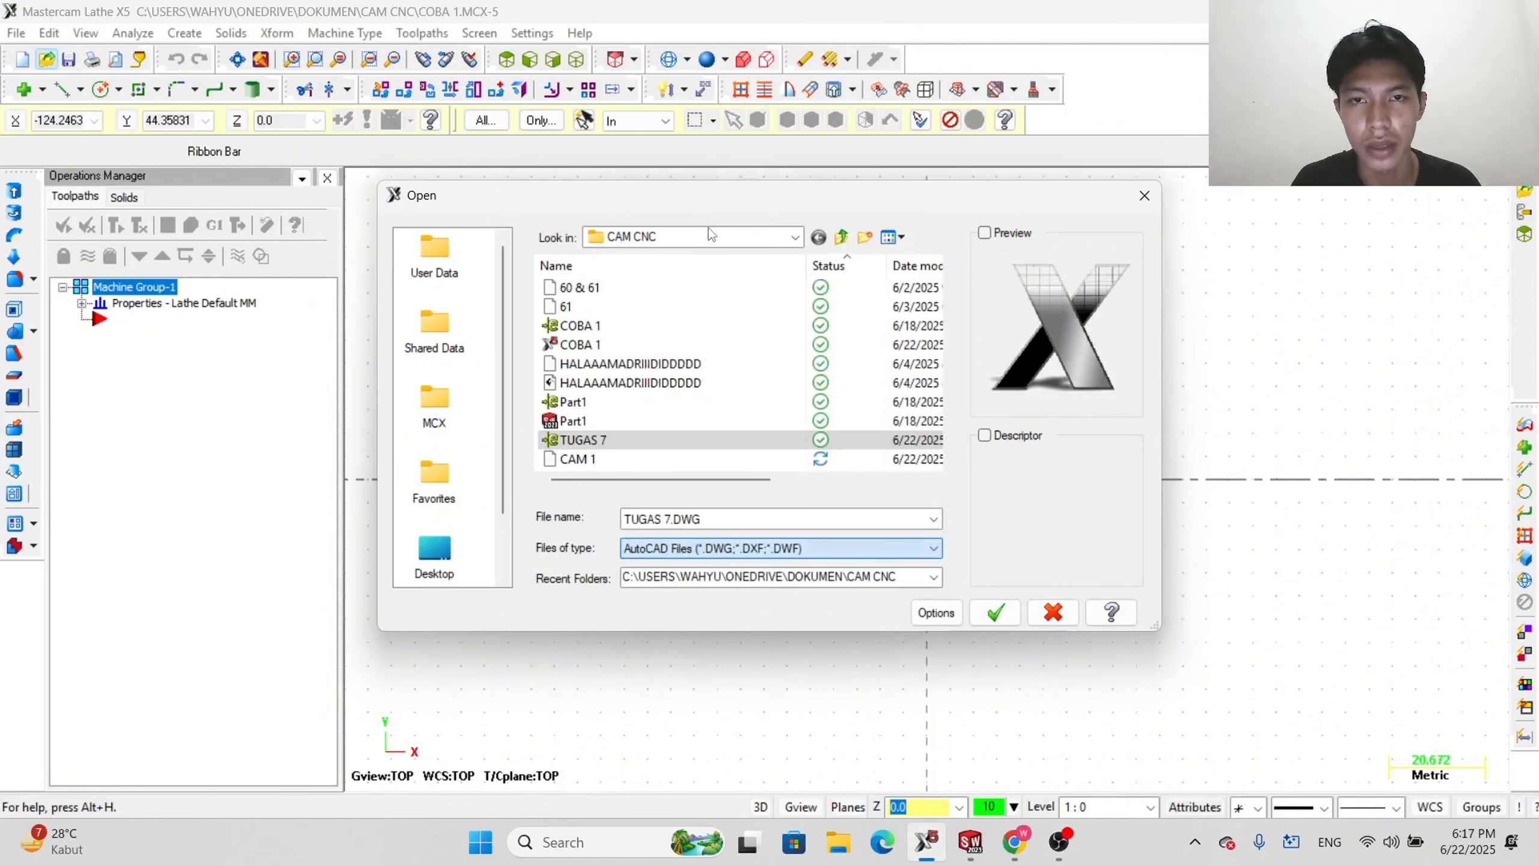
{"action": "left_click", "coordinate": [996, 611]}
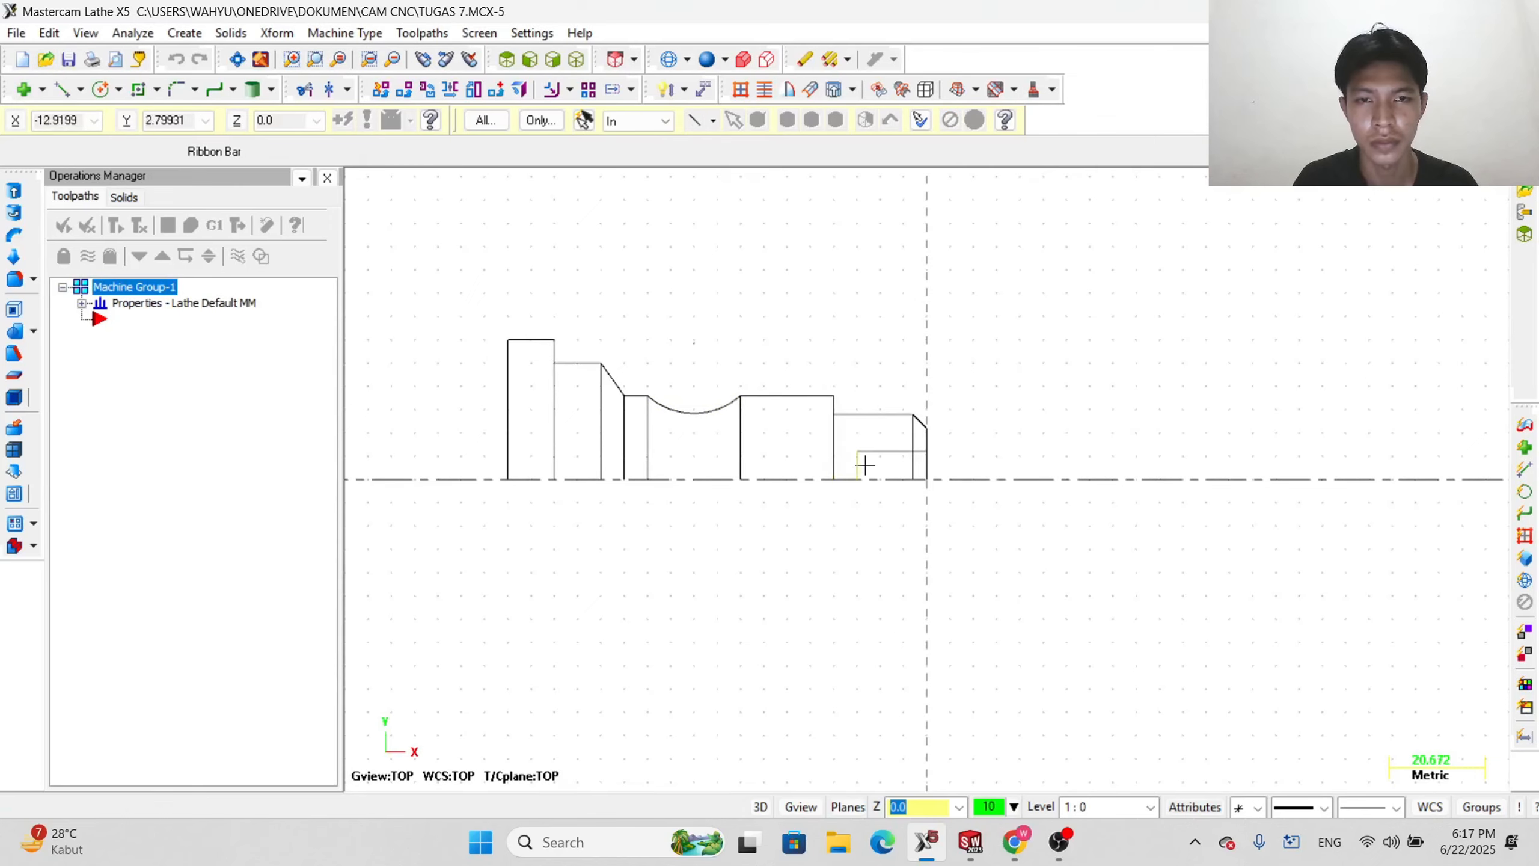
- Remove the inner vertical lines between the shaft's outer contour and the centerline with Trim's divide/delete option, keeping the step shoulders
{"action": "scroll", "coordinate": [859, 455], "scroll_direction": "up", "scroll_amount": 3}
{"action": "scroll", "coordinate": [435, 427], "scroll_direction": "up", "scroll_amount": 1}
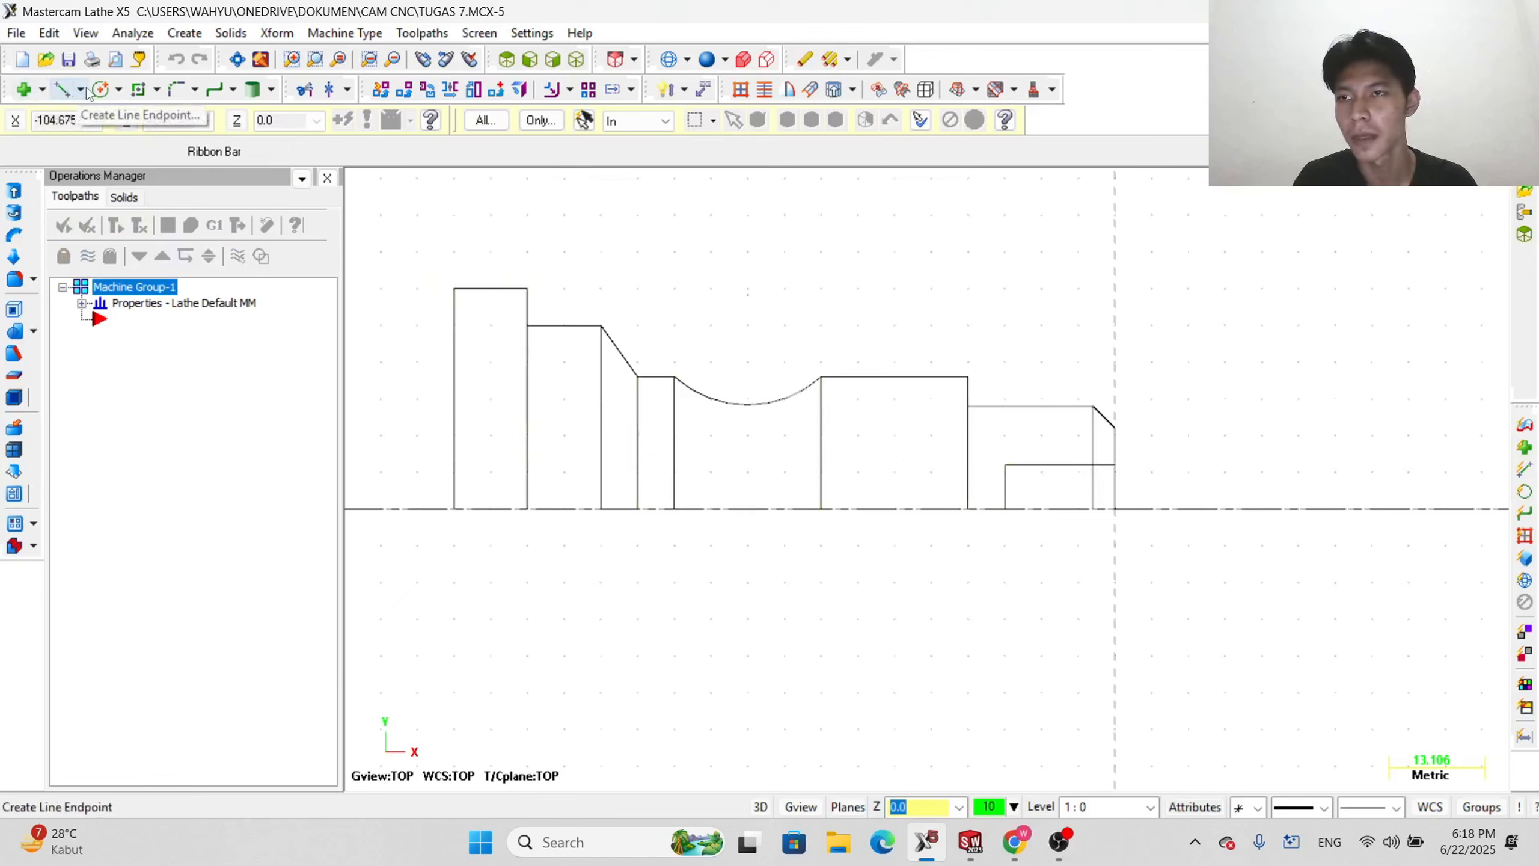
{"action": "left_click", "coordinate": [305, 90]}
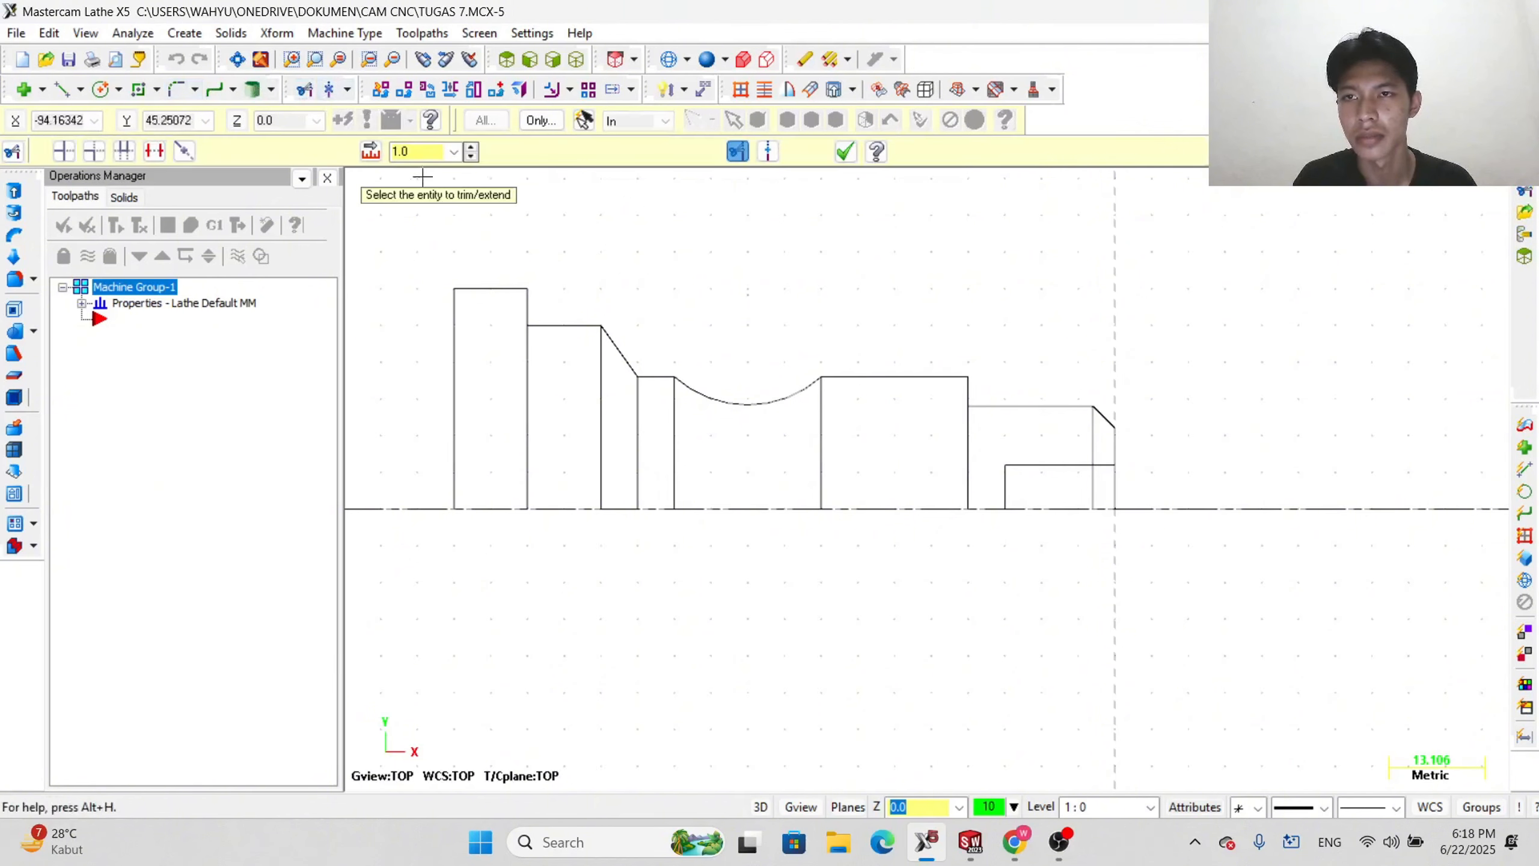
{"action": "left_click", "coordinate": [154, 151]}
{"action": "left_click", "coordinate": [528, 430]}
{"action": "left_click", "coordinate": [601, 434]}
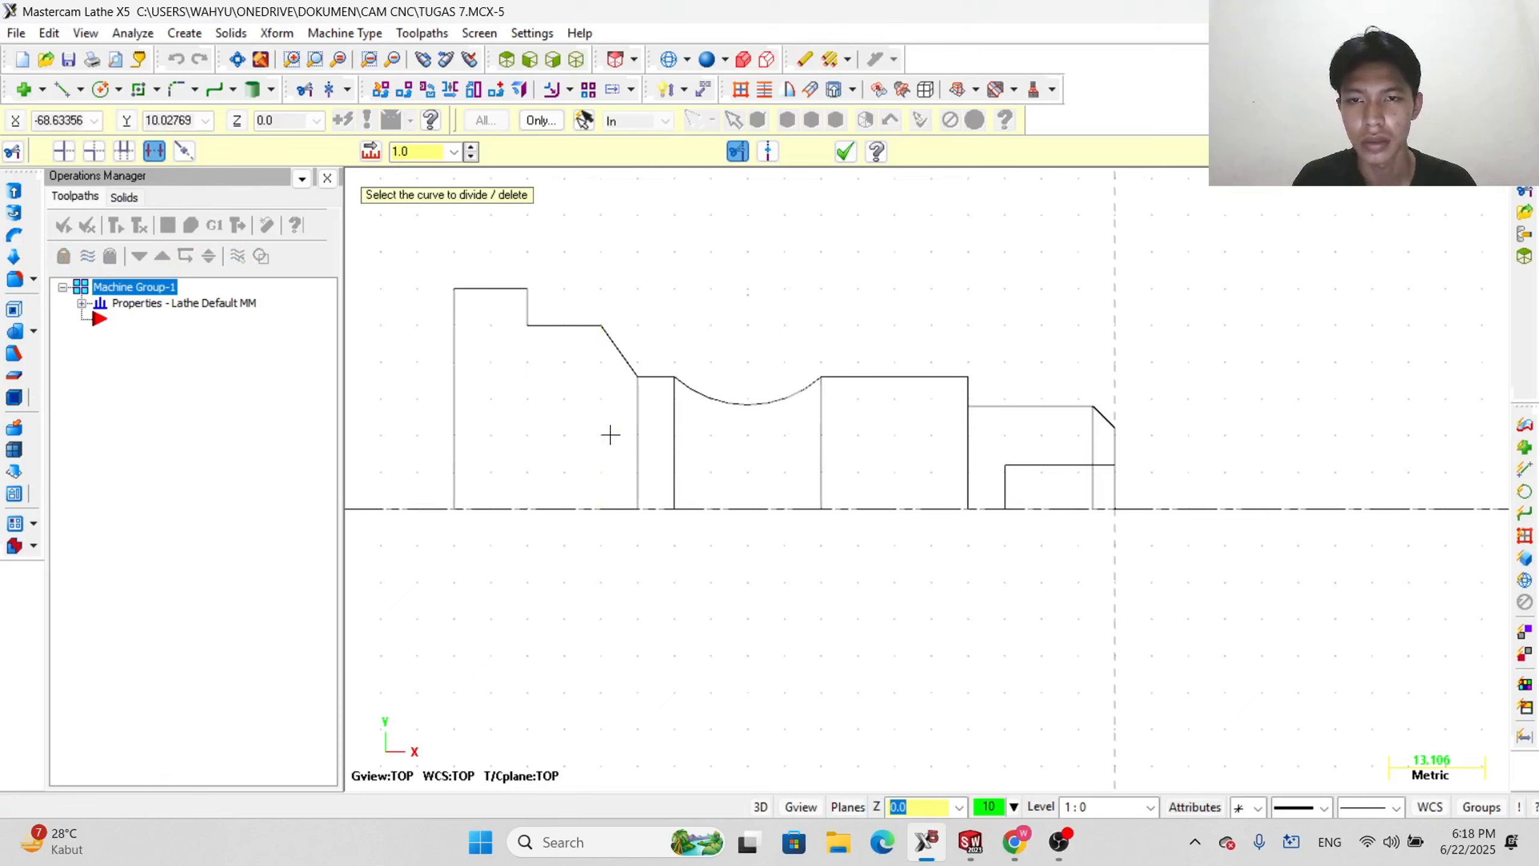
{"action": "left_click", "coordinate": [638, 445]}
{"action": "left_click", "coordinate": [675, 461]}
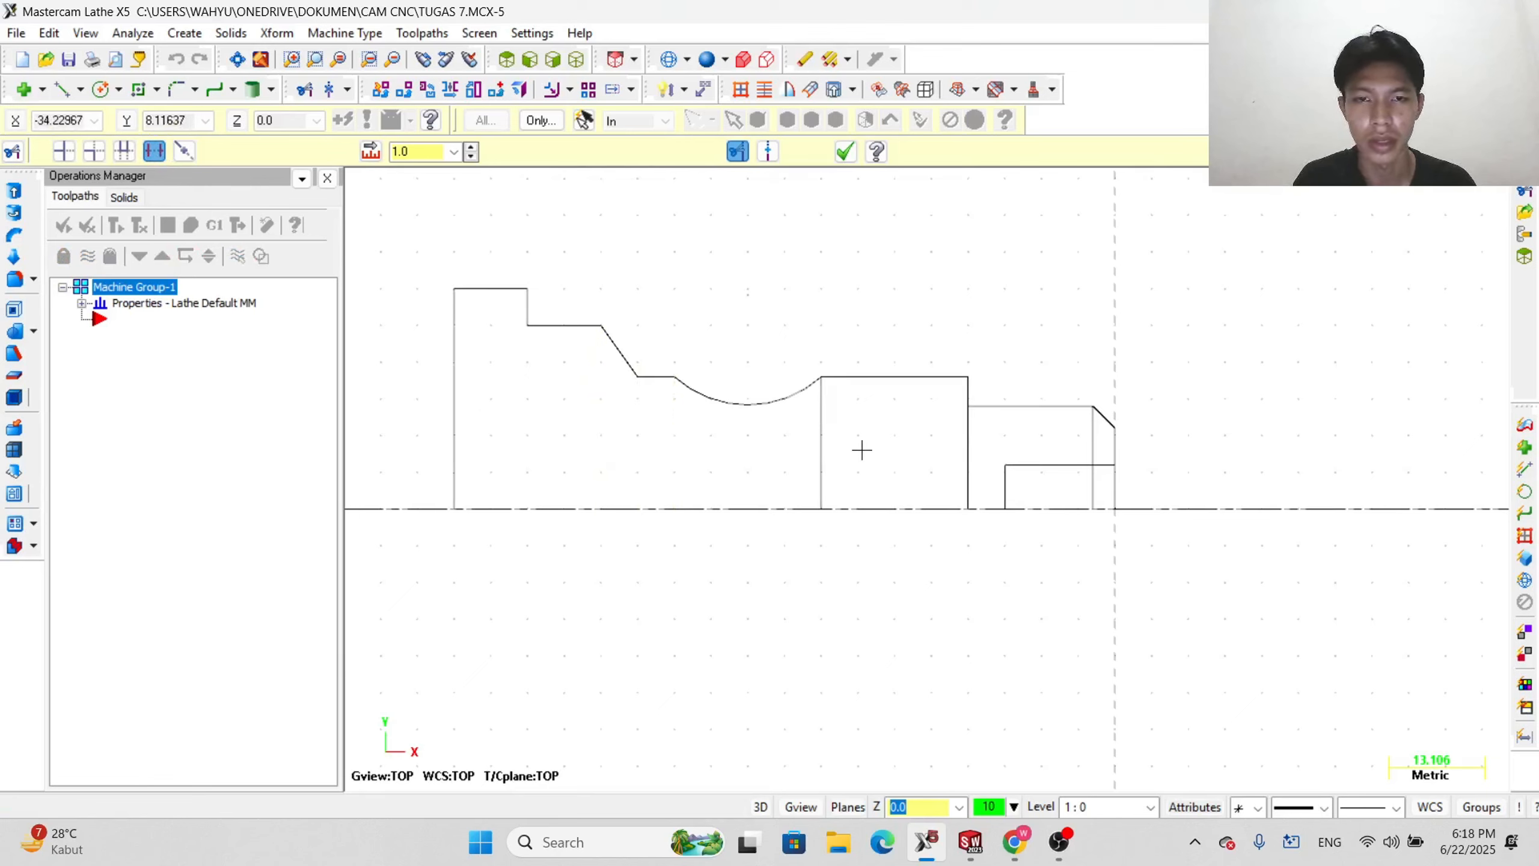
{"action": "left_click", "coordinate": [819, 455]}
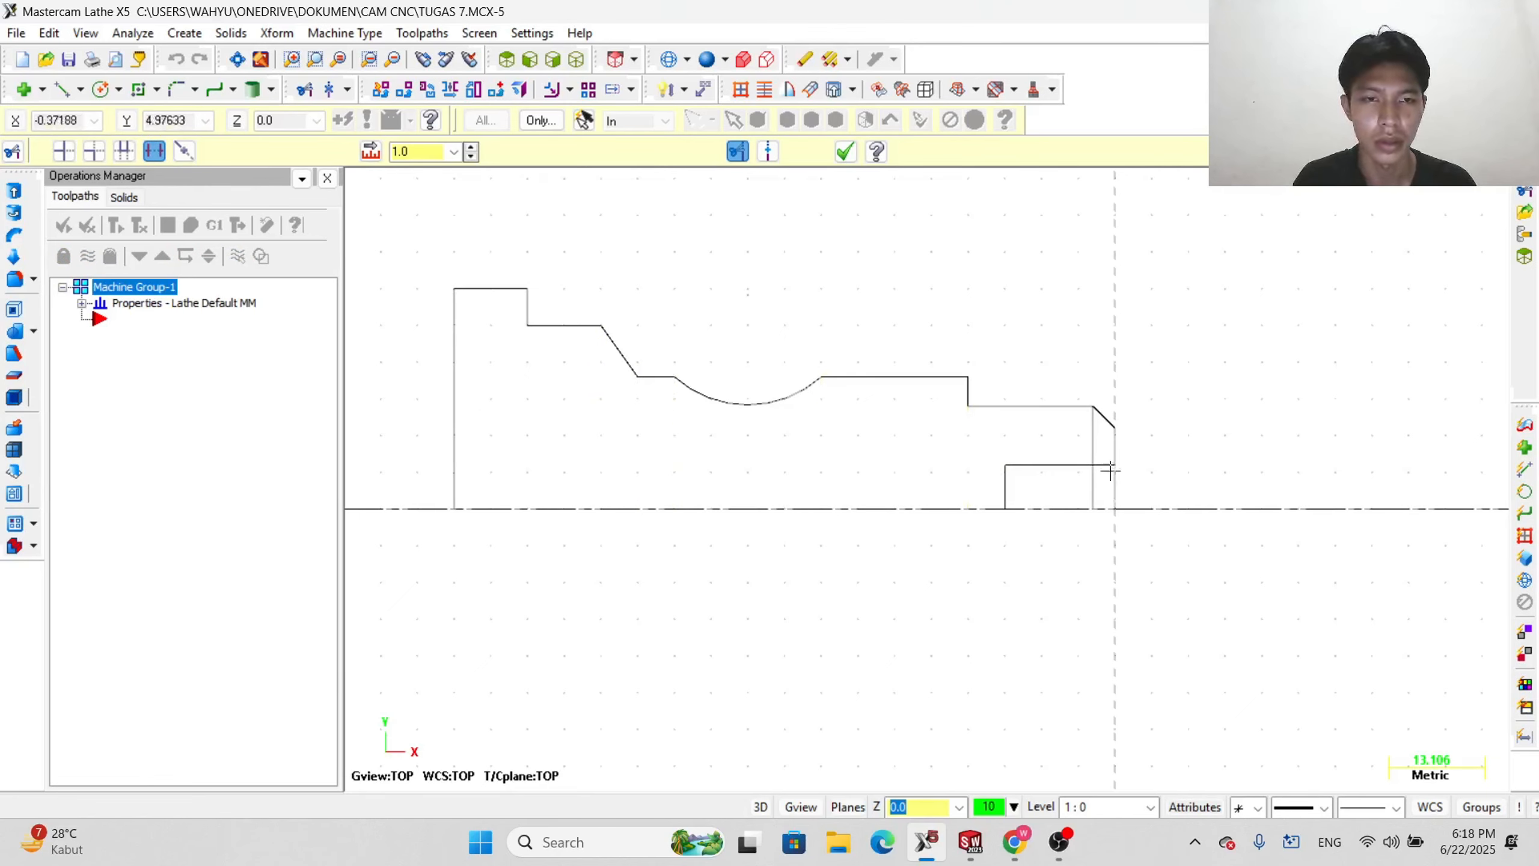
{"action": "left_click", "coordinate": [1095, 485]}
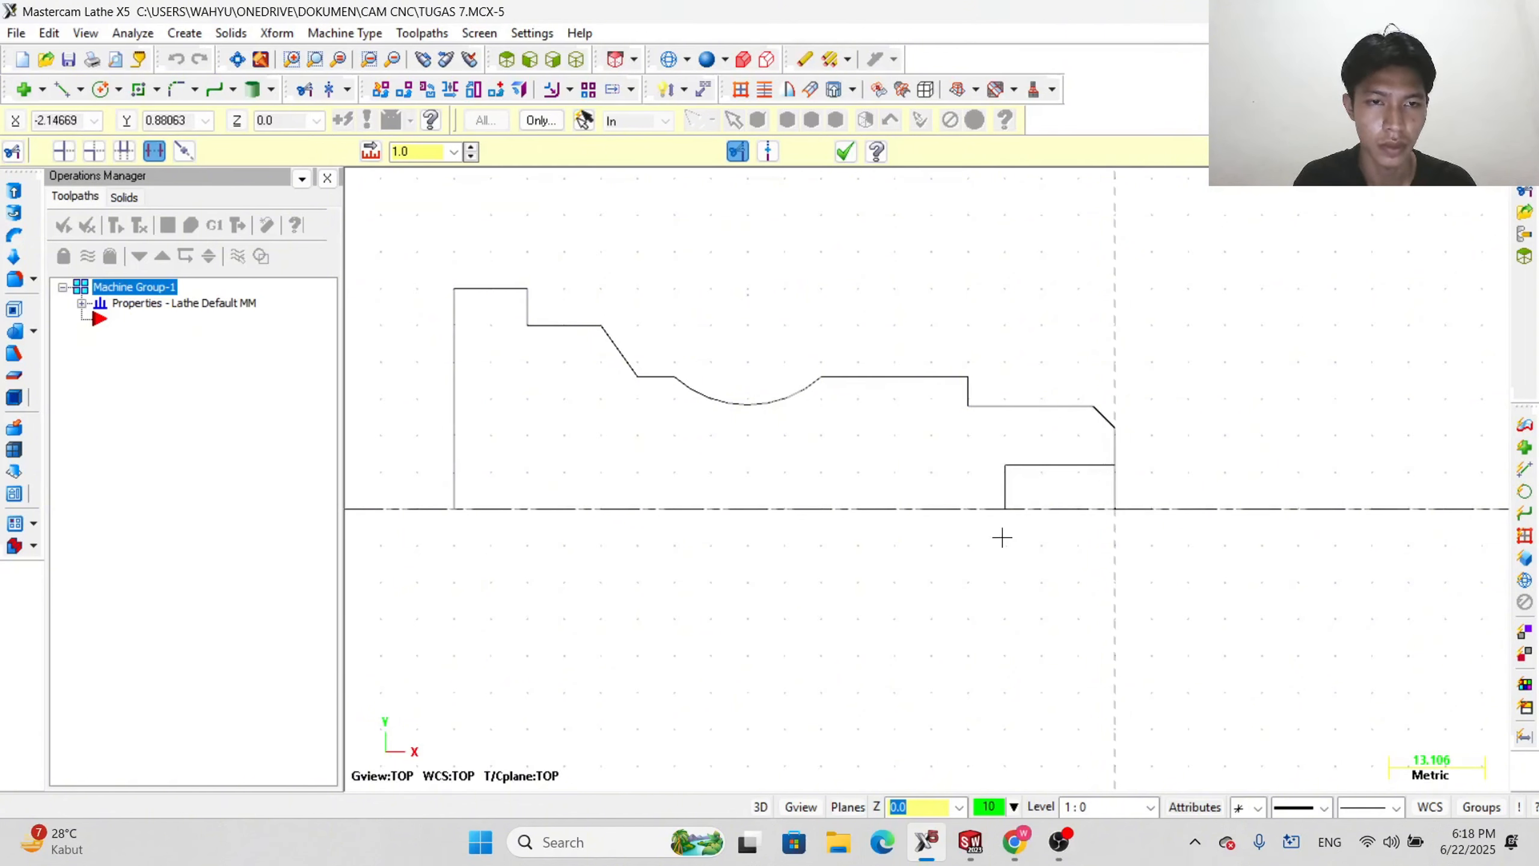
{"action": "scroll", "coordinate": [612, 401], "scroll_direction": "down", "scroll_amount": 1}
{"action": "scroll", "coordinate": [436, 422], "scroll_direction": "down", "scroll_amount": 1}
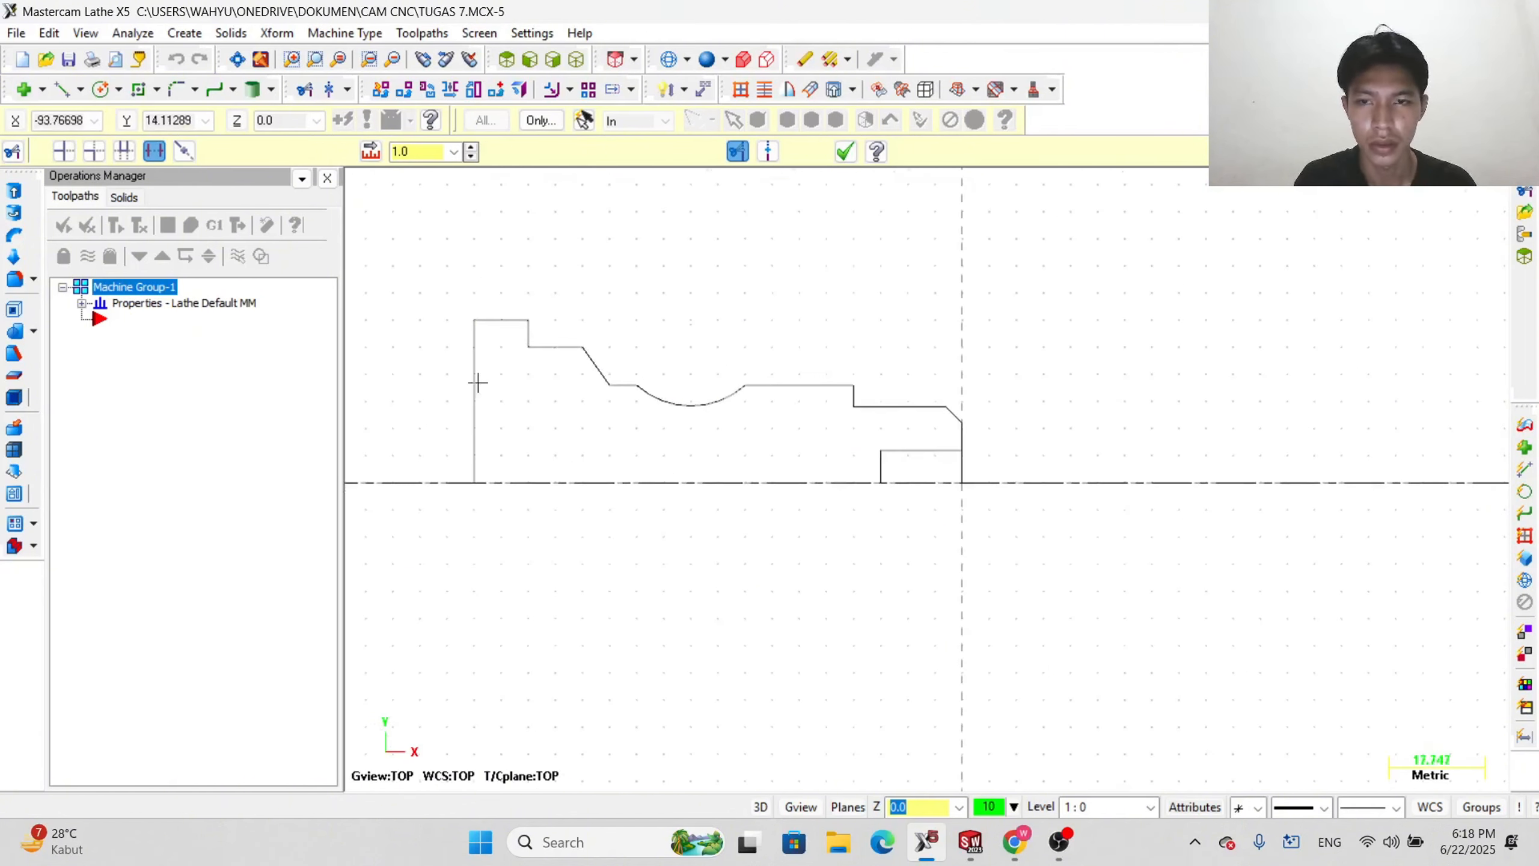
{"action": "left_click", "coordinate": [845, 152]}
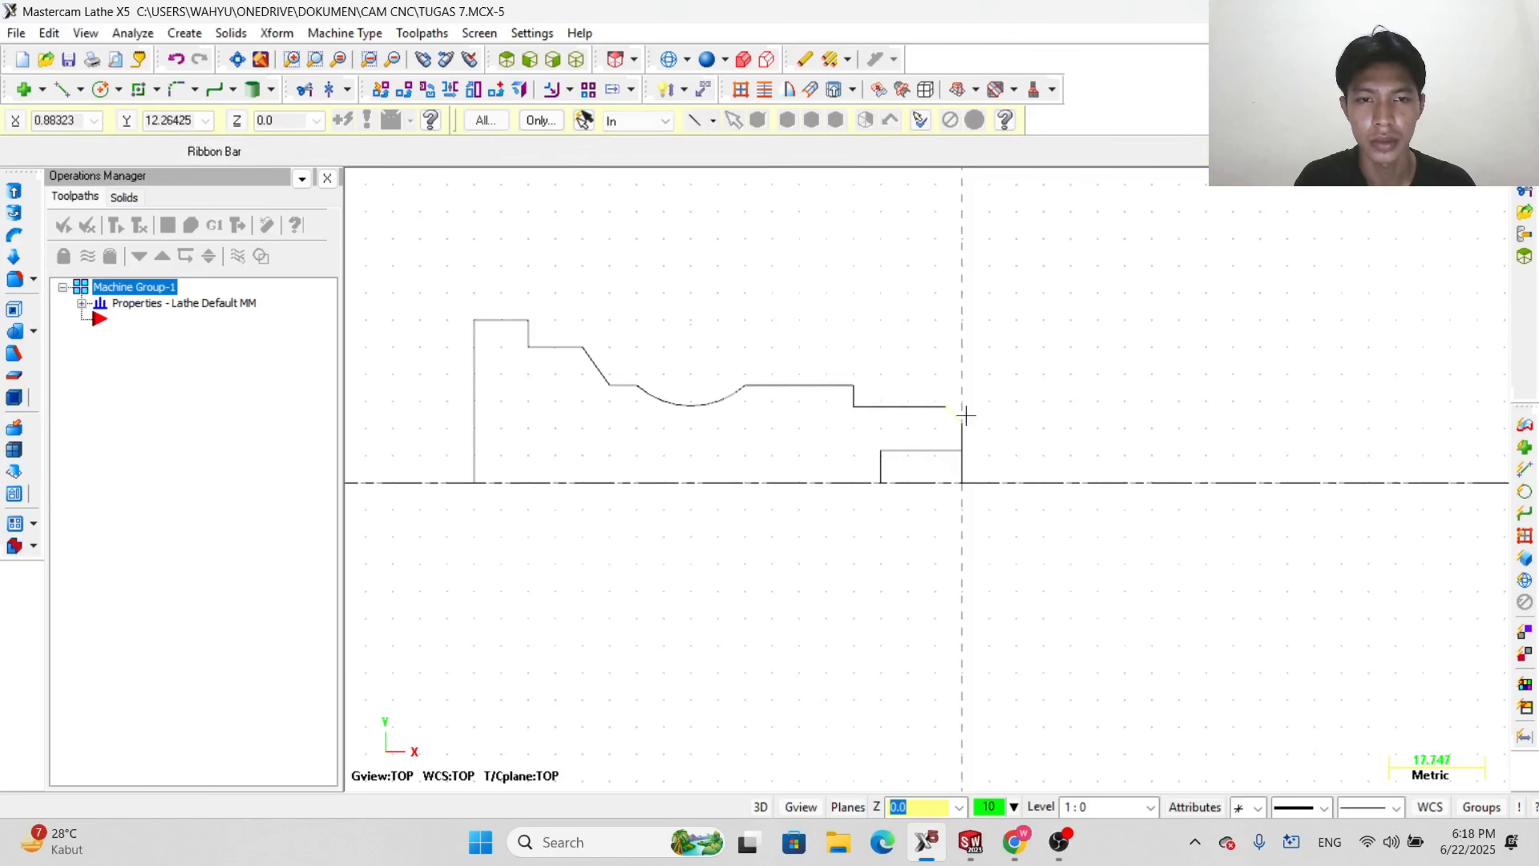
- Delete the part of the front face line between the bore edge and the centerline with the divide/delete option
{"action": "left_click", "coordinate": [311, 90]}
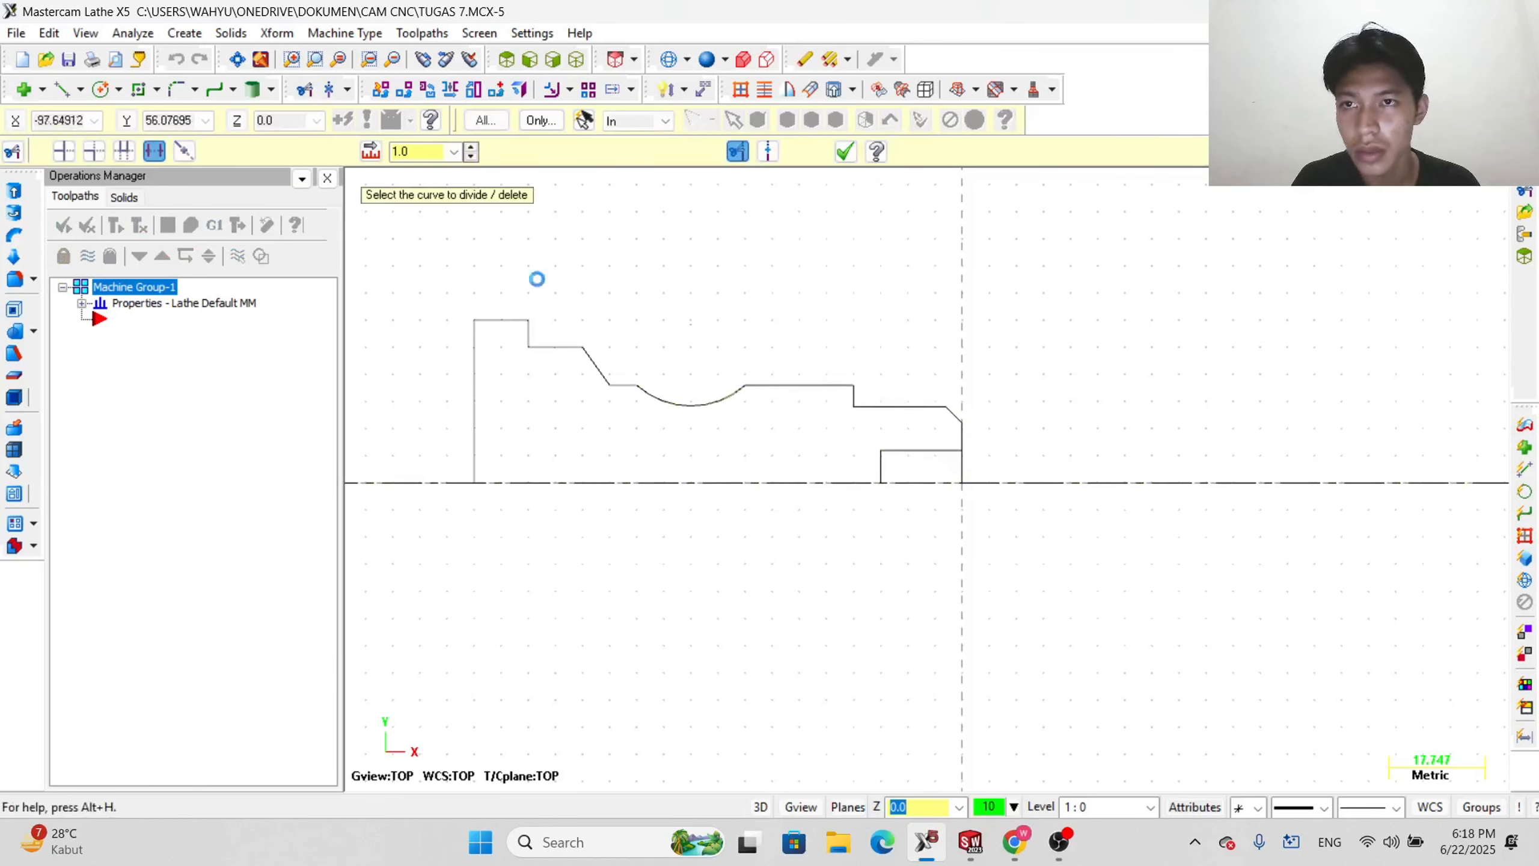
{"action": "scroll", "coordinate": [966, 471], "scroll_direction": "up", "scroll_amount": 5}
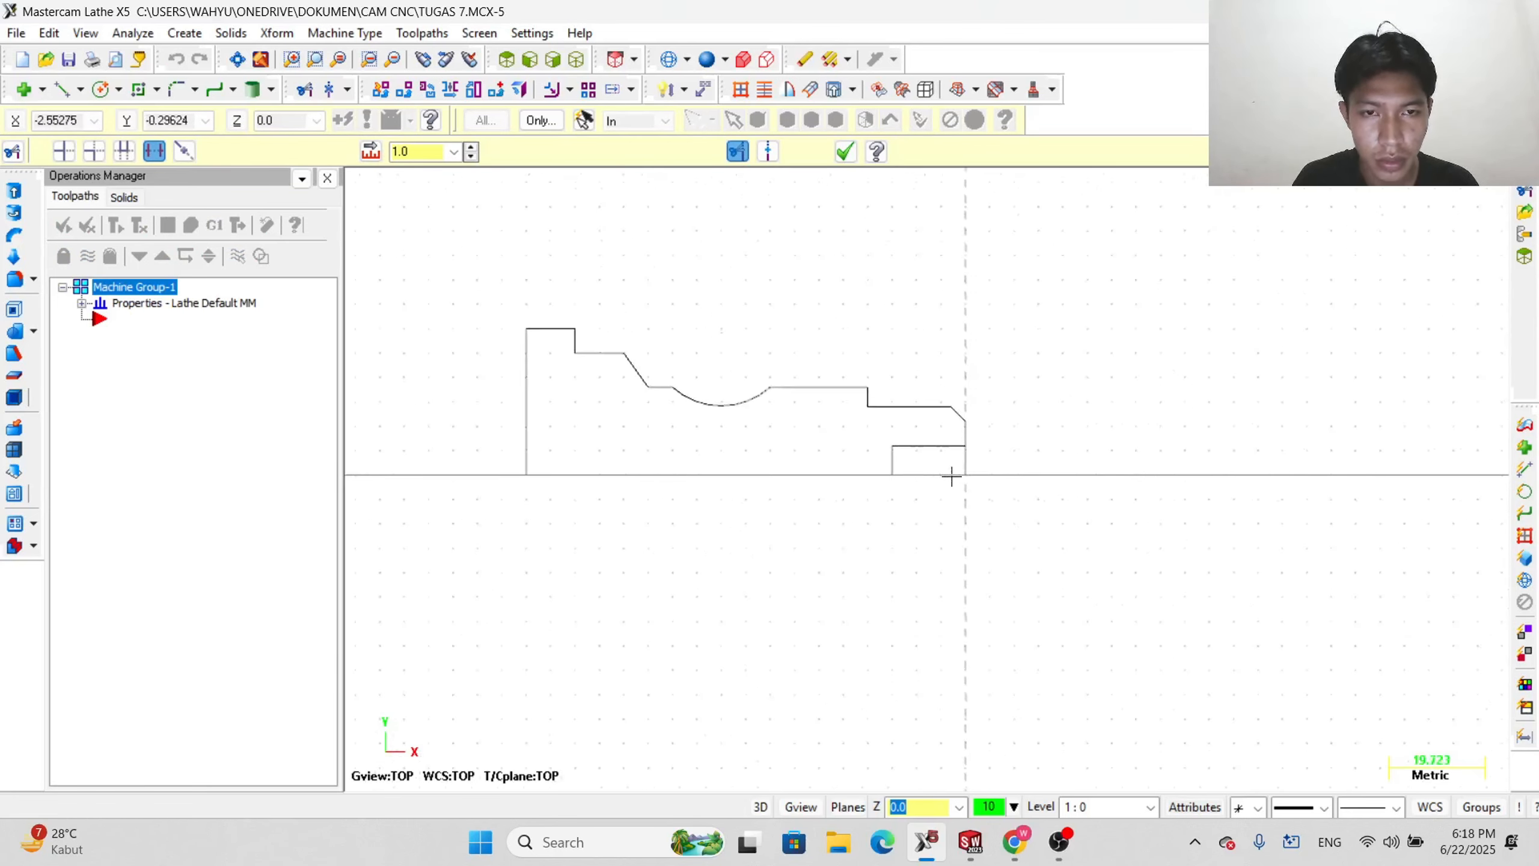
{"action": "scroll", "coordinate": [973, 461], "scroll_direction": "up", "scroll_amount": 2}
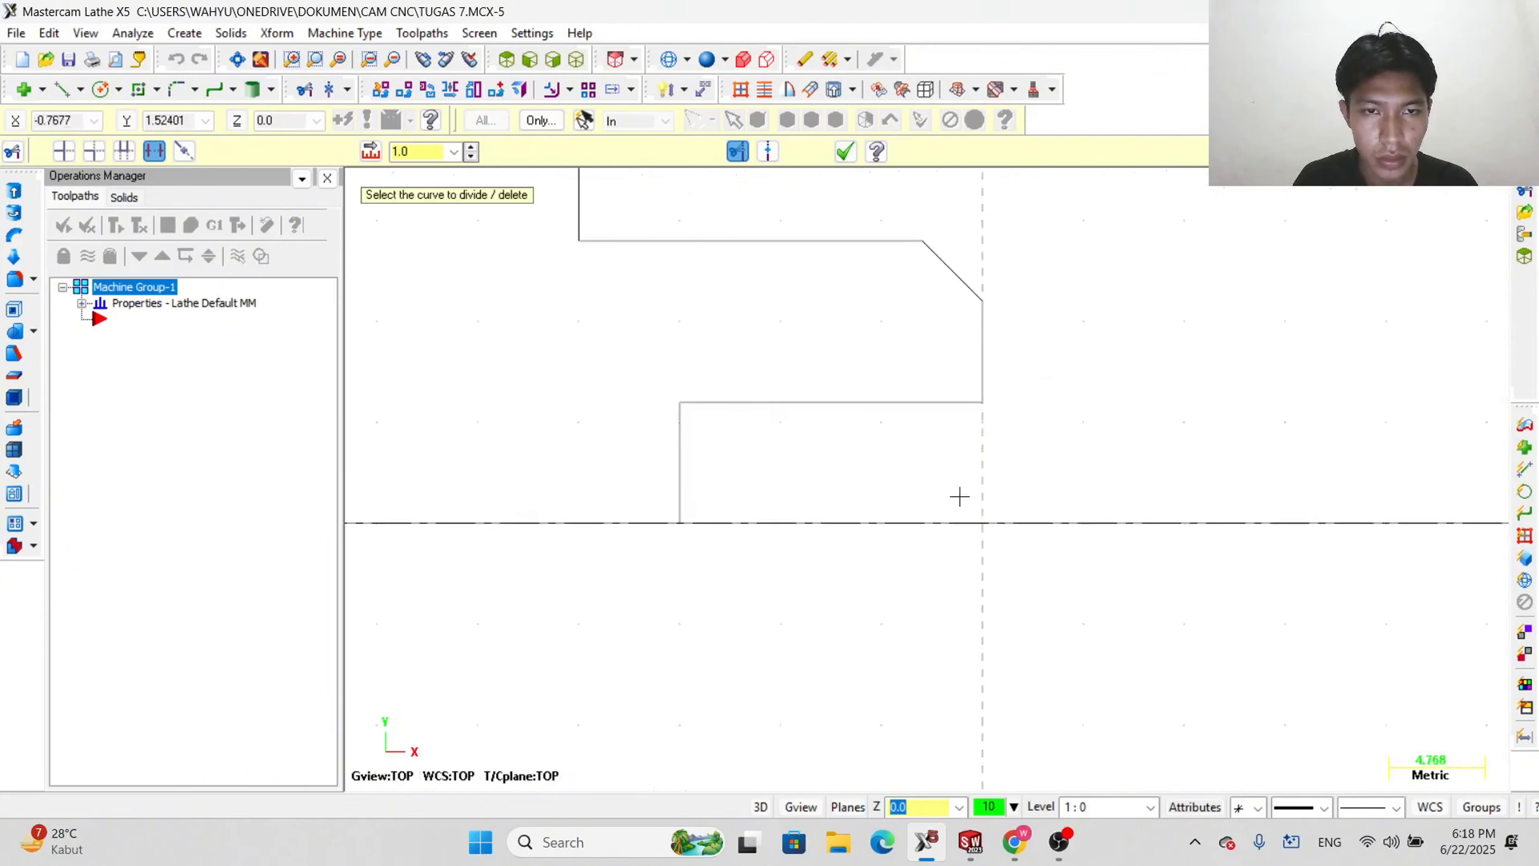
{"action": "scroll", "coordinate": [370, 416], "scroll_direction": "up", "scroll_amount": 1}
{"action": "scroll", "coordinate": [371, 416], "scroll_direction": "down", "scroll_amount": 4}
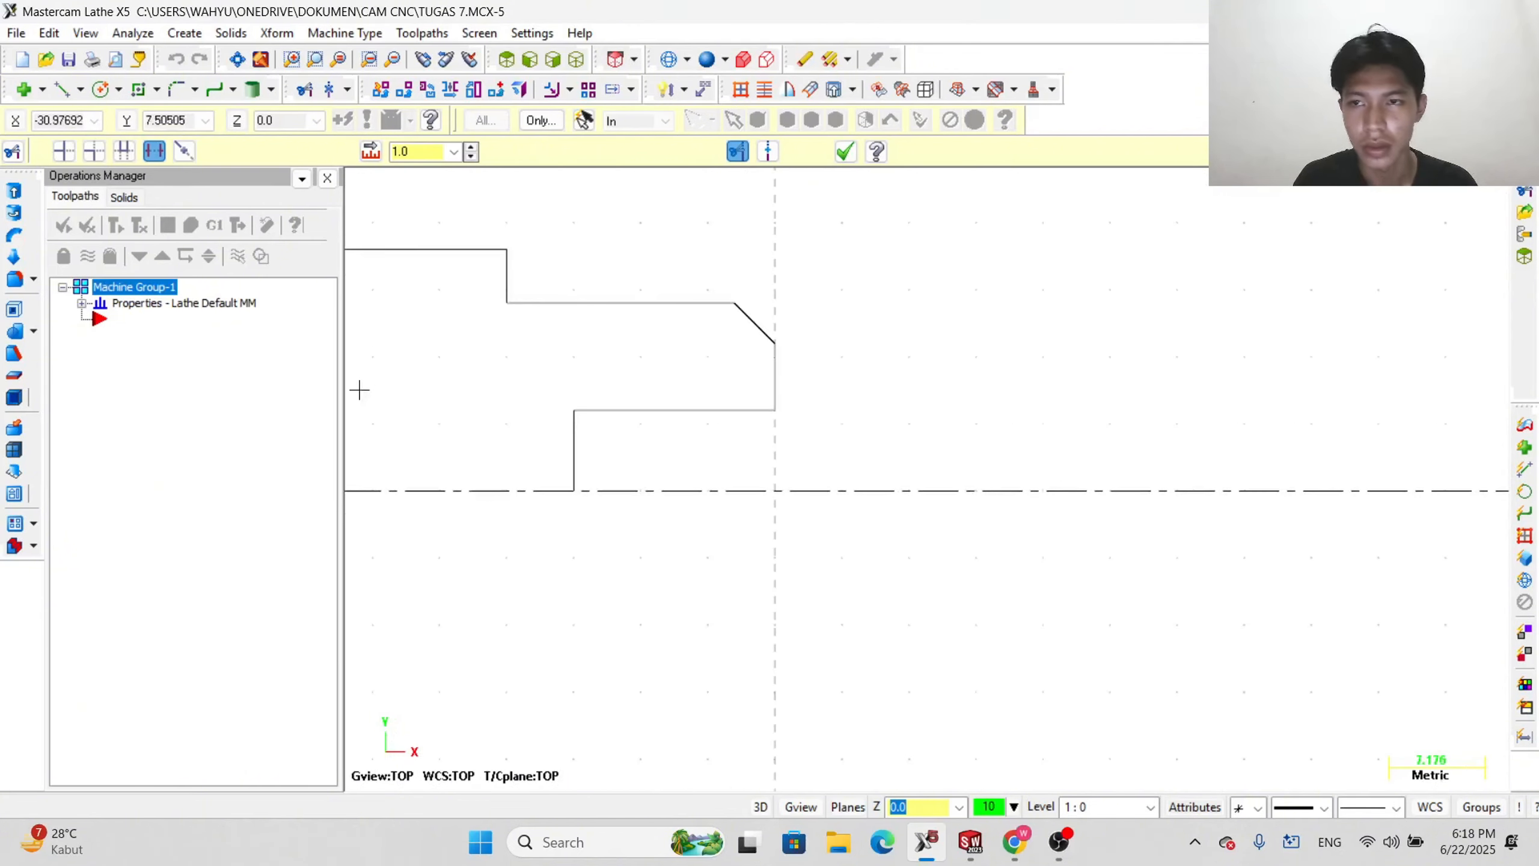
{"action": "left_click", "coordinate": [845, 150]}
- Examine the trimmed shaft contour along its full length, from the front bore to the rear face
{"action": "key", "text": "Left"}
{"action": "key", "text": "Left"}
{"action": "key", "text": "Left"}
{"action": "key", "text": "Up"}
{"action": "key", "text": "Left"}
{"action": "key", "text": "Left"}
{"action": "key", "text": "Left"}
{"action": "key", "text": "Left"}
{"action": "key", "text": "Left"}
{"action": "key", "text": "Left"}
{"action": "key", "text": "Left"}
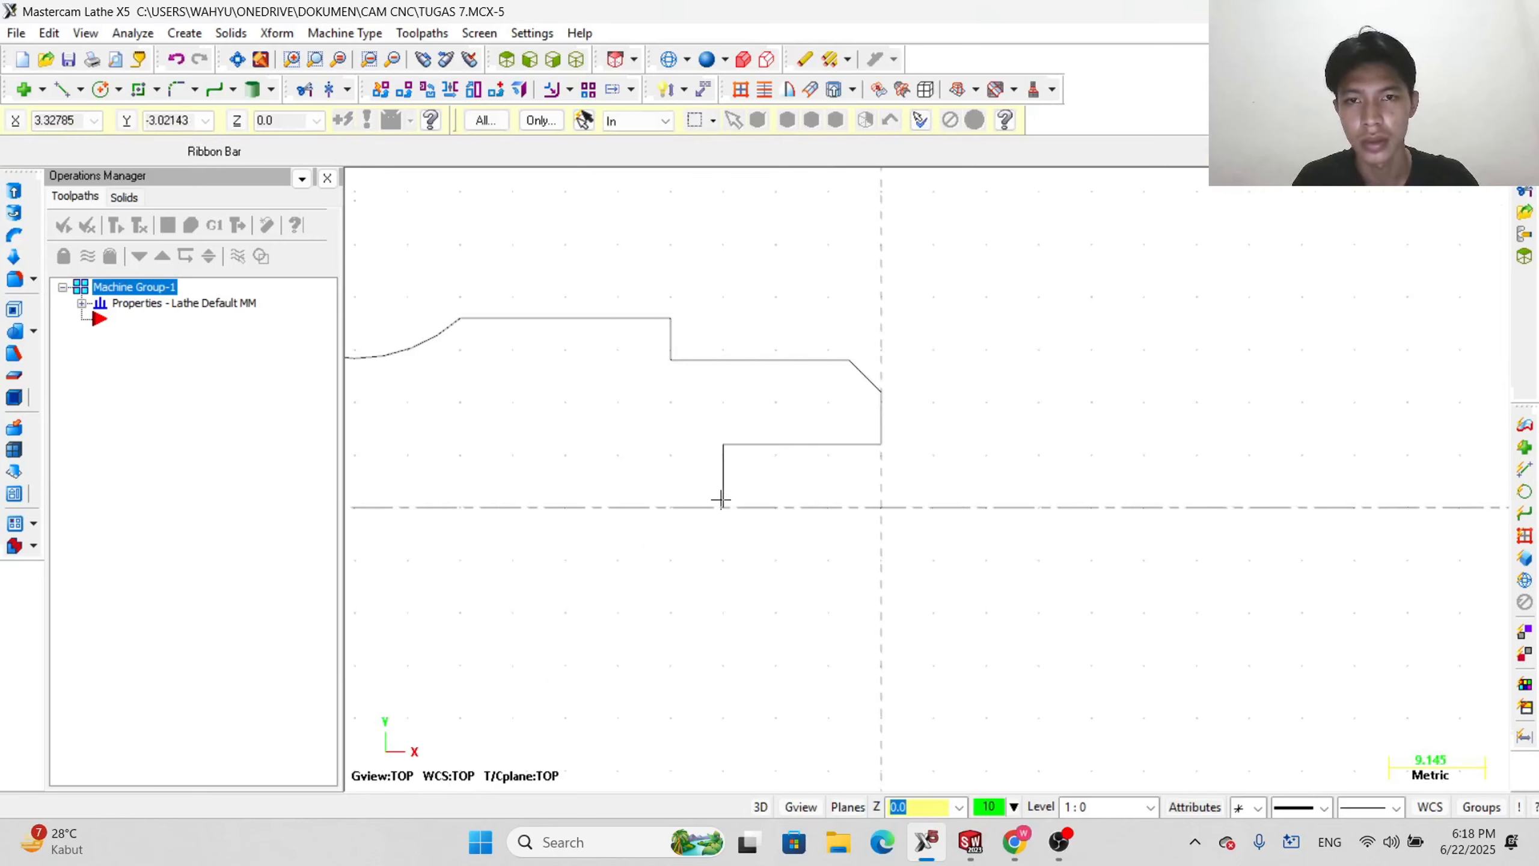
{"action": "key", "text": "Left"}
{"action": "key", "text": "Left"}
{"action": "key", "text": "Left"}
{"action": "key", "text": "Left"}
{"action": "key", "text": "Left"}
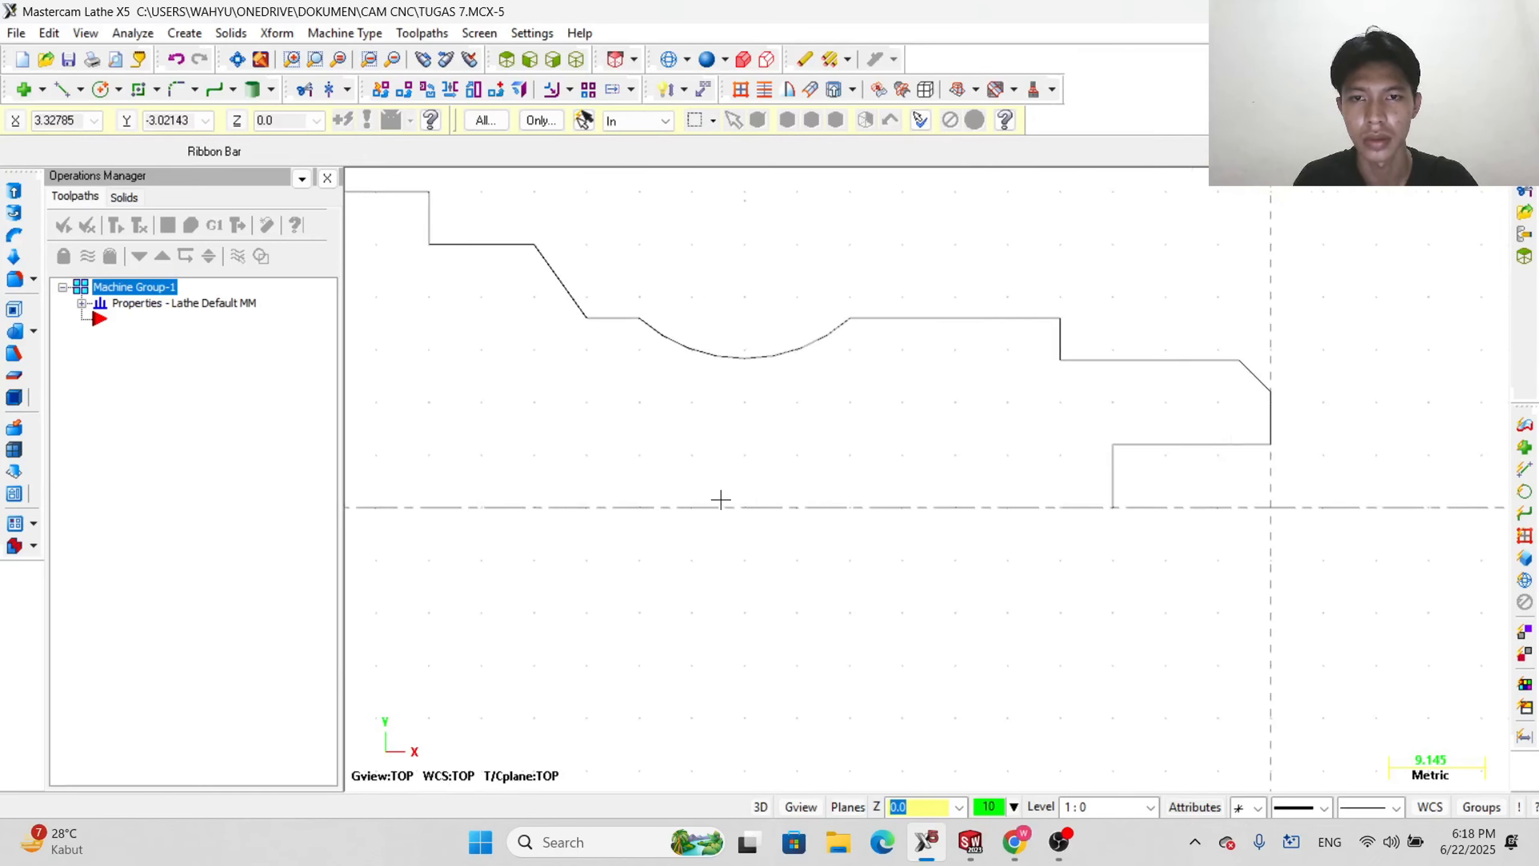
{"action": "scroll", "coordinate": [729, 498], "scroll_direction": "down", "scroll_amount": 2}
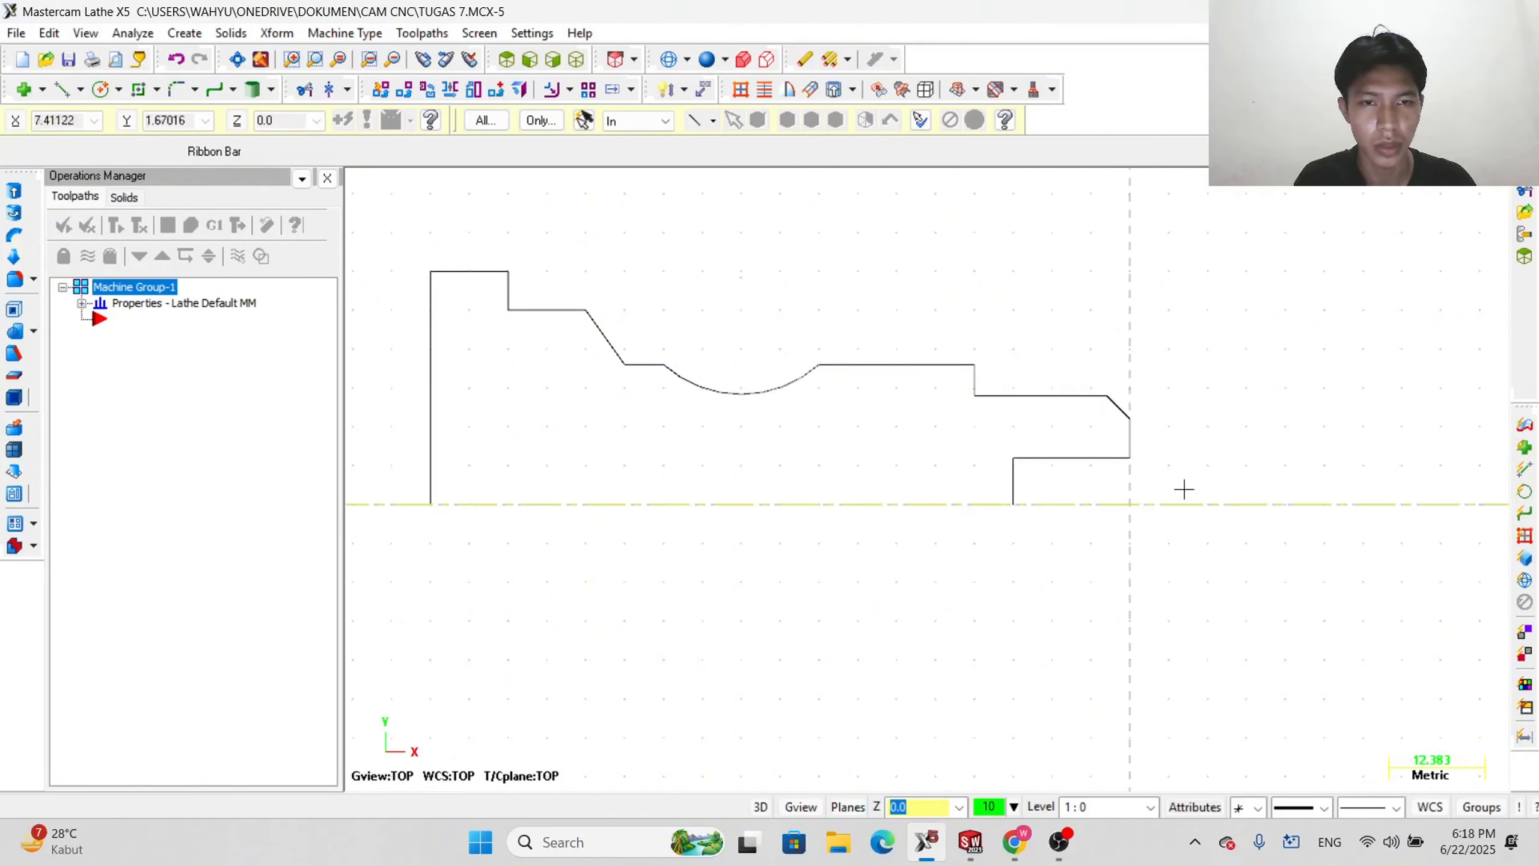
- Draw a 90 mm horizontal line along the centerline from the rear face's lower end to the front face at the origin
{"action": "left_click", "coordinate": [61, 89]}
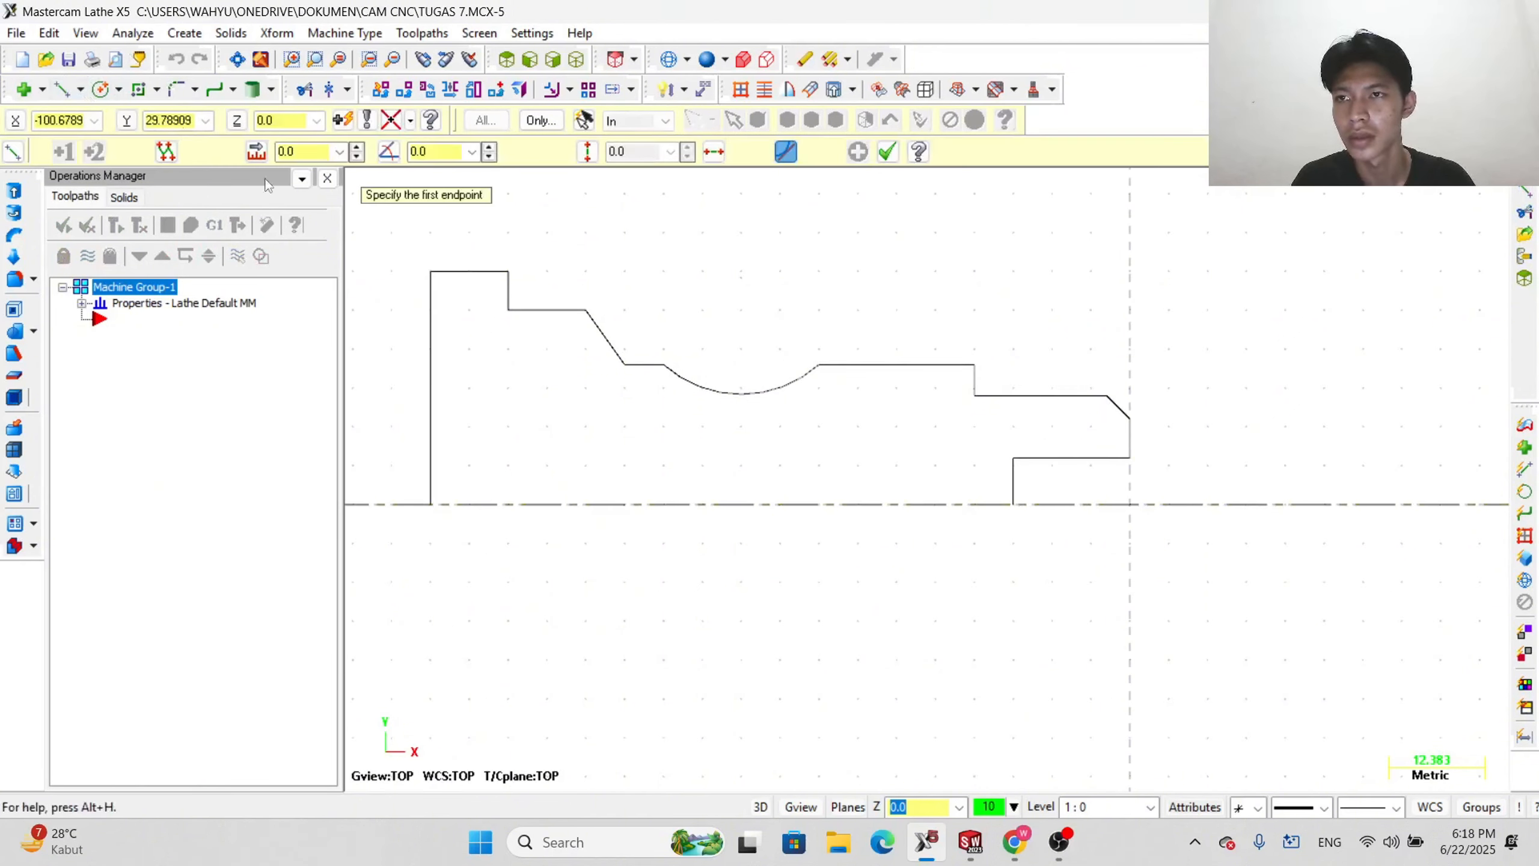
{"action": "left_click", "coordinate": [431, 503]}
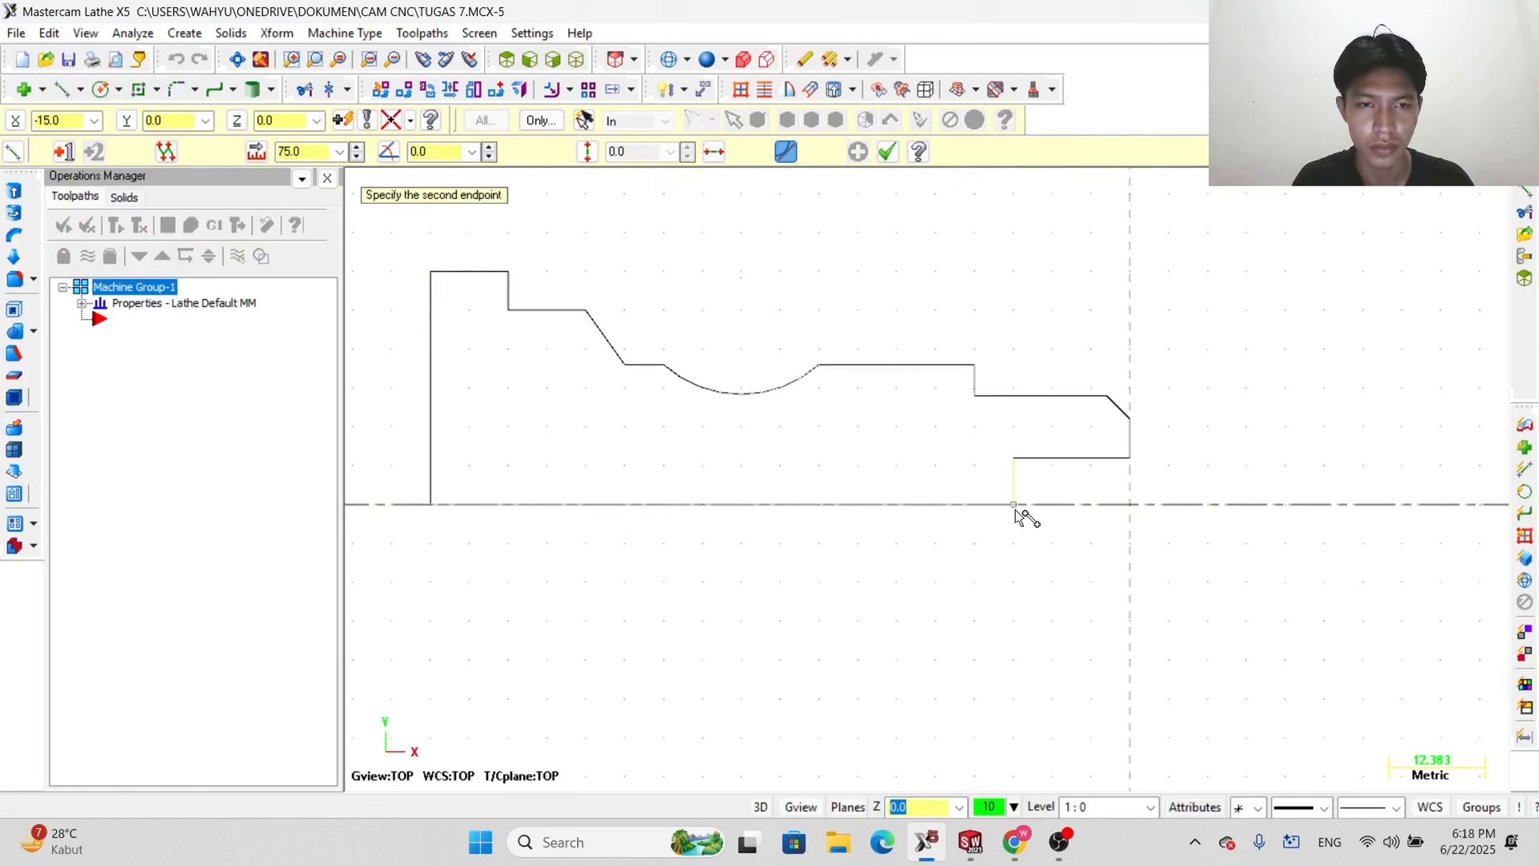
{"action": "left_click", "coordinate": [1129, 505]}
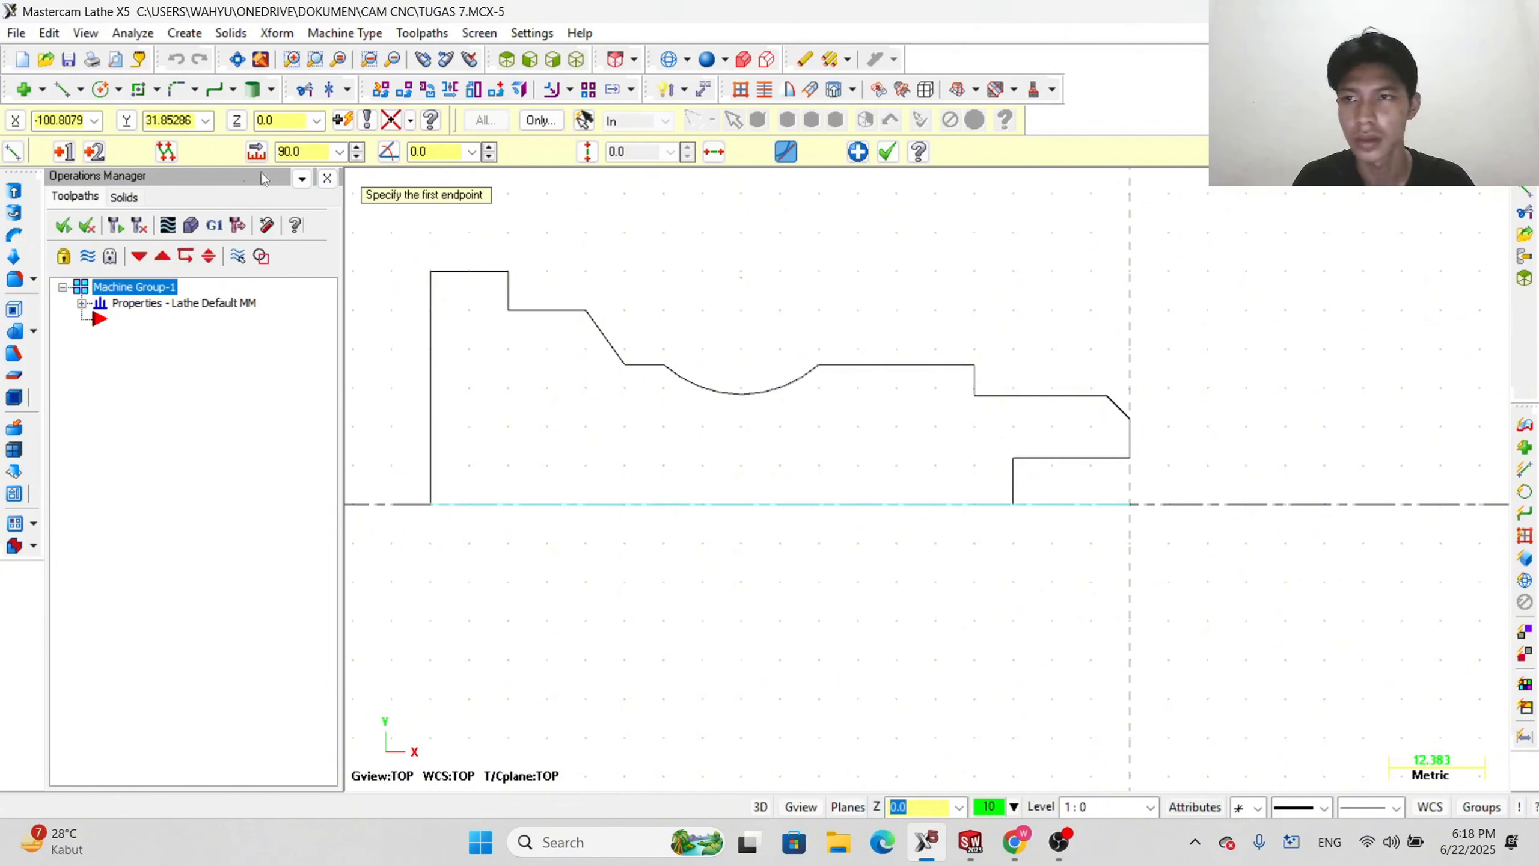
{"action": "left_click", "coordinate": [889, 152]}
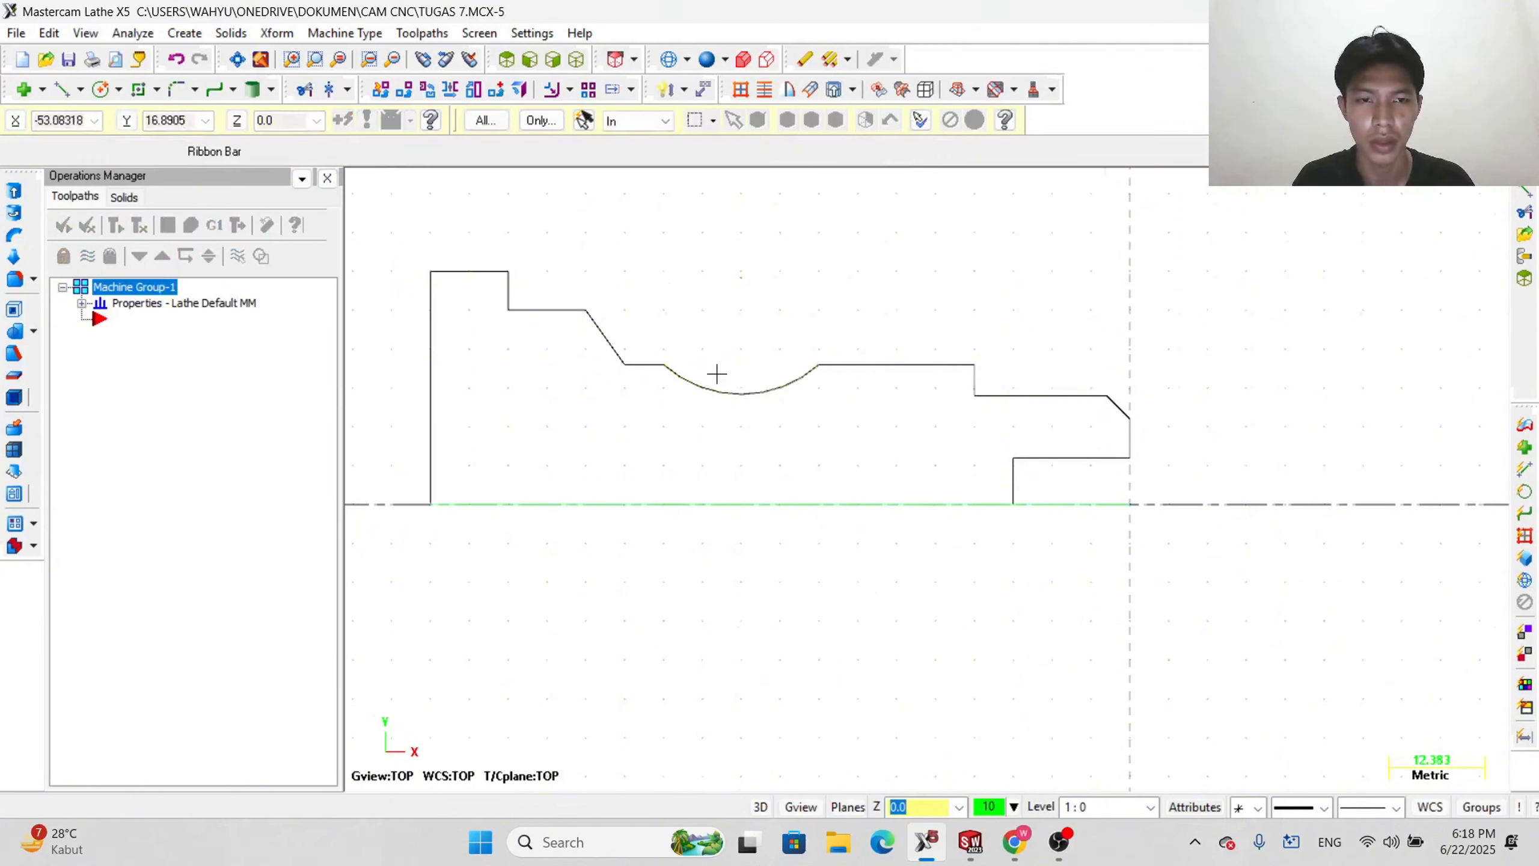
{"action": "scroll", "coordinate": [602, 375], "scroll_direction": "down", "scroll_amount": 3}
{"action": "scroll", "coordinate": [507, 244], "scroll_direction": "up", "scroll_amount": 1}
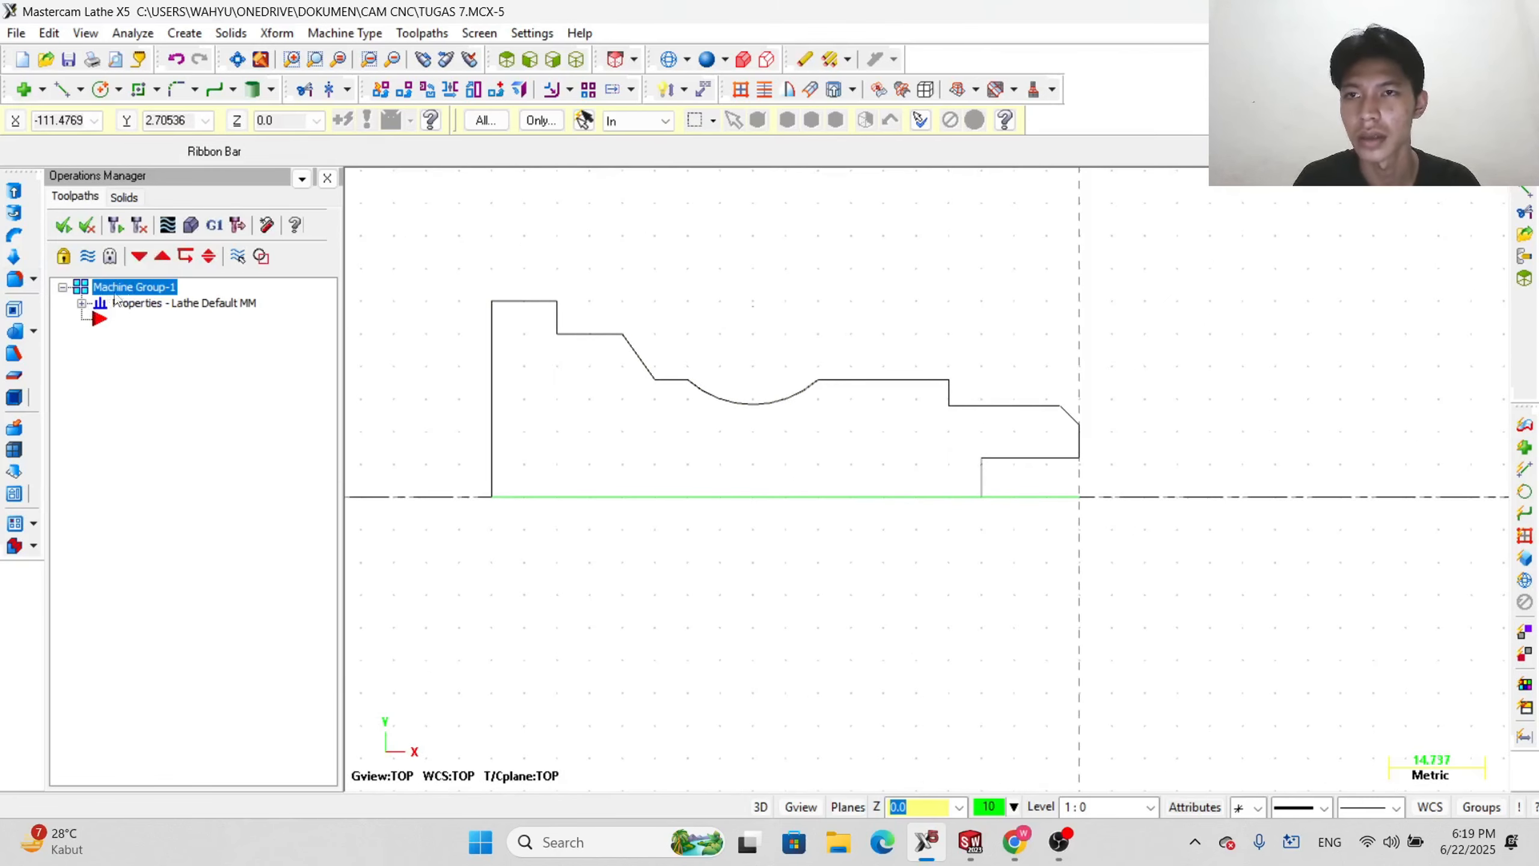
- Open the left spindle's stock properties from the lathe machine group's stock setup
{"action": "left_click", "coordinate": [82, 303]}
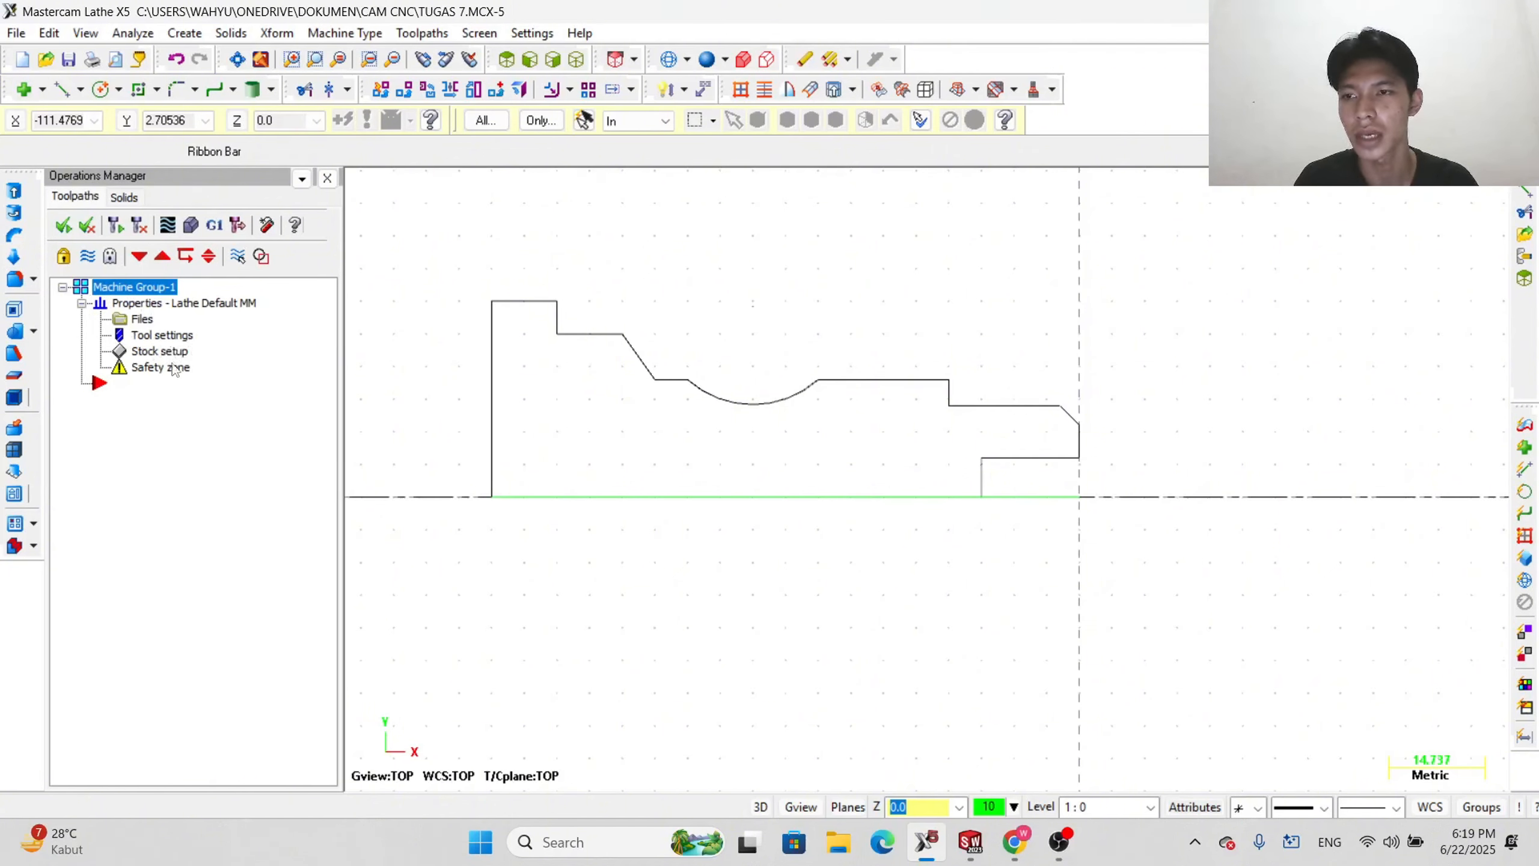
{"action": "left_click", "coordinate": [360, 34]}
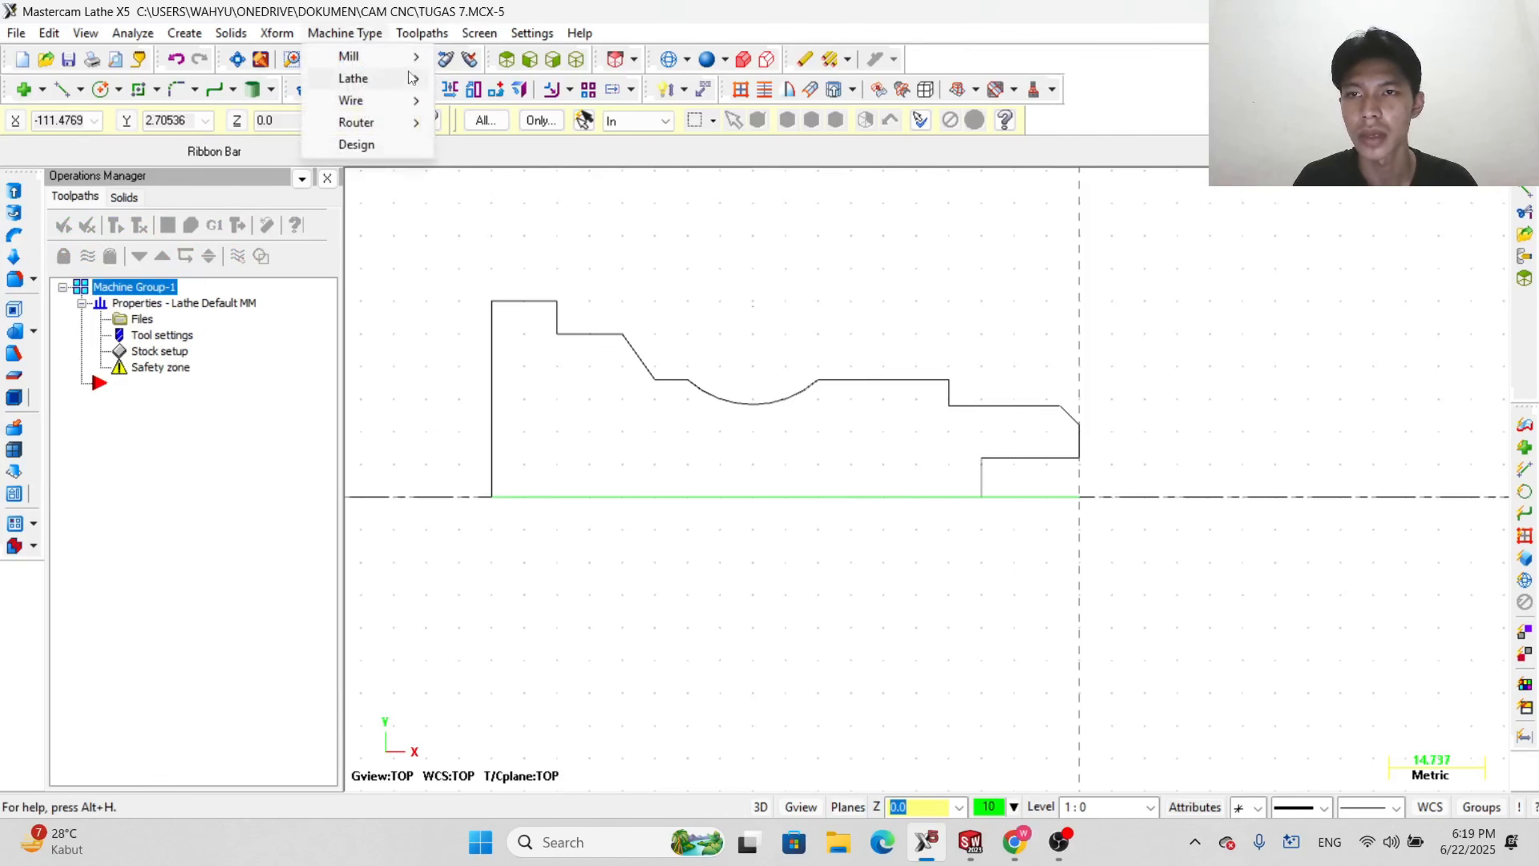
{"action": "mouse_move", "coordinate": [411, 78]}
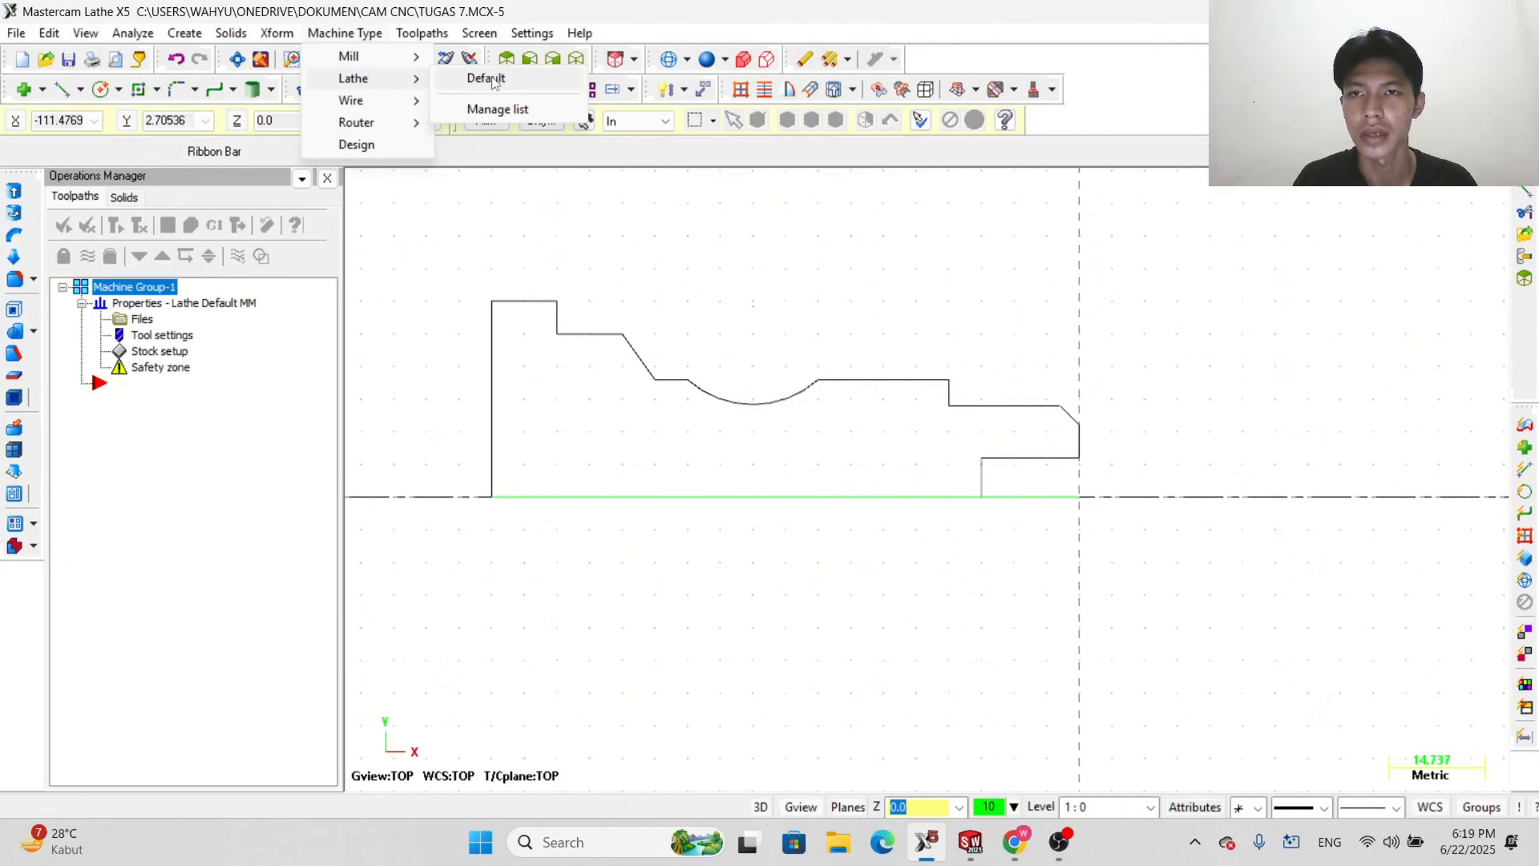
{"action": "left_click", "coordinate": [177, 371]}
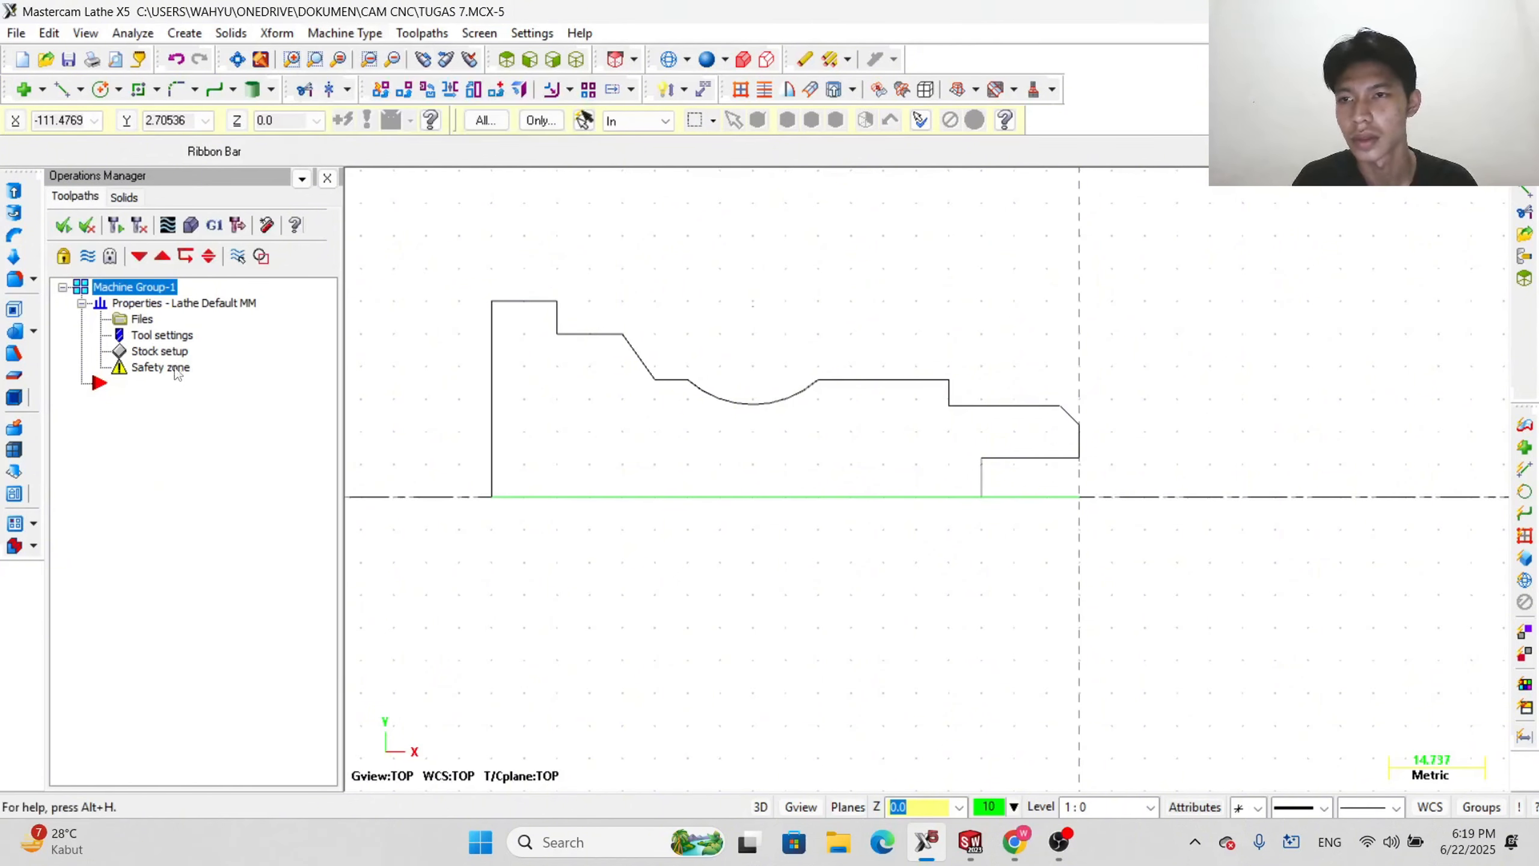
{"action": "left_click", "coordinate": [159, 356]}
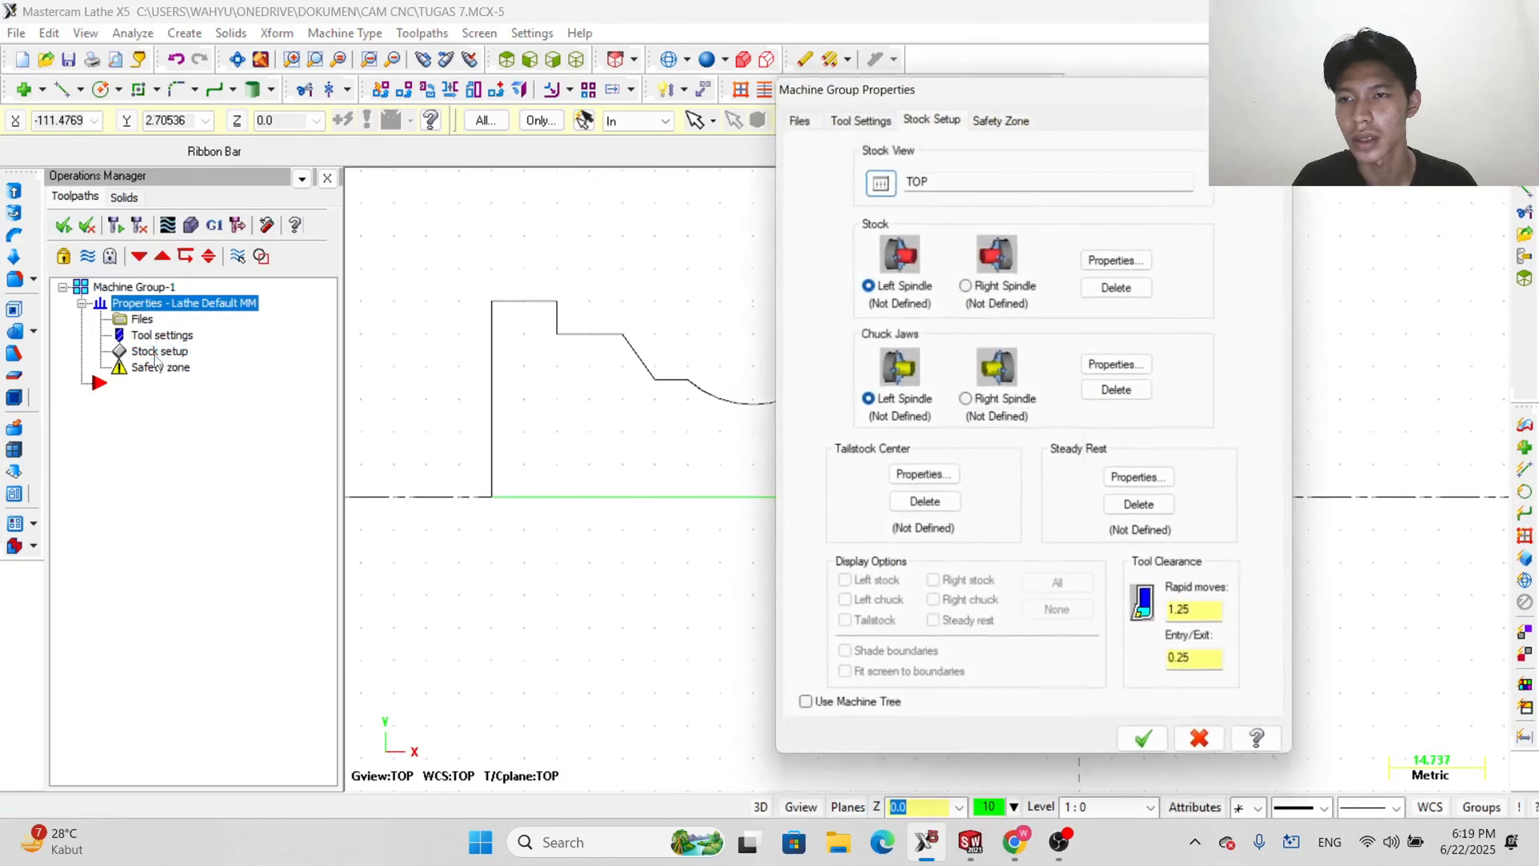
{"action": "left_click_drag", "start_coordinate": [1081, 76], "coordinate": [427, 5]}
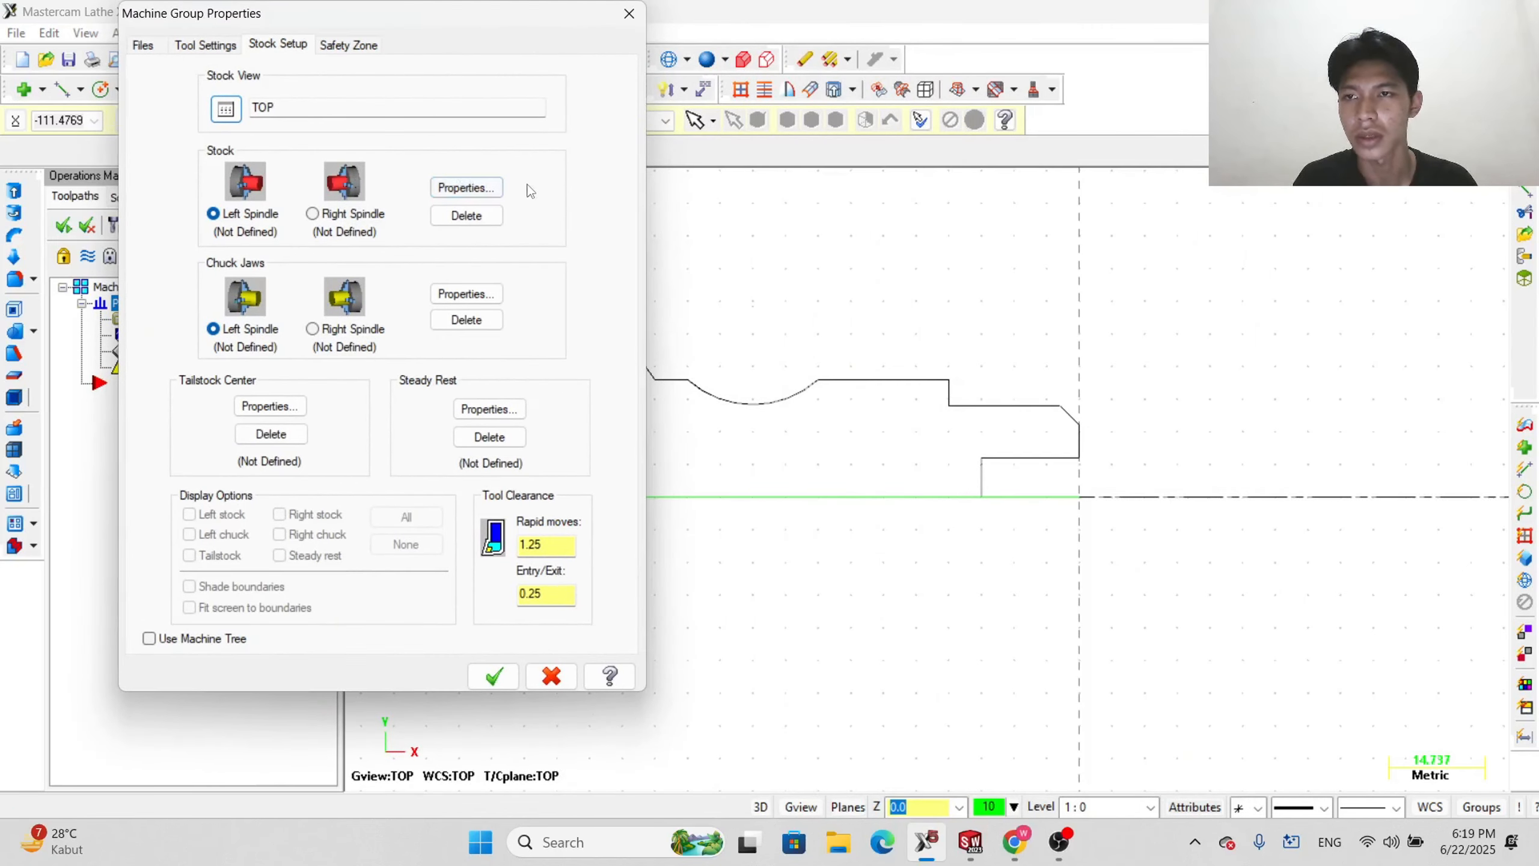
{"action": "left_click", "coordinate": [466, 188]}
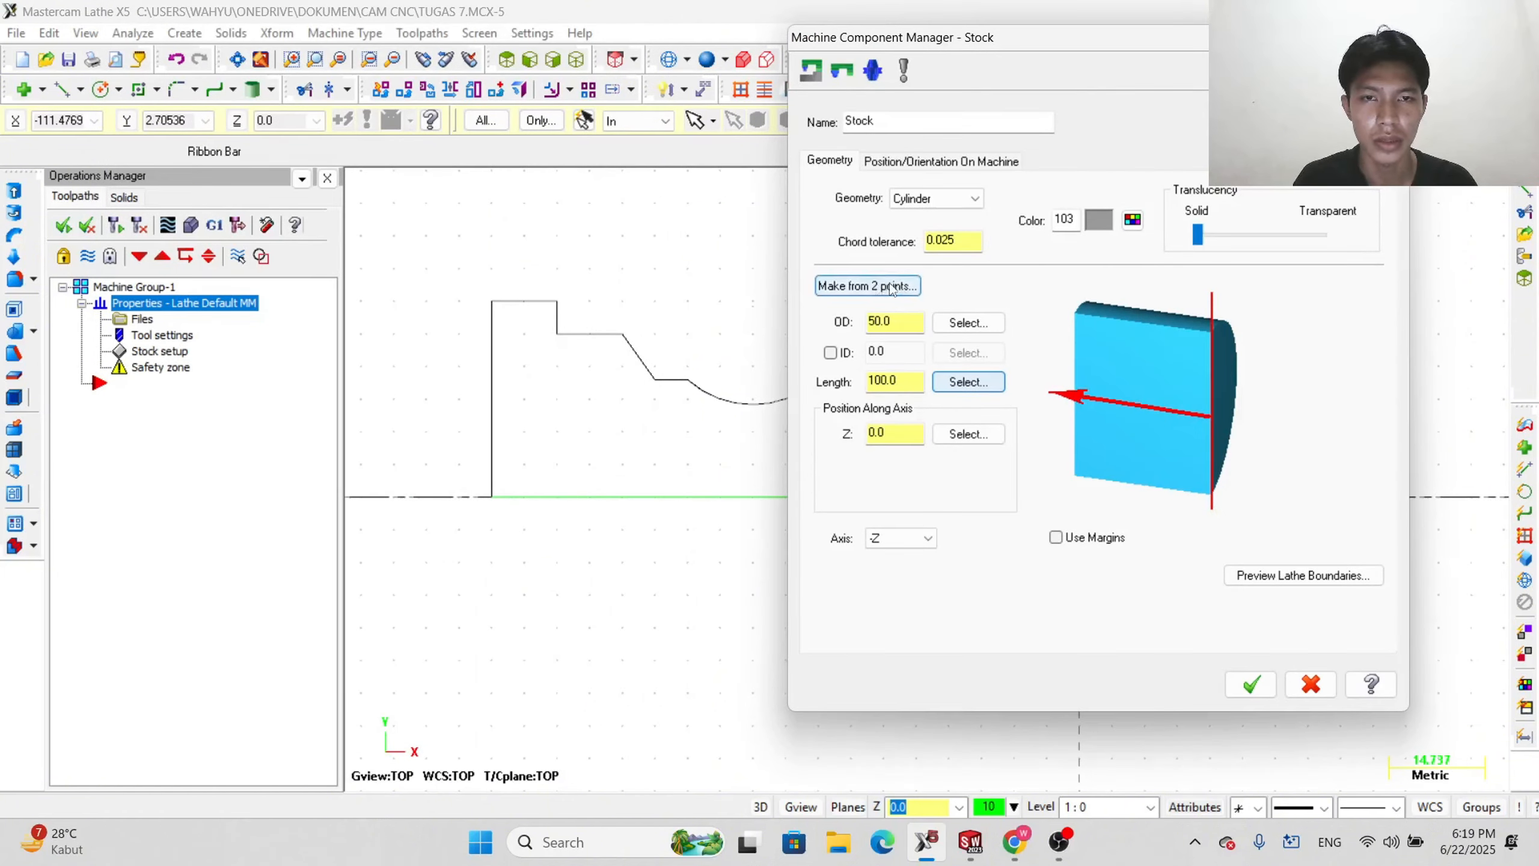
- Set the cylinder stock's OD to 60 from the profile's outermost rear corner and its length to 90 from the centerline line
{"action": "left_click", "coordinate": [983, 327]}
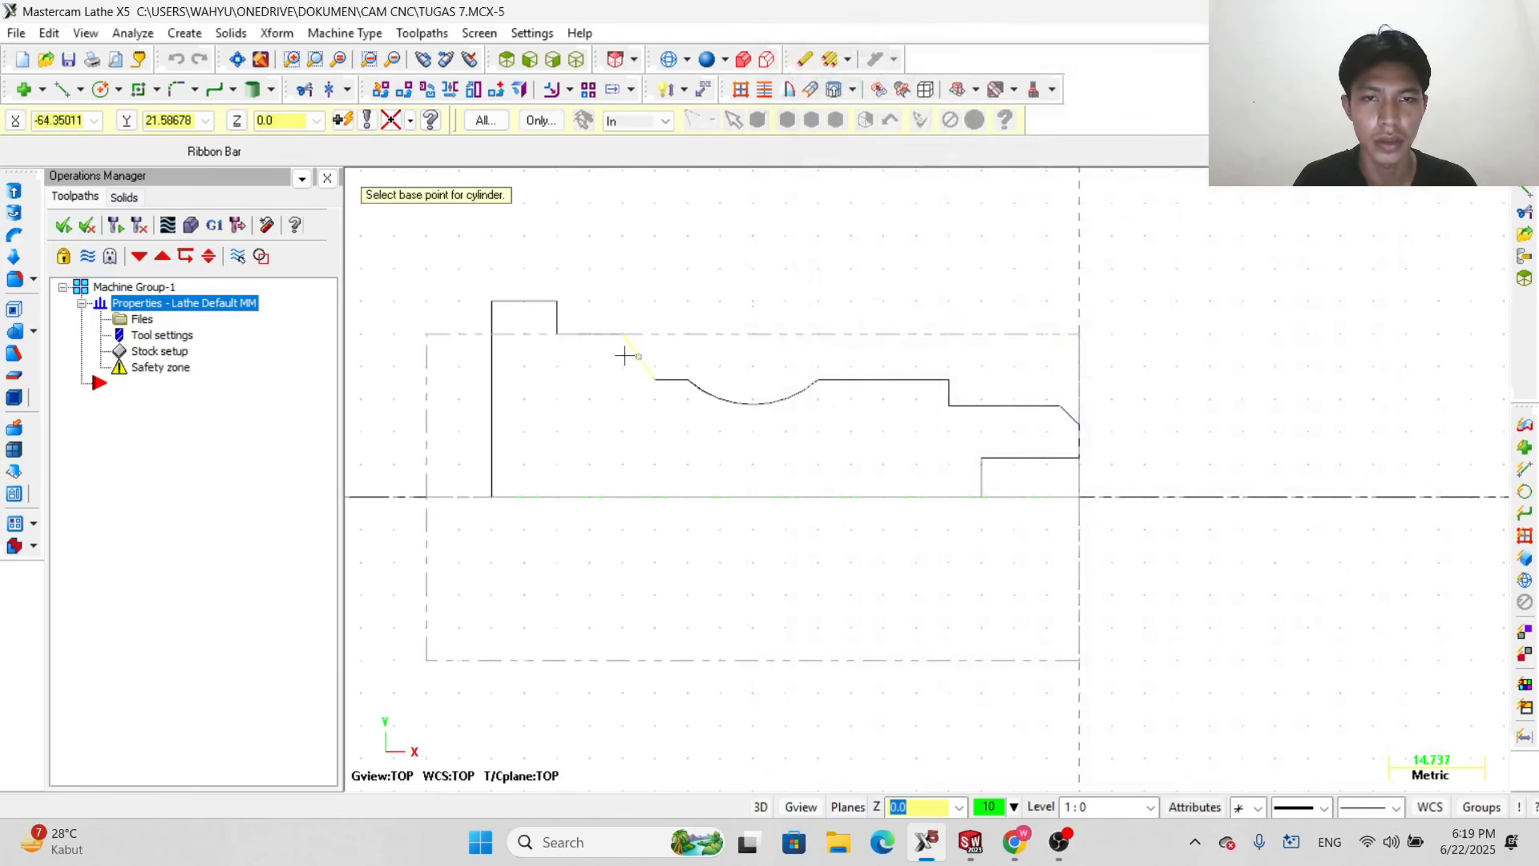
{"action": "left_click", "coordinate": [495, 299]}
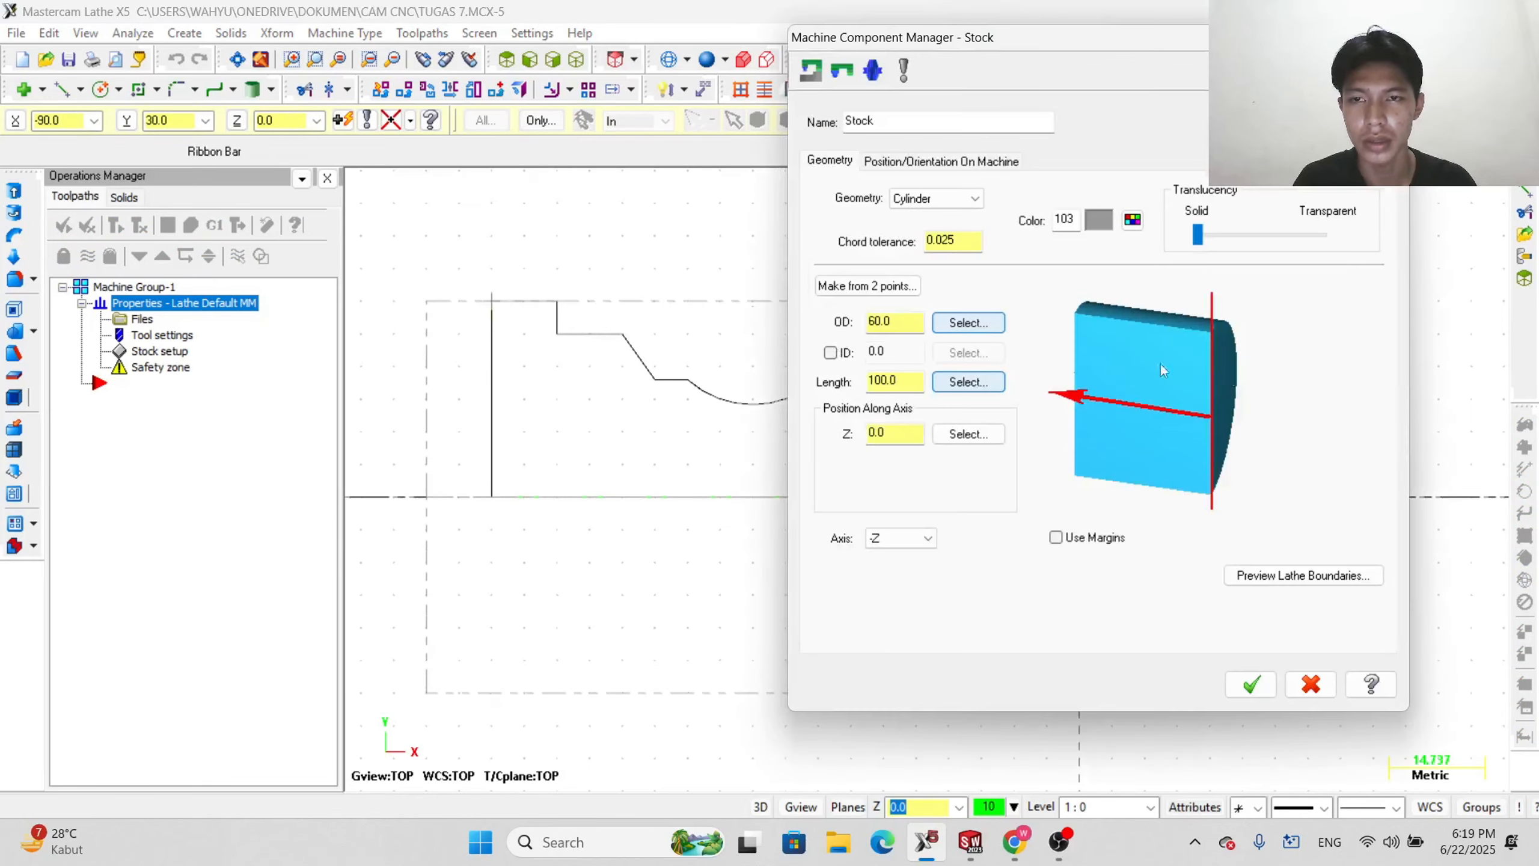
{"action": "left_click", "coordinate": [968, 382]}
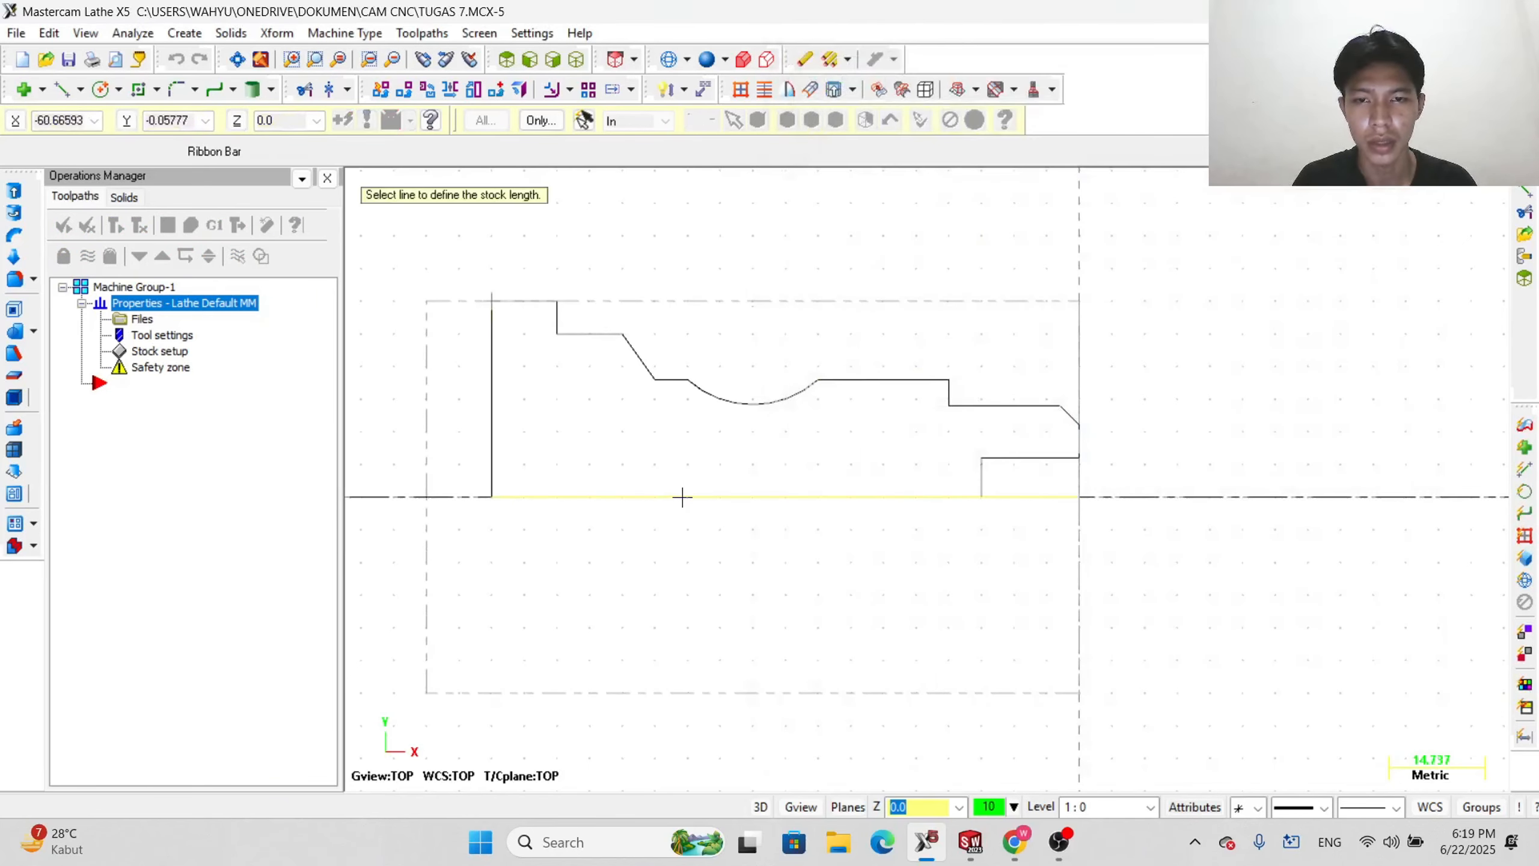
{"action": "left_click", "coordinate": [497, 498]}
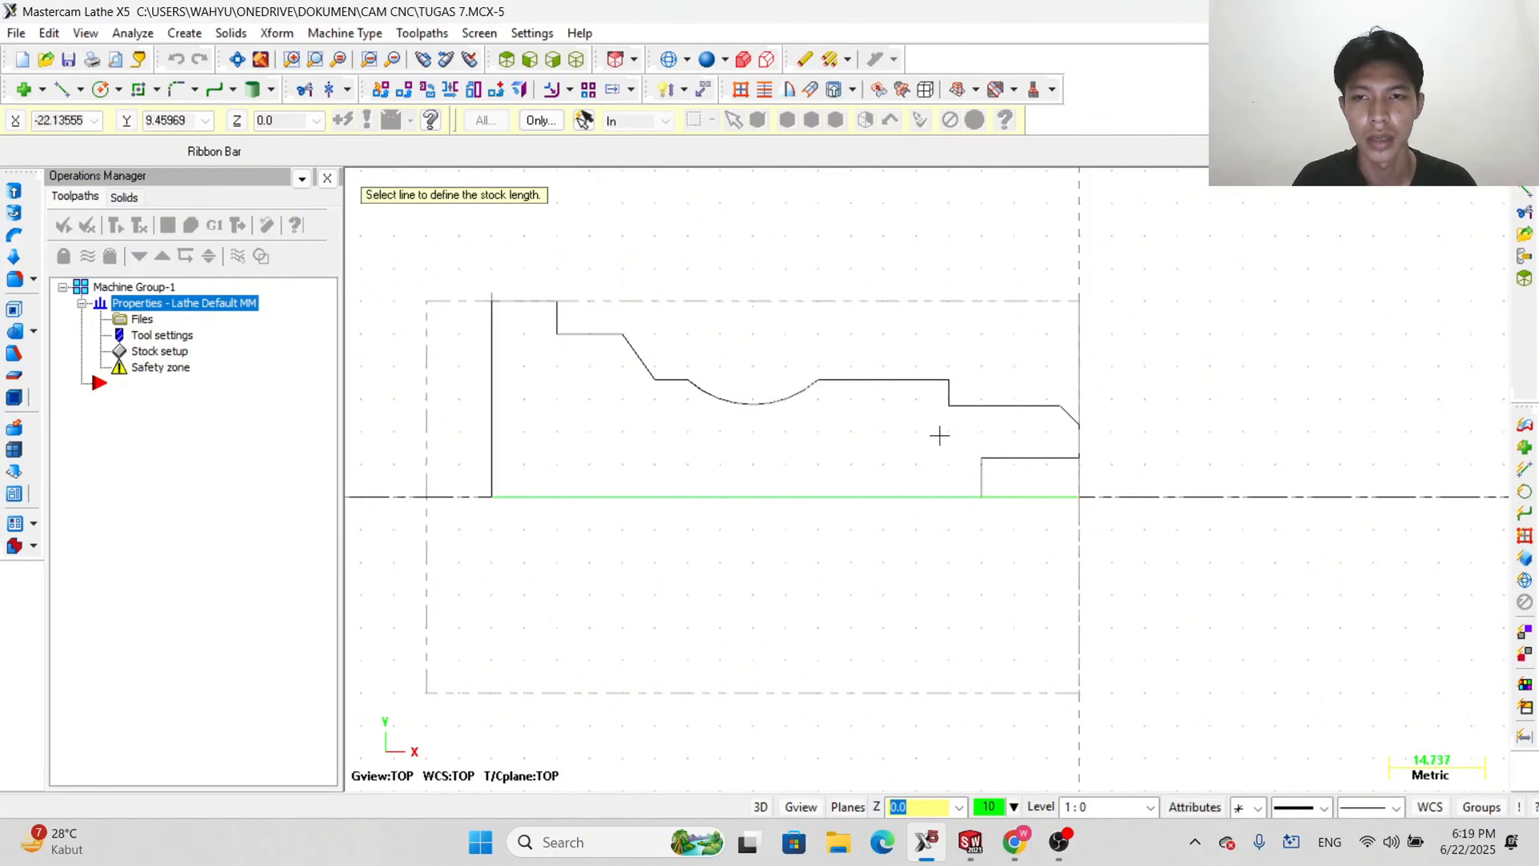
{"action": "left_click", "coordinate": [833, 503]}
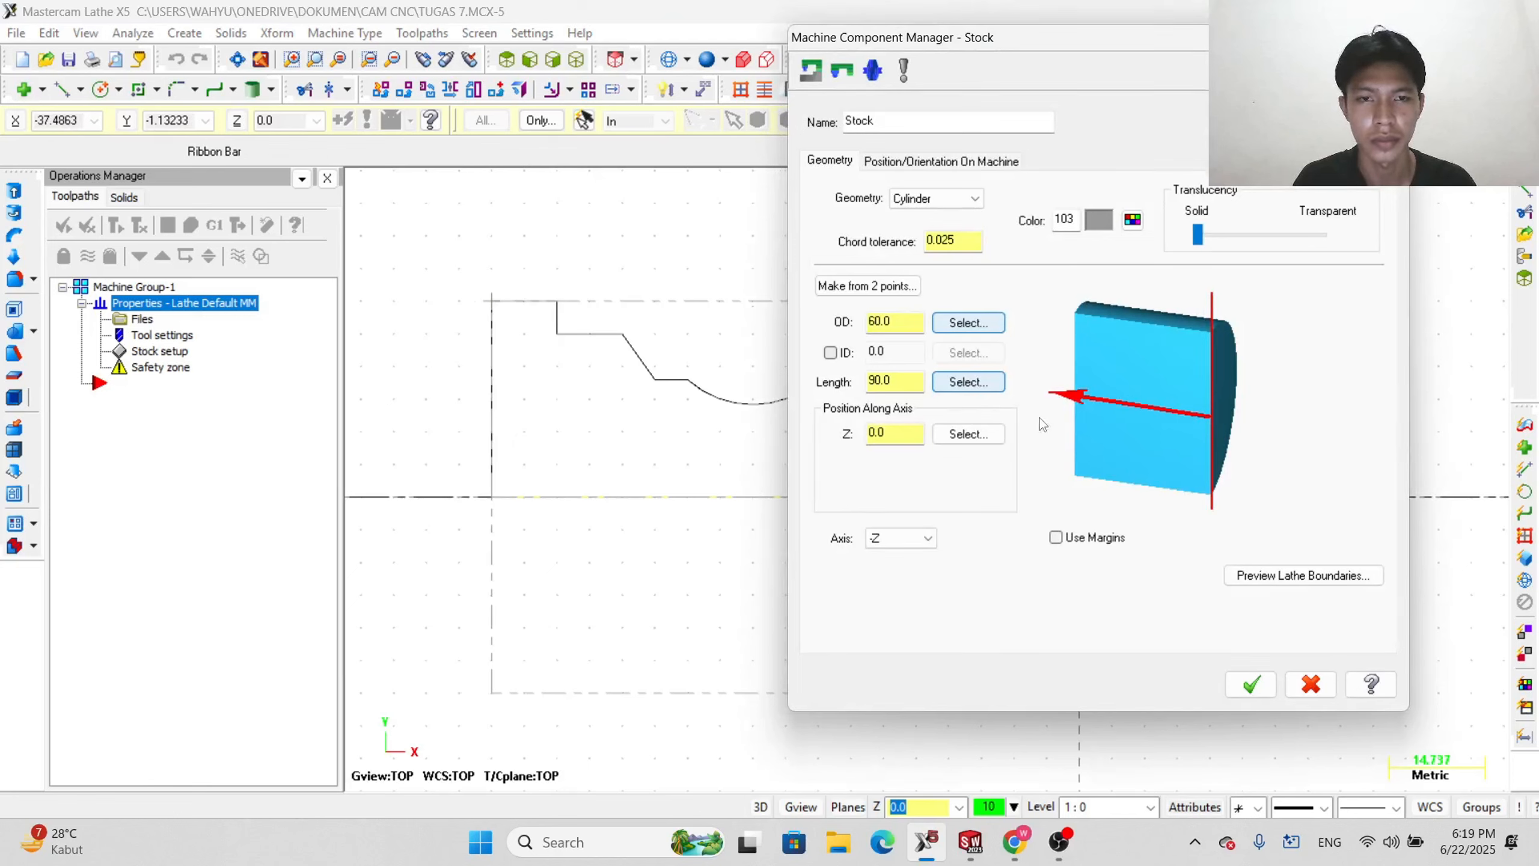
- Enable stock margins of 2.0 on the OD, 2.0 right and 1.5 left, preview the lathe boundaries, and accept the stock
{"action": "left_click", "coordinate": [1056, 538]}
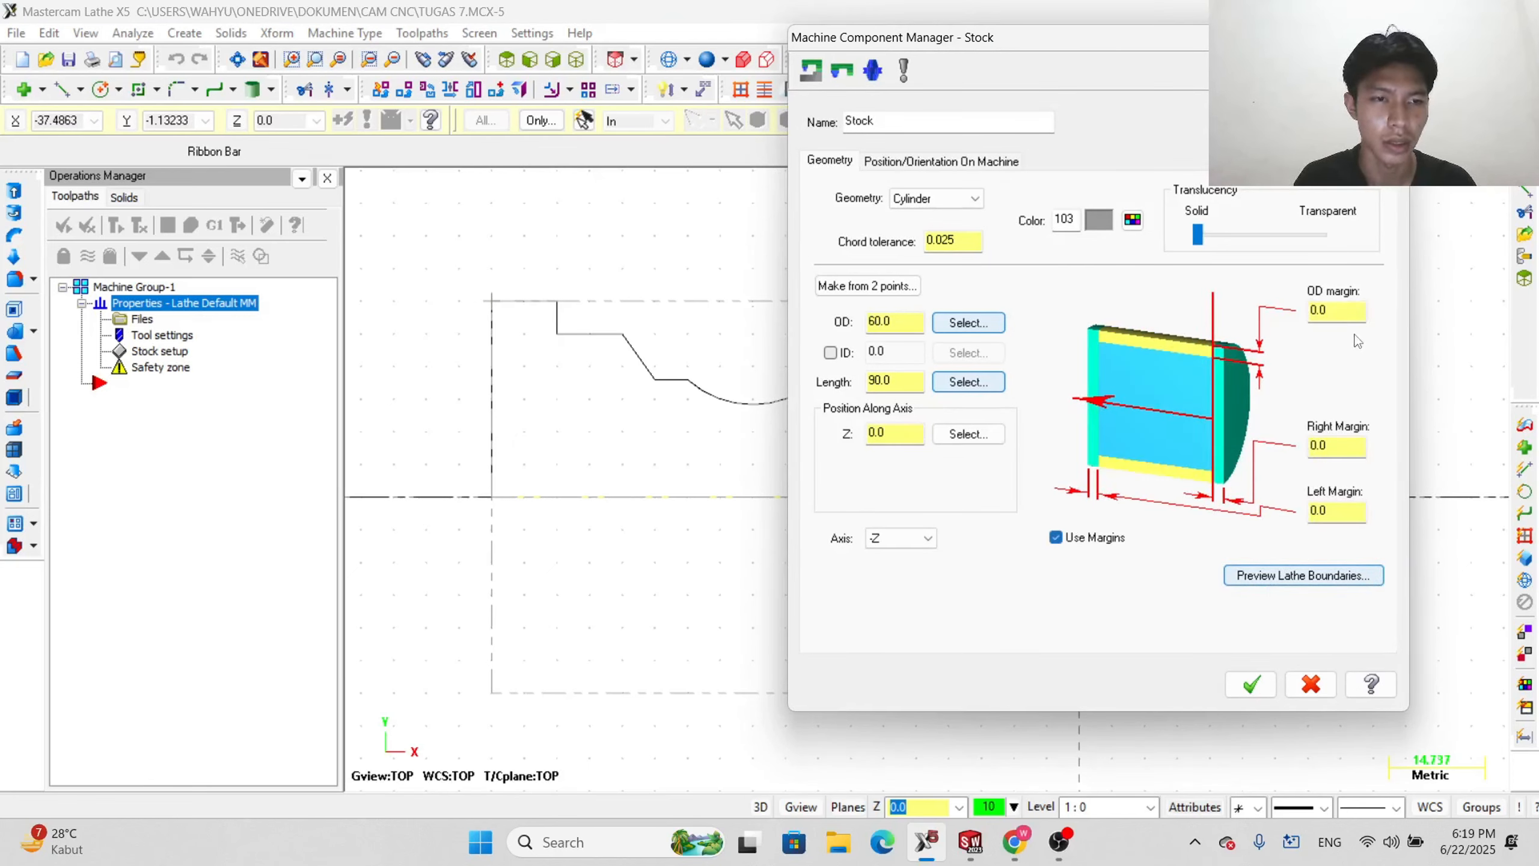
{"action": "left_click", "coordinate": [1355, 444]}
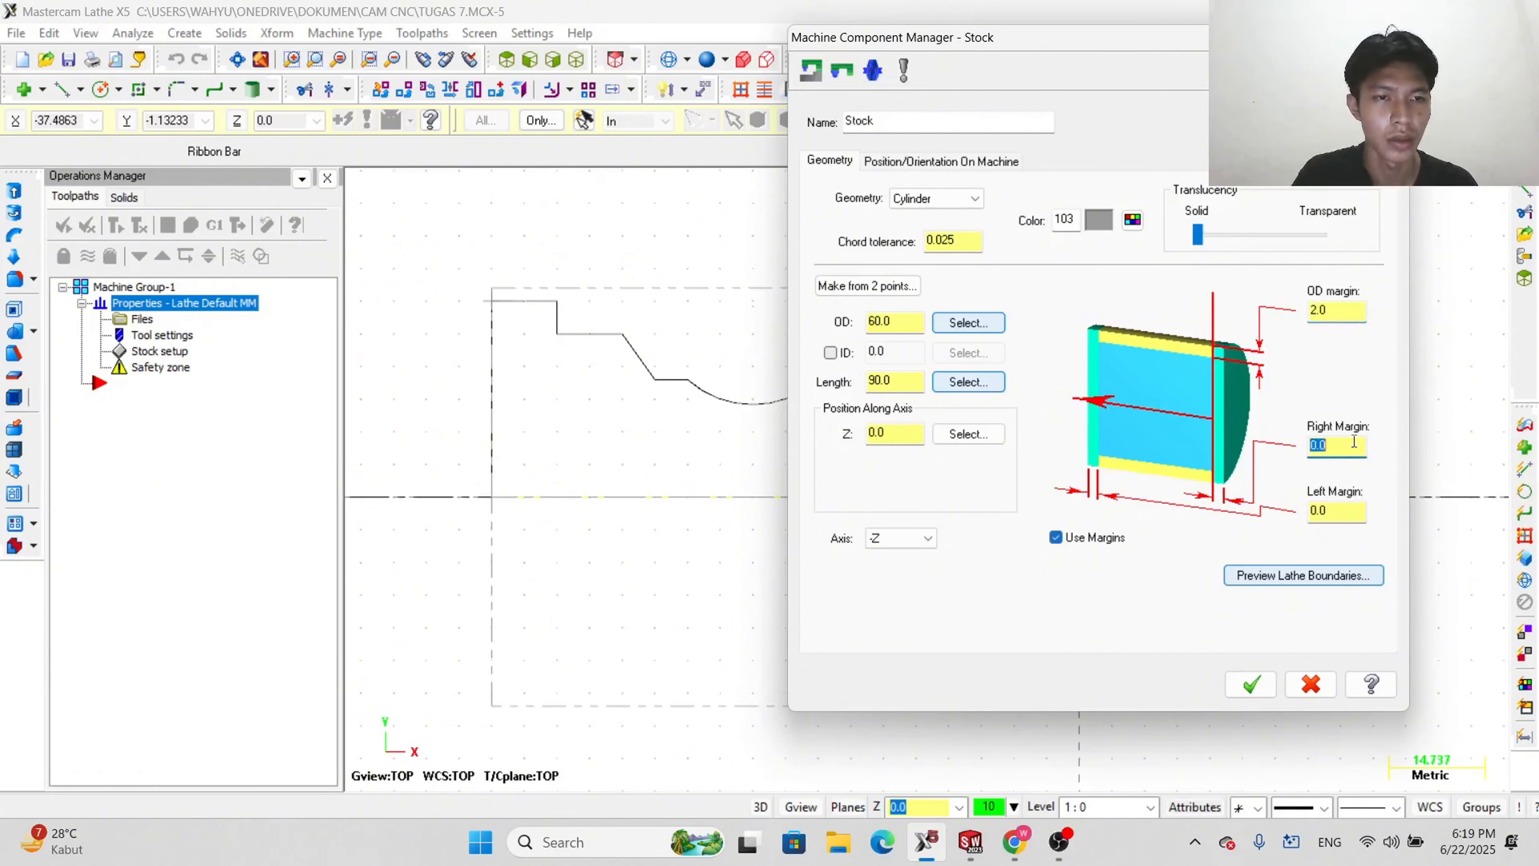
{"action": "double_click", "coordinate": [1350, 516]}
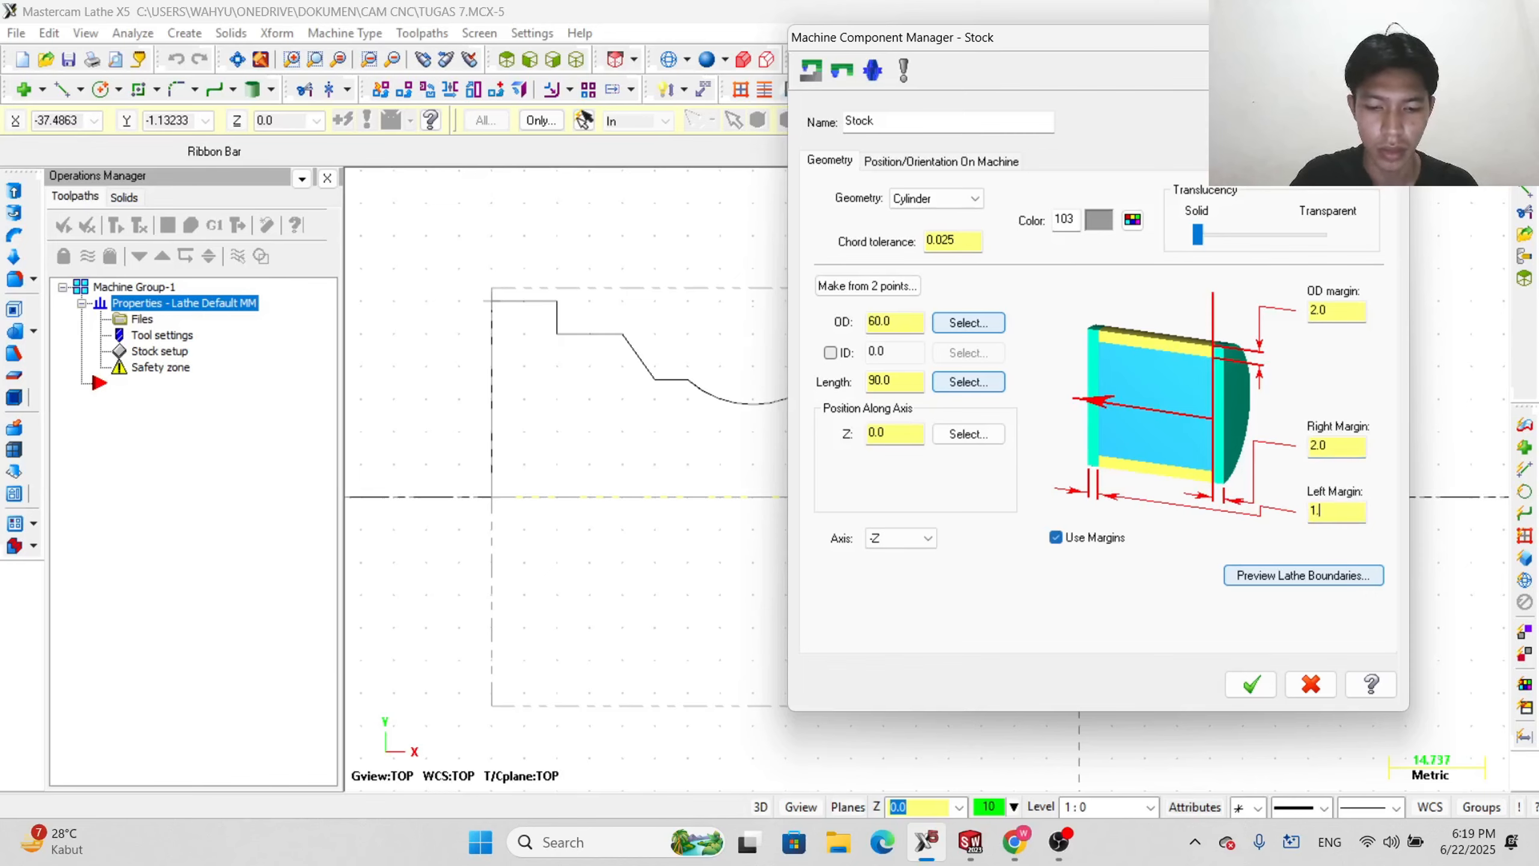
{"action": "left_click", "coordinate": [1344, 576]}
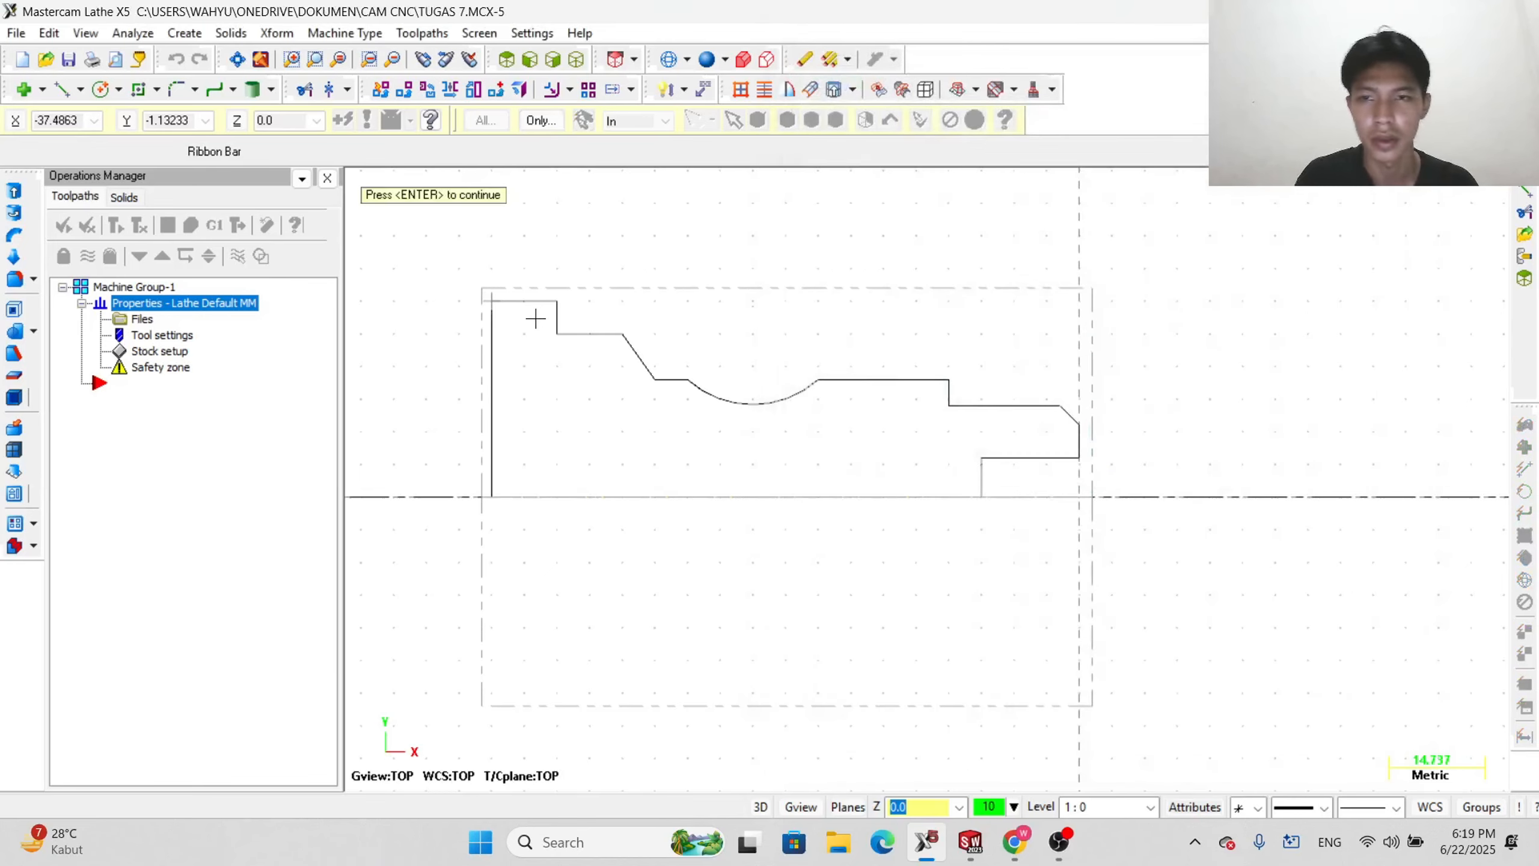
{"action": "key", "text": "Return"}
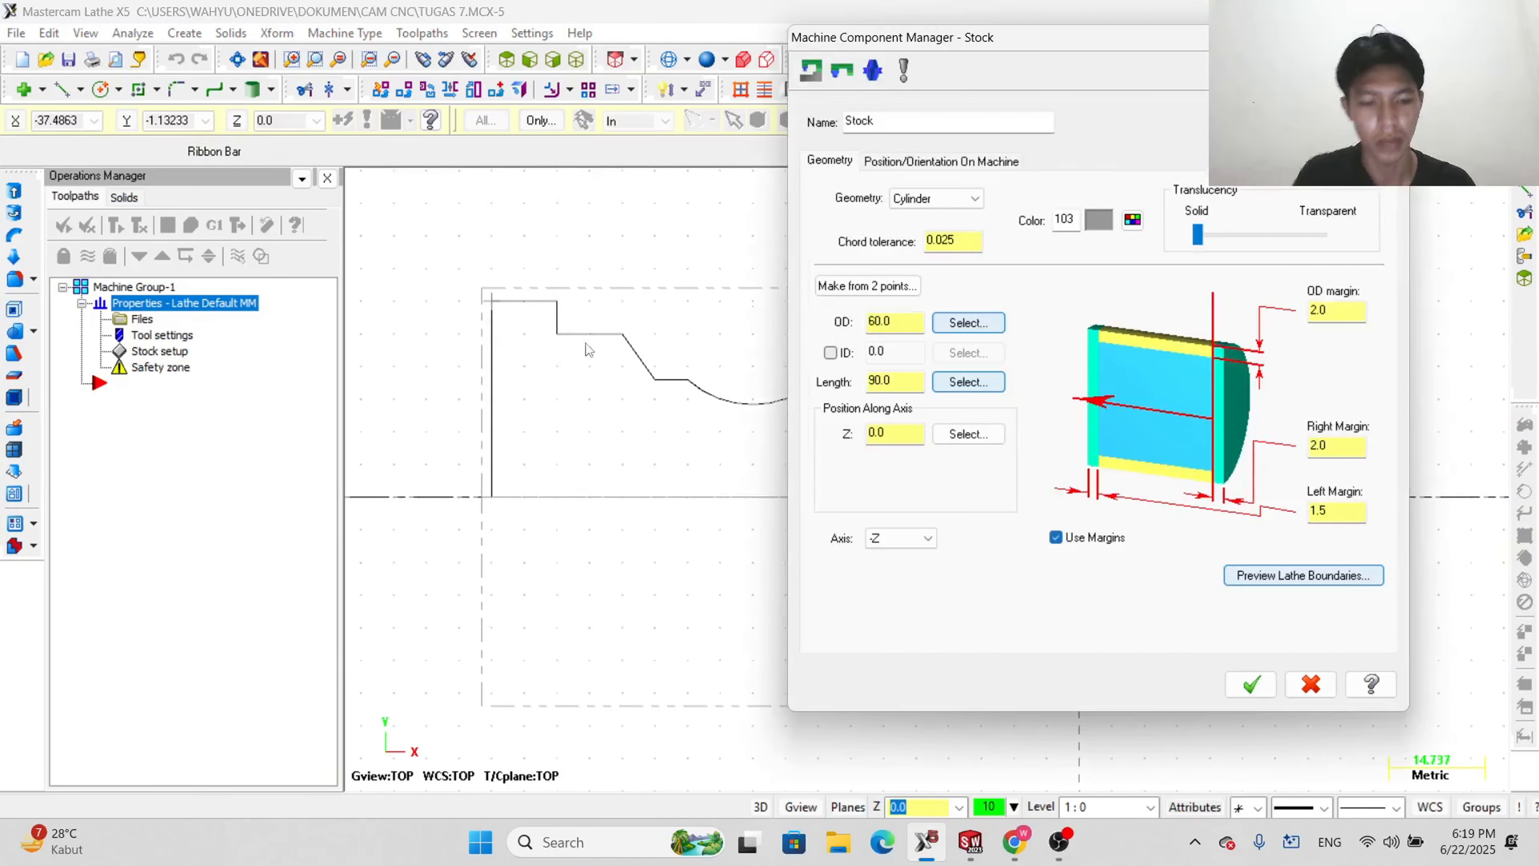
{"action": "left_click", "coordinate": [1251, 684]}
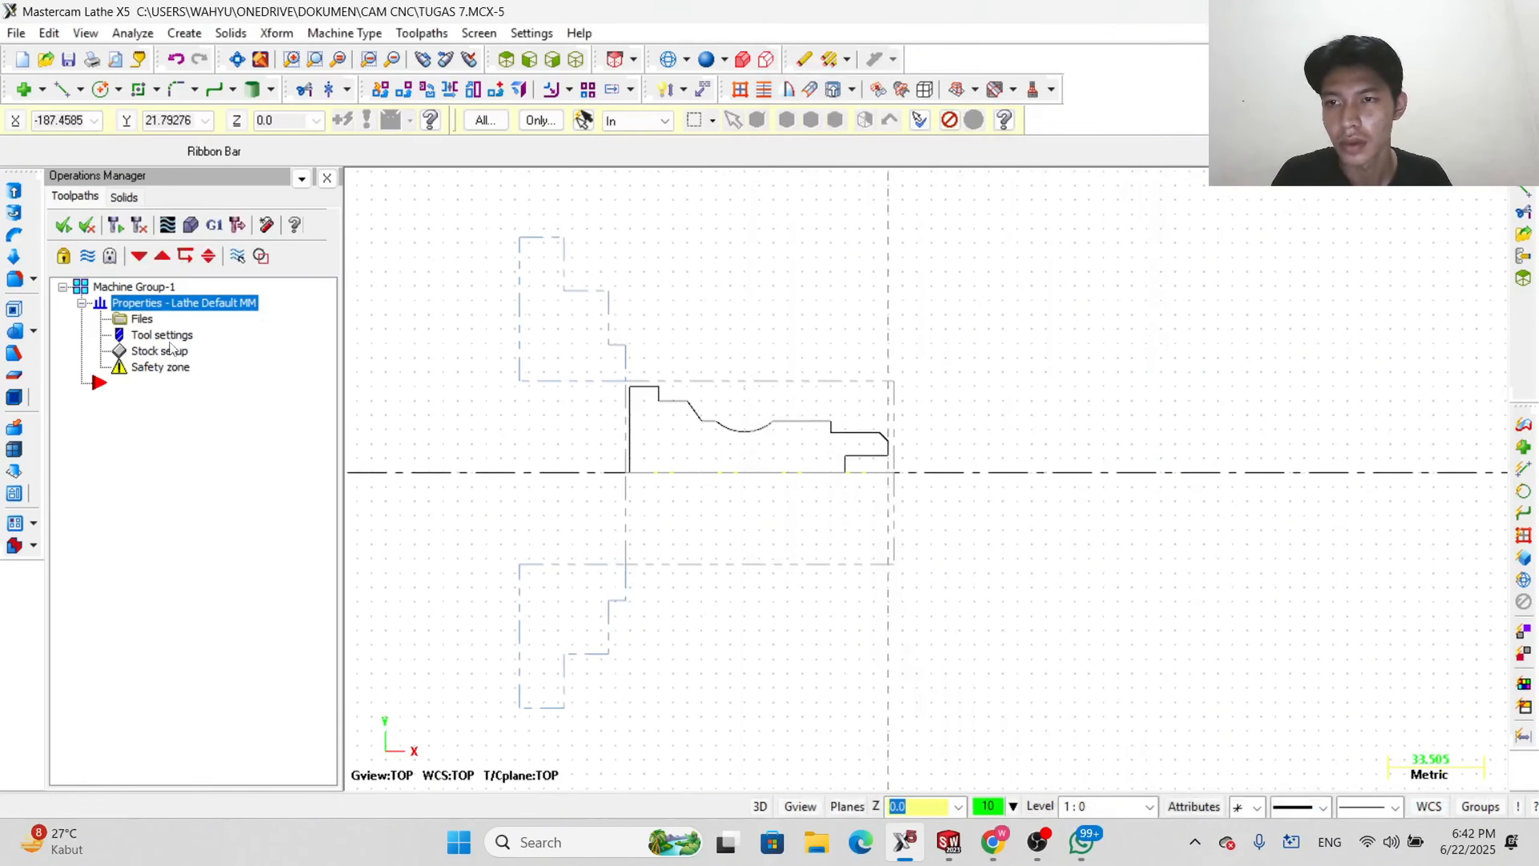
- Set the left spindle chuck jaws' user-defined Z position to -100 and accept the stock setup
{"action": "left_click", "coordinate": [171, 351]}
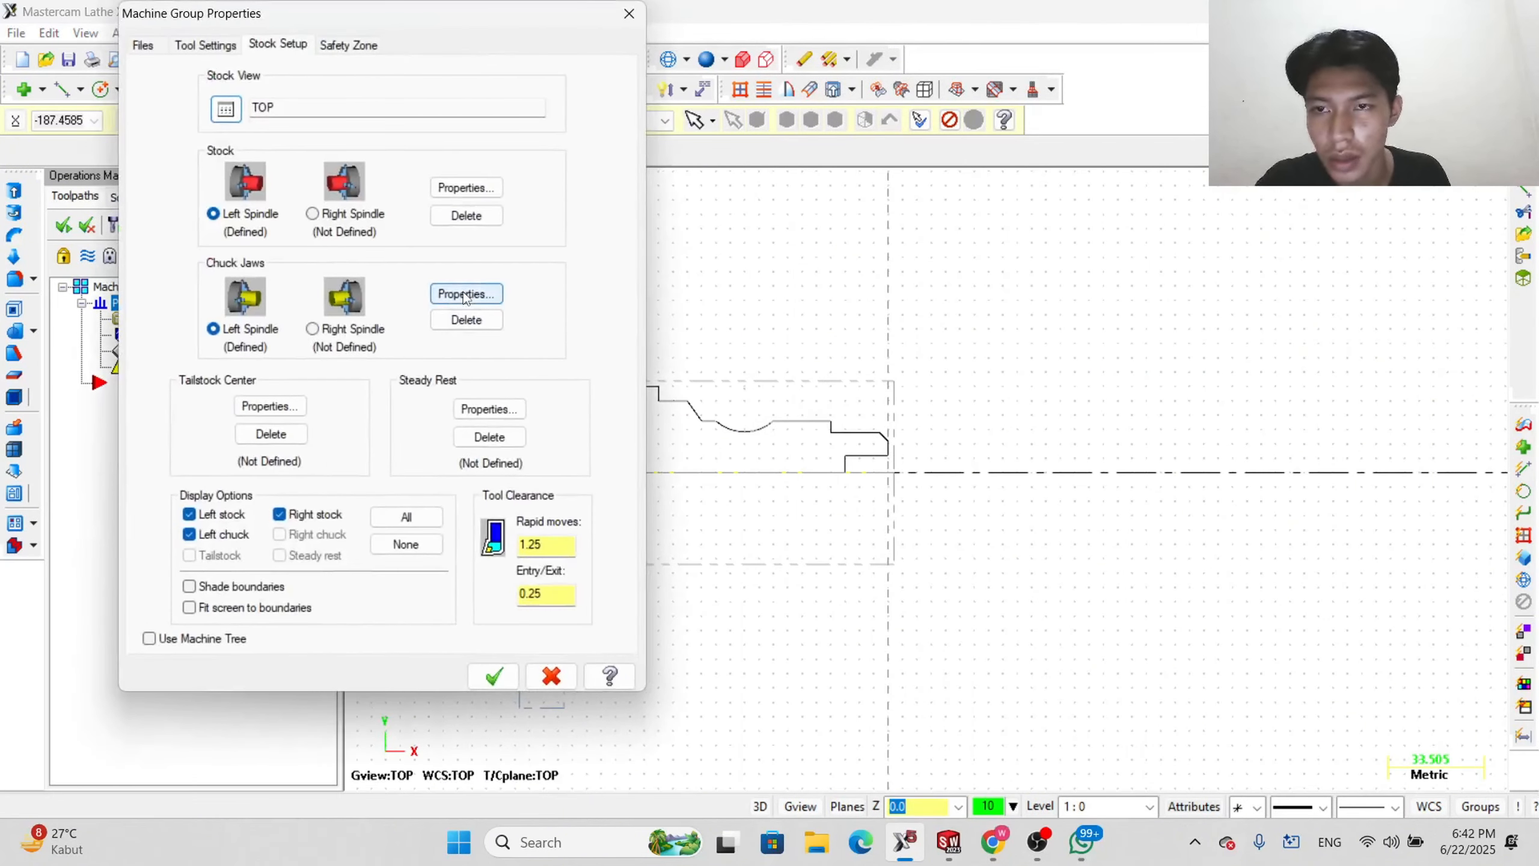
{"action": "left_click", "coordinate": [464, 296]}
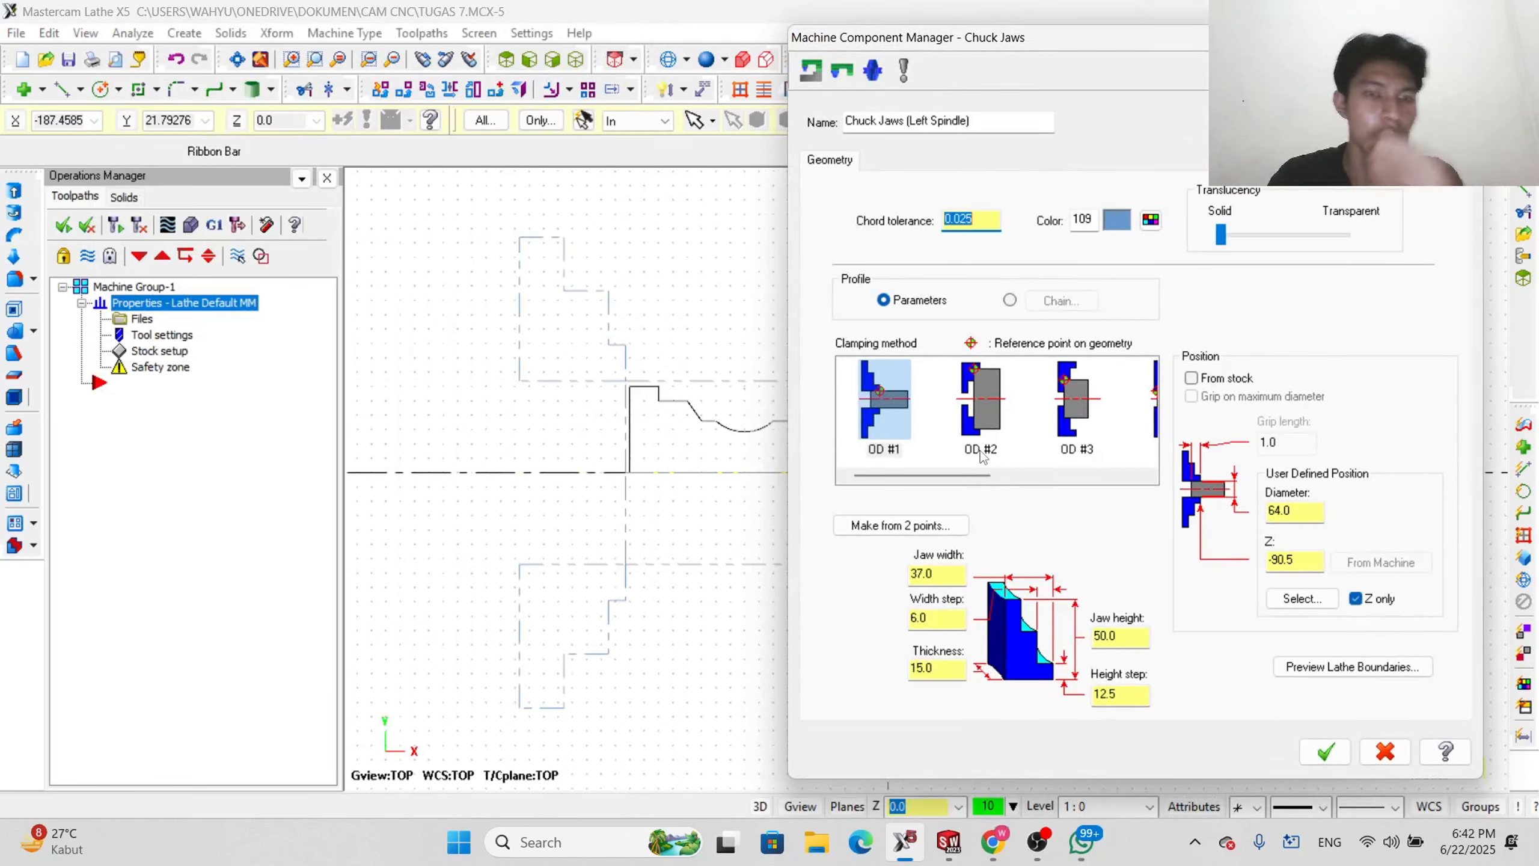
{"action": "double_click", "coordinate": [1322, 557]}
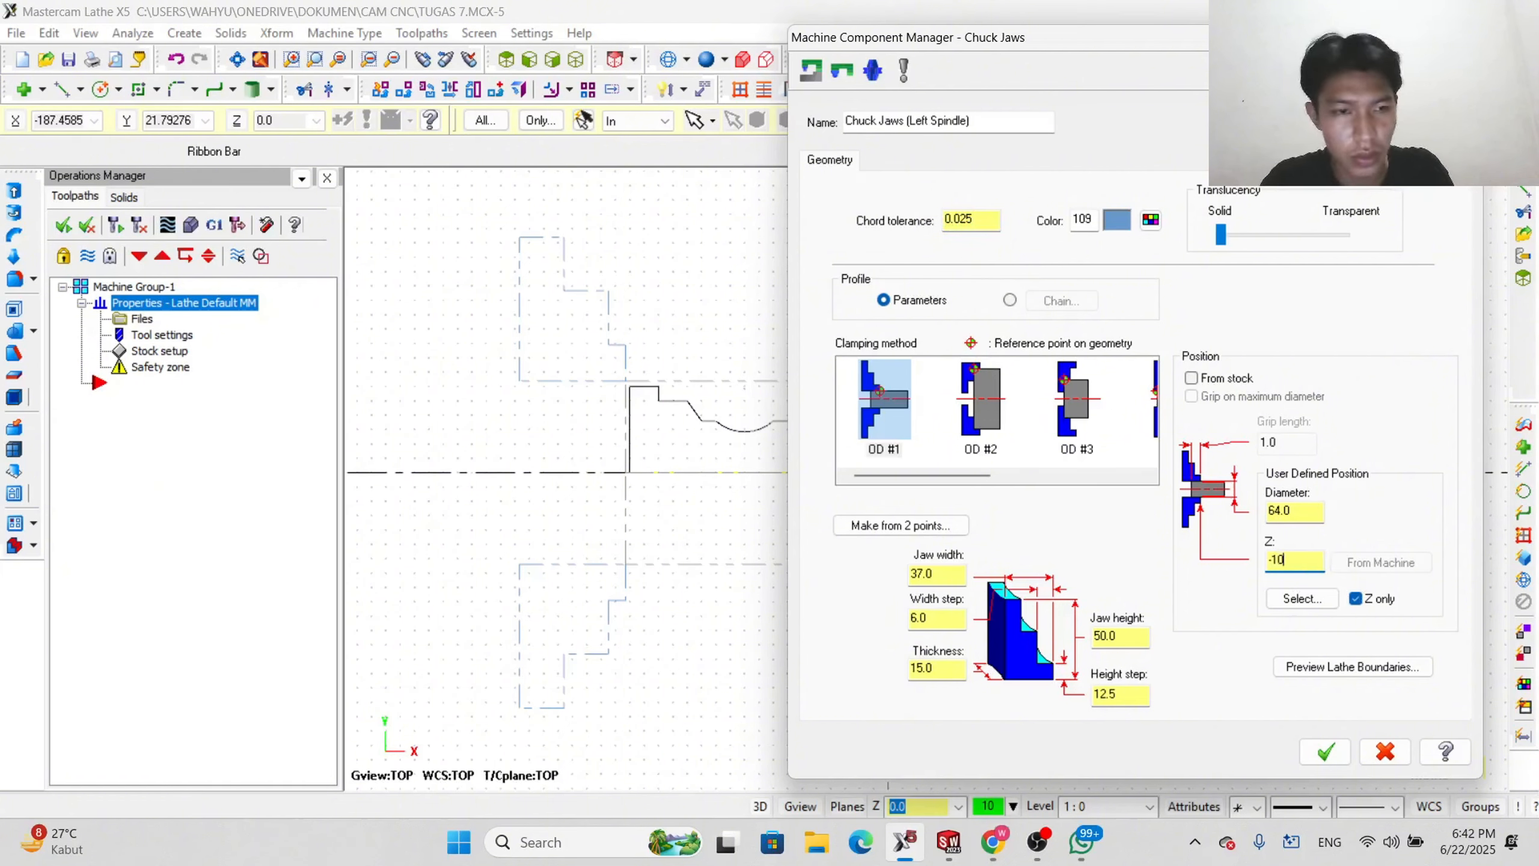
{"action": "key", "text": "Return"}
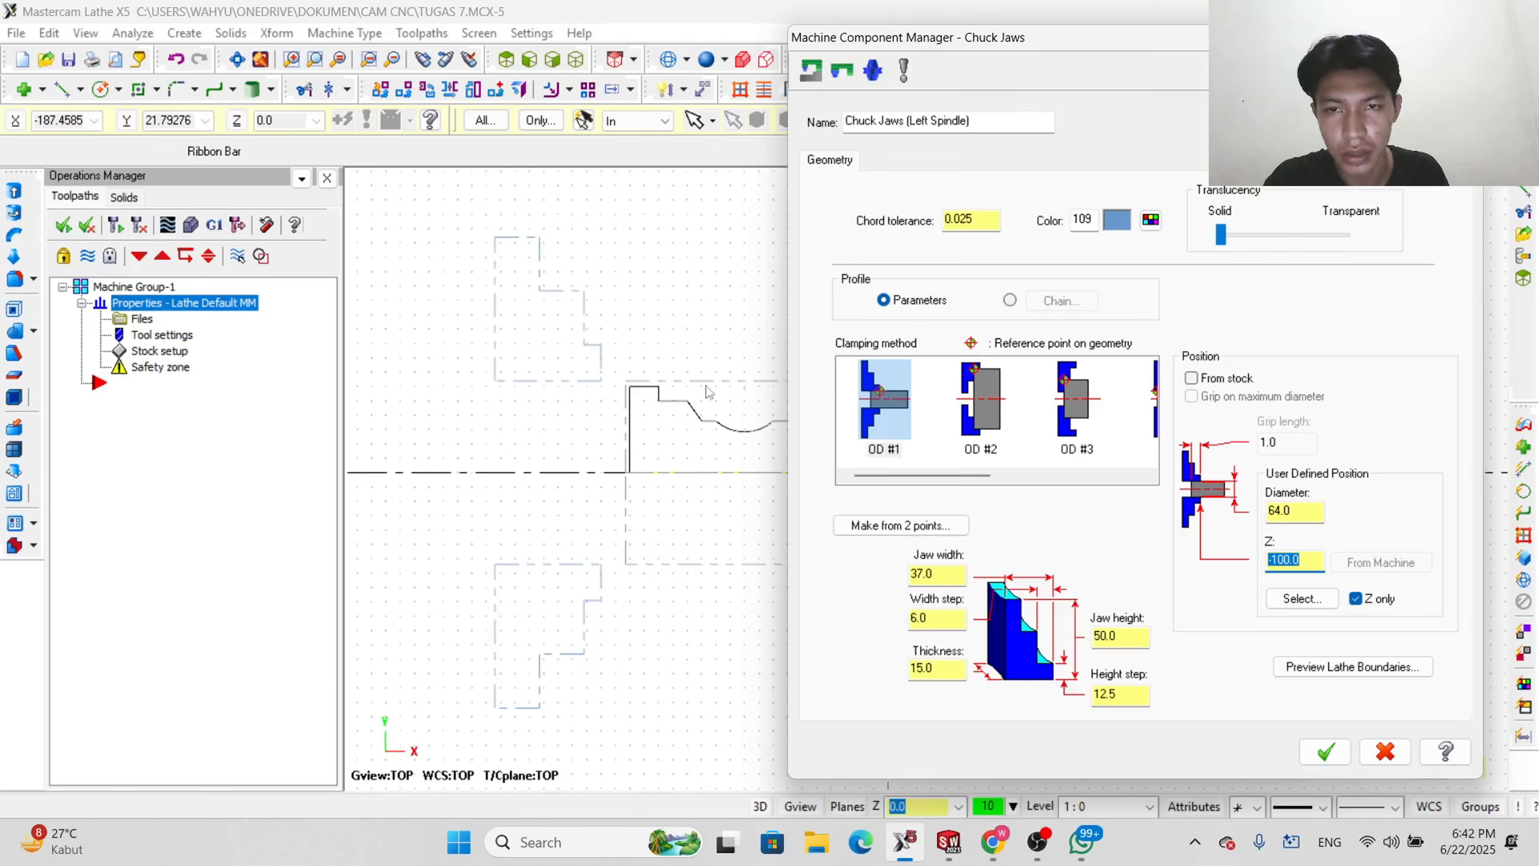
{"action": "left_click", "coordinate": [1324, 751]}
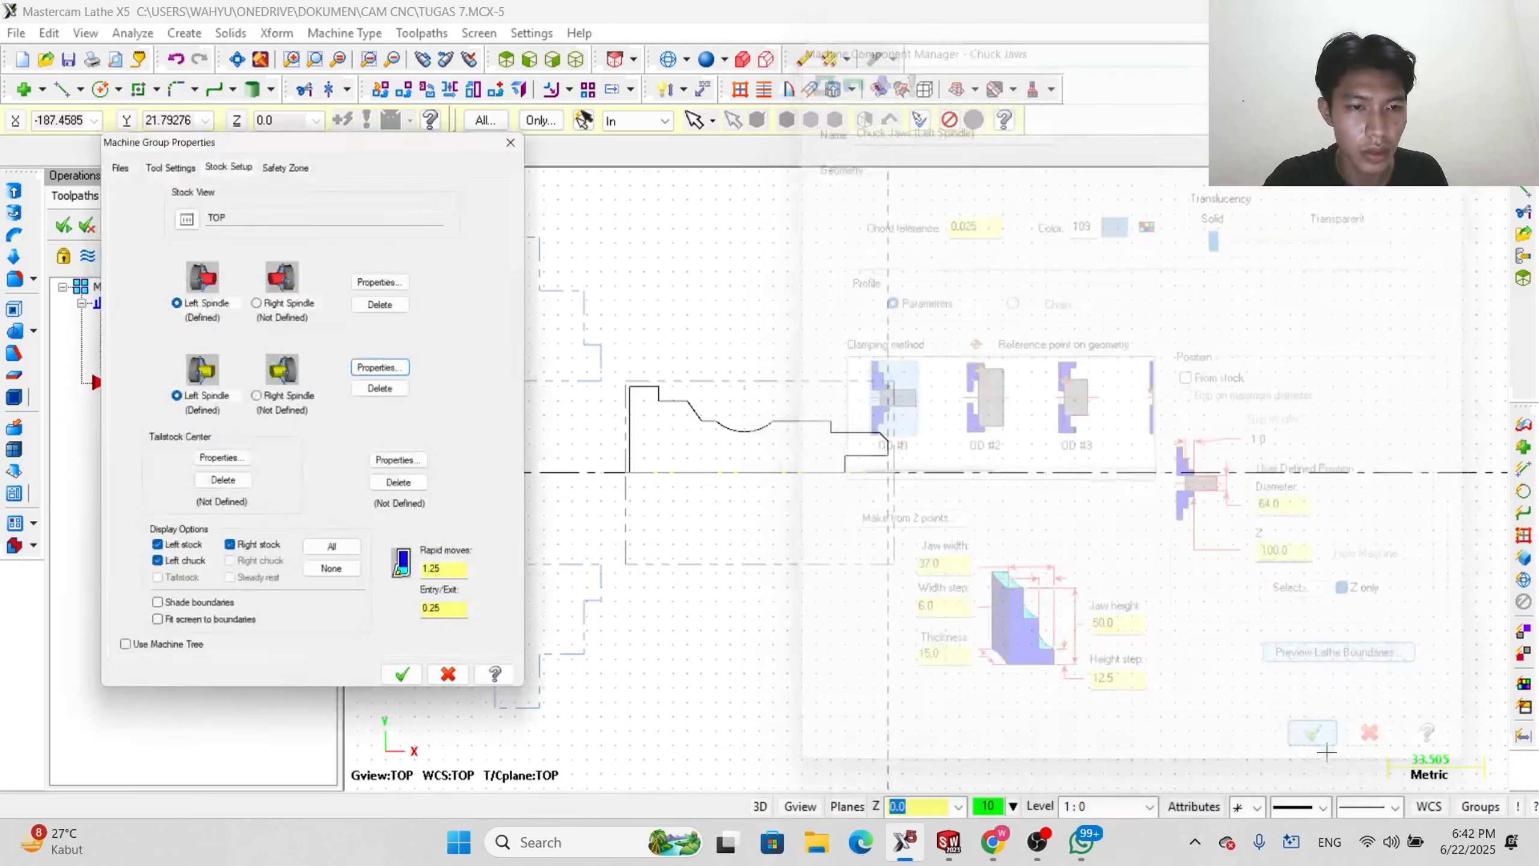
{"action": "left_click", "coordinate": [492, 674]}
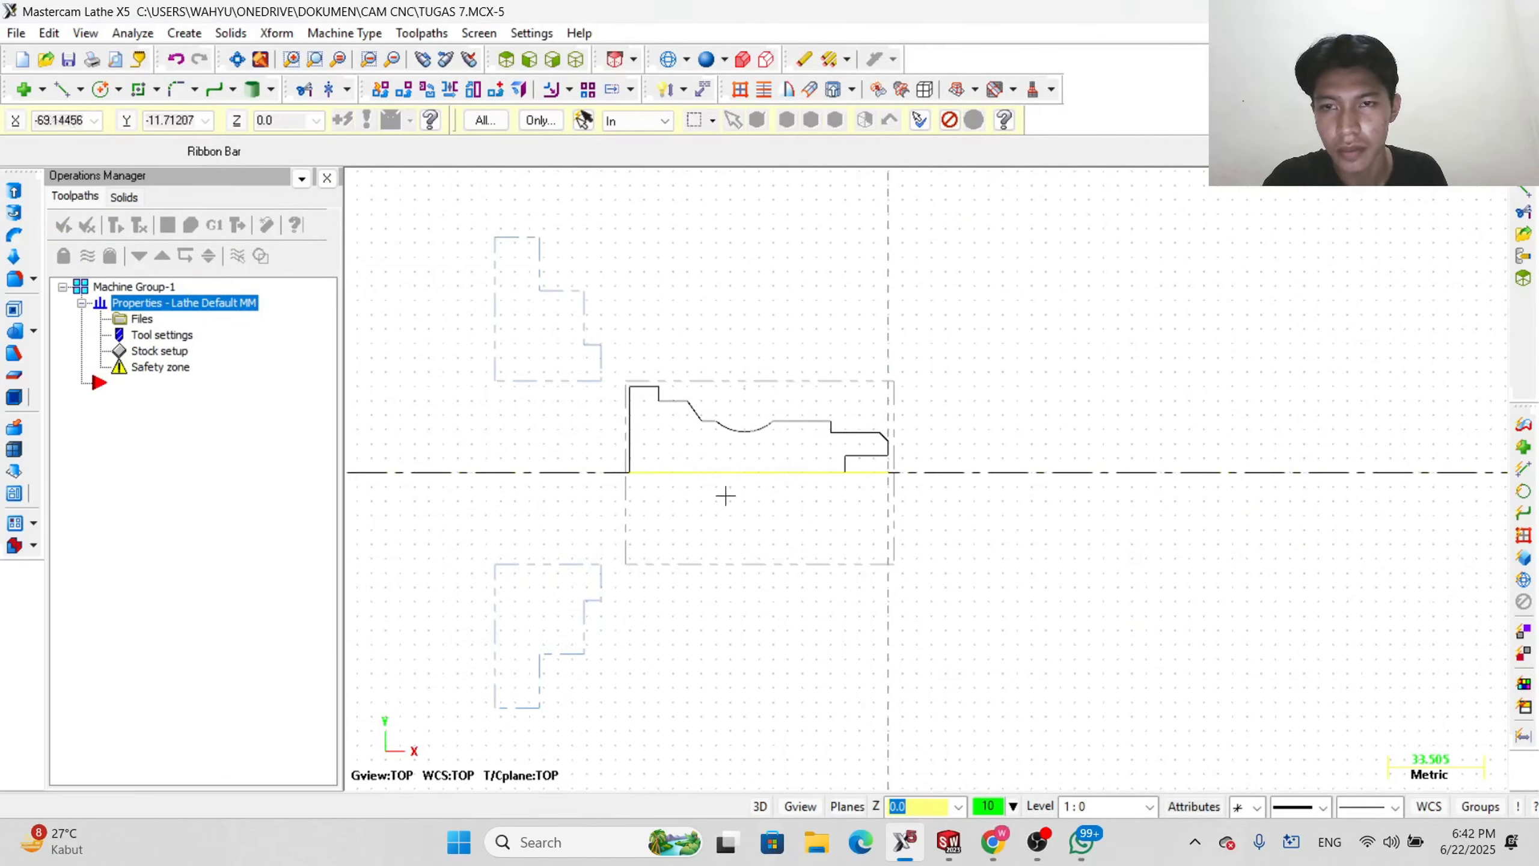
- Start a Face toolpath with NC name TUGAS 7 and select tool T0101 R0.8 OD ROUGH RIGHT - 80 DEG
{"action": "scroll", "coordinate": [758, 428], "scroll_direction": "up", "scroll_amount": 3}
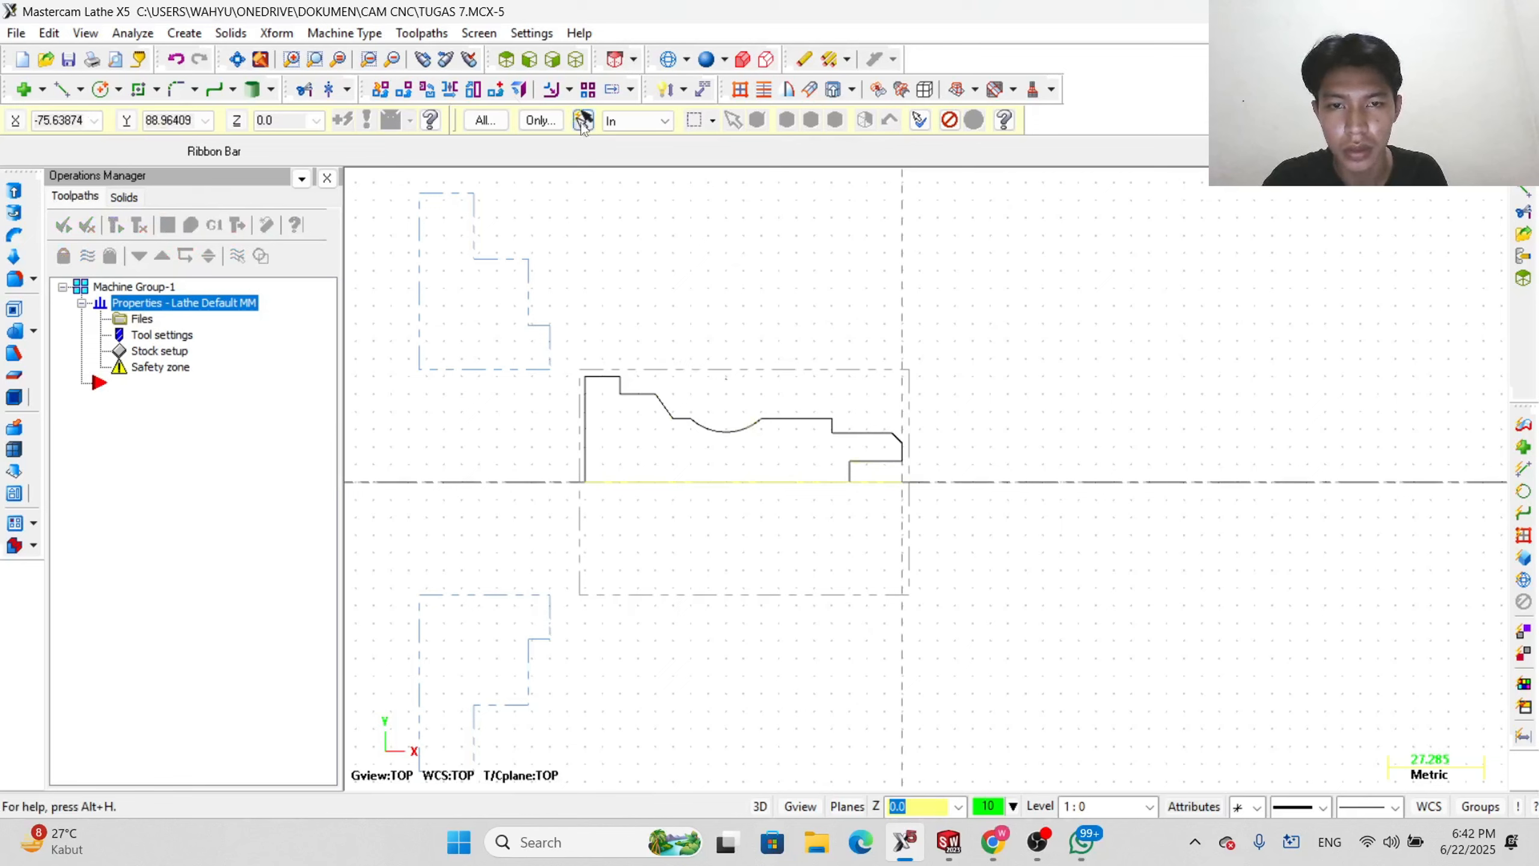
{"action": "left_click", "coordinate": [422, 33]}
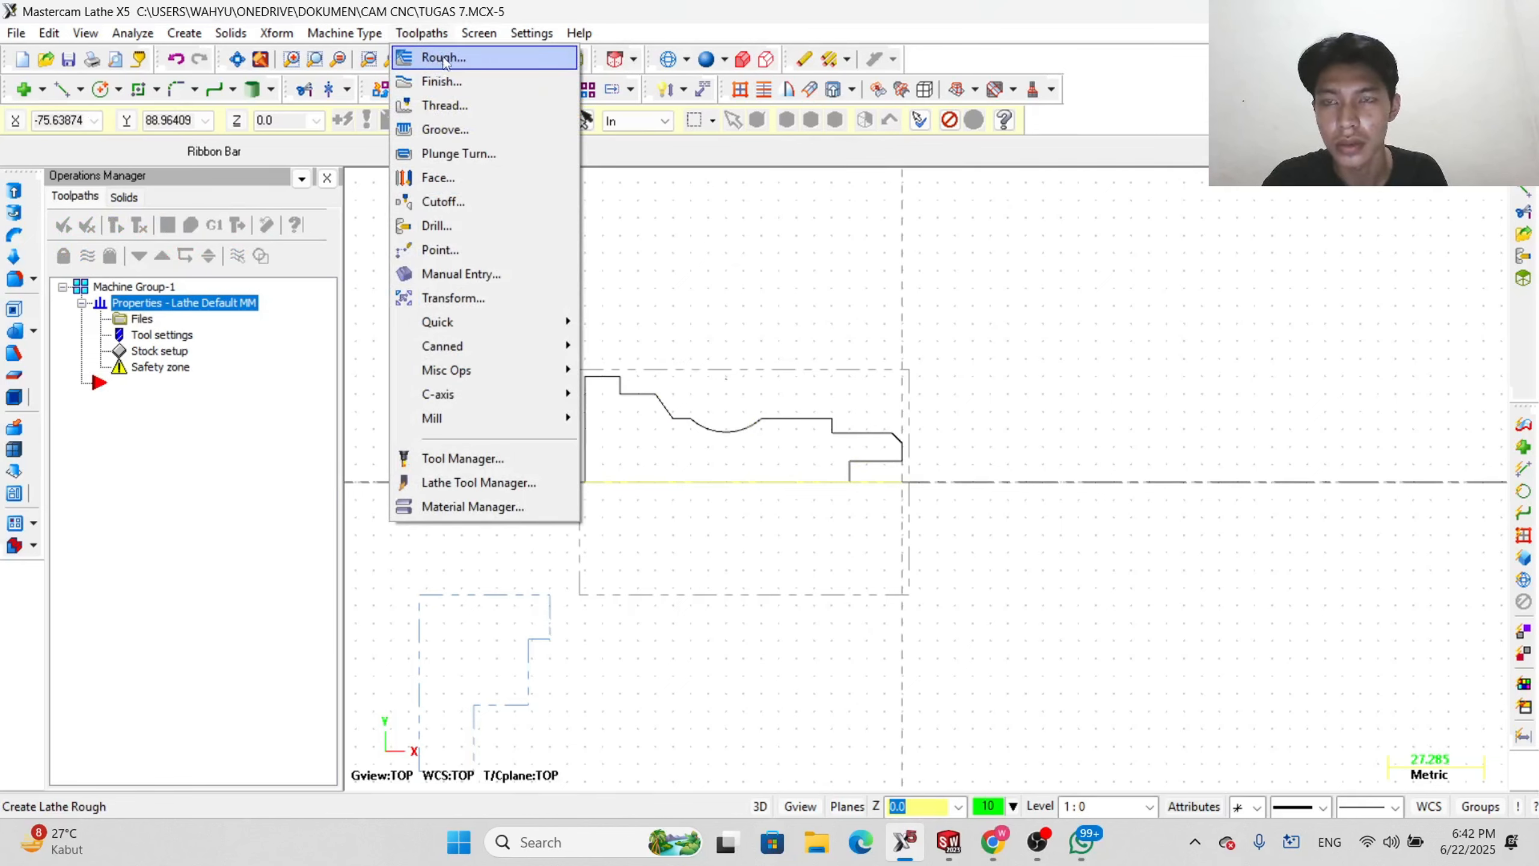
{"action": "left_click", "coordinate": [496, 177]}
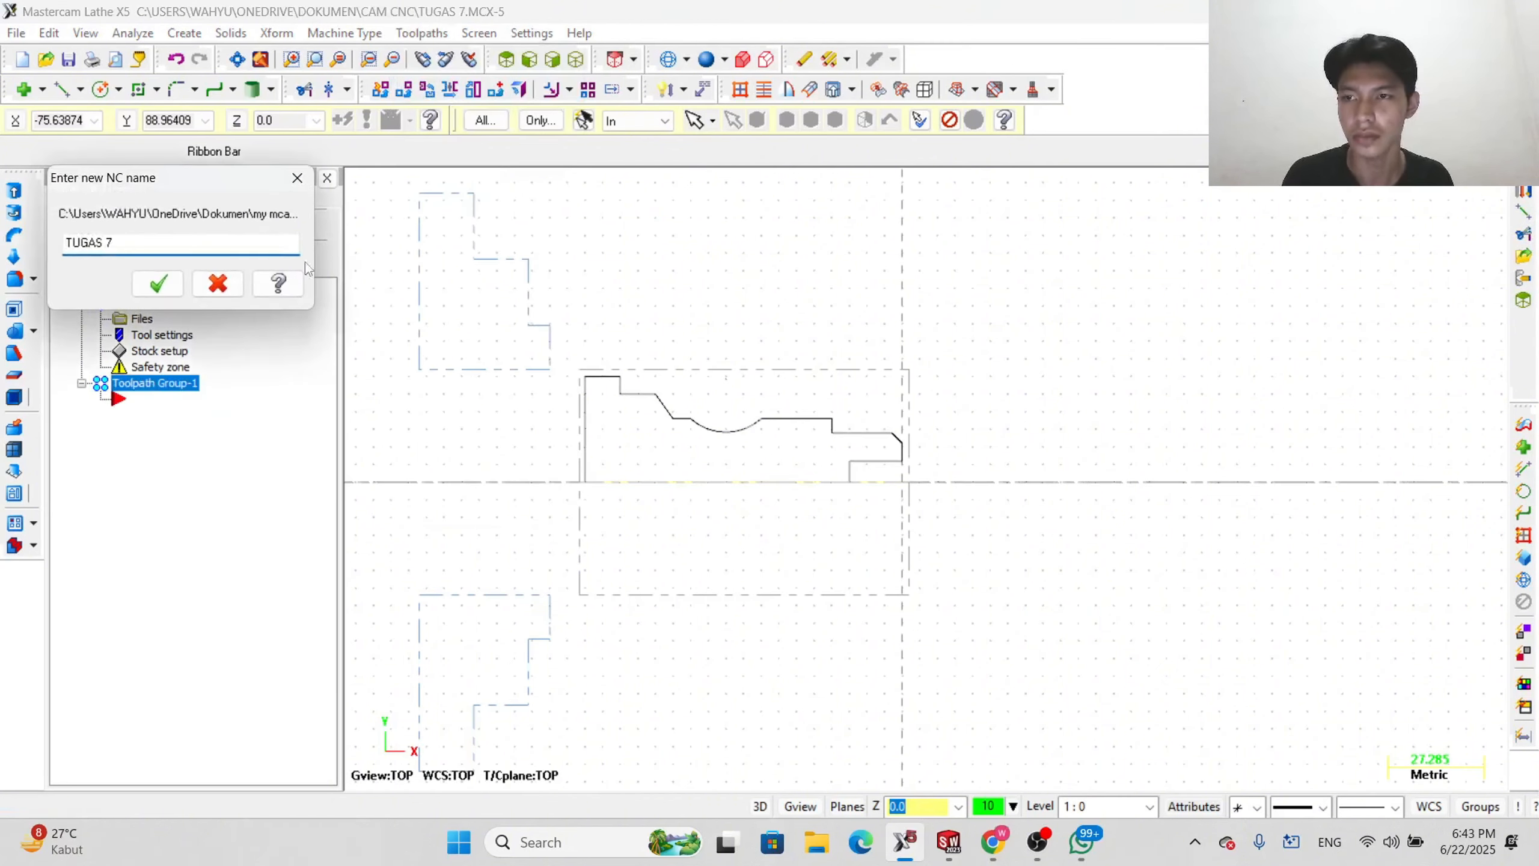
{"action": "left_click", "coordinate": [158, 283]}
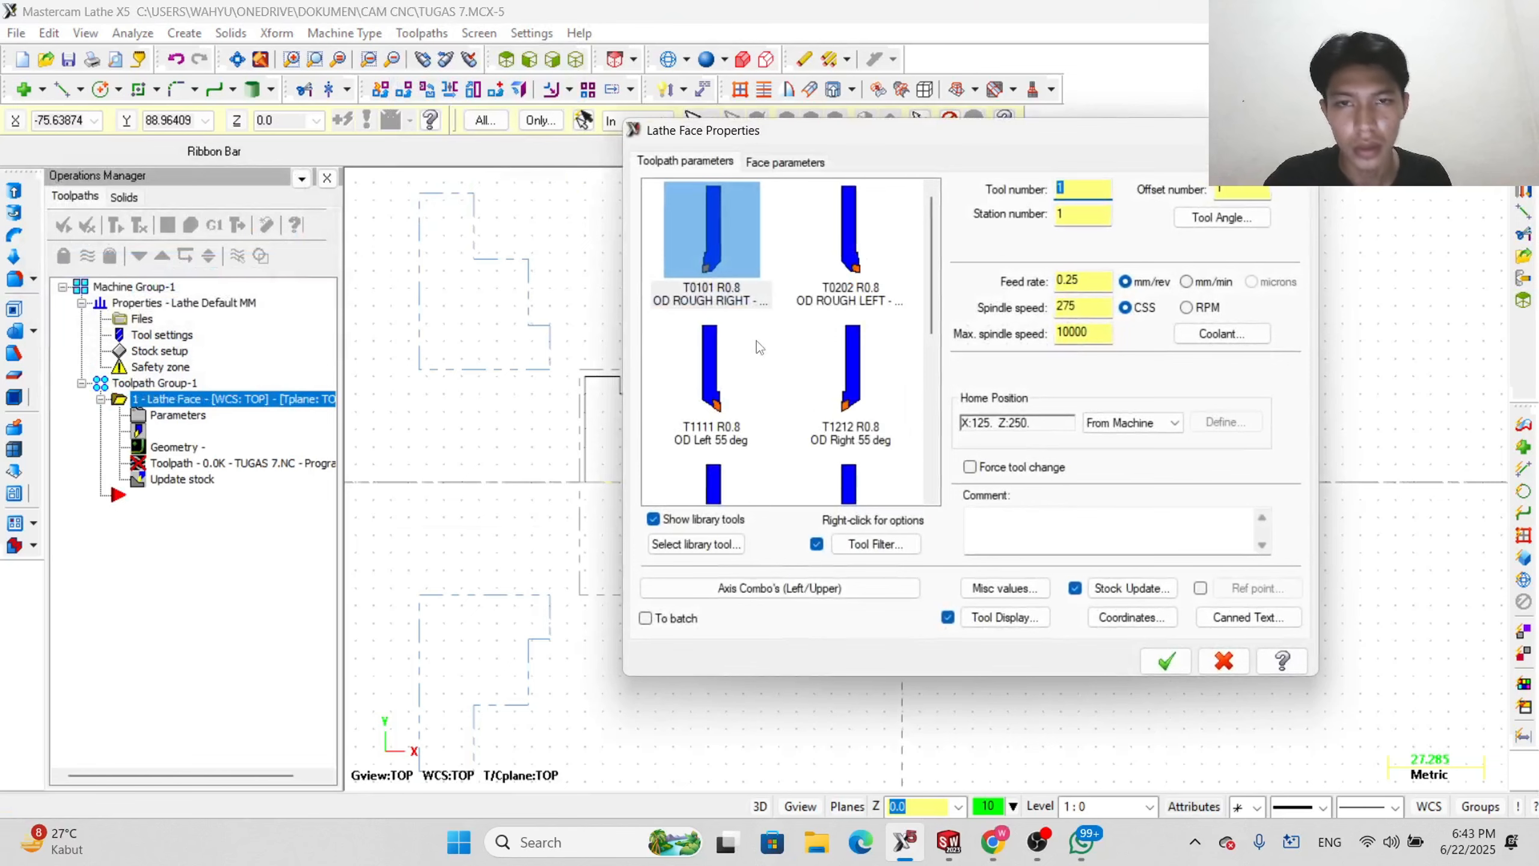
{"action": "left_click", "coordinate": [747, 246]}
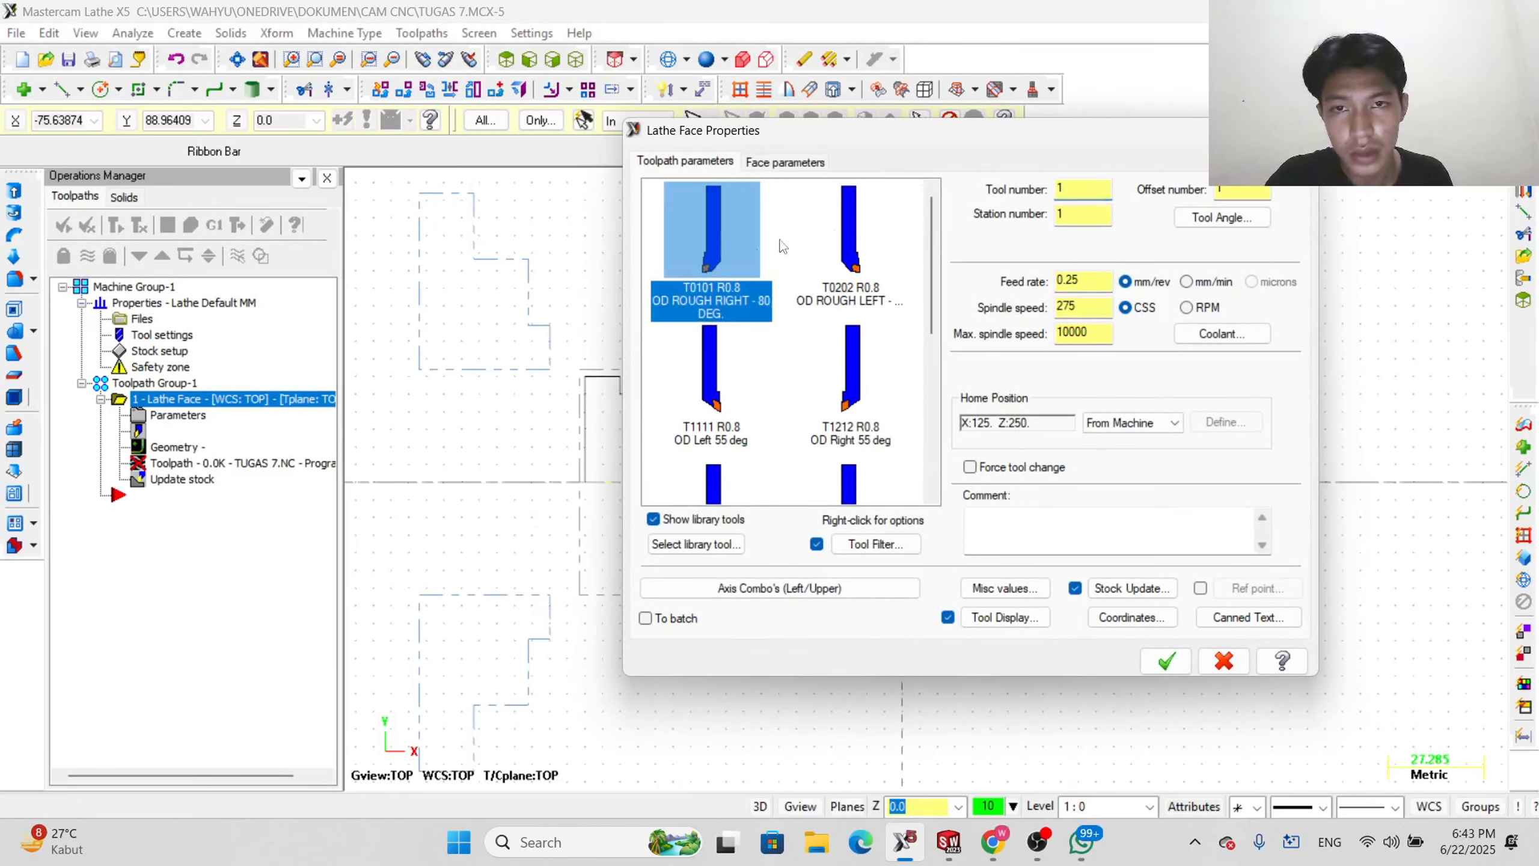
- Define the facing area by two points, from the shaft's front end on the centerline to the stock's upper front corner
{"action": "left_click", "coordinate": [795, 162]}
{"action": "left_click", "coordinate": [654, 208]}
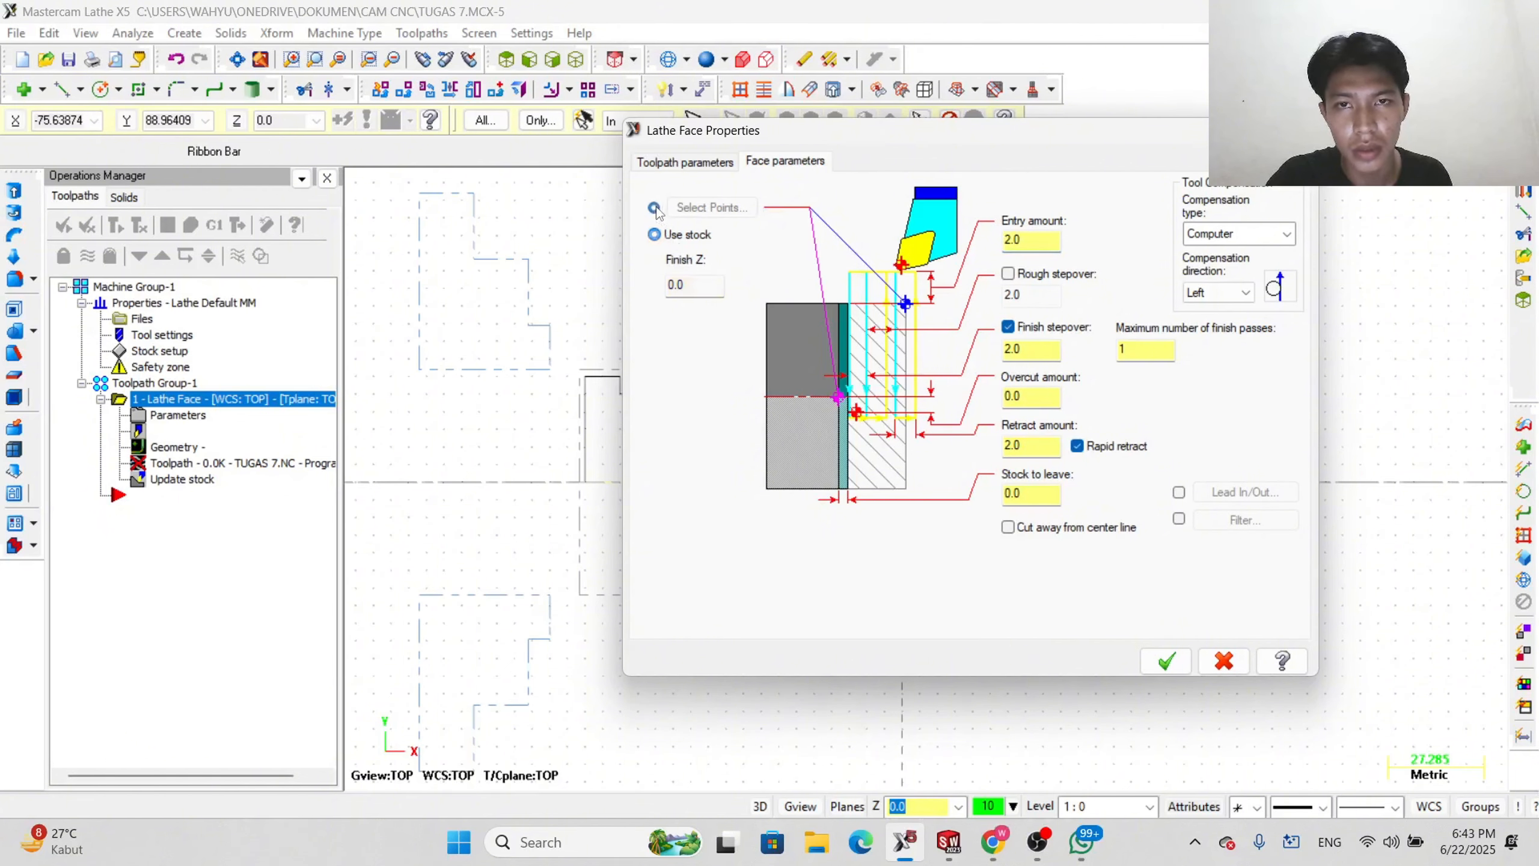
{"action": "left_click", "coordinate": [710, 208]}
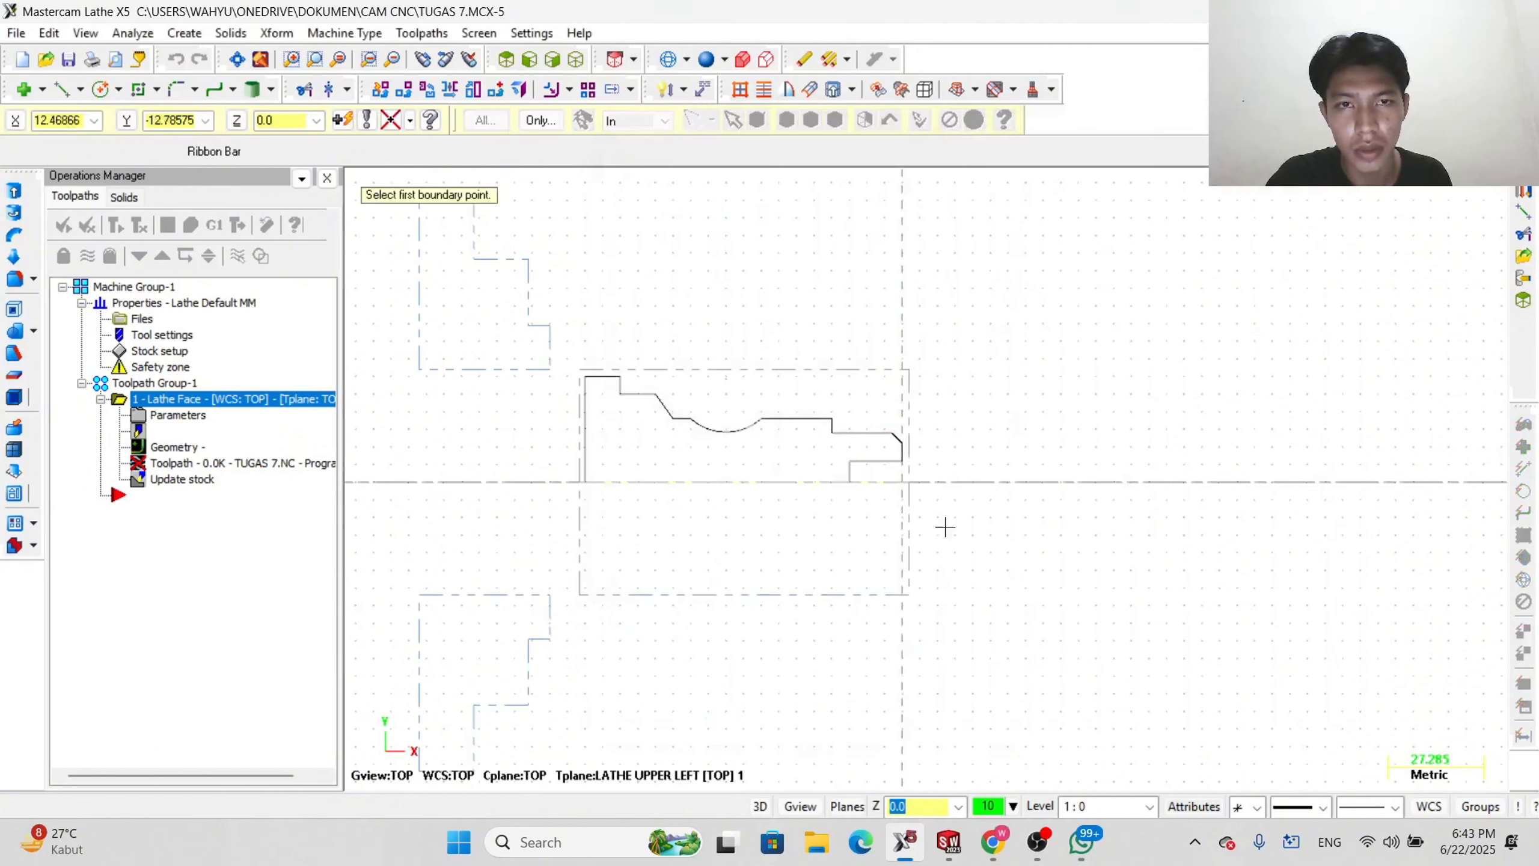
{"action": "left_click", "coordinate": [902, 482]}
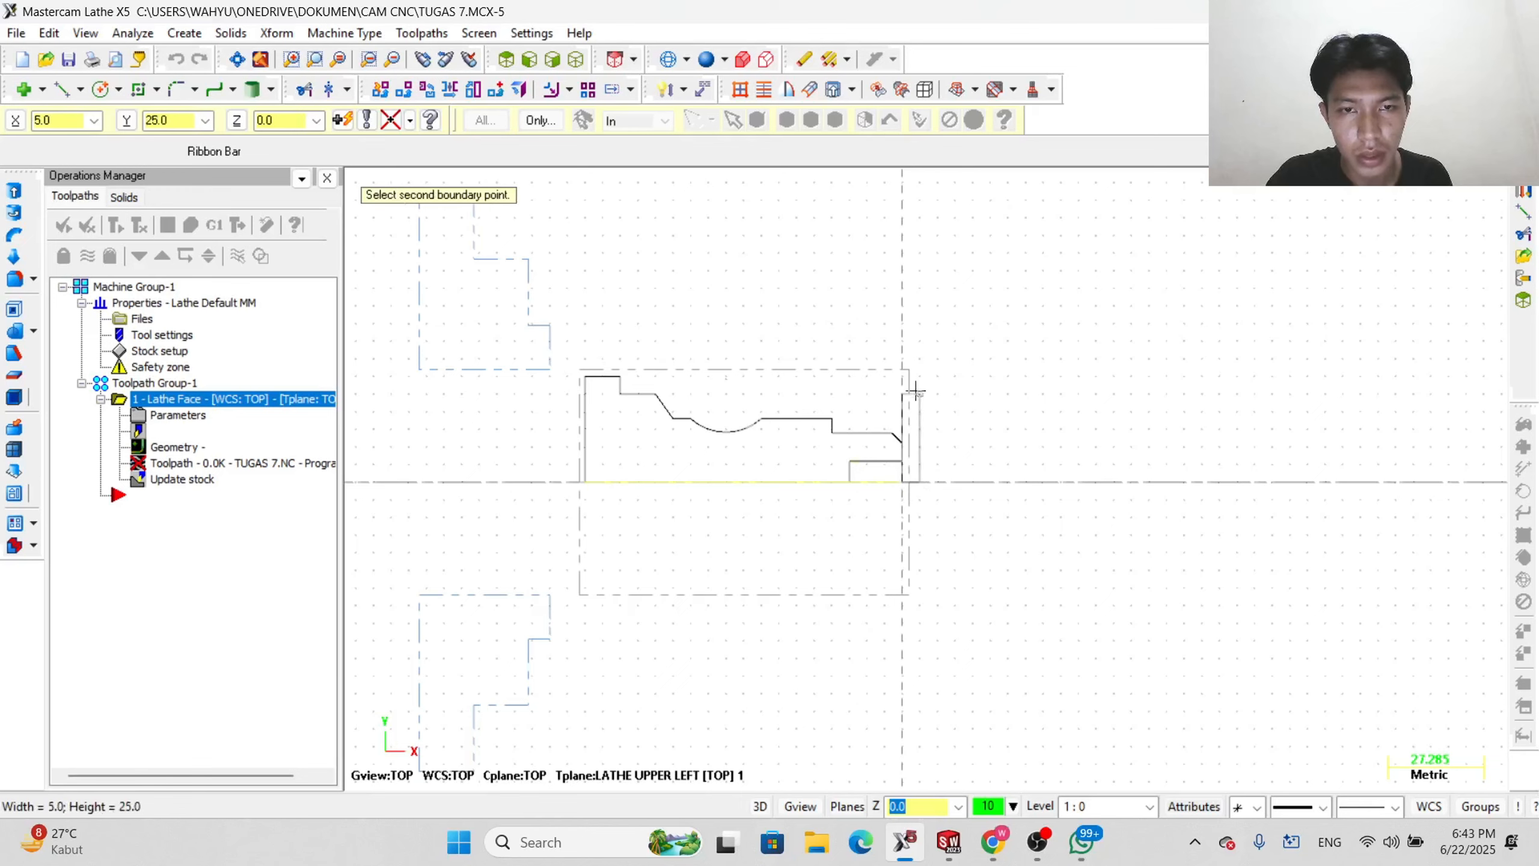
{"action": "left_click", "coordinate": [910, 368]}
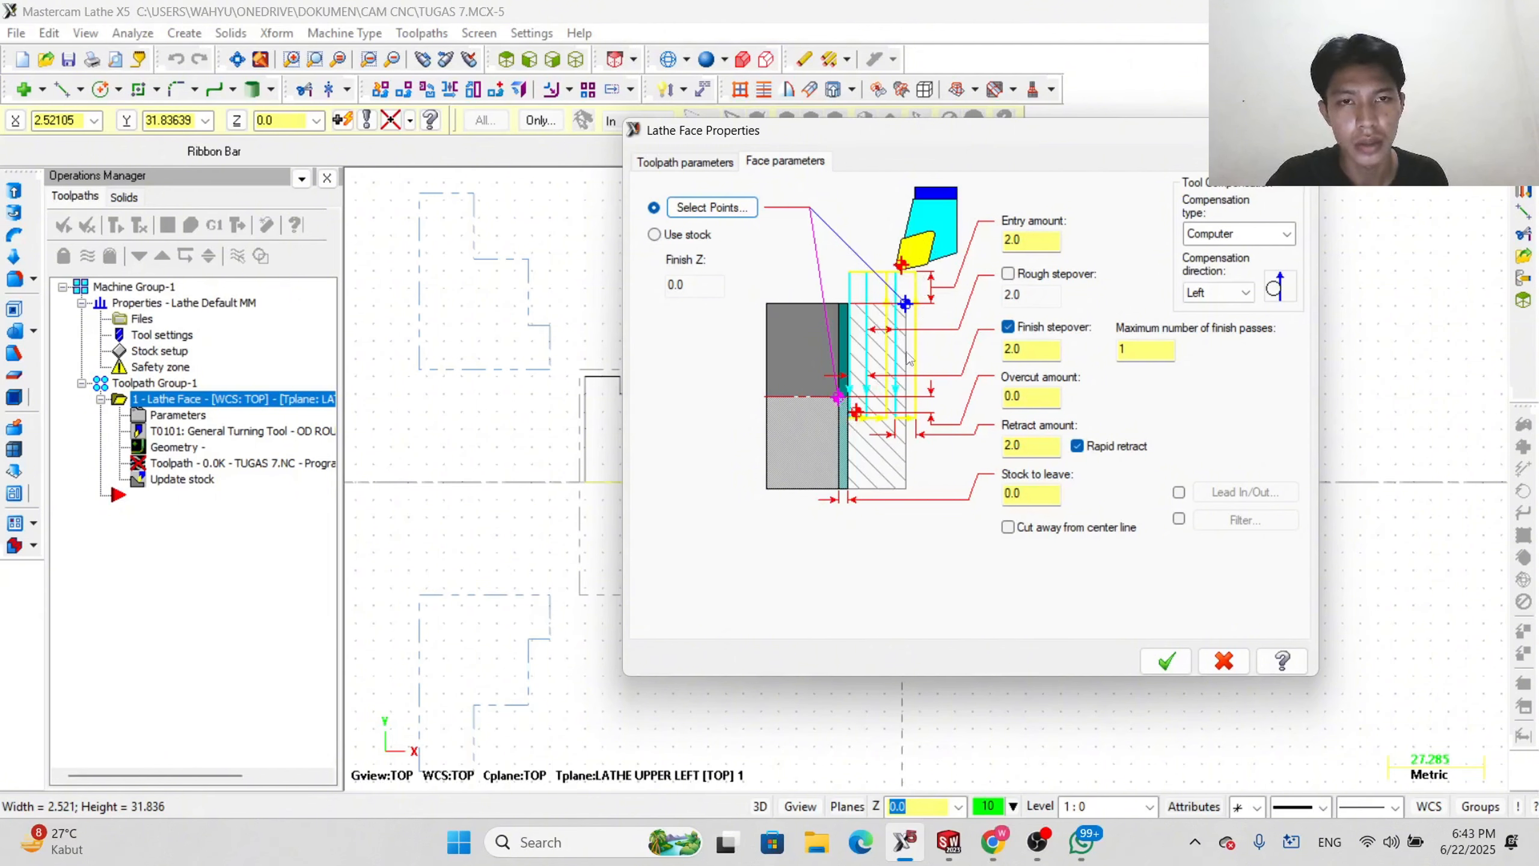
- Set the facing finish stepover to 0.3 with a maximum of 5 finish passes and generate the Face toolpath
{"action": "left_click", "coordinate": [1043, 353]}
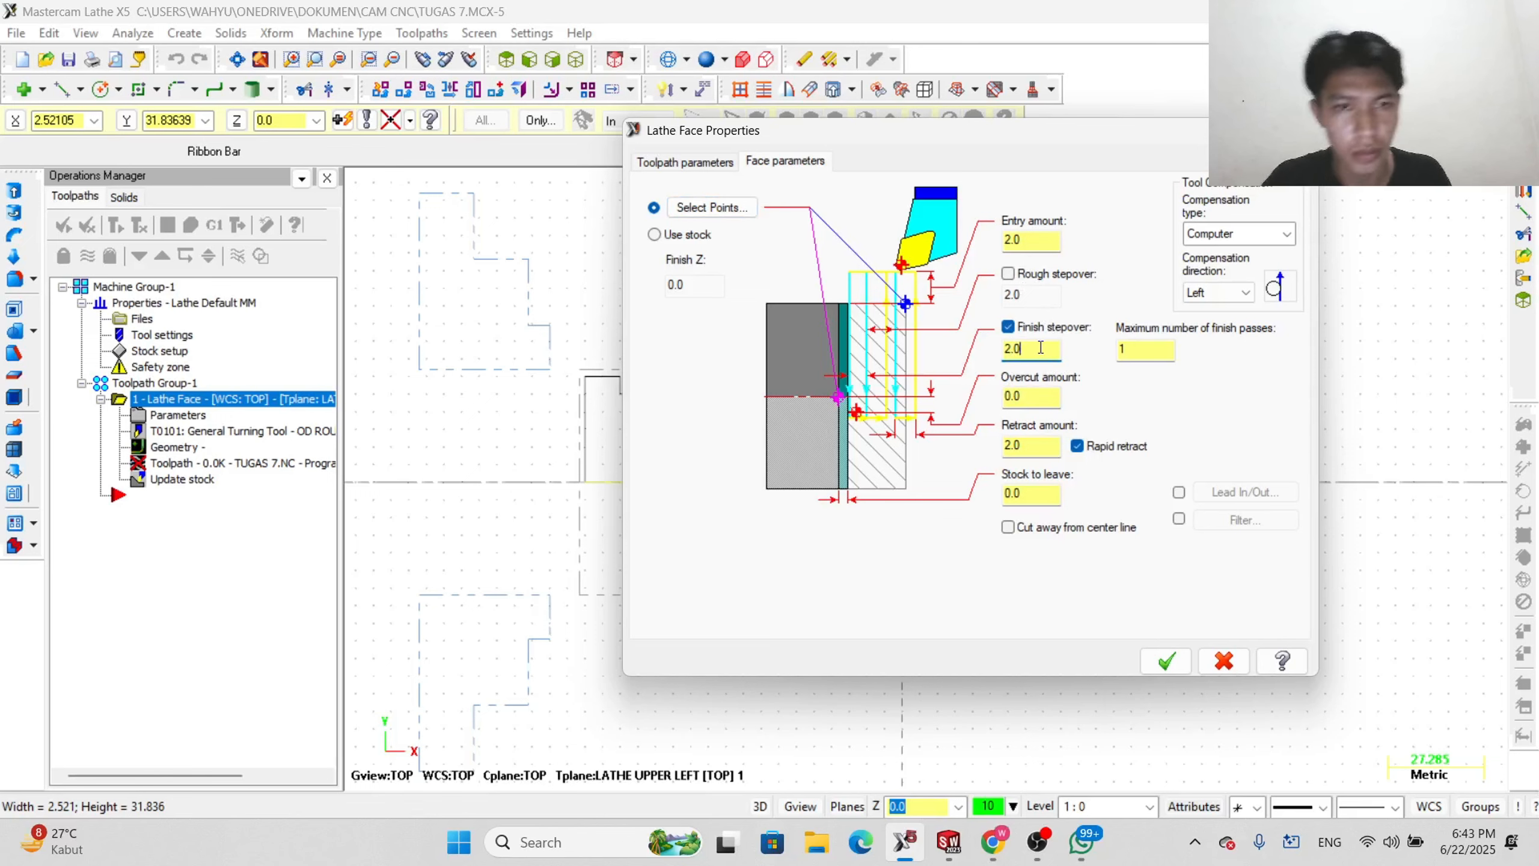
{"action": "double_click", "coordinate": [1041, 347]}
{"action": "type", "text": "0.3"}
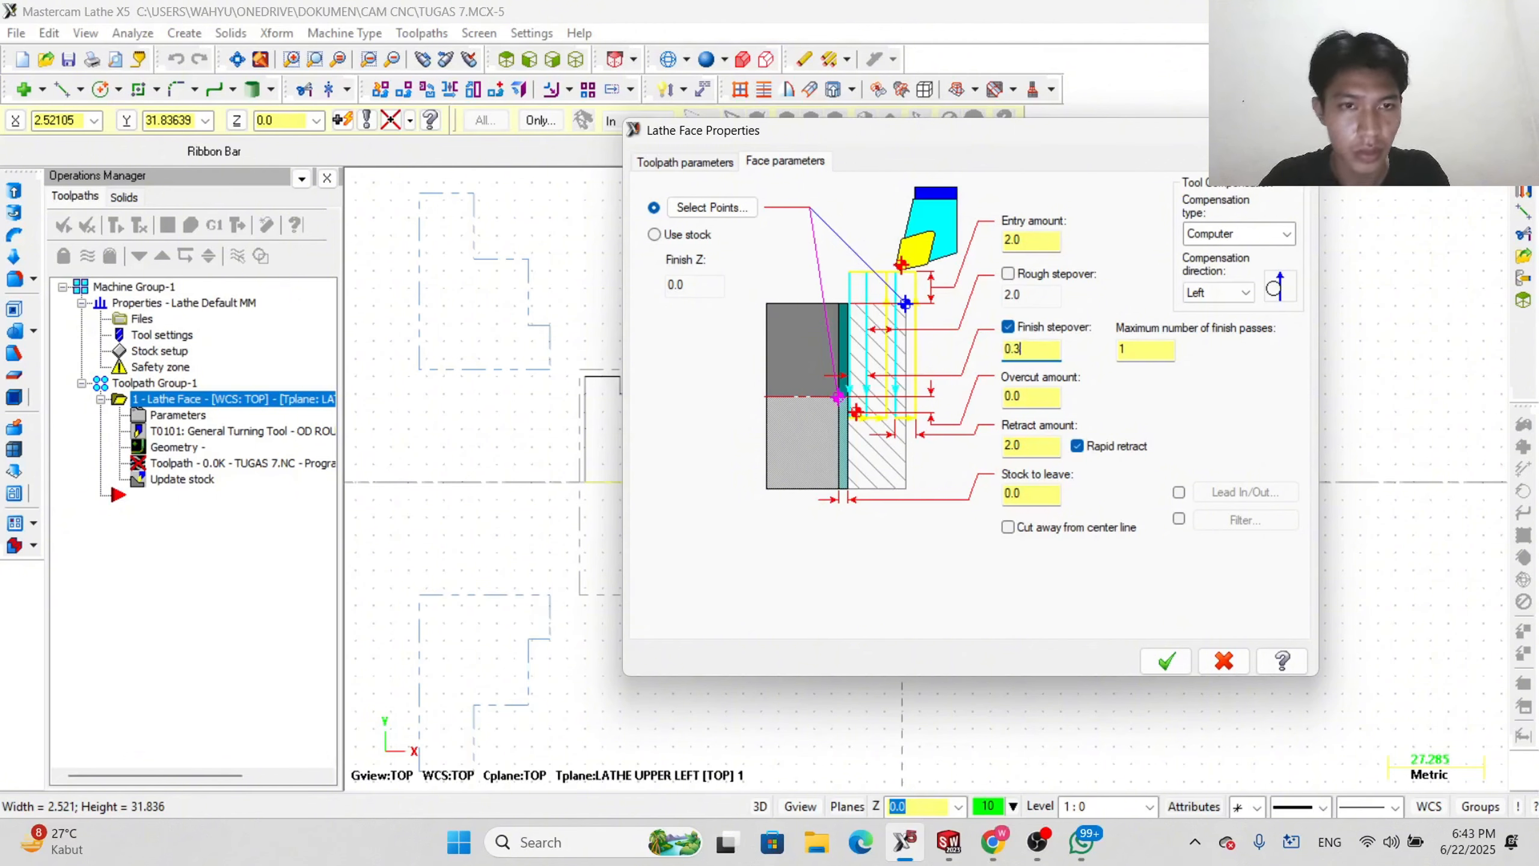
{"action": "double_click", "coordinate": [1144, 351]}
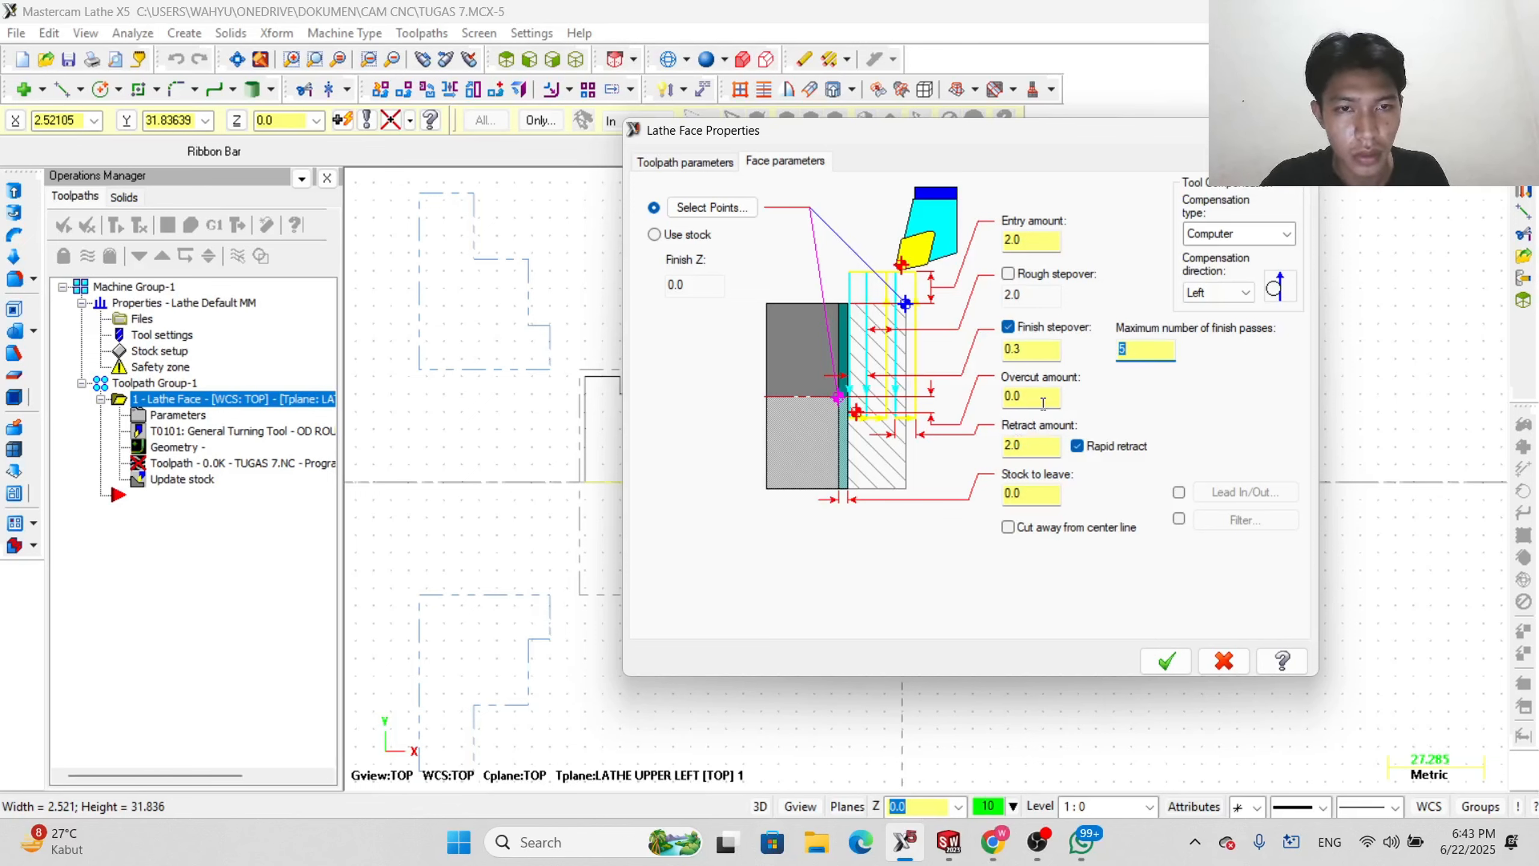
{"action": "left_click", "coordinate": [1161, 668]}
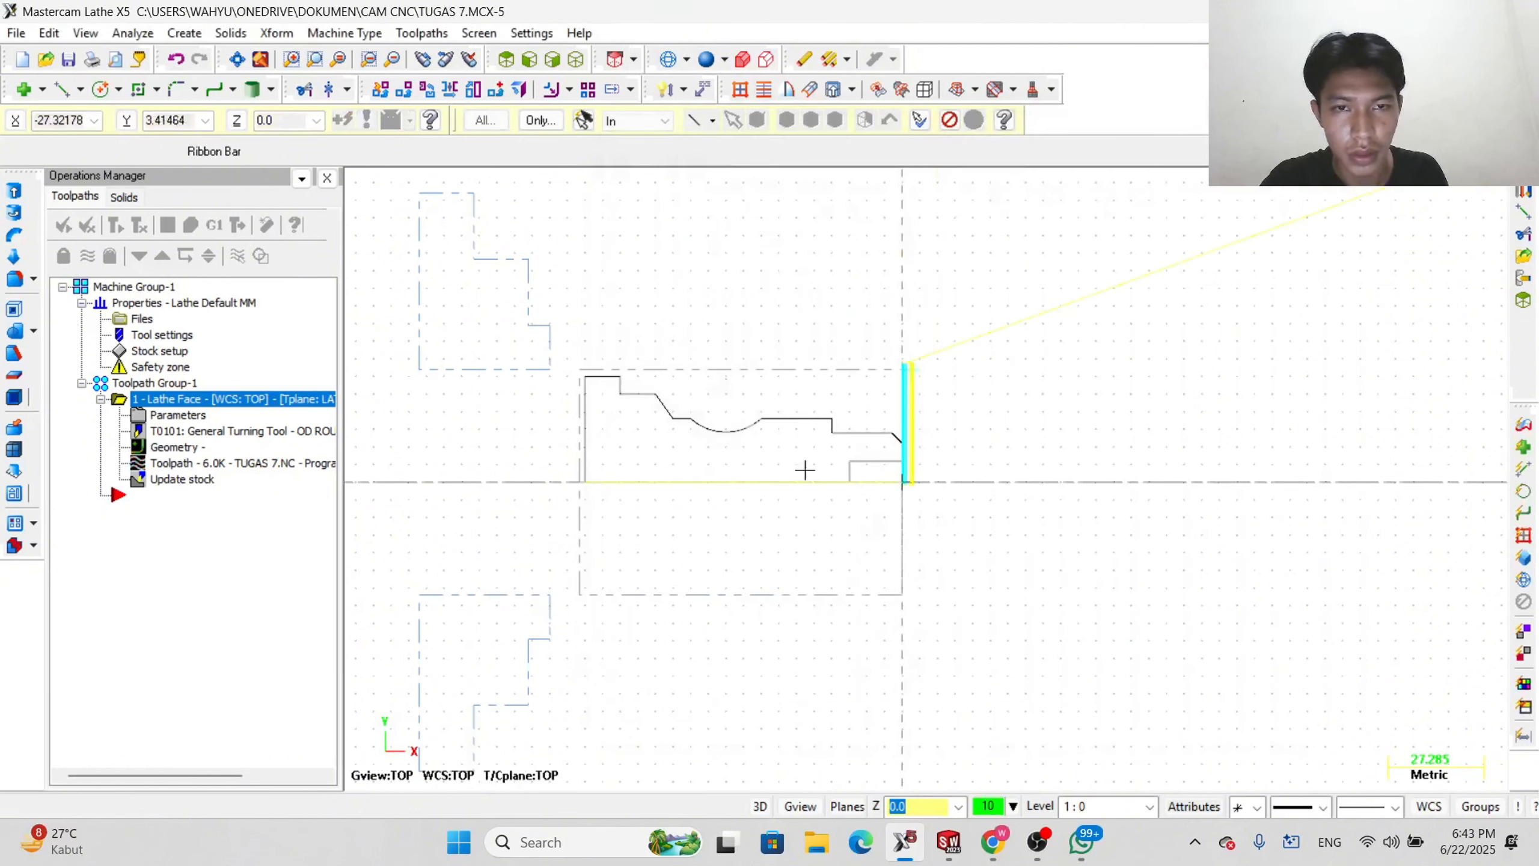
- Backplot the facing toolpath, adjusting the playback speed, and close the backplot
{"action": "left_click", "coordinate": [168, 225]}
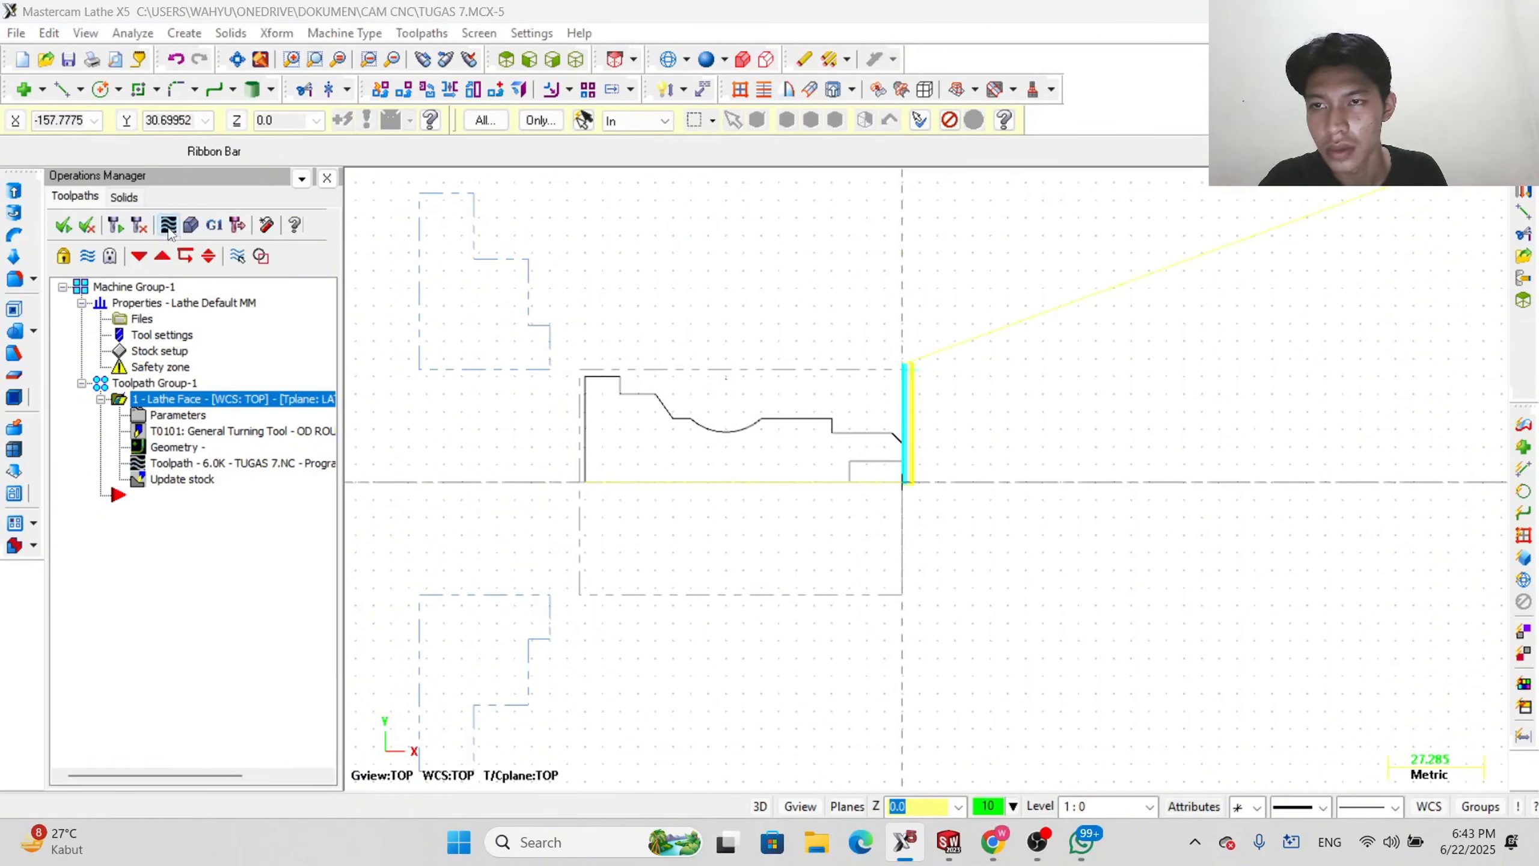
{"action": "left_click", "coordinate": [572, 185]}
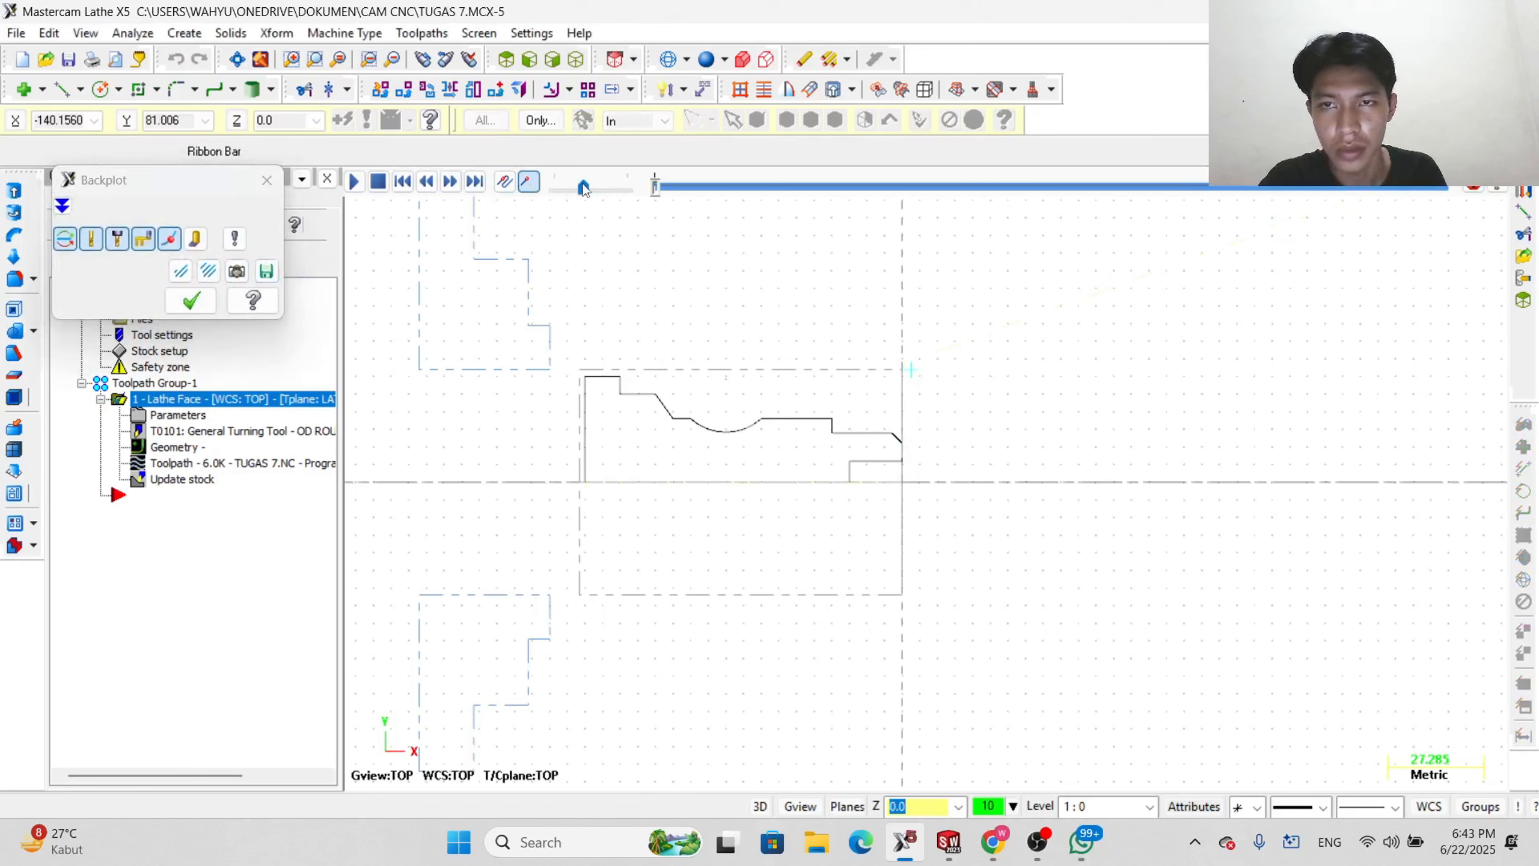
{"action": "left_click", "coordinate": [363, 183]}
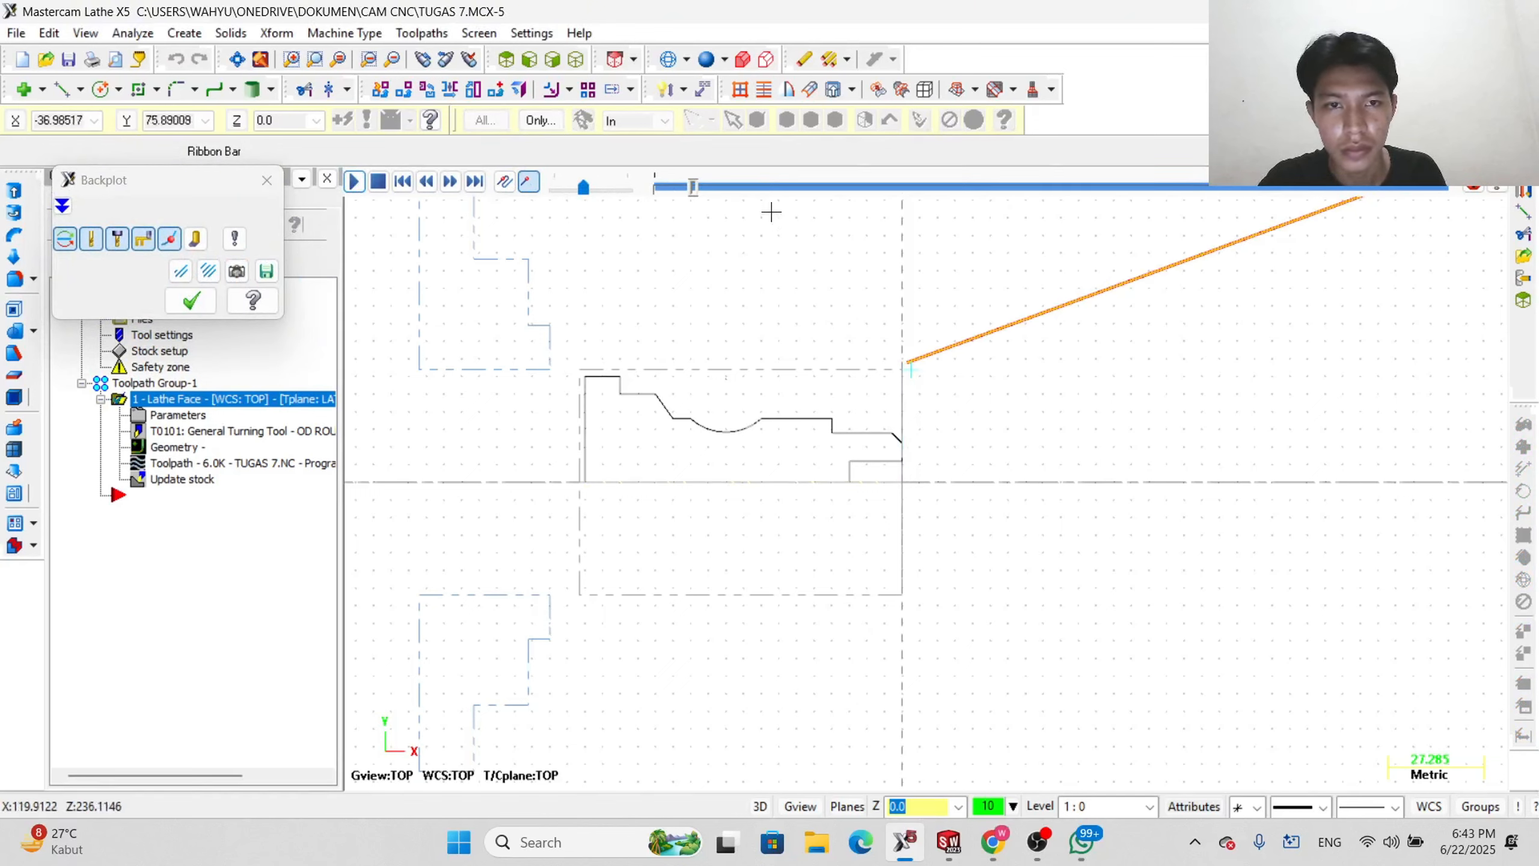
{"action": "left_click_drag", "start_coordinate": [693, 184], "coordinate": [914, 183]}
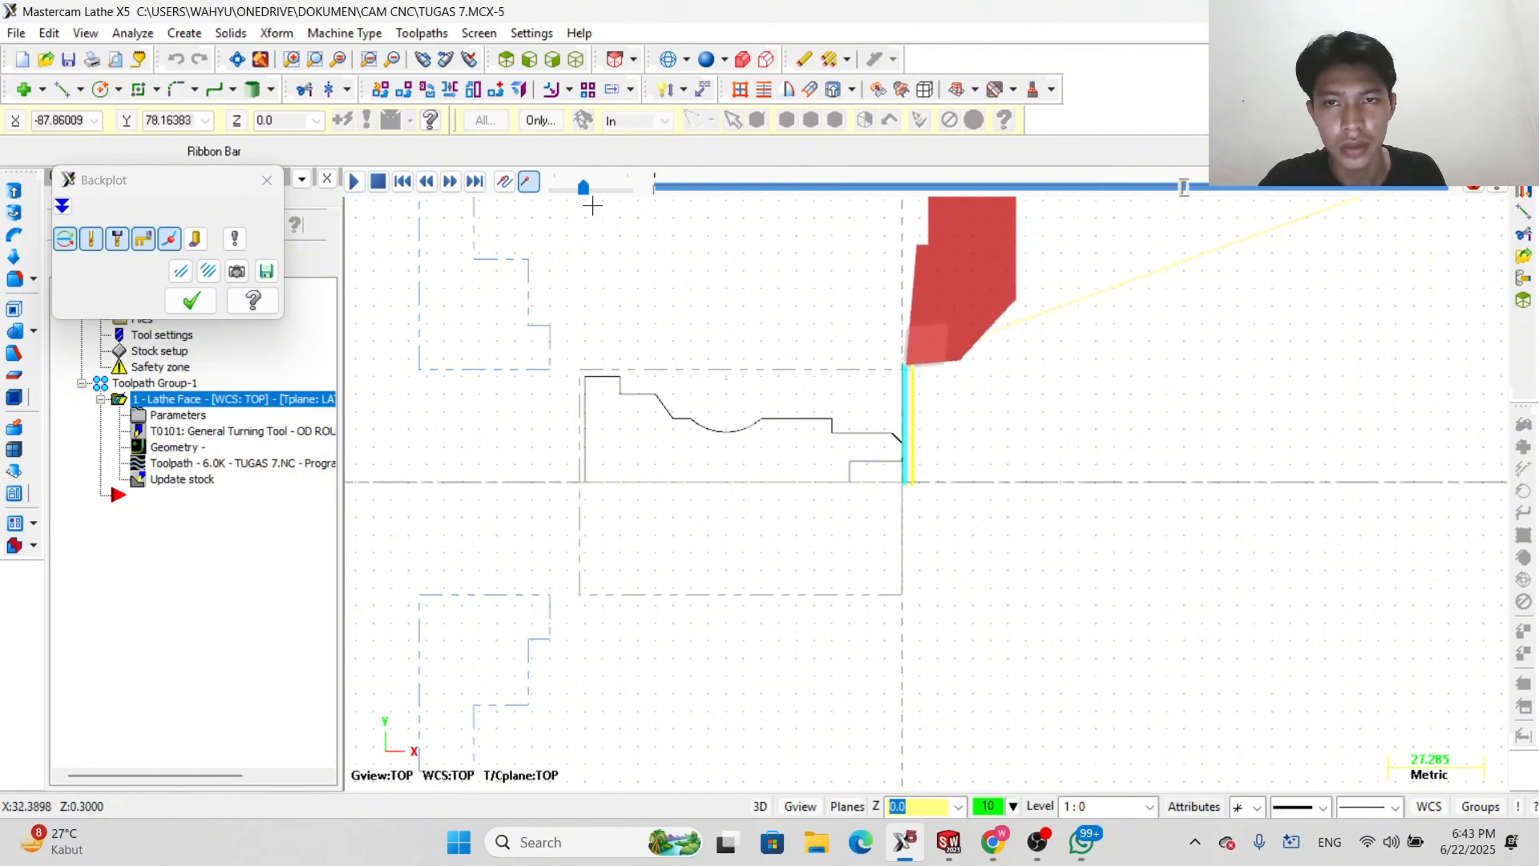
{"action": "left_click_drag", "start_coordinate": [585, 188], "coordinate": [614, 189]}
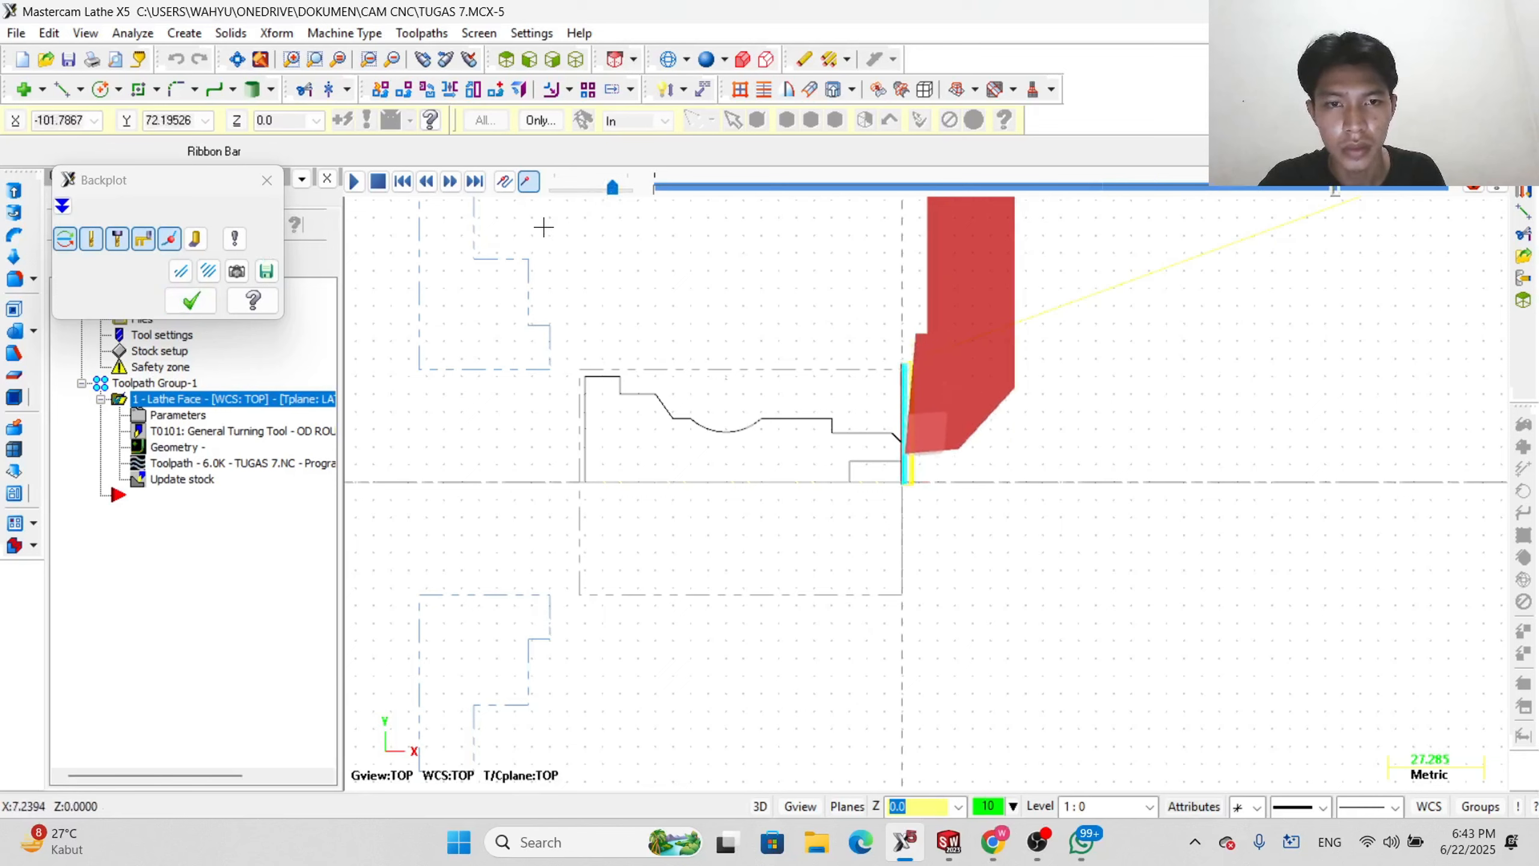
{"action": "left_click", "coordinate": [190, 299]}
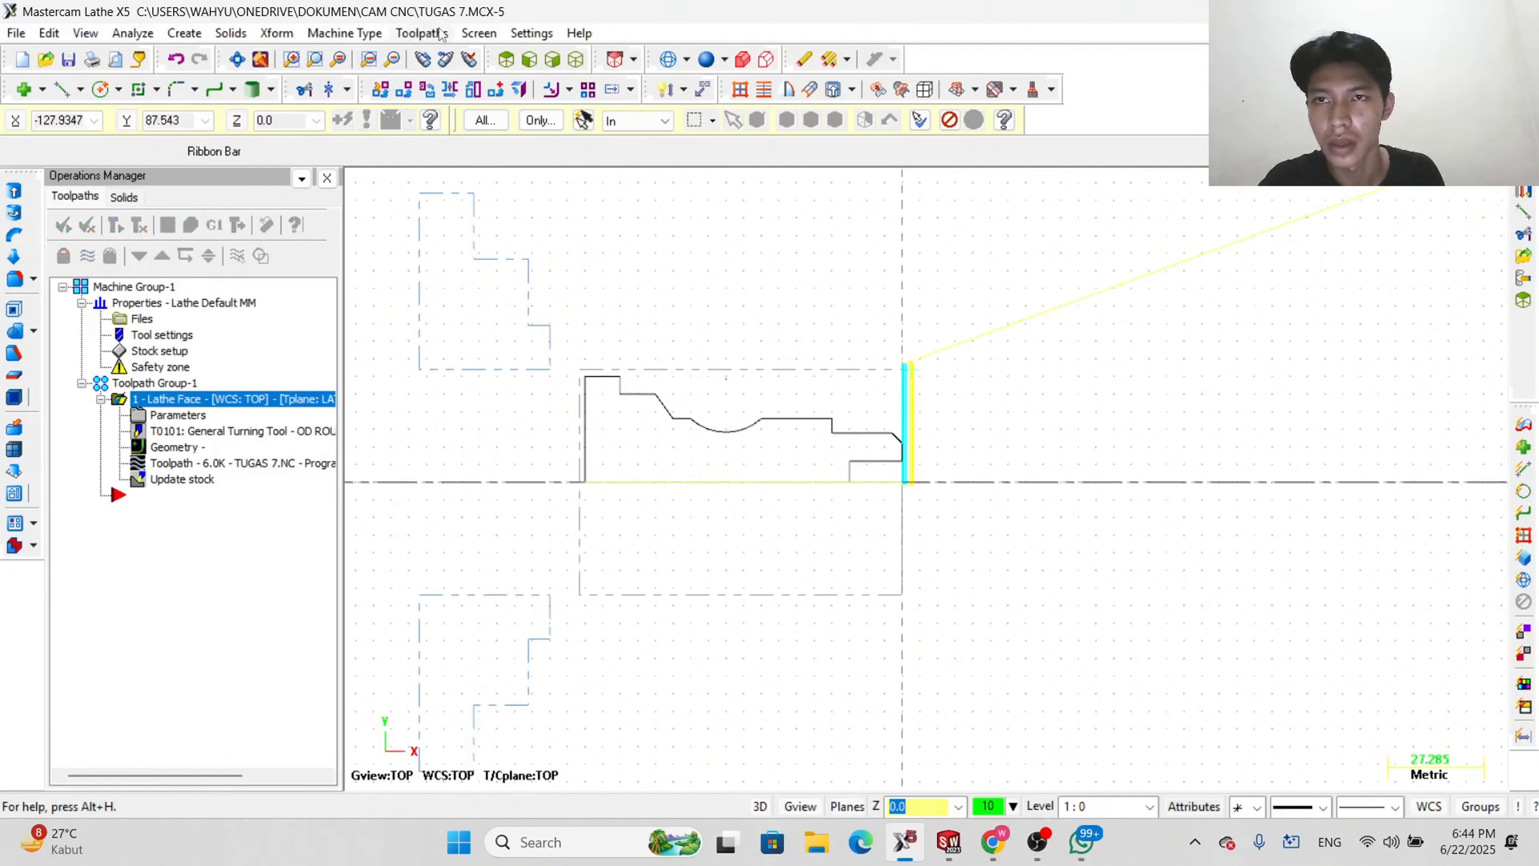
- Start a Rough toolpath and chain the outer contour in C-plane mode from the front chamfer to the outermost rear line
{"action": "left_click", "coordinate": [424, 33]}
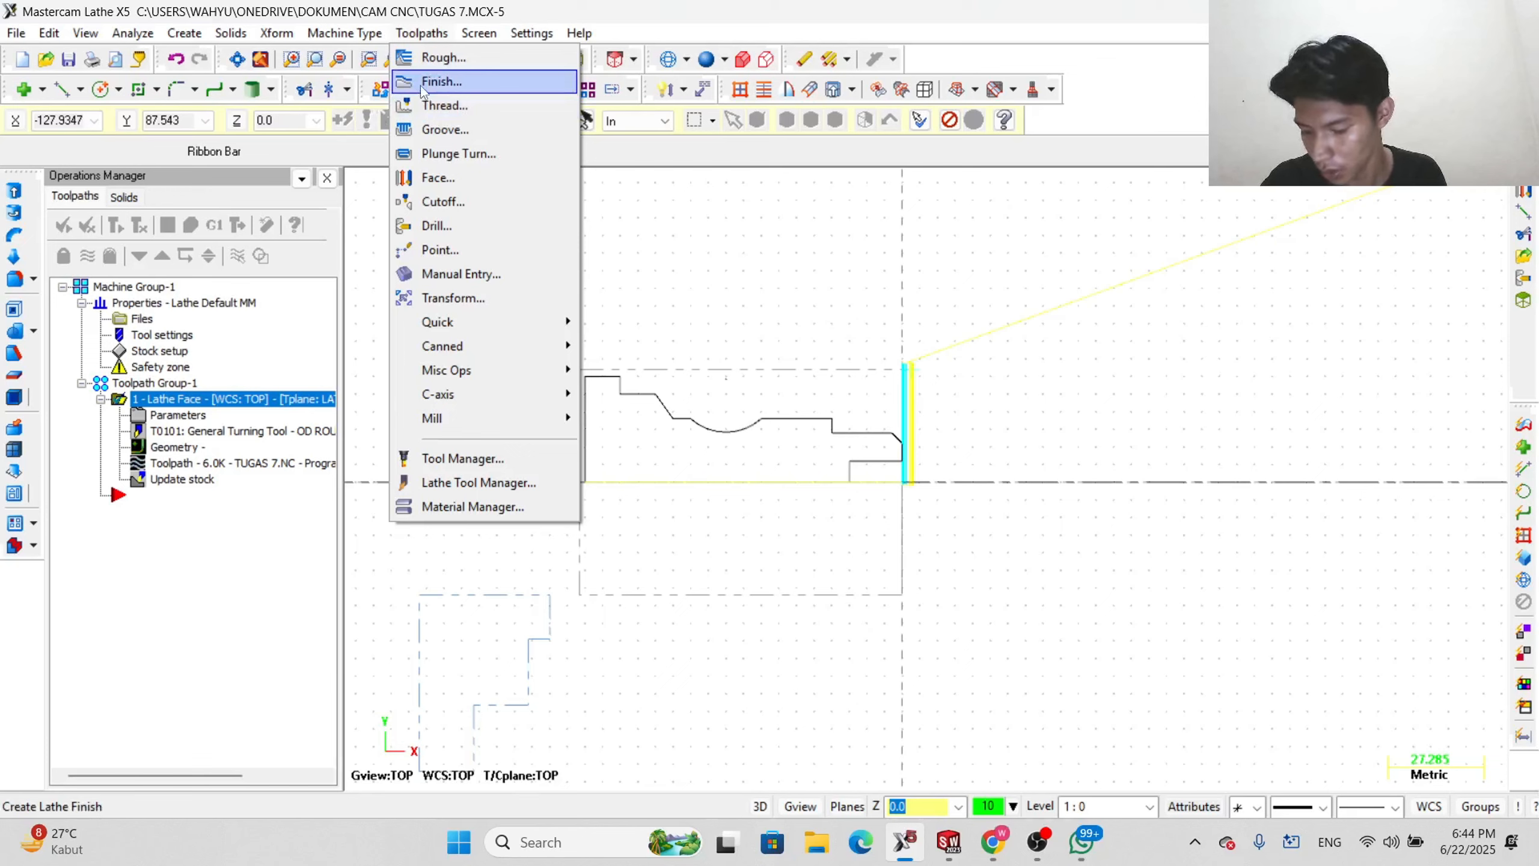
{"action": "left_click", "coordinate": [428, 58]}
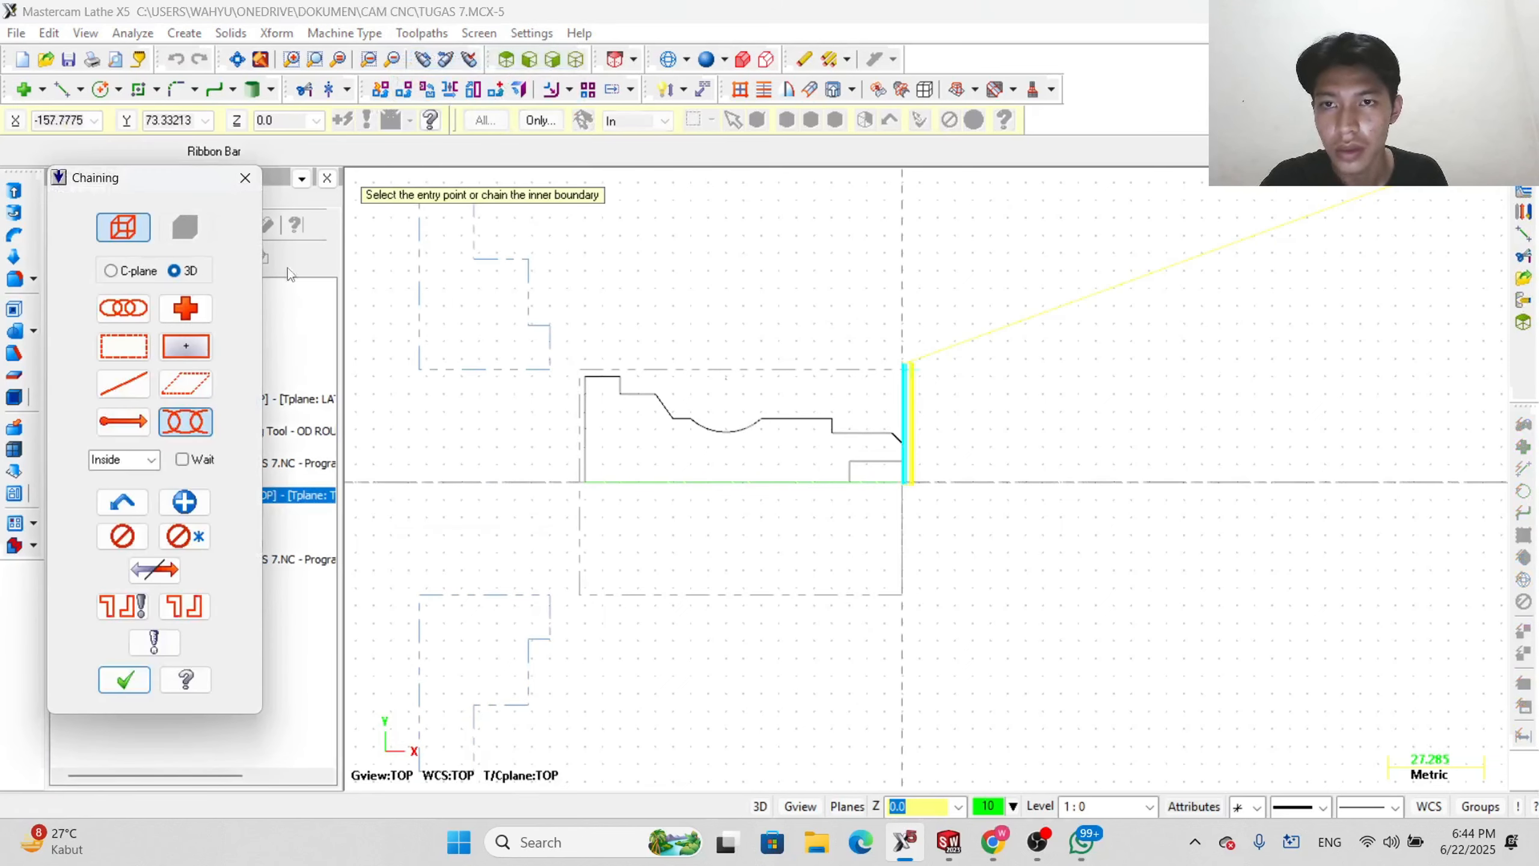
{"action": "left_click", "coordinate": [119, 274]}
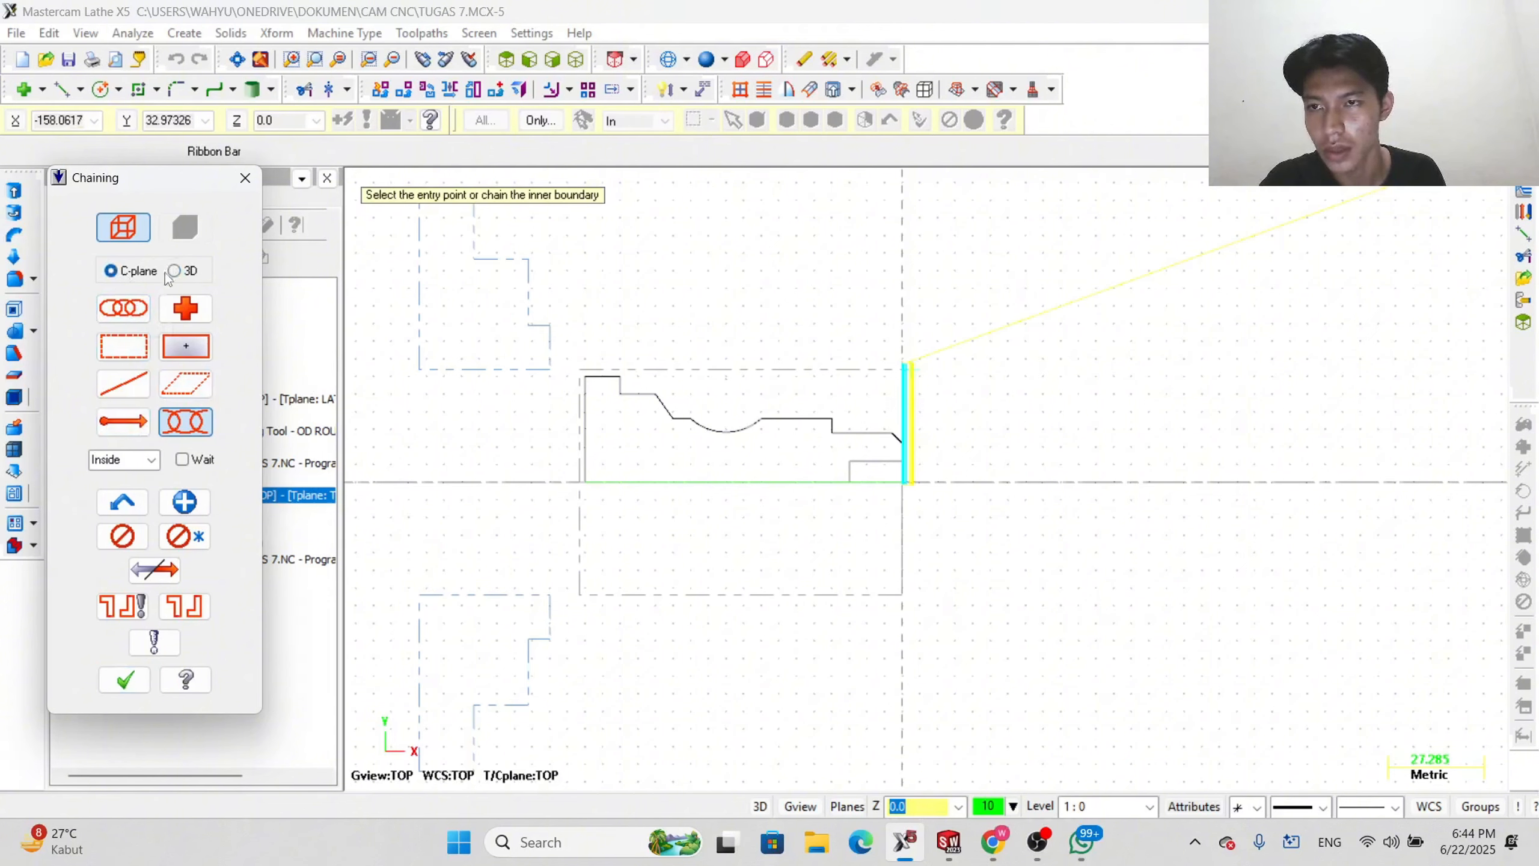
{"action": "left_click", "coordinate": [140, 319]}
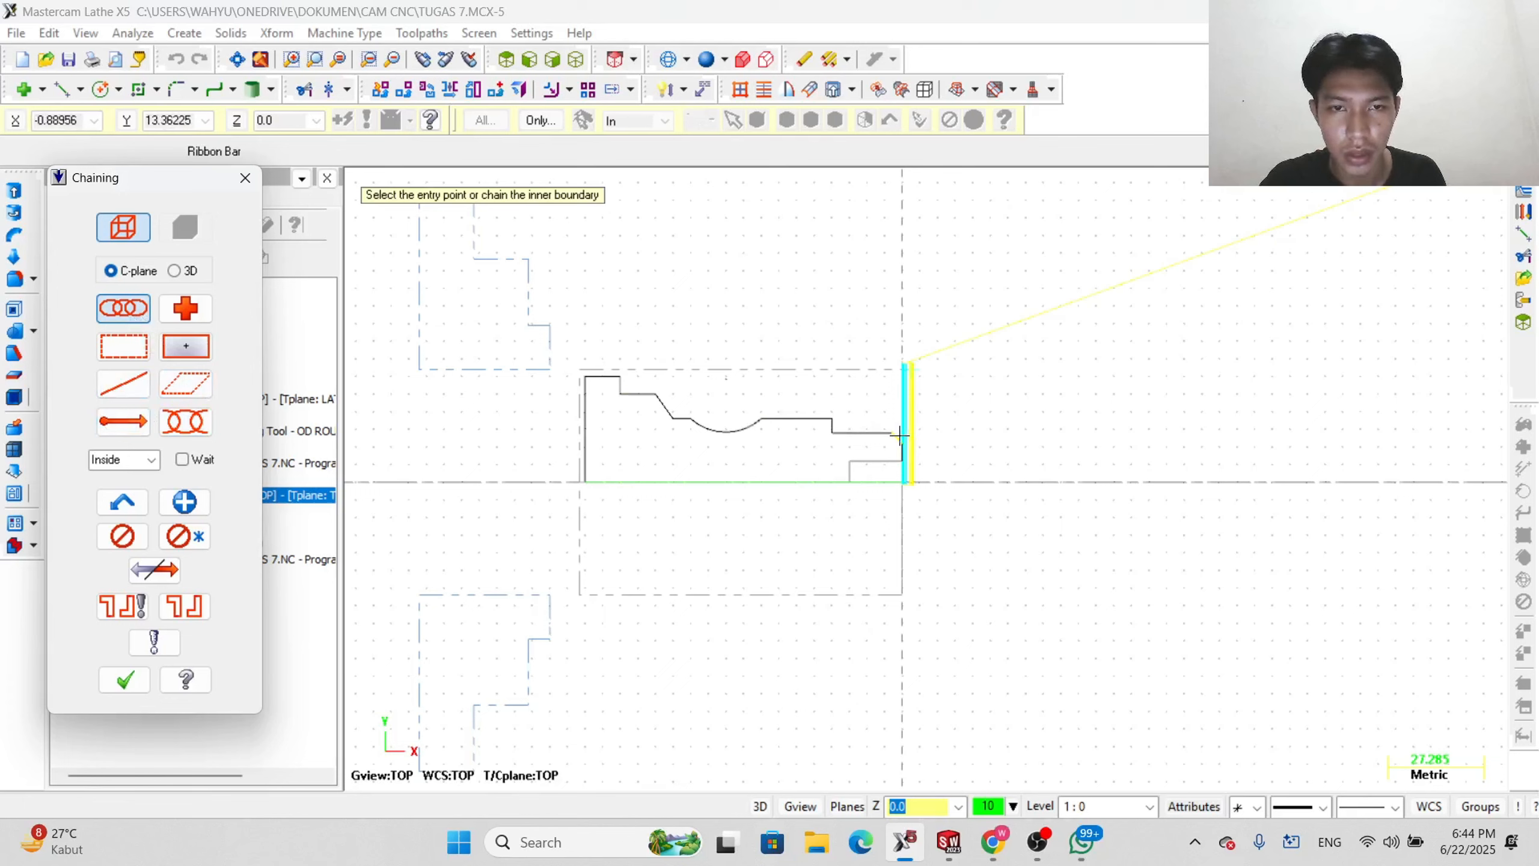
{"action": "left_click", "coordinate": [850, 432]}
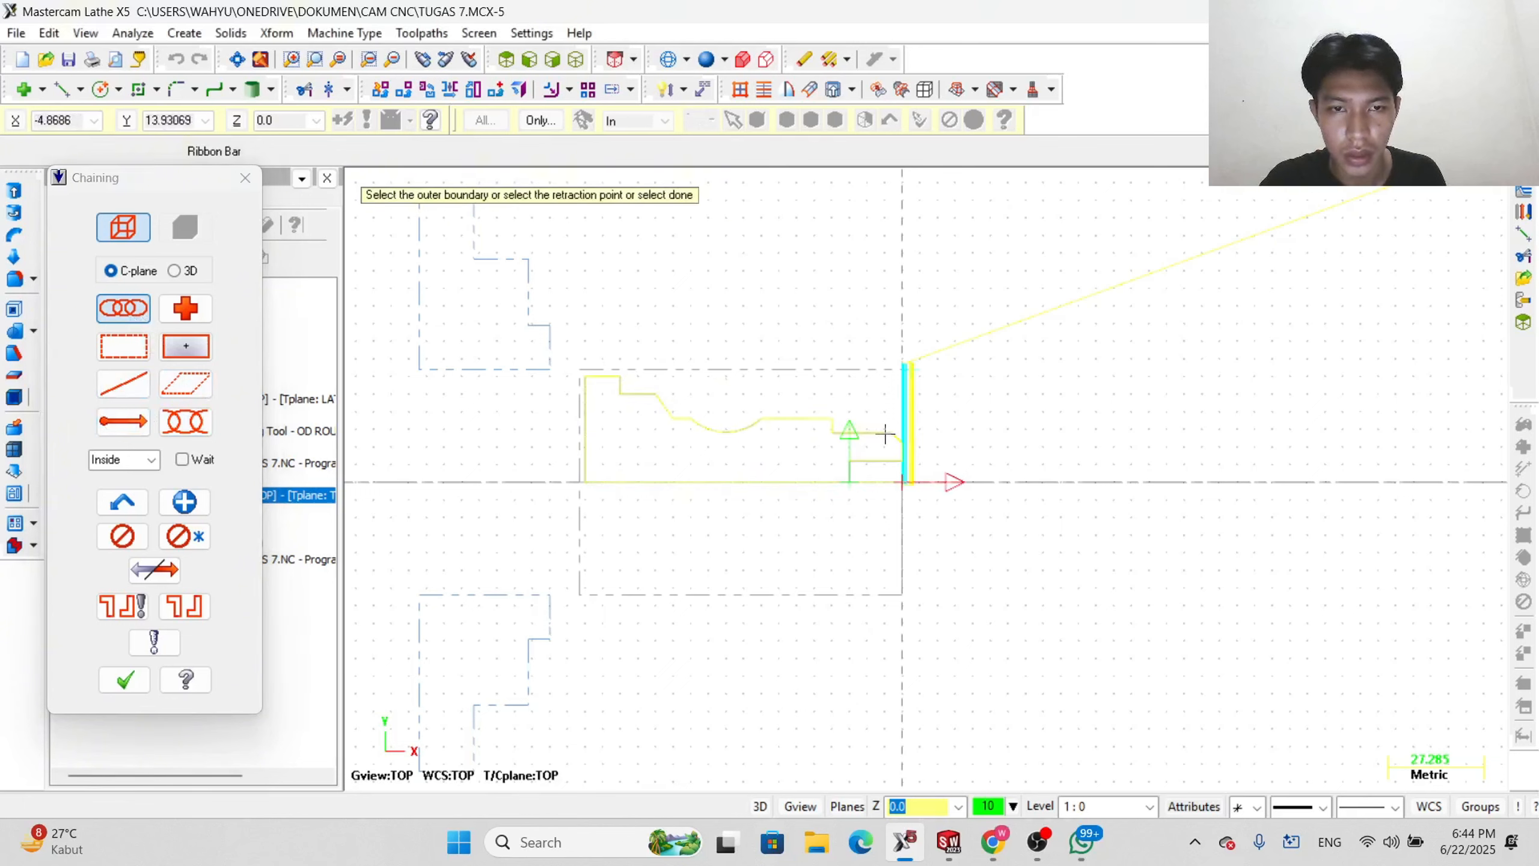
{"action": "left_click", "coordinate": [606, 376]}
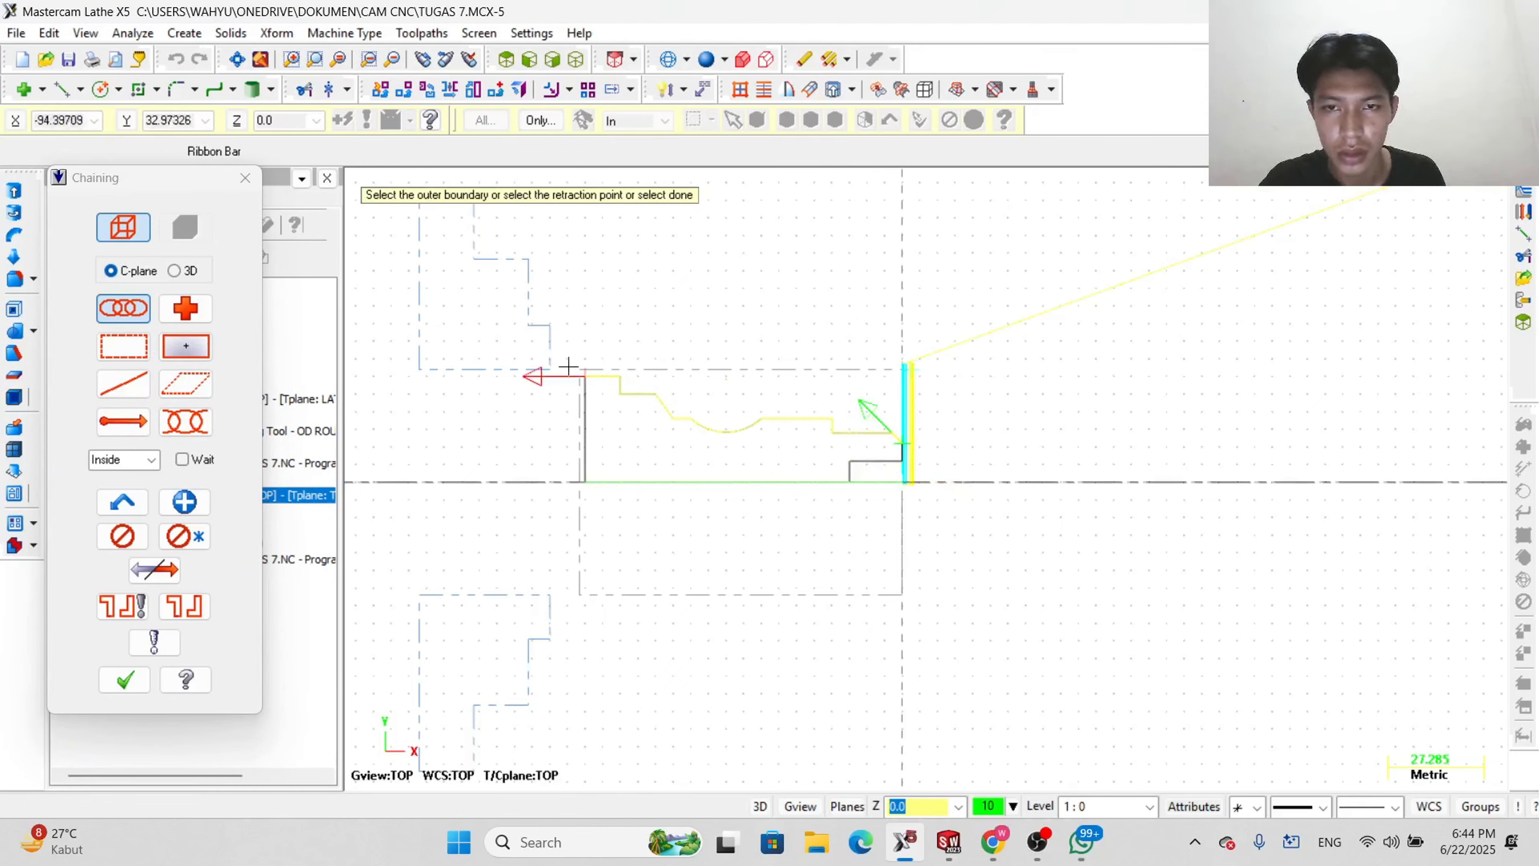
{"action": "left_click", "coordinate": [144, 670]}
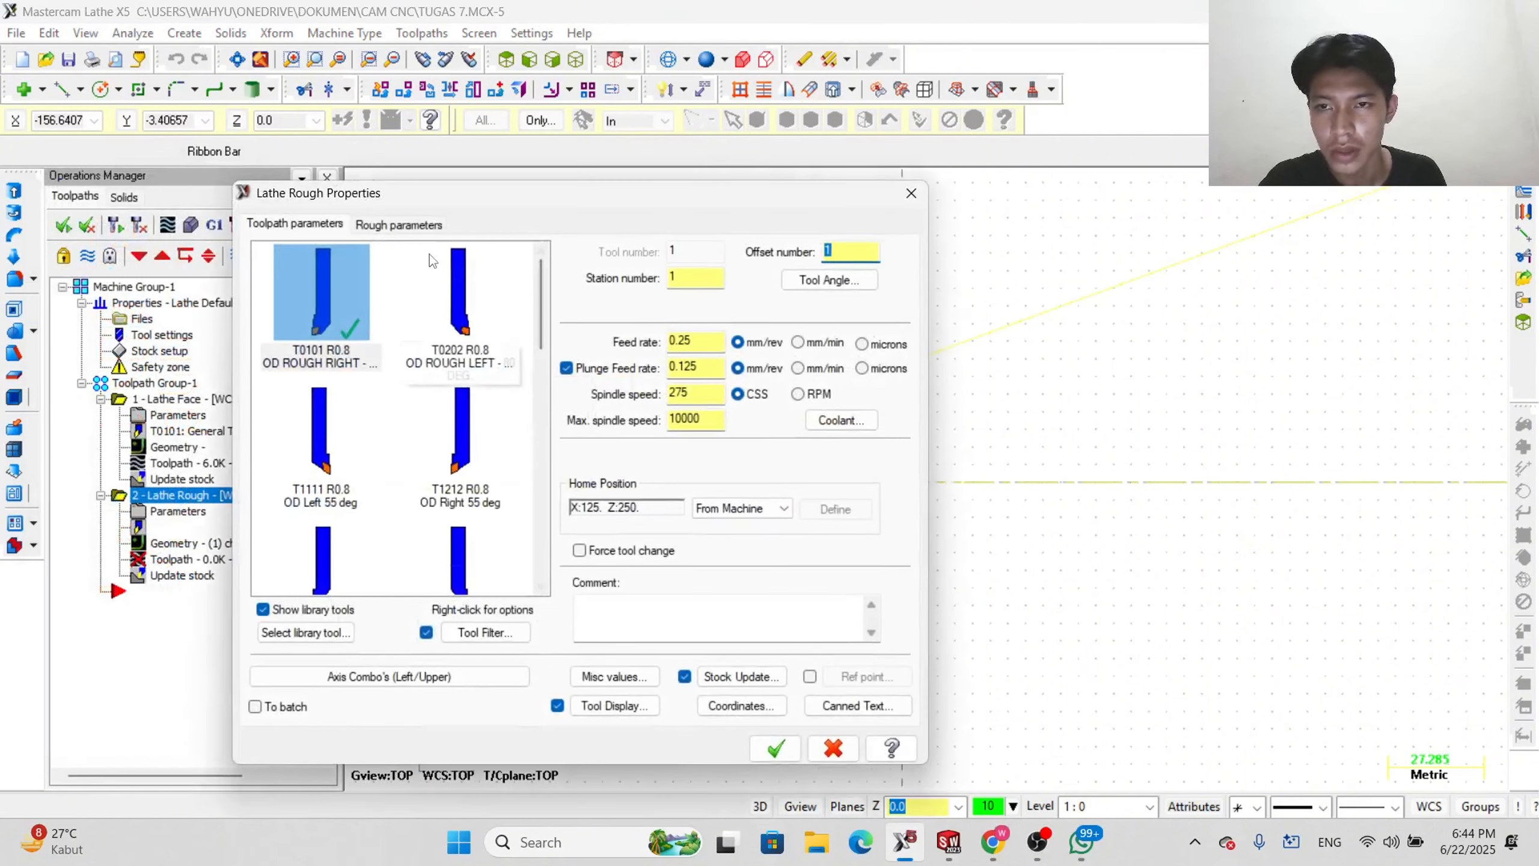
- Select tool T2121 R0.8 OD FINISH RIGHT - 35 DEG. for the roughing toolpath
{"action": "scroll", "coordinate": [388, 352], "scroll_direction": "down", "scroll_amount": 2}
{"action": "scroll", "coordinate": [422, 380], "scroll_direction": "up", "scroll_amount": 2}
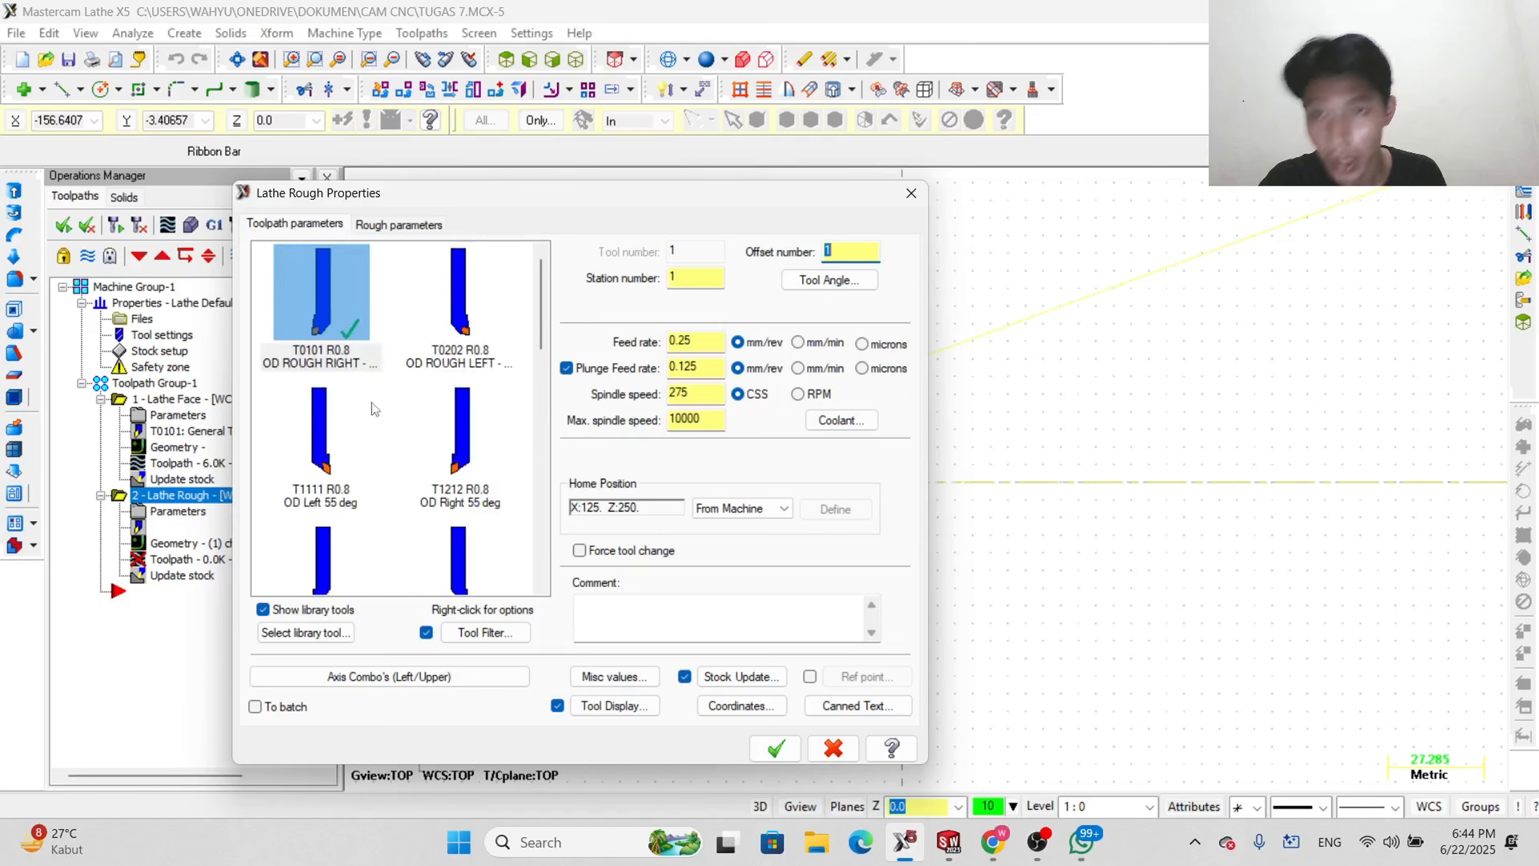
{"action": "scroll", "coordinate": [388, 409], "scroll_direction": "down", "scroll_amount": 3}
{"action": "left_click", "coordinate": [301, 379]}
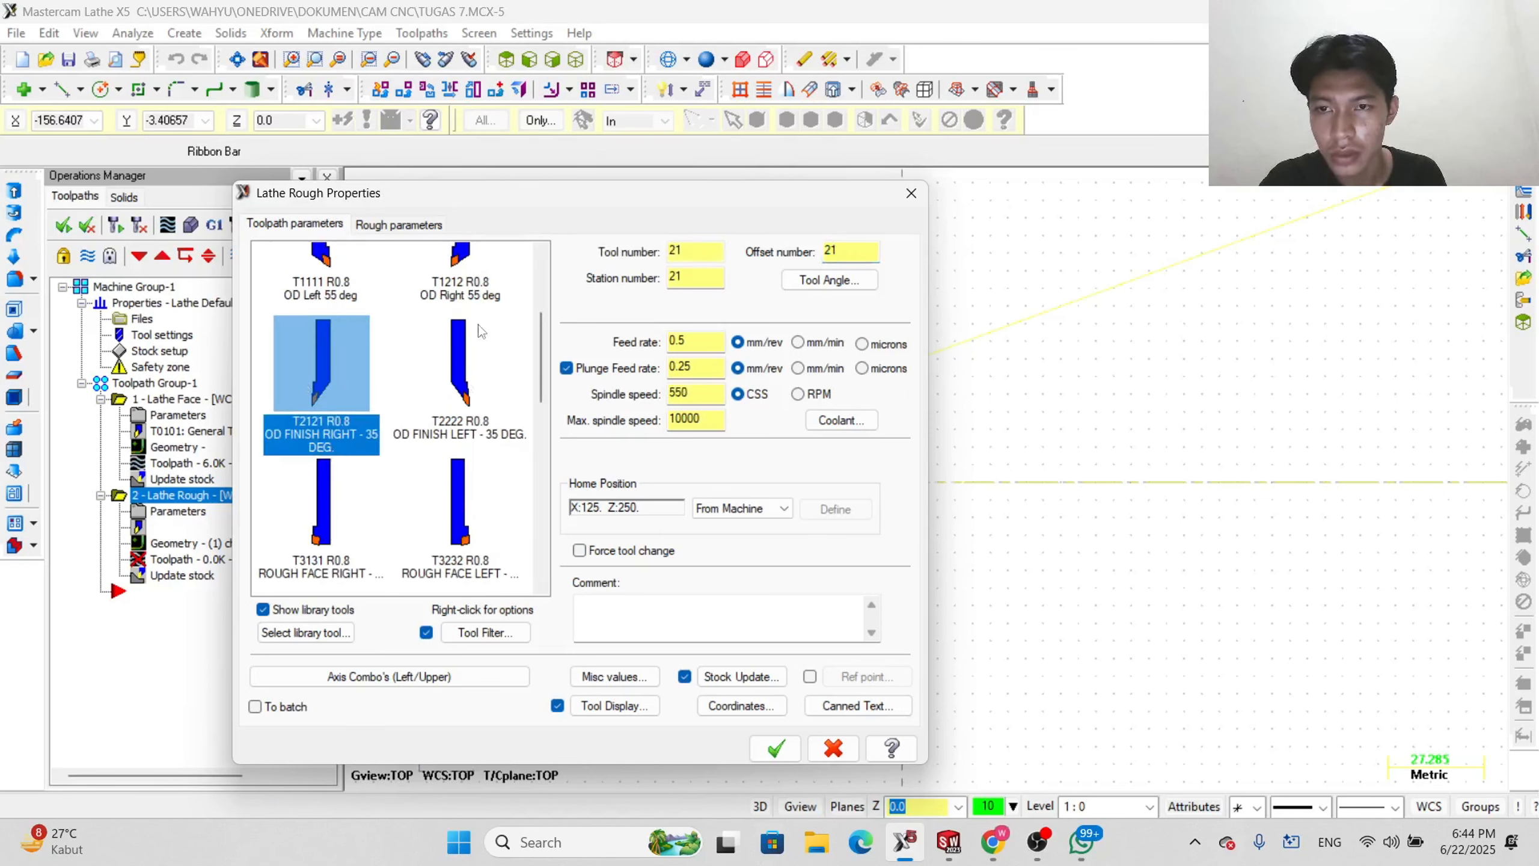
- Set the roughing stock to leave in X and Z to 0 and stock recognition to use stock for outer boundary
{"action": "left_click", "coordinate": [428, 232]}
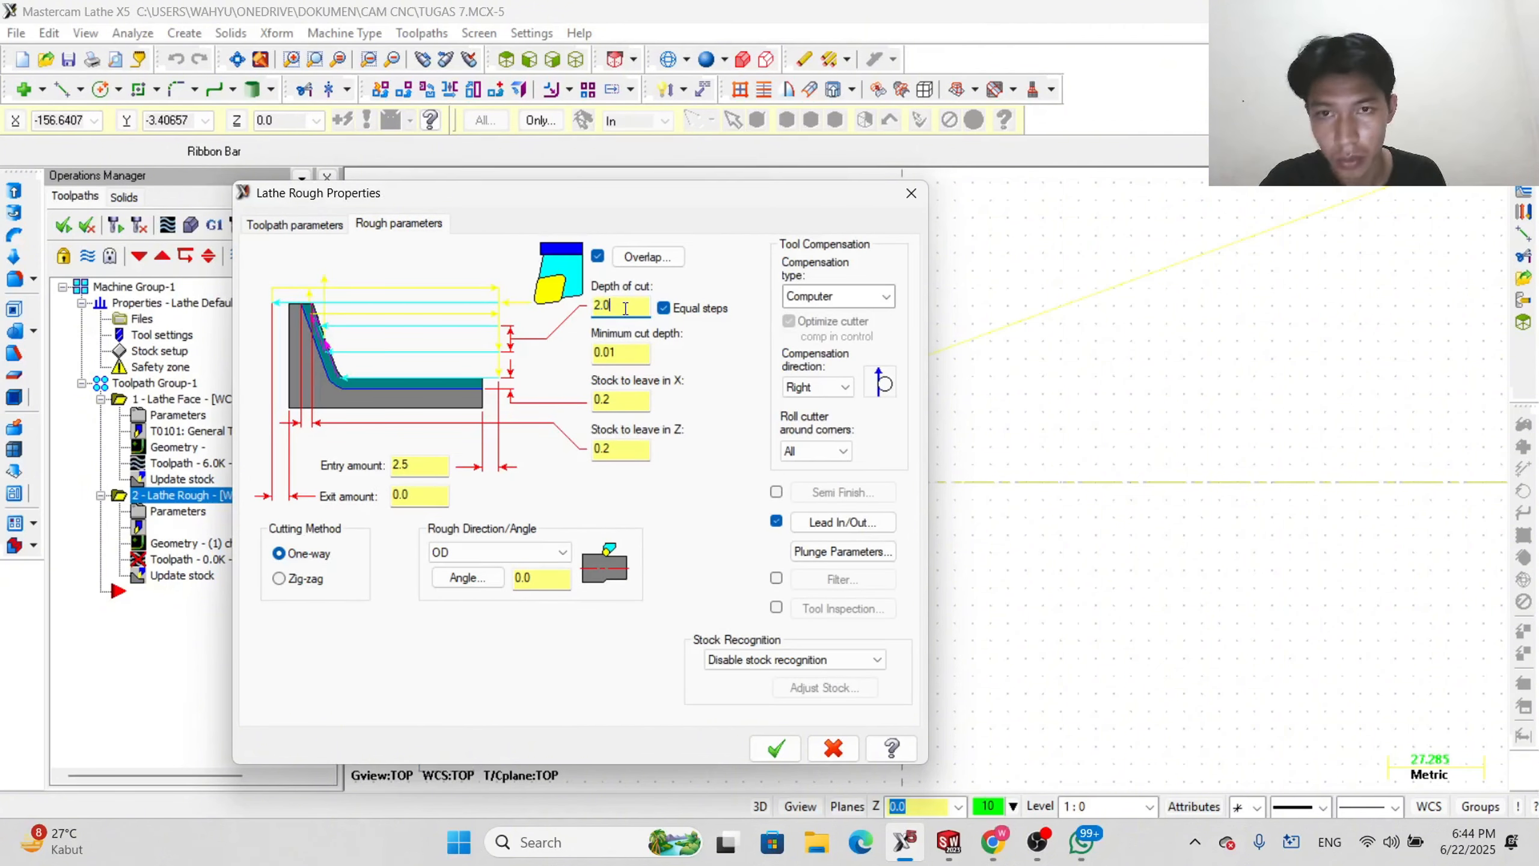
{"action": "left_click", "coordinate": [626, 354]}
{"action": "double_click", "coordinate": [624, 406]}
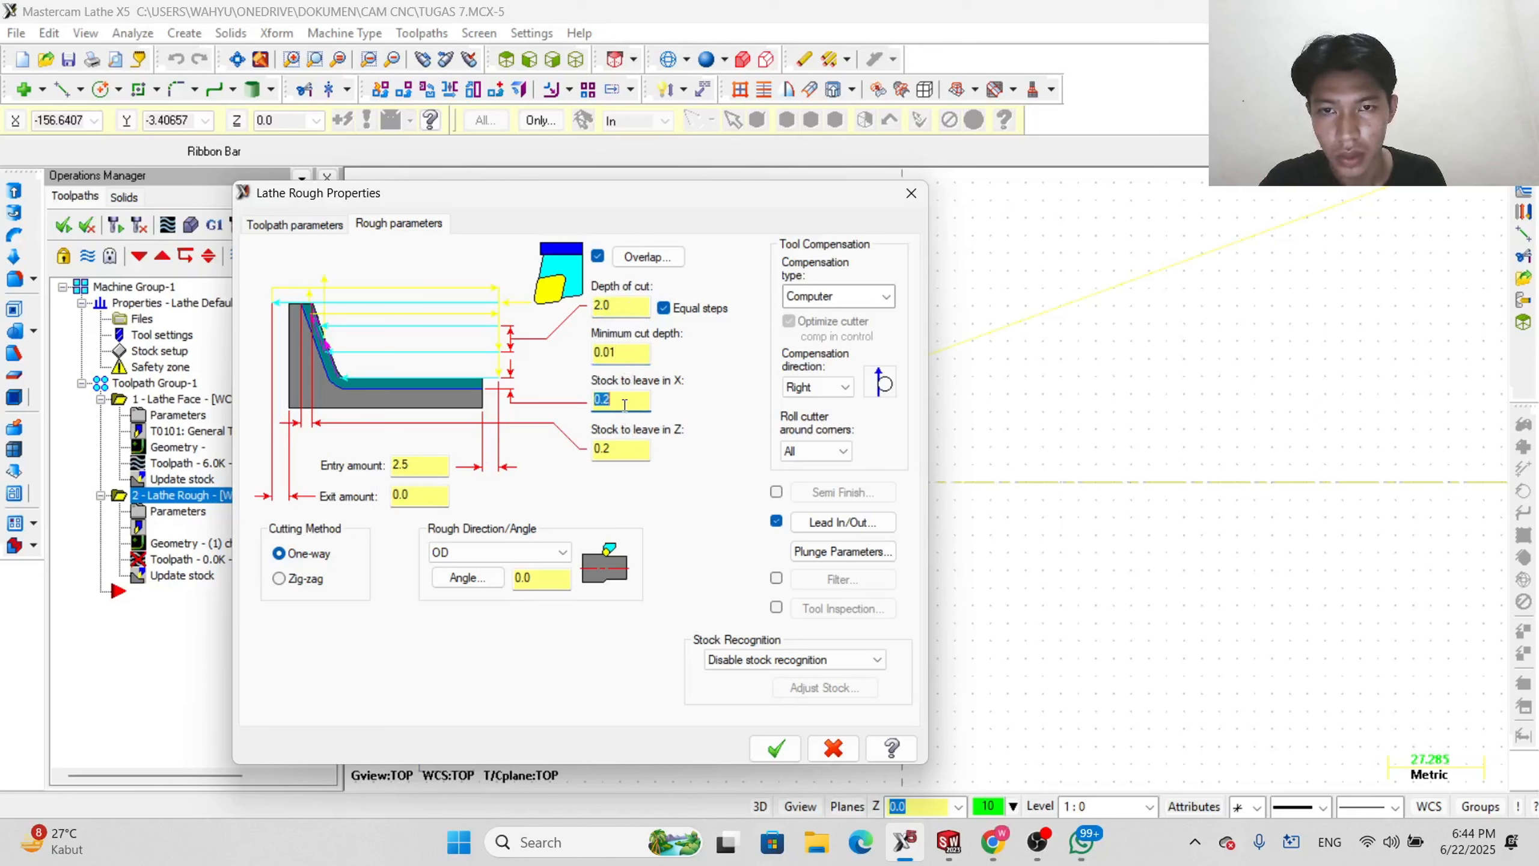
{"action": "type", "text": "0"}
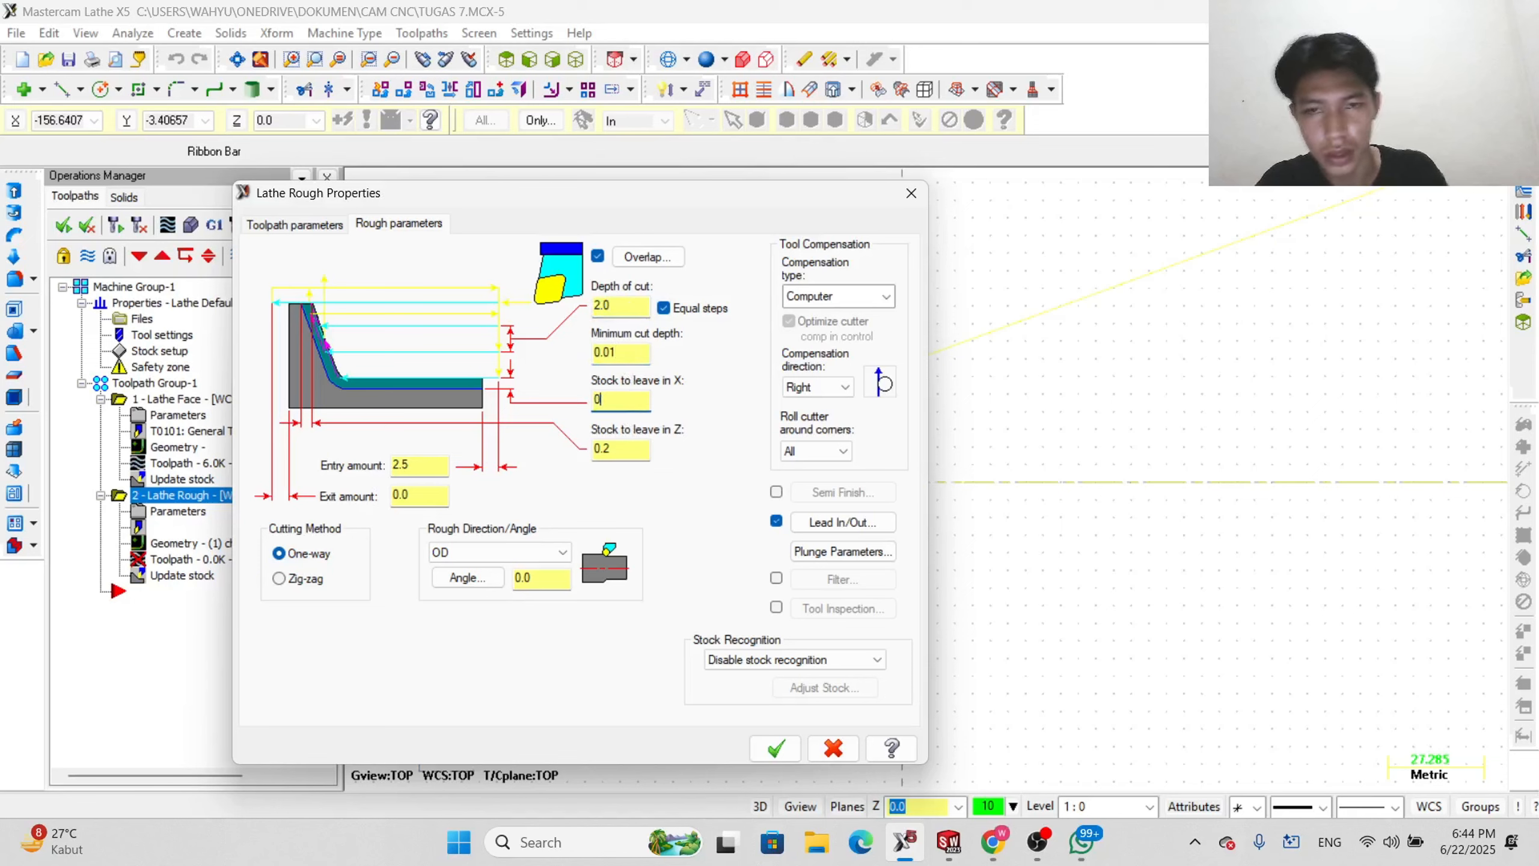
{"action": "double_click", "coordinate": [644, 452]}
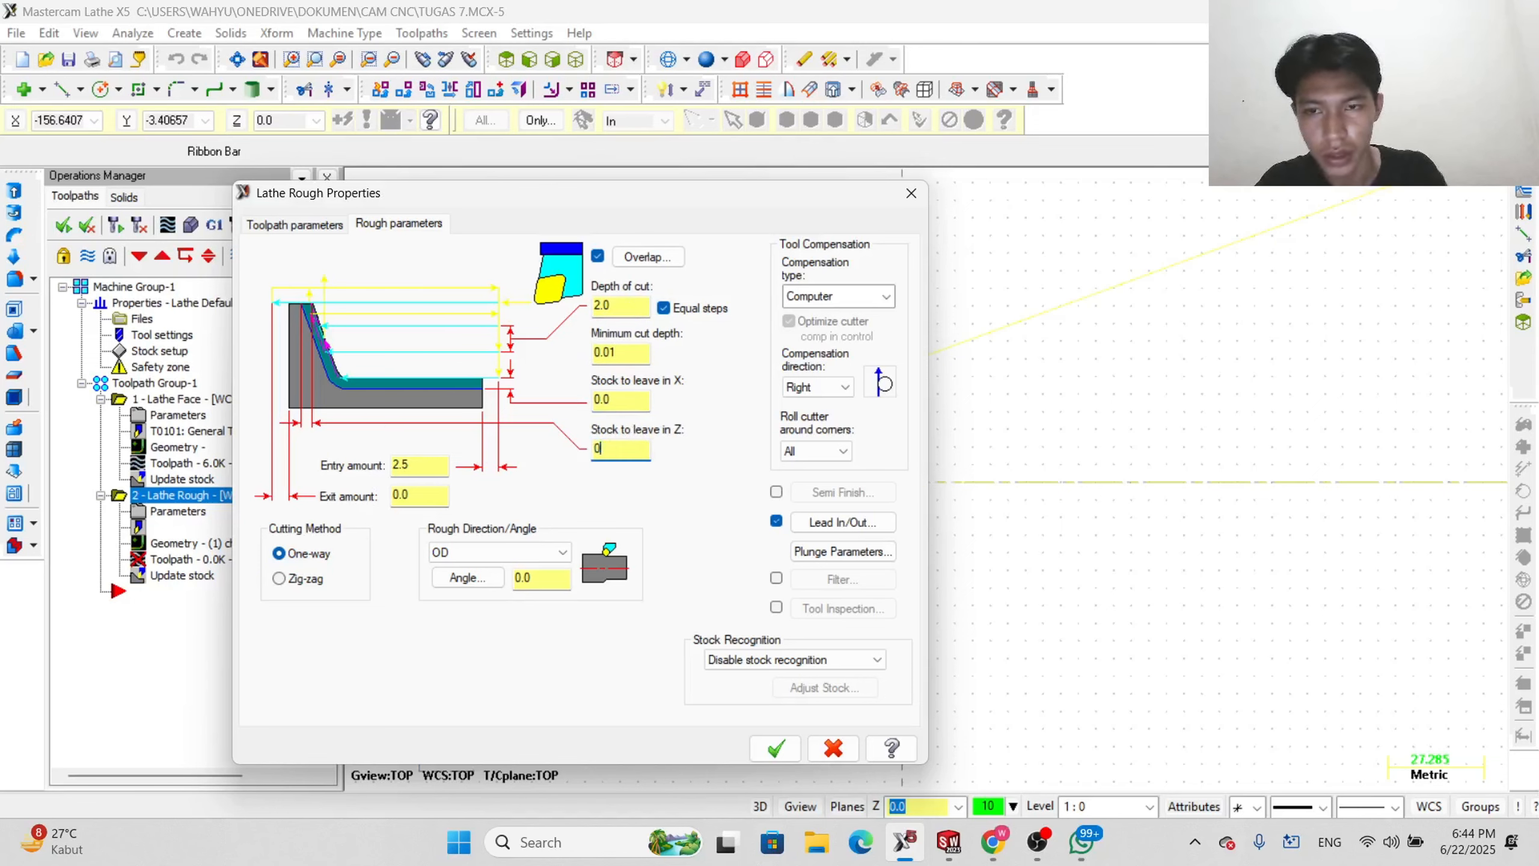
{"action": "left_click", "coordinate": [639, 350]}
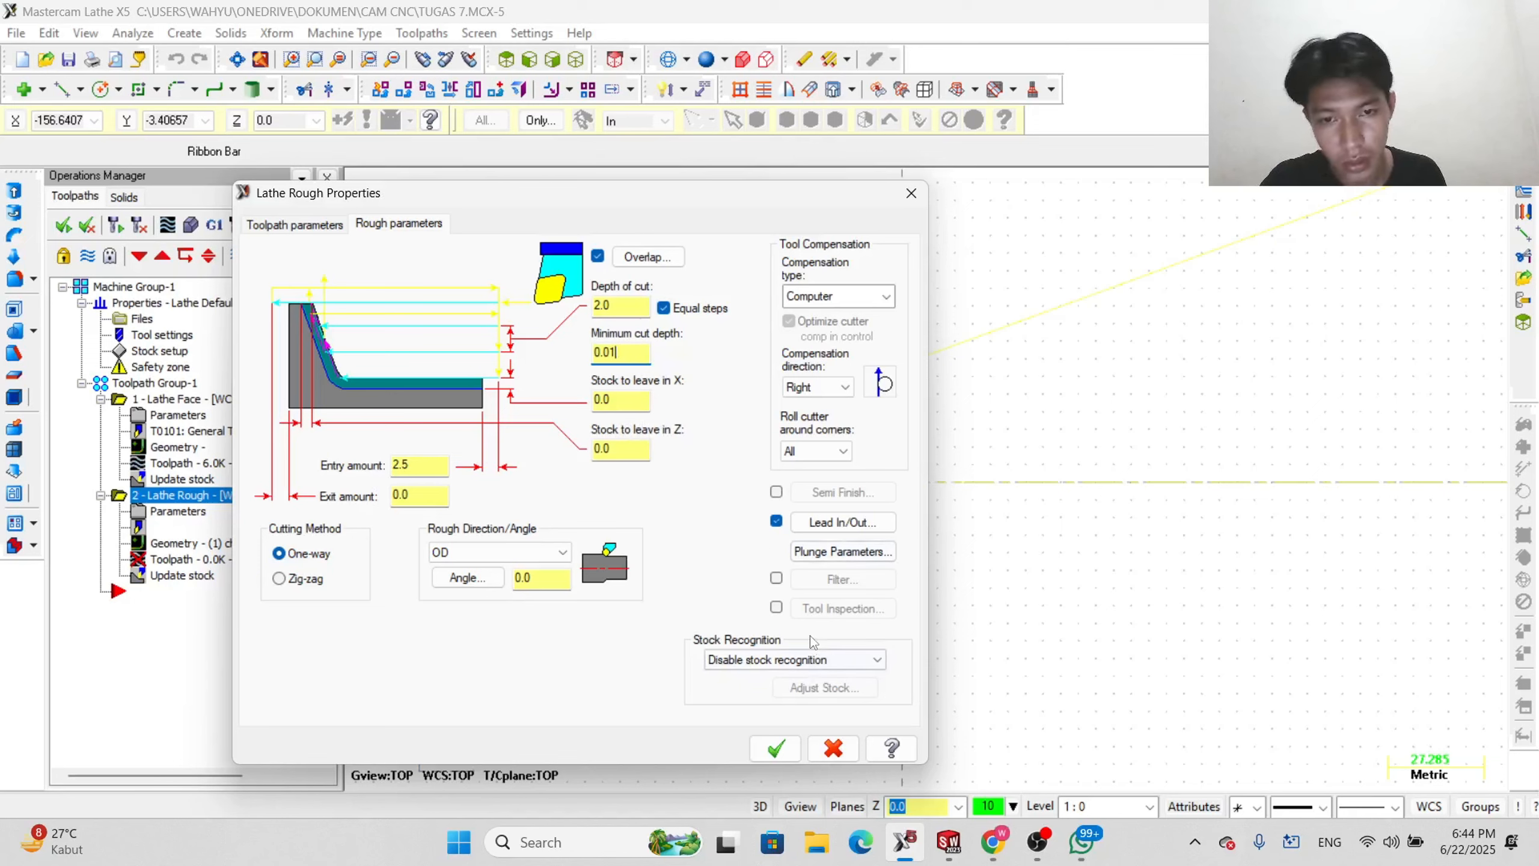
{"action": "left_click", "coordinate": [840, 663]}
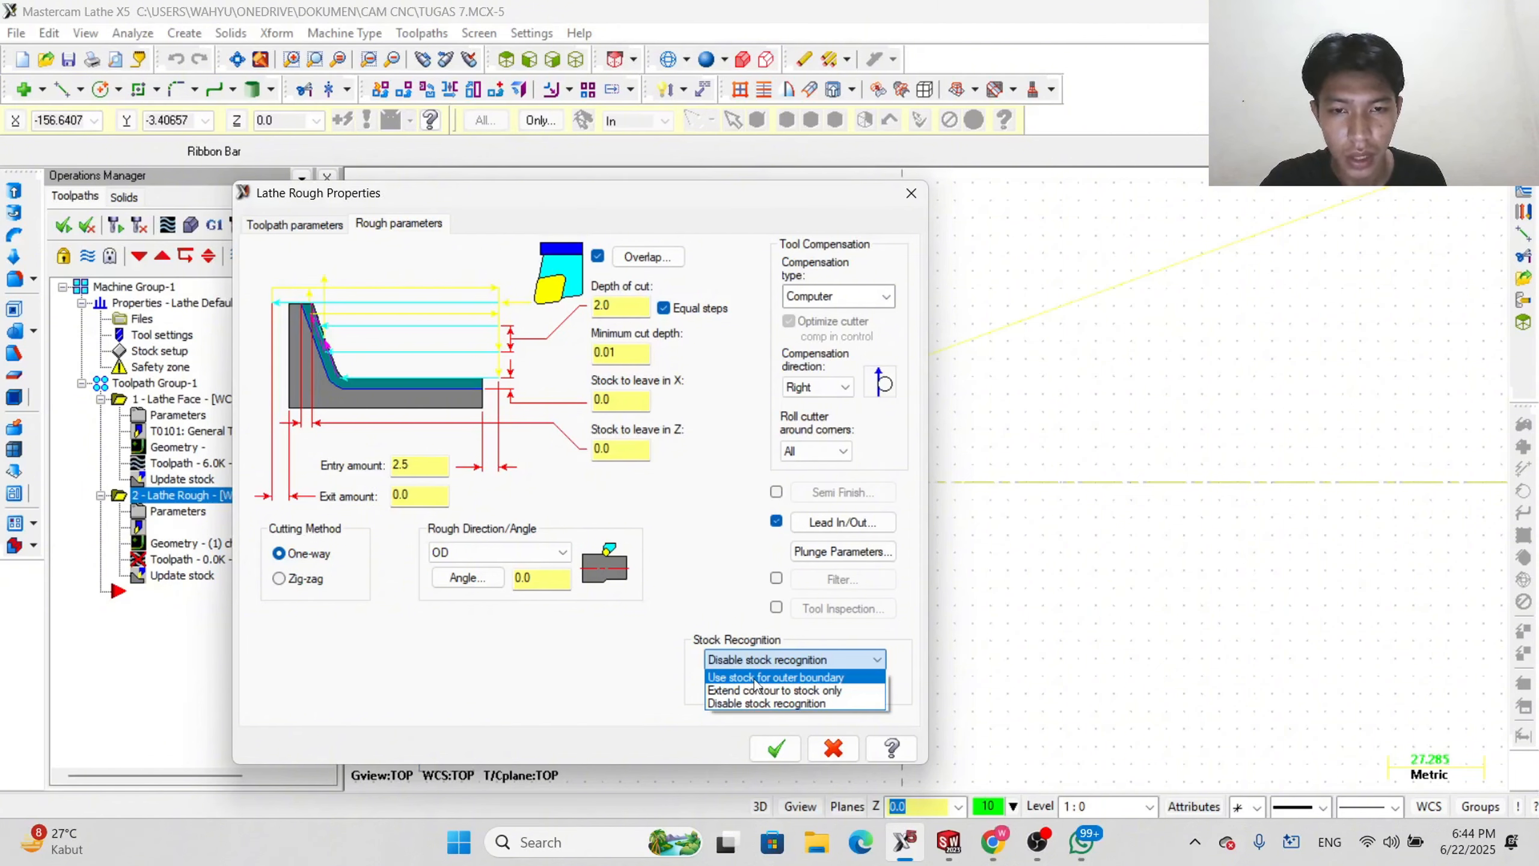
{"action": "left_click", "coordinate": [755, 678]}
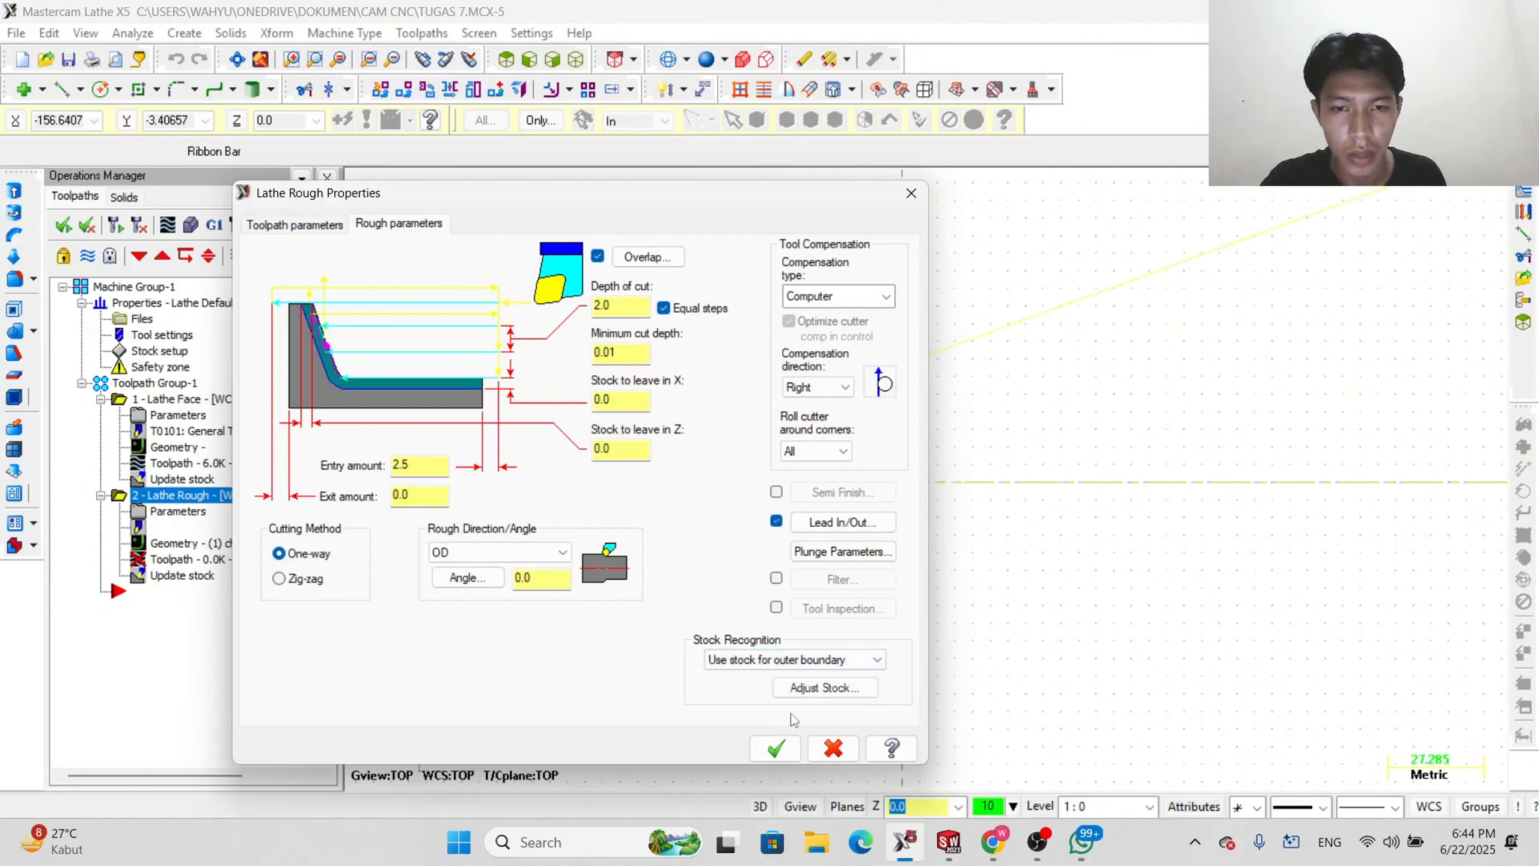
- Accept the roughing parameters to generate the Rough toolpath along the outer contour
{"action": "left_click", "coordinate": [775, 750]}
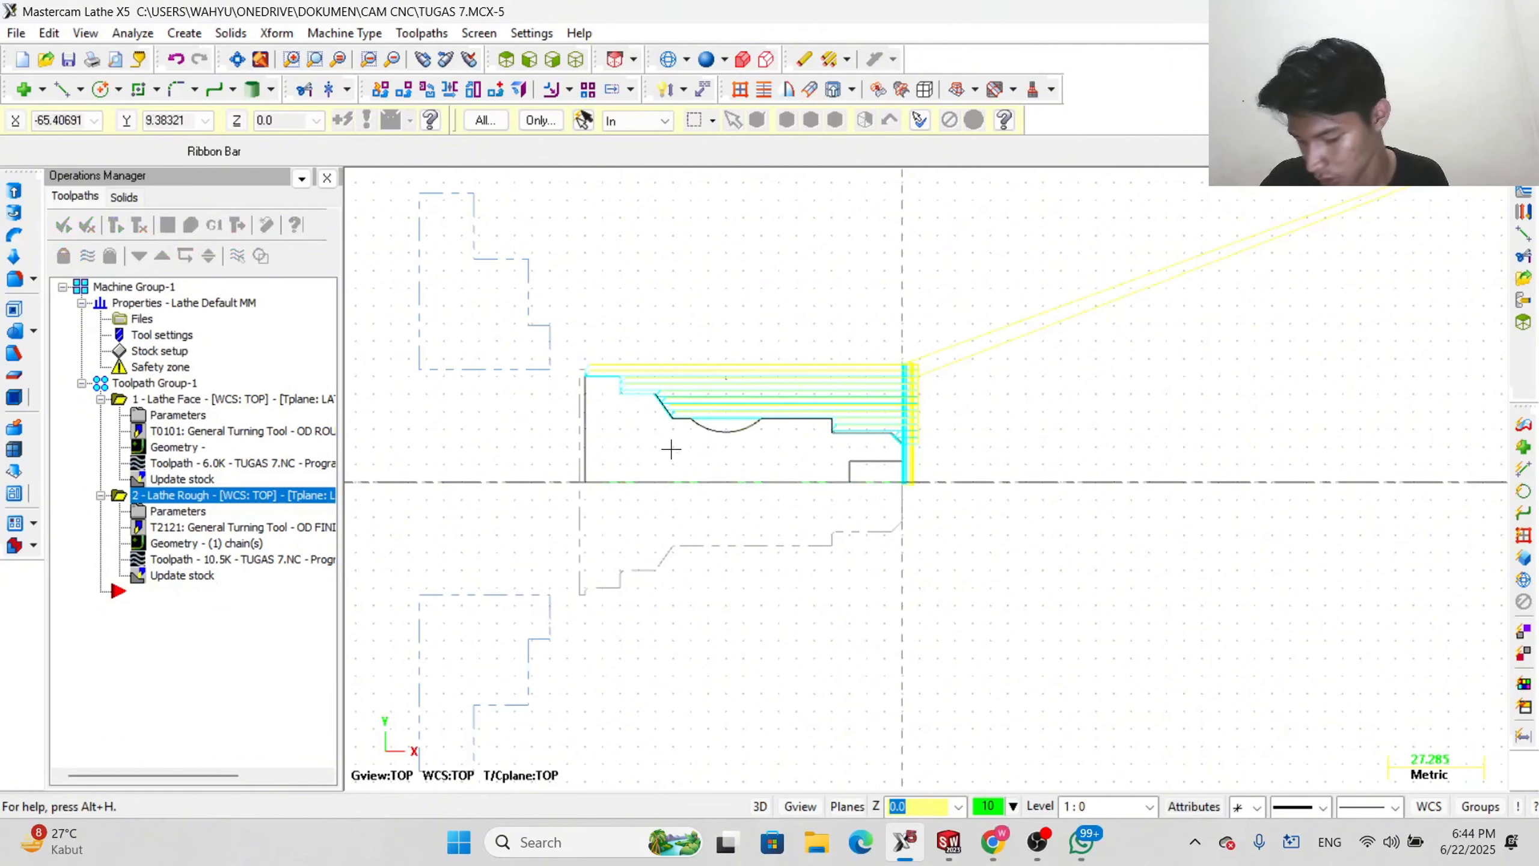
{"action": "scroll", "coordinate": [703, 436], "scroll_direction": "up", "scroll_amount": 3}
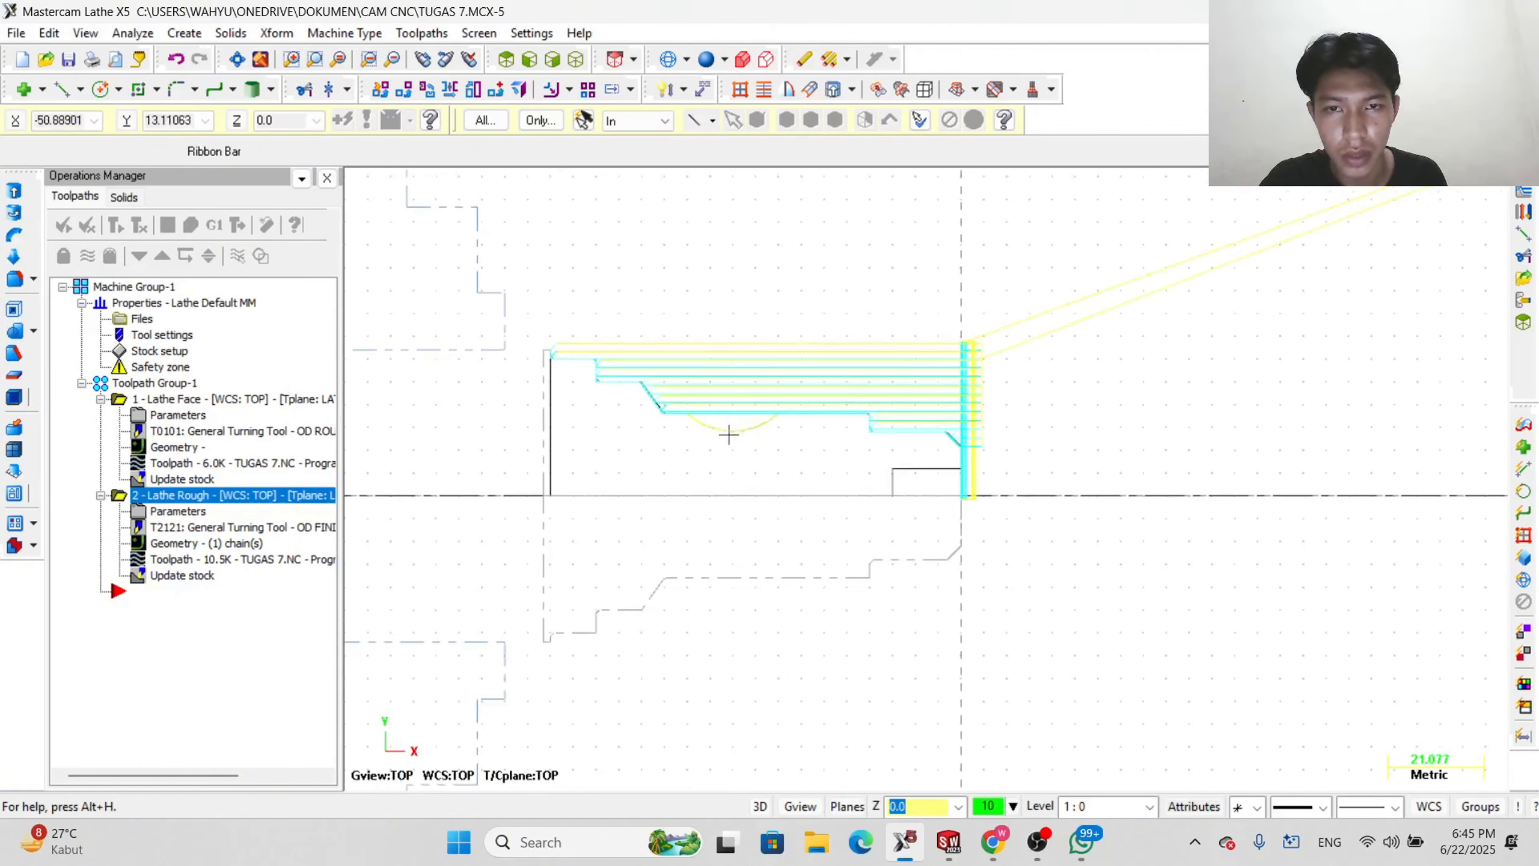
{"action": "scroll", "coordinate": [658, 382], "scroll_direction": "down", "scroll_amount": 2}
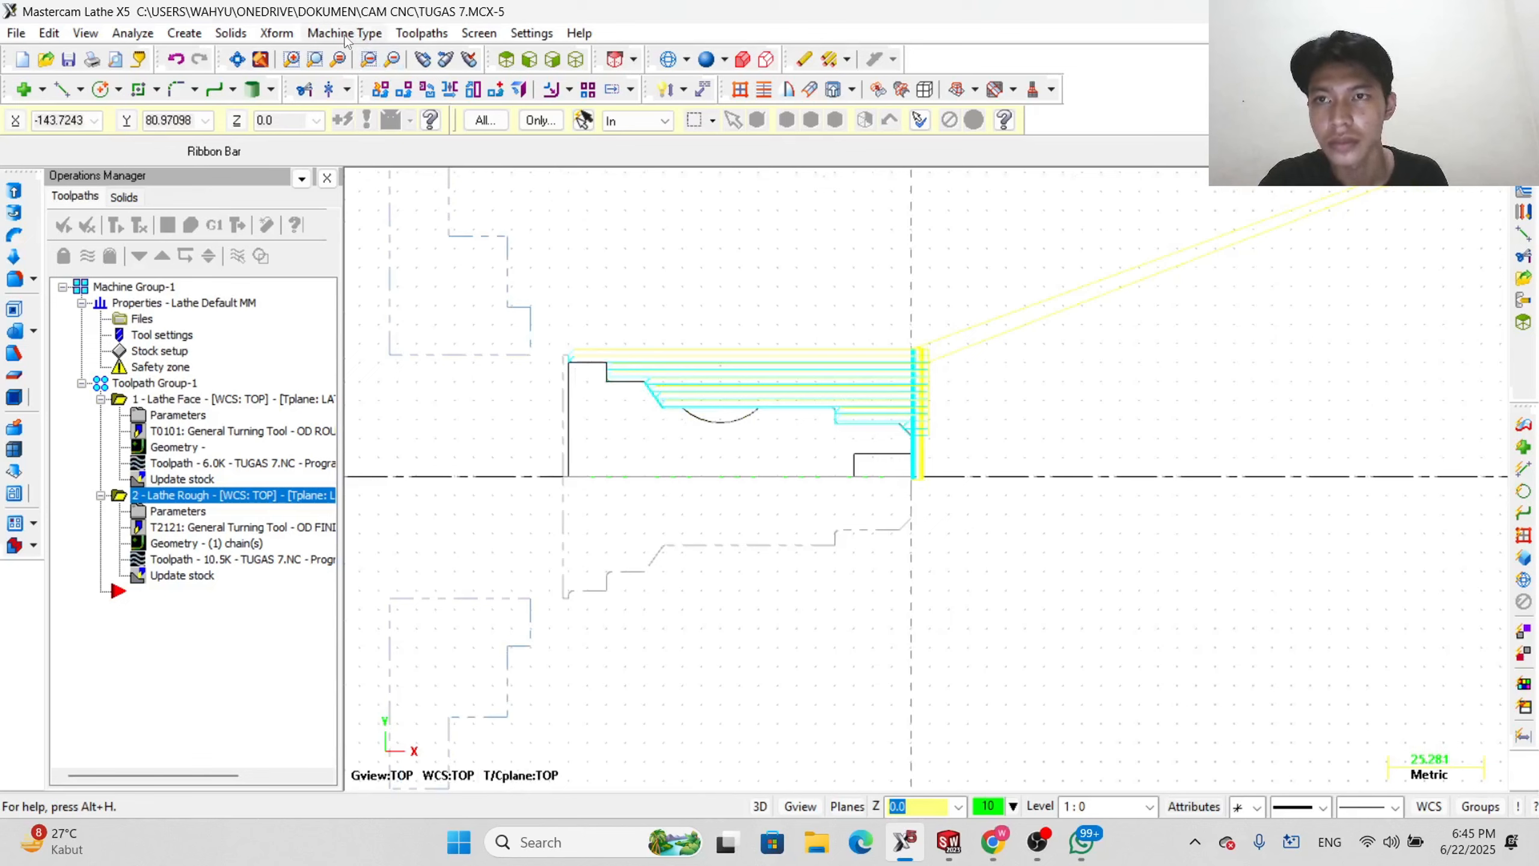
- Start a Groove toolpath using the Chain groove definition
{"action": "left_click", "coordinate": [417, 34]}
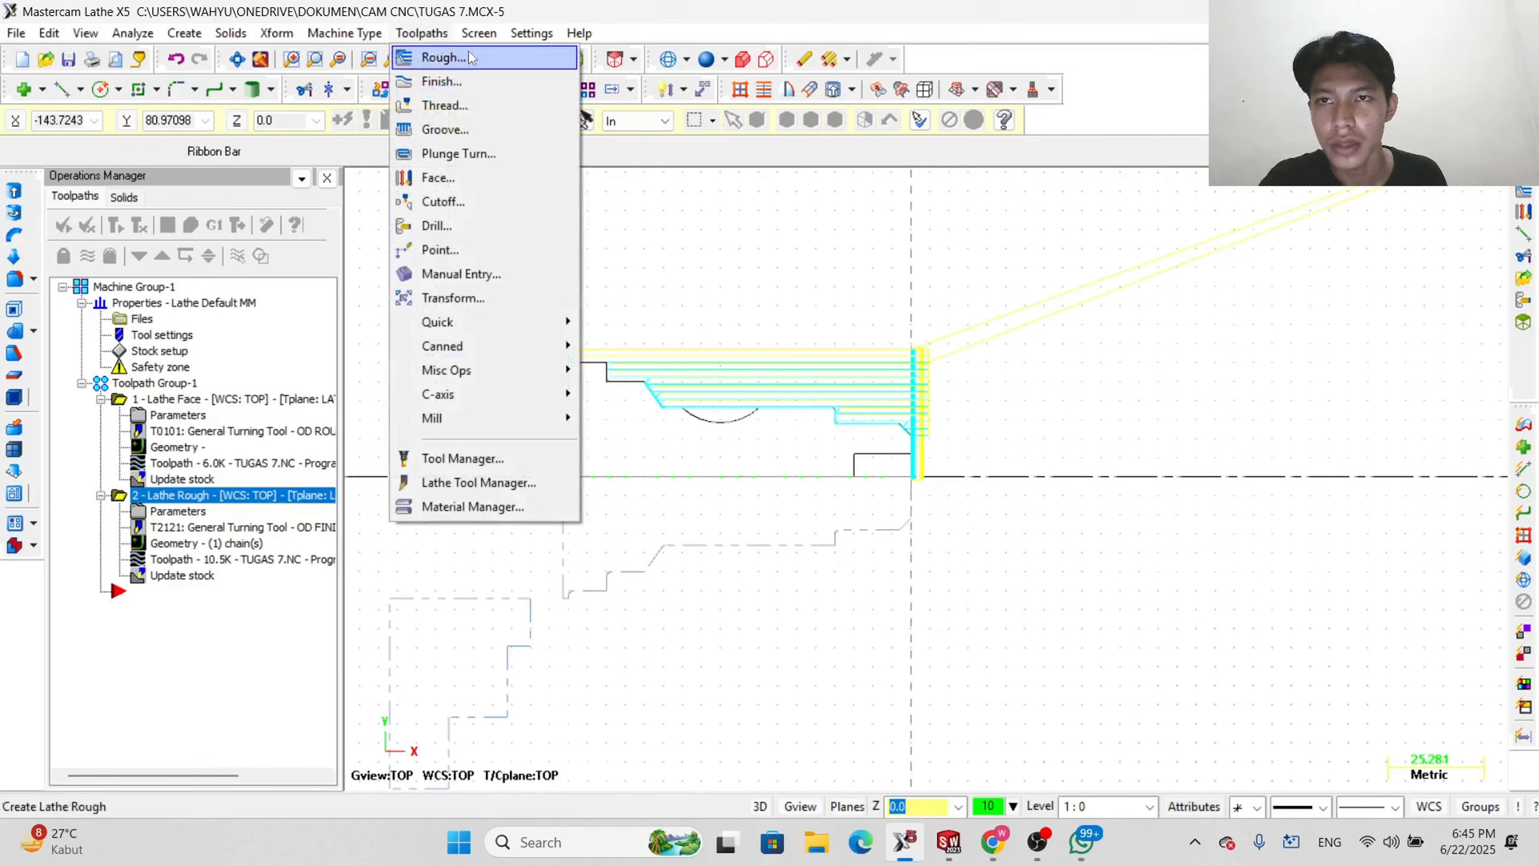
{"action": "left_click", "coordinate": [449, 130]}
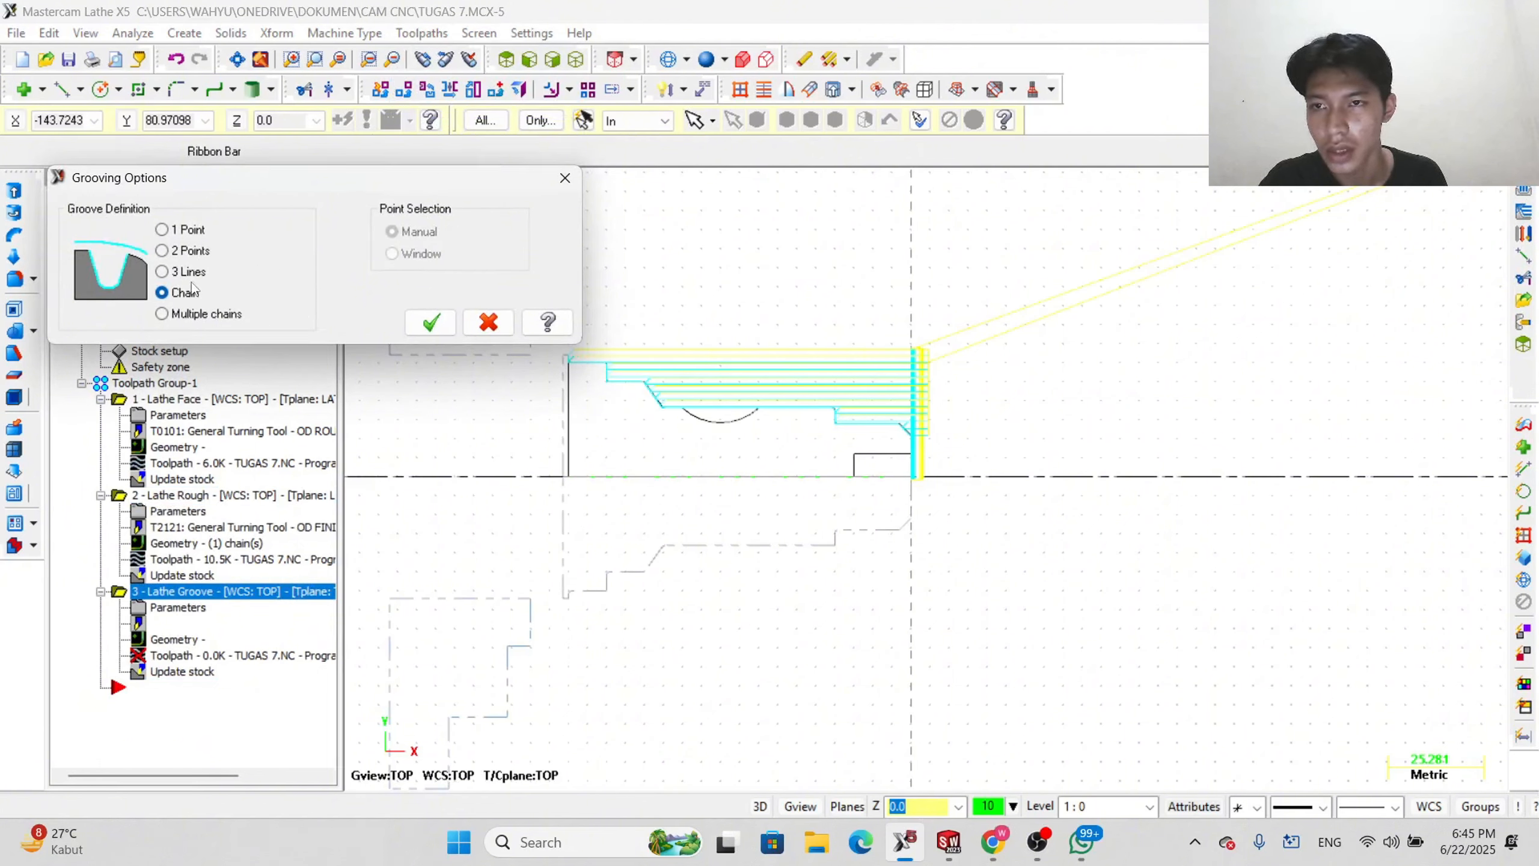
{"action": "left_click", "coordinate": [437, 325]}
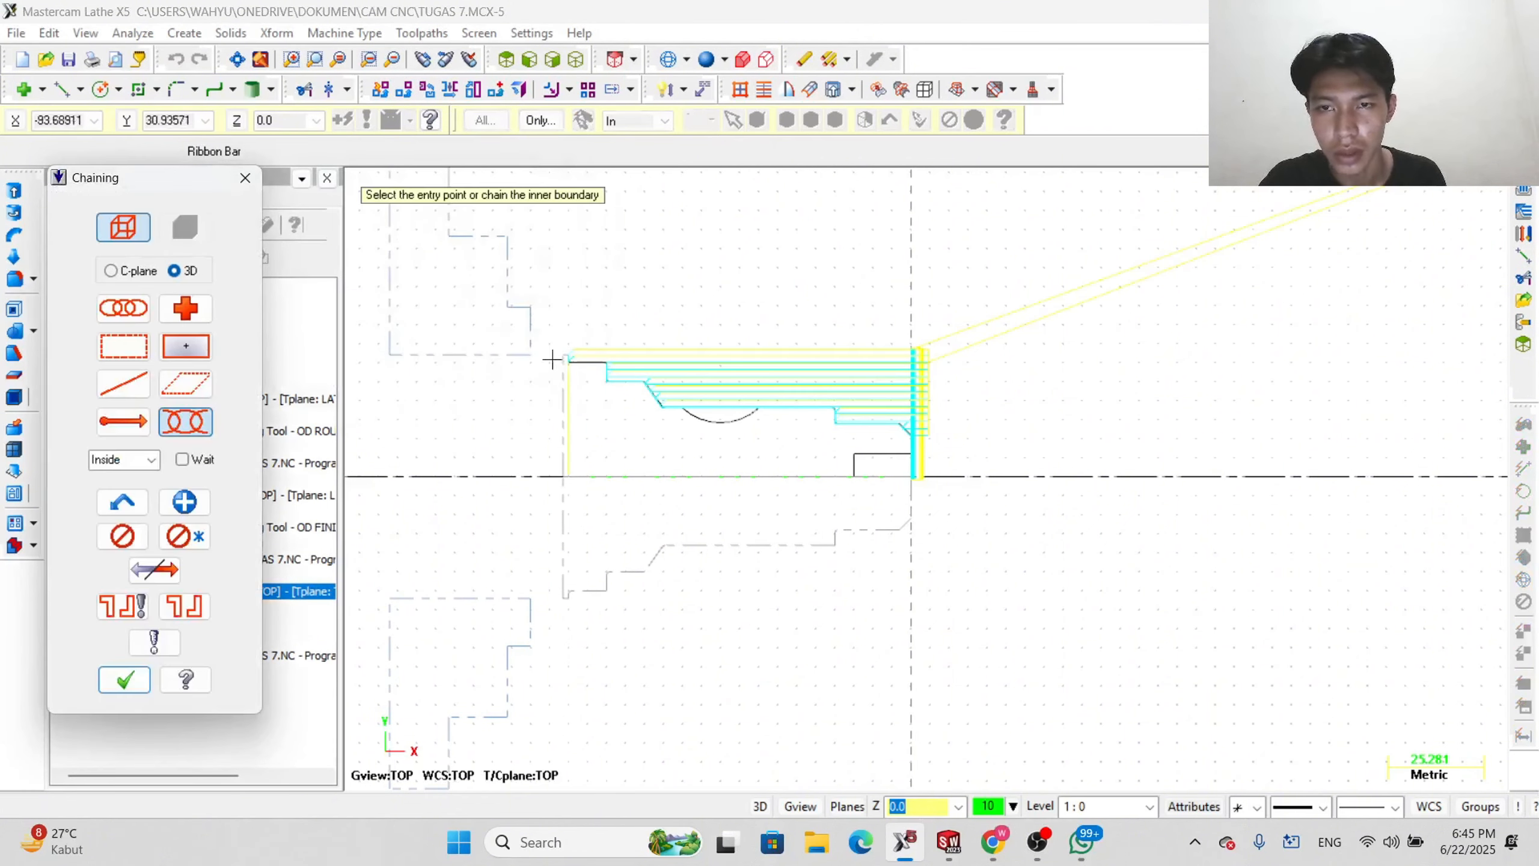
- Try to chain the concave arc as the groove boundary in C-plane mode
{"action": "left_click", "coordinate": [112, 272]}
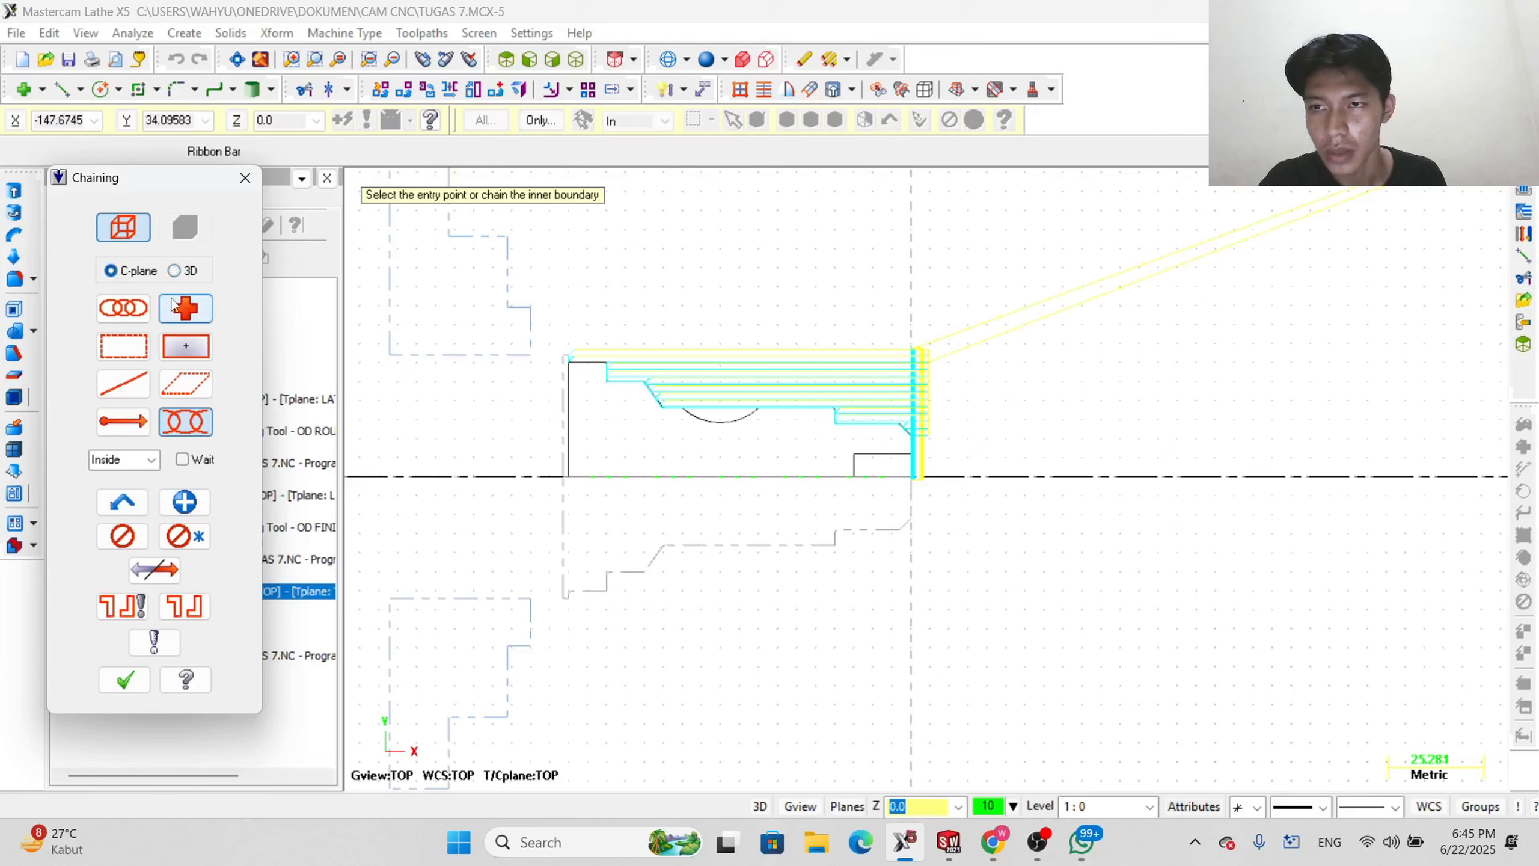
{"action": "left_click", "coordinate": [123, 307]}
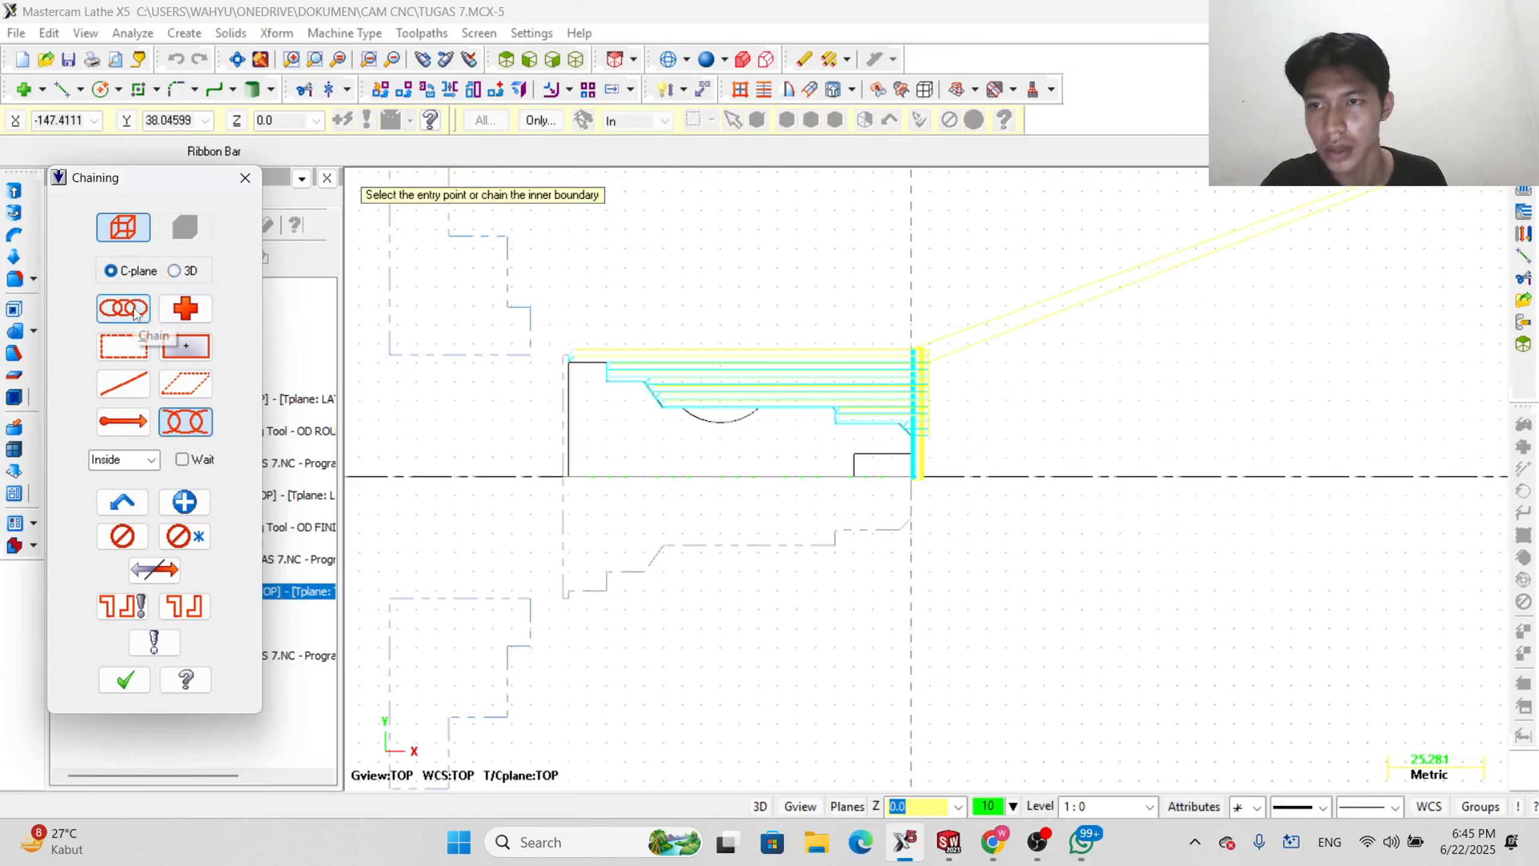
{"action": "left_click", "coordinate": [721, 420]}
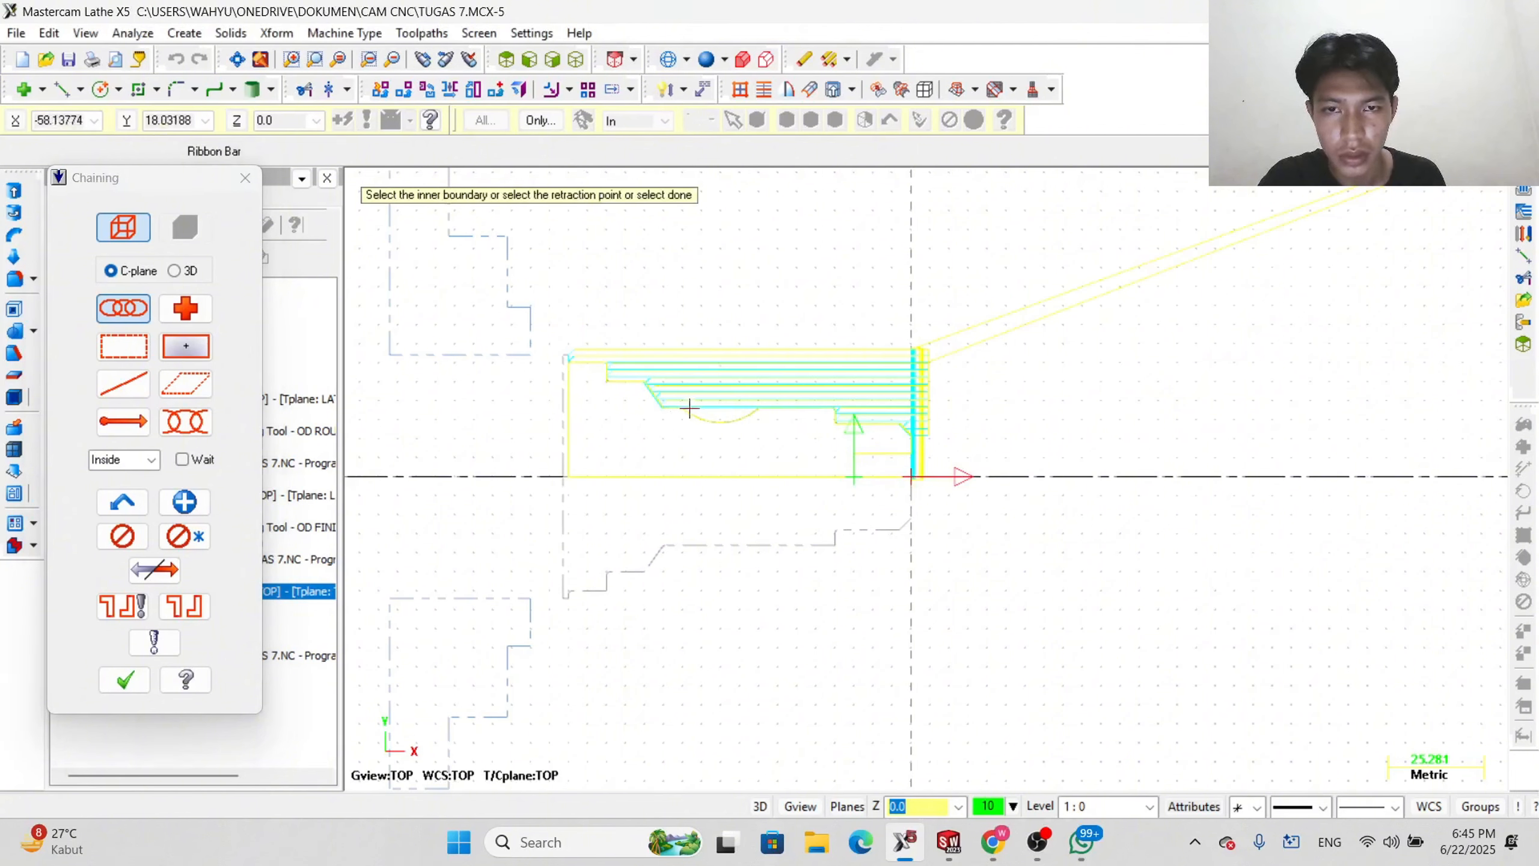
{"action": "left_click", "coordinate": [720, 420]}
{"action": "left_click", "coordinate": [695, 418]}
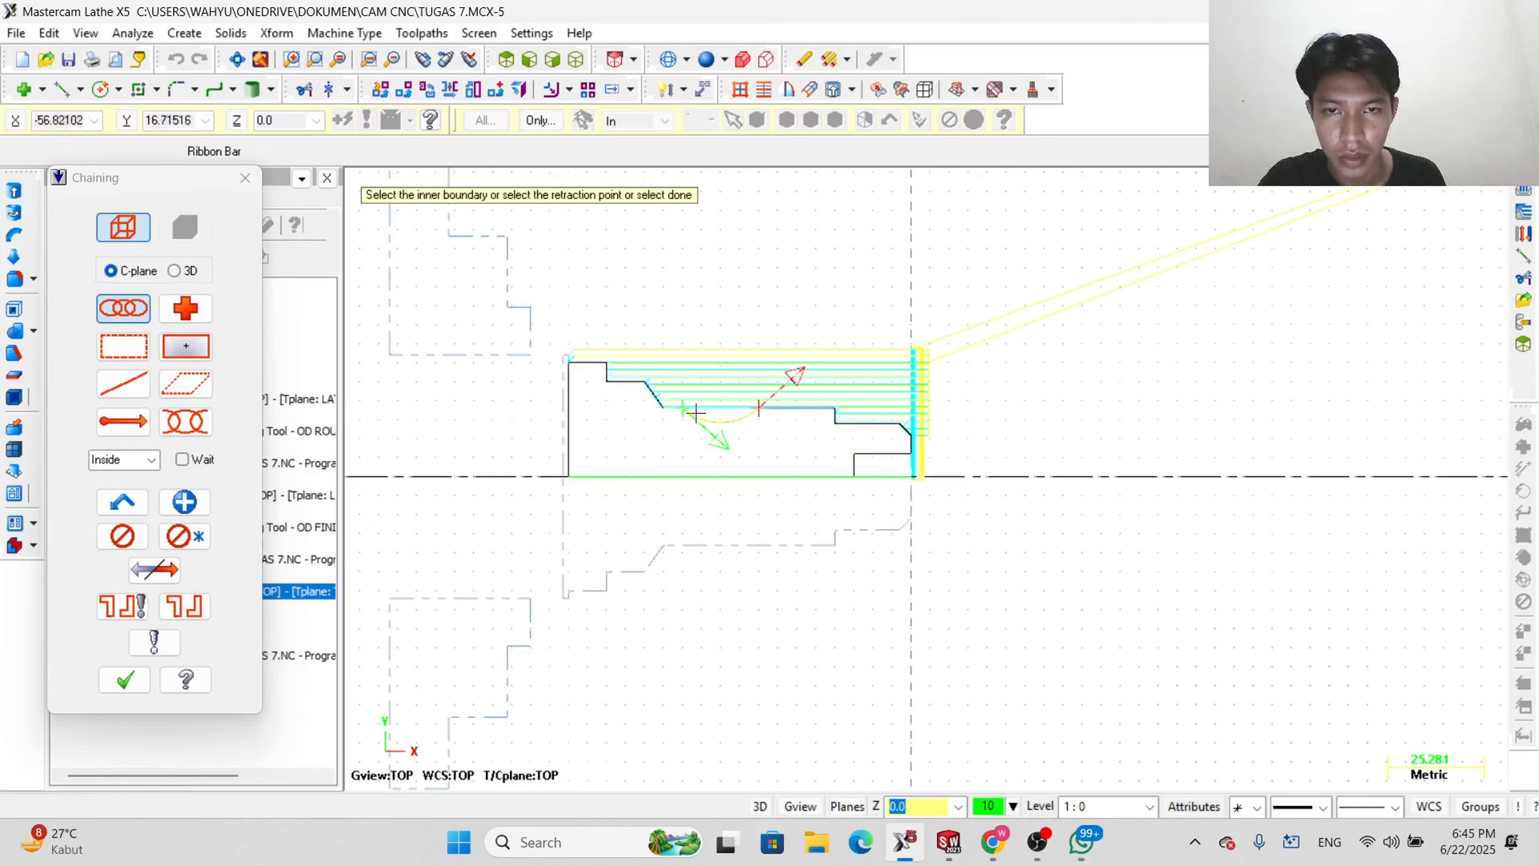
{"action": "left_click", "coordinate": [745, 415]}
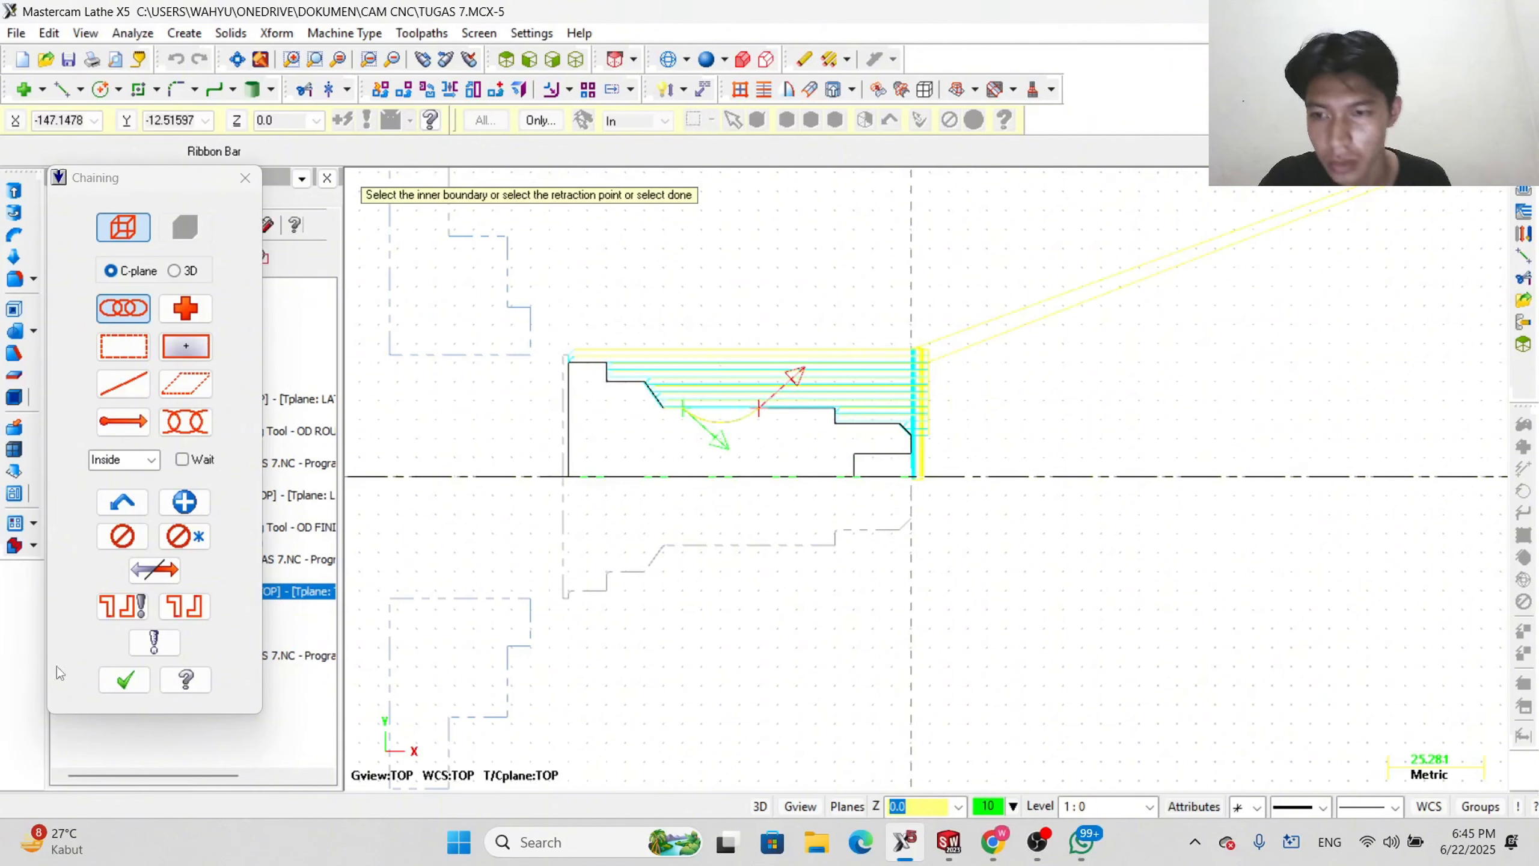
{"action": "left_click", "coordinate": [130, 678]}
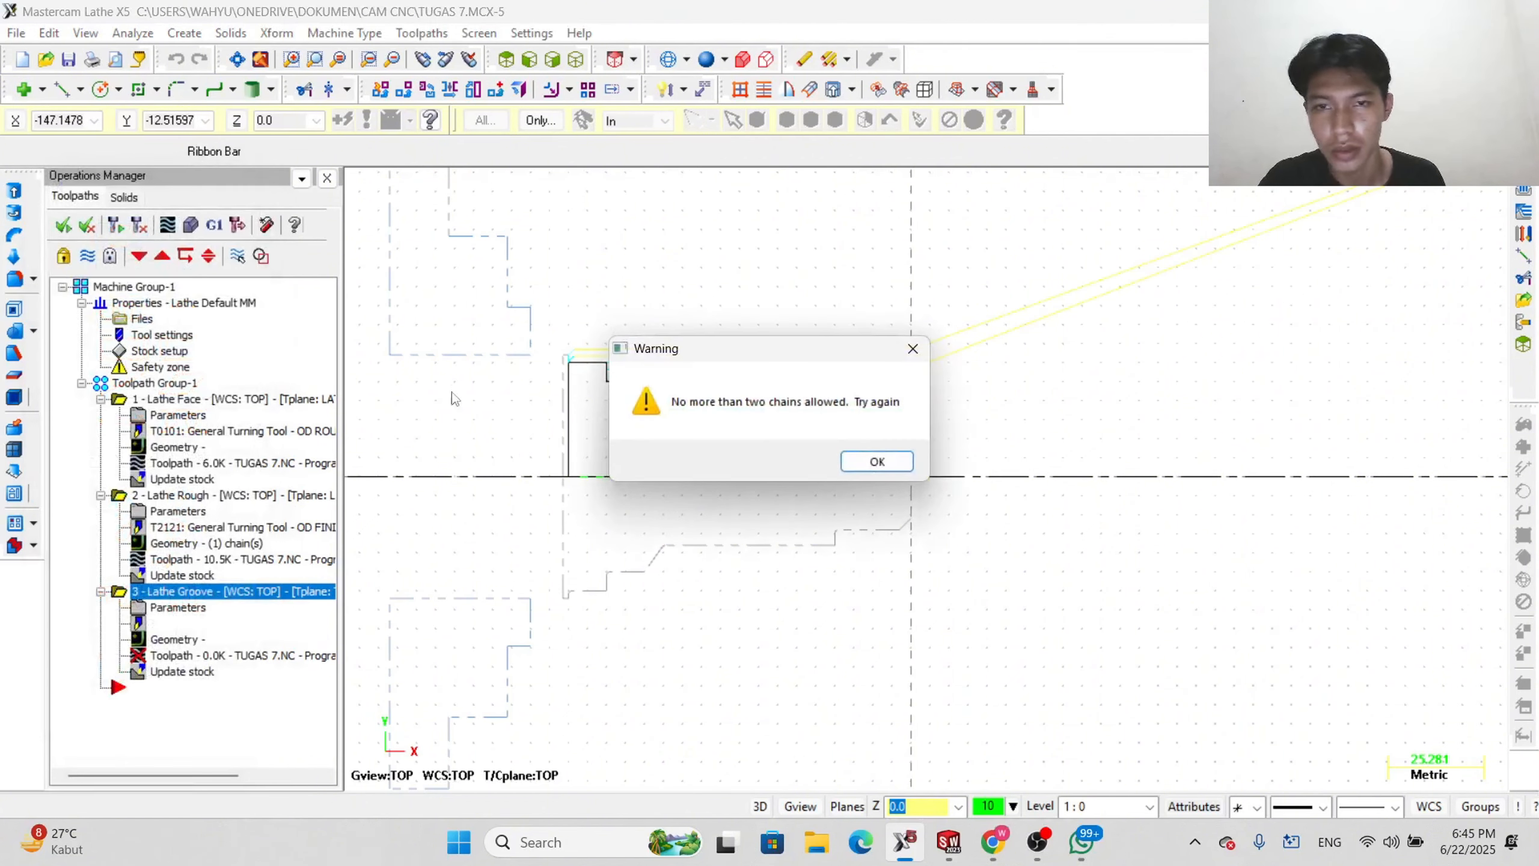
{"action": "left_click", "coordinate": [876, 458]}
- Chain the concave arc in 3D mode from its front end to its rear end as the groove boundary
{"action": "left_click", "coordinate": [132, 317]}
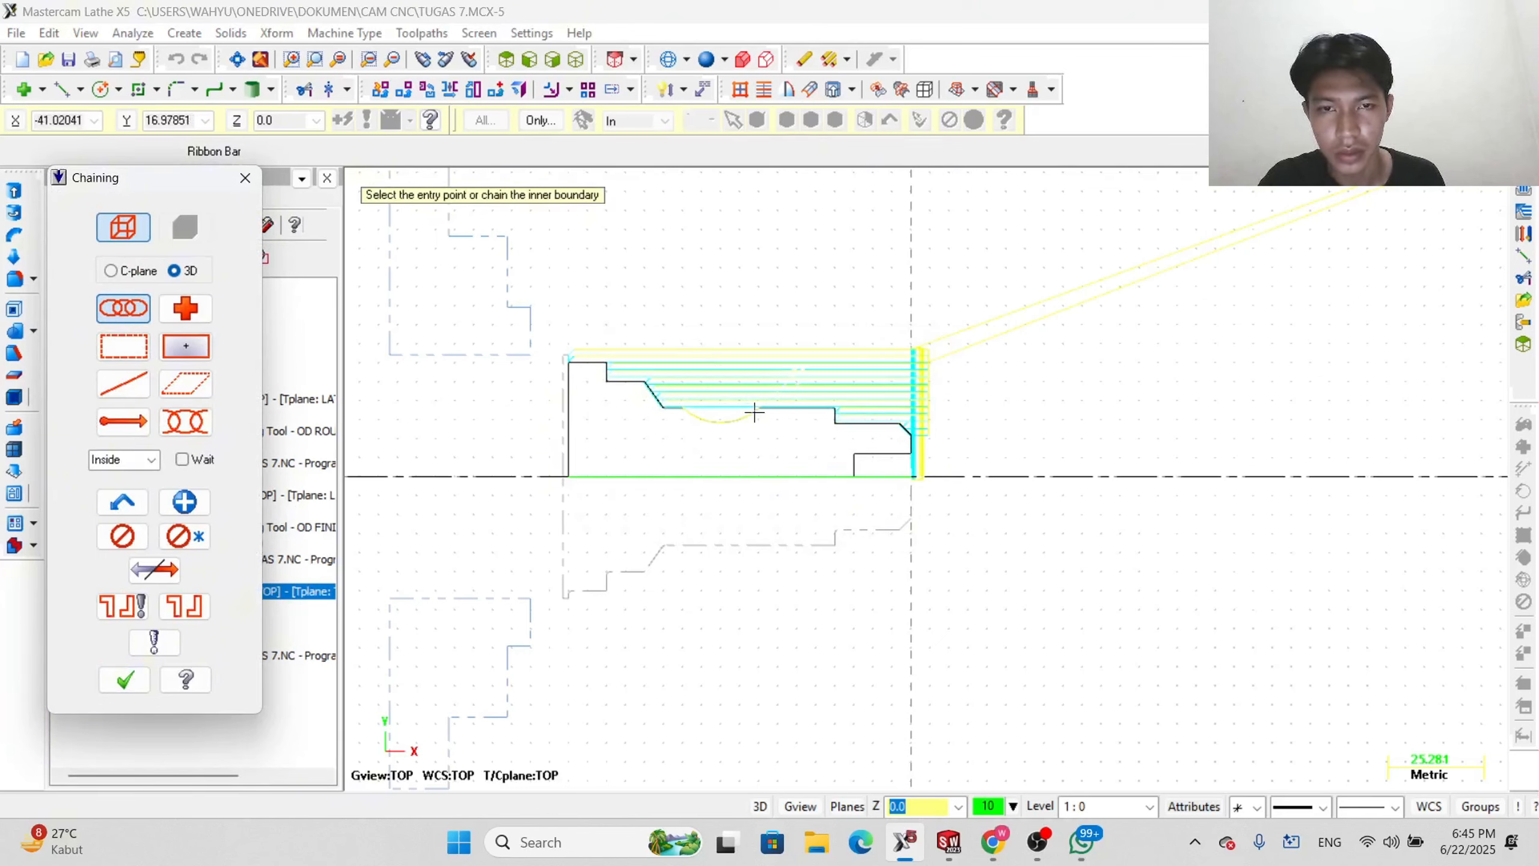
{"action": "left_click", "coordinate": [755, 413]}
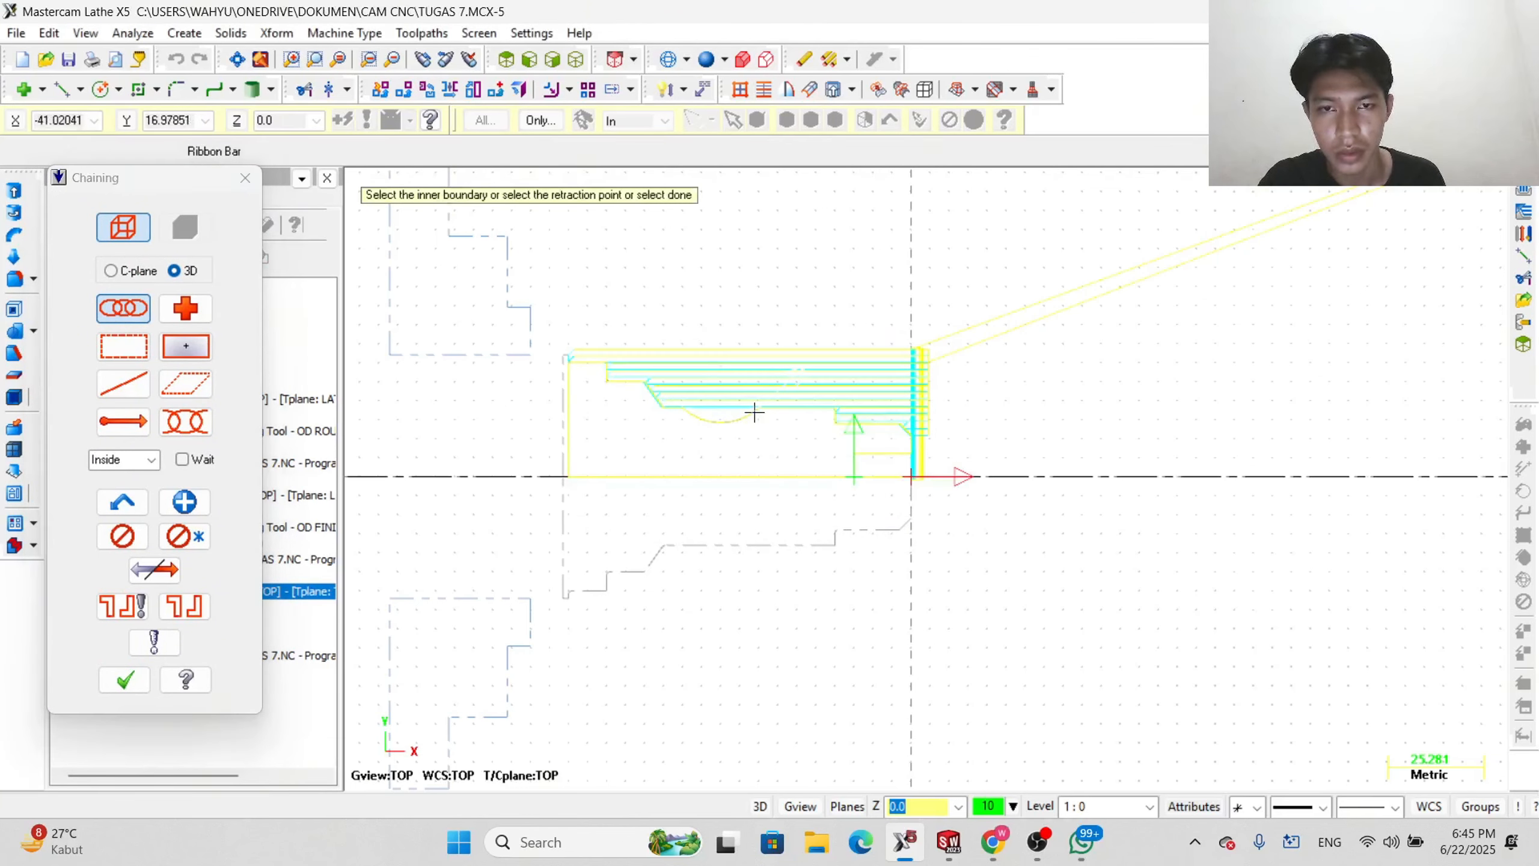
{"action": "left_click", "coordinate": [691, 416]}
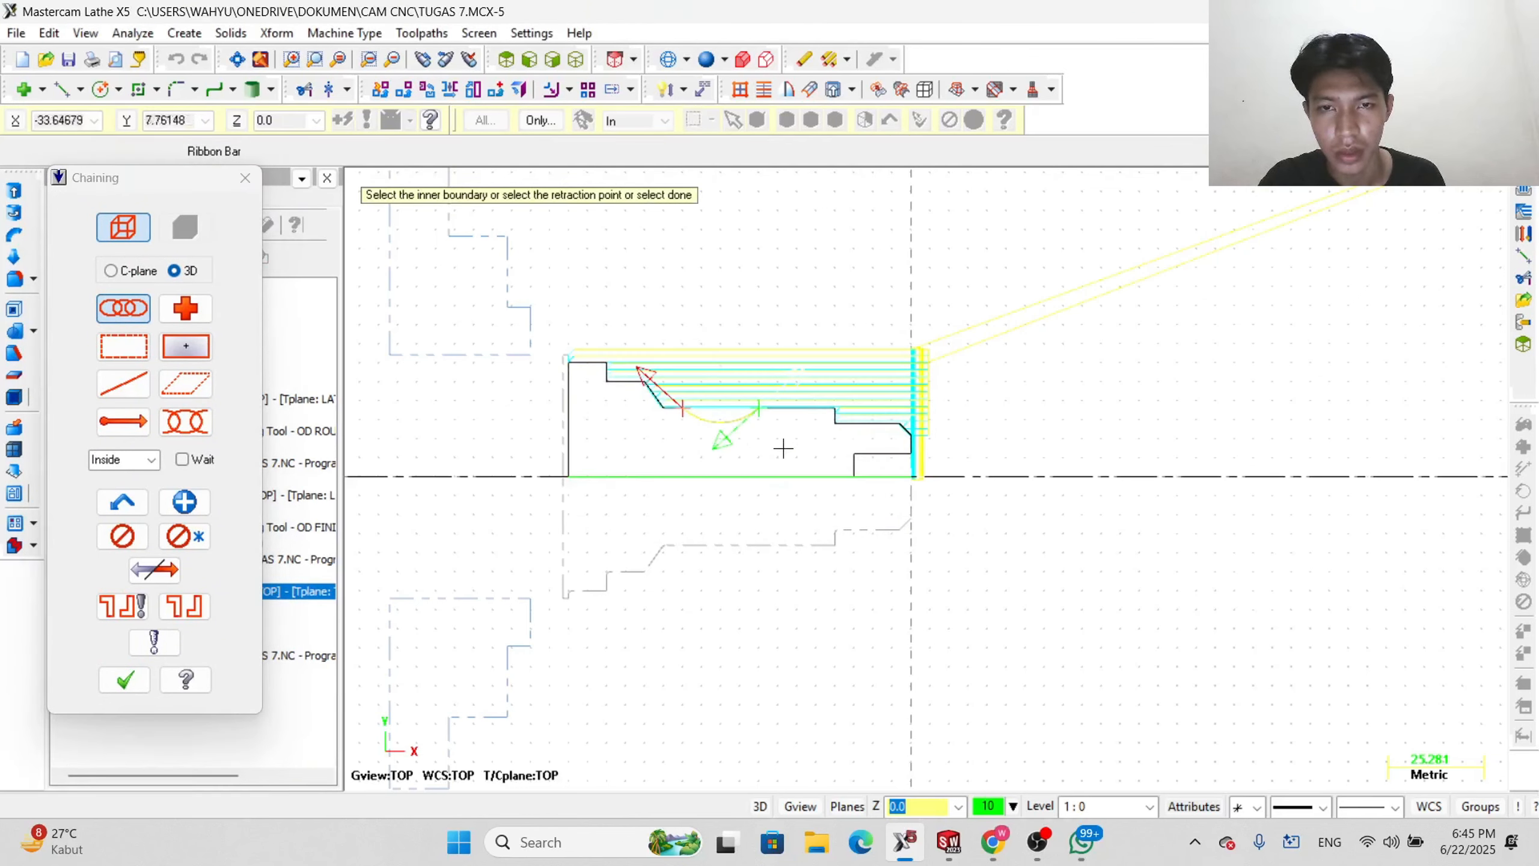
{"action": "left_click", "coordinate": [124, 679]}
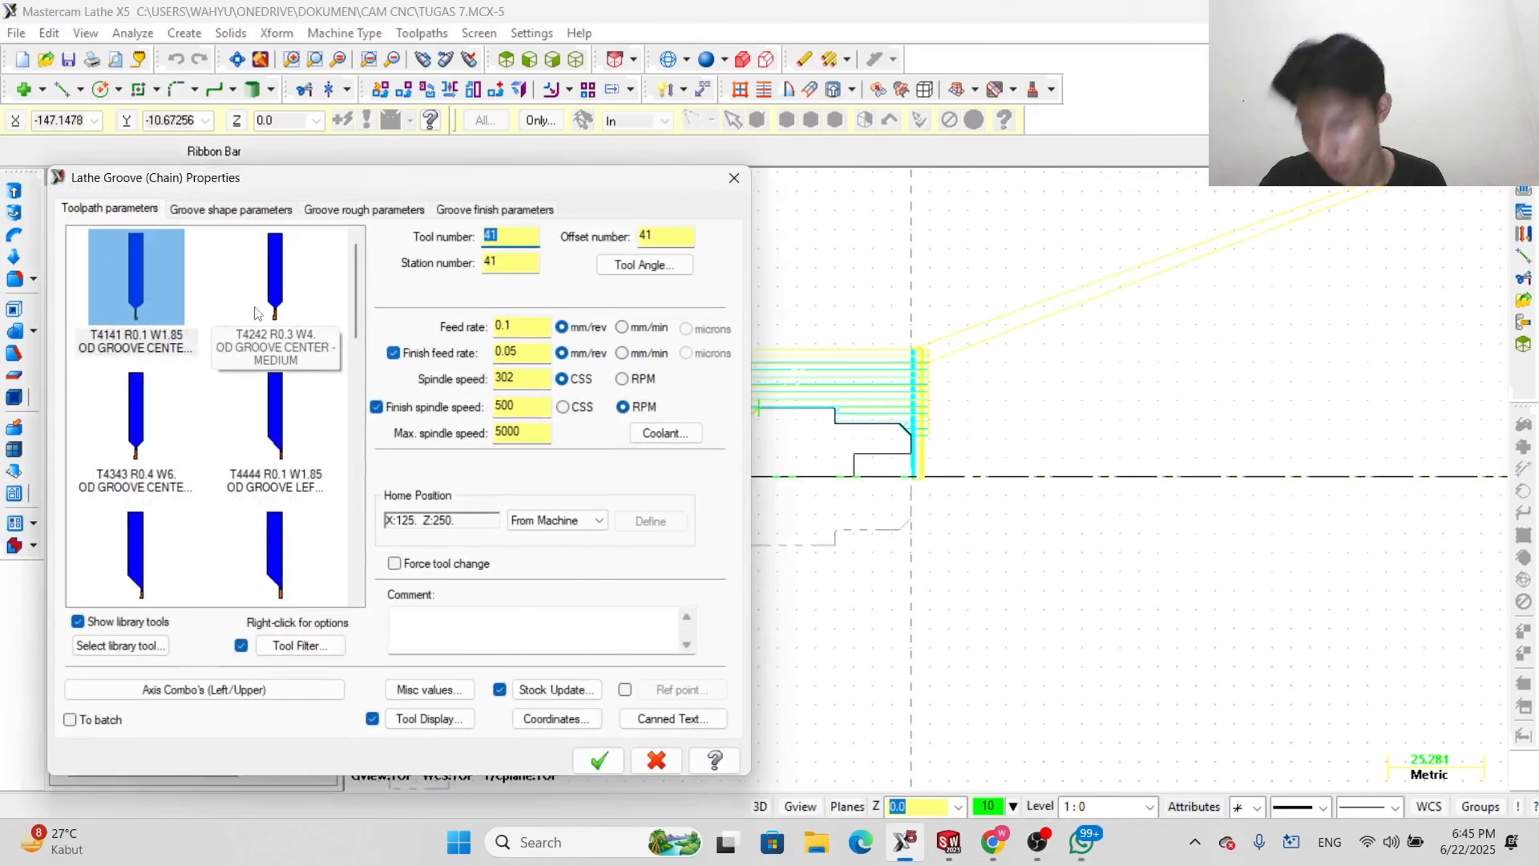
- Select tool T4242 R0.3 W4. OD GROOVE CENTER - MEDIUM for the groove toolpath
{"action": "scroll", "coordinate": [154, 509], "scroll_direction": "down", "scroll_amount": 2}
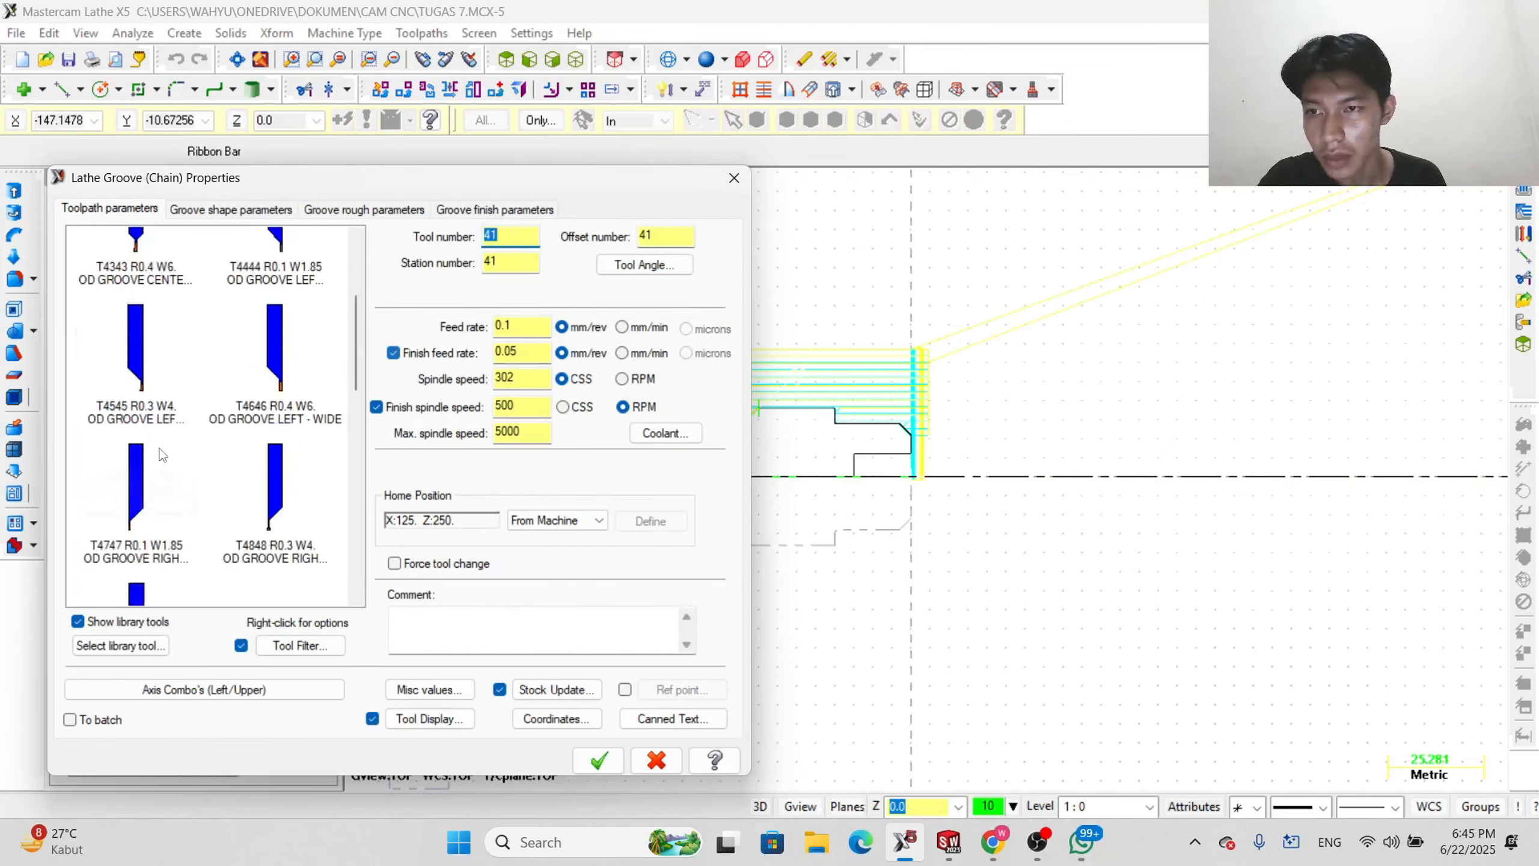
{"action": "scroll", "coordinate": [159, 454], "scroll_direction": "up", "scroll_amount": 2}
{"action": "left_click", "coordinate": [274, 283]}
{"action": "left_click", "coordinate": [274, 285]}
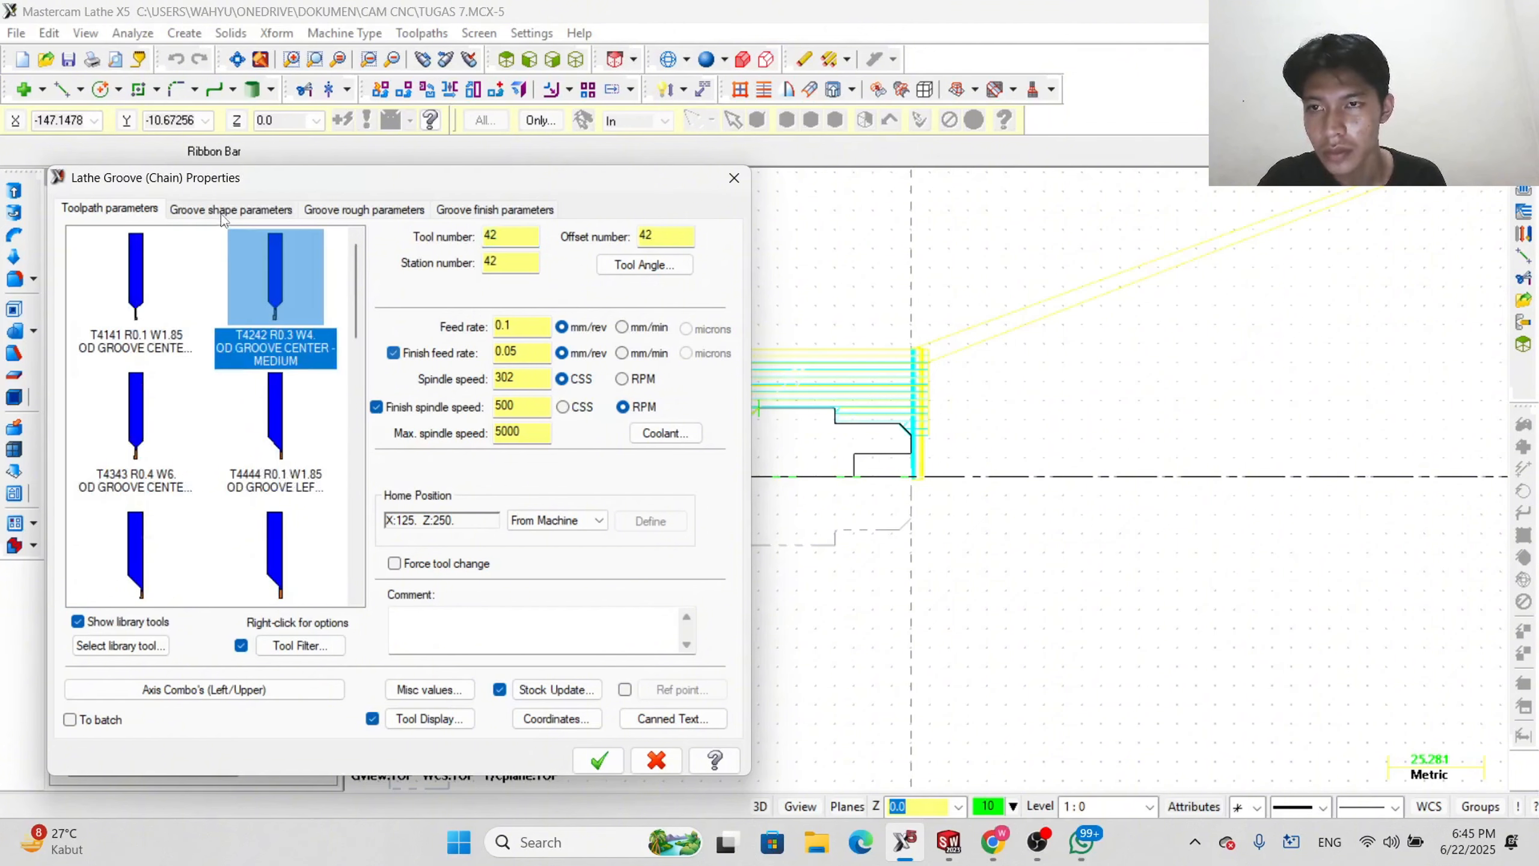
- Set the groove roughing first plunge feed rate to 0.15 mm/rev and the dwell time to 0.5 seconds
{"action": "left_click", "coordinate": [228, 210]}
{"action": "left_click", "coordinate": [311, 211]}
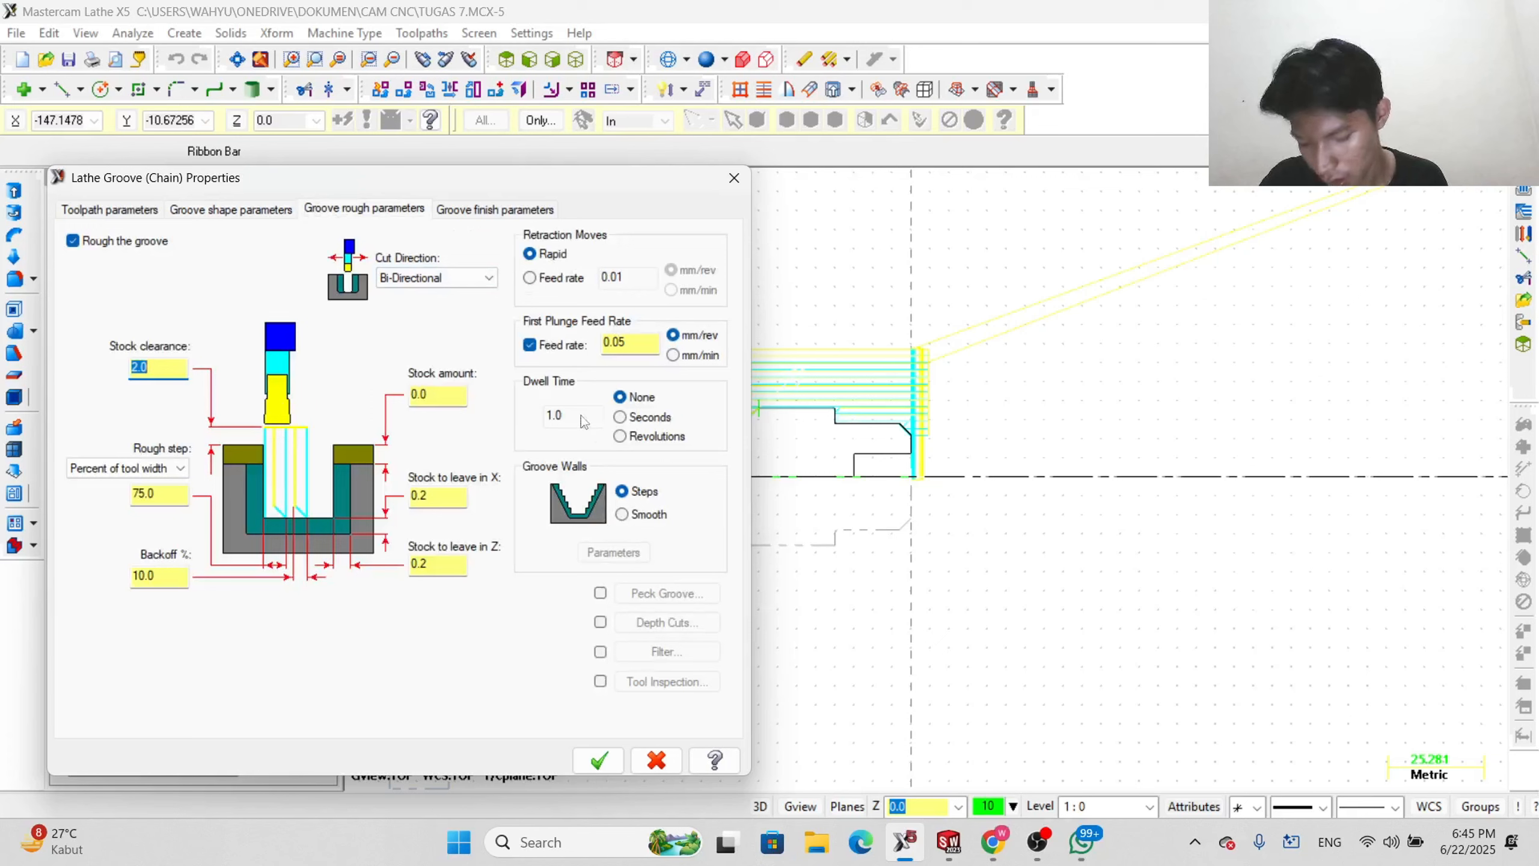
{"action": "left_click", "coordinate": [646, 343]}
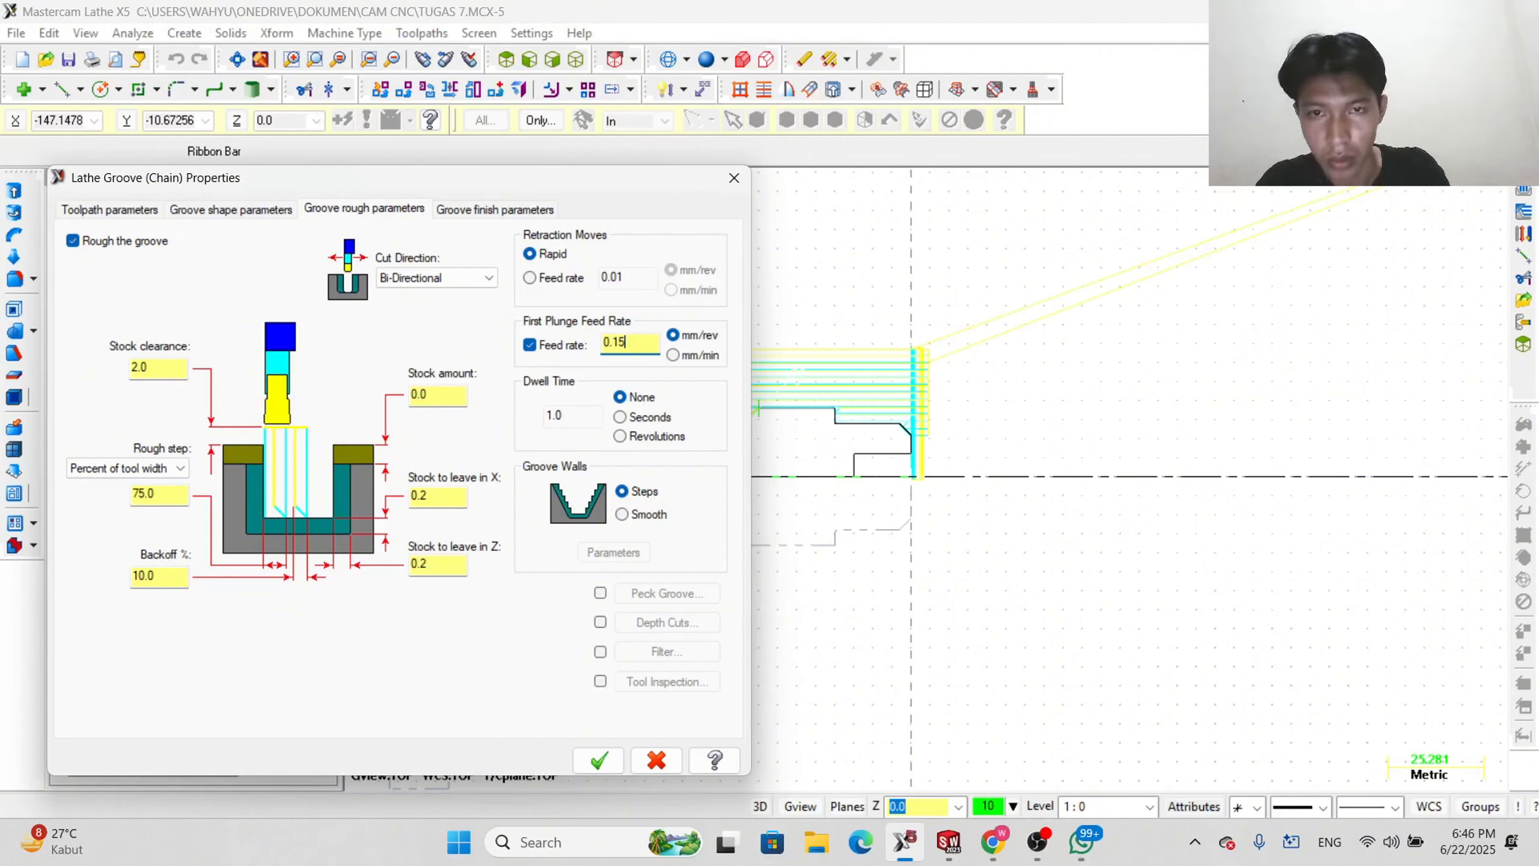
{"action": "left_click", "coordinate": [624, 418]}
{"action": "double_click", "coordinate": [596, 419]}
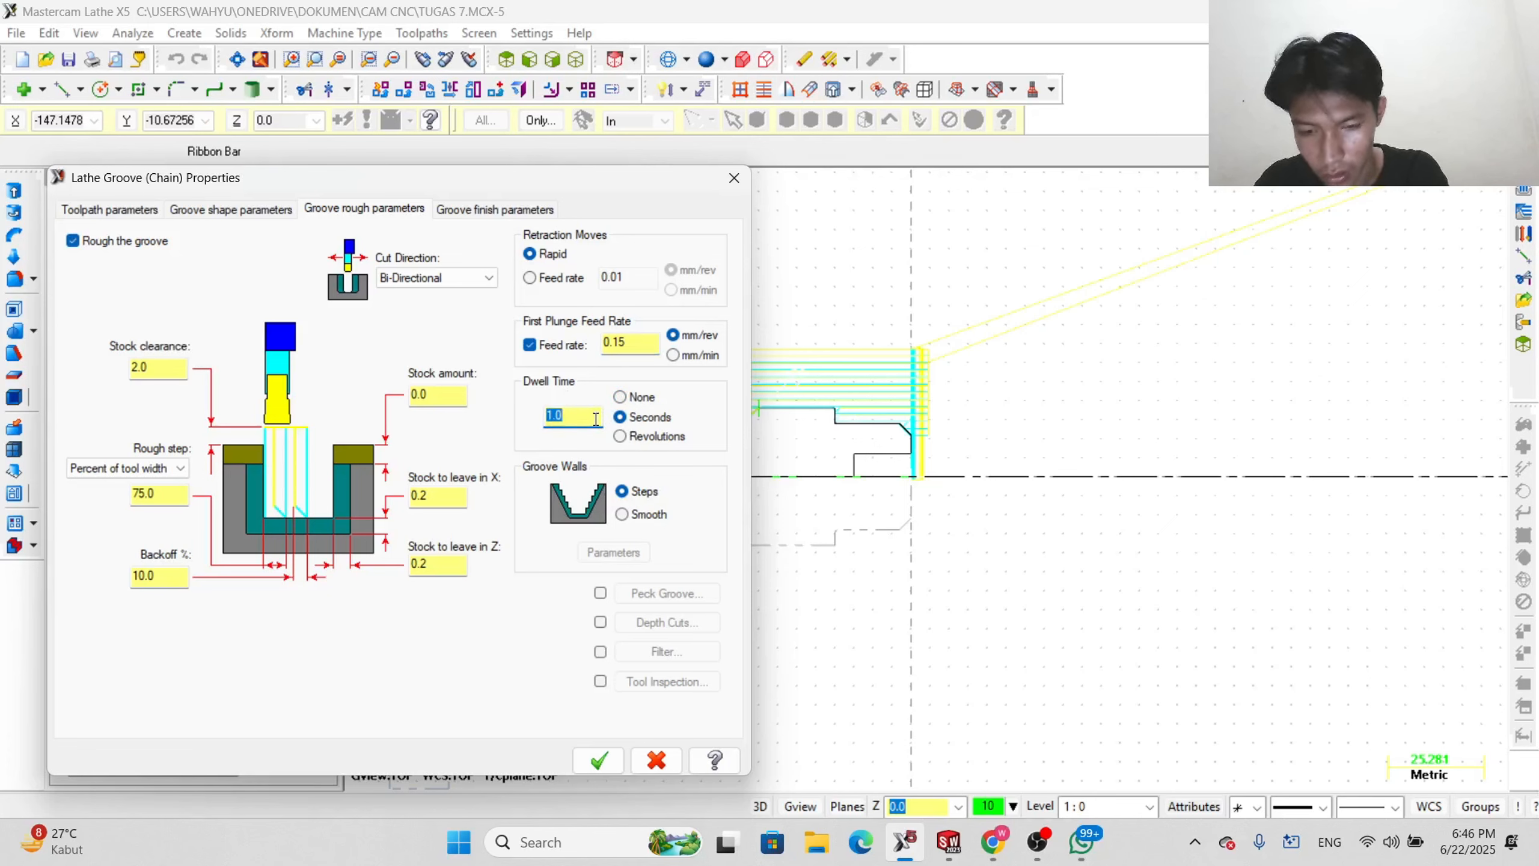
{"action": "type", "text": "0.5"}
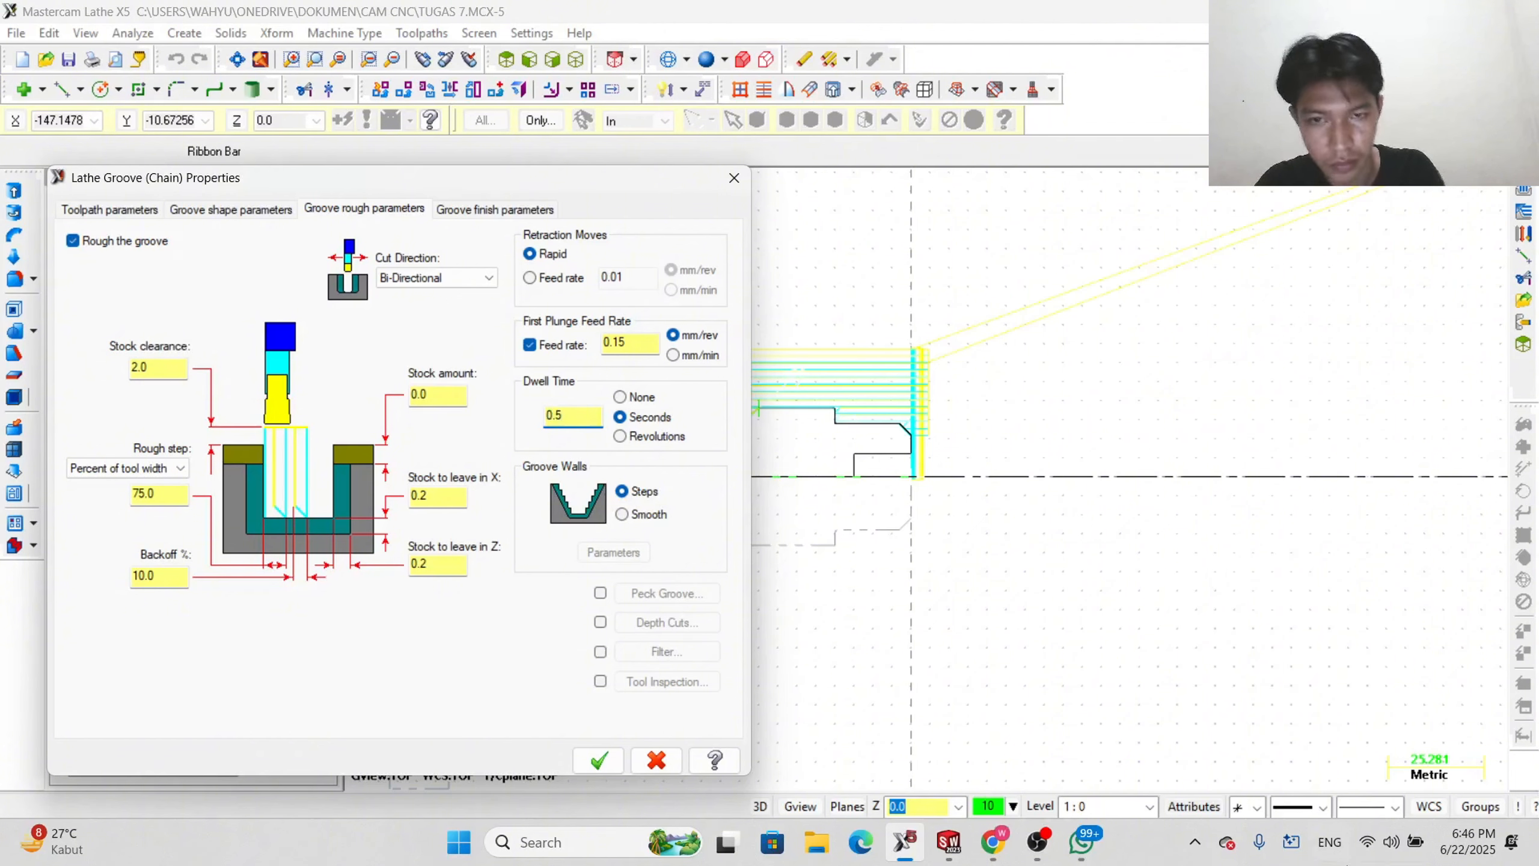
- Set the groove roughing stock to leave in X and Z to 0 and generate the groove toolpath
{"action": "left_click", "coordinate": [450, 494]}
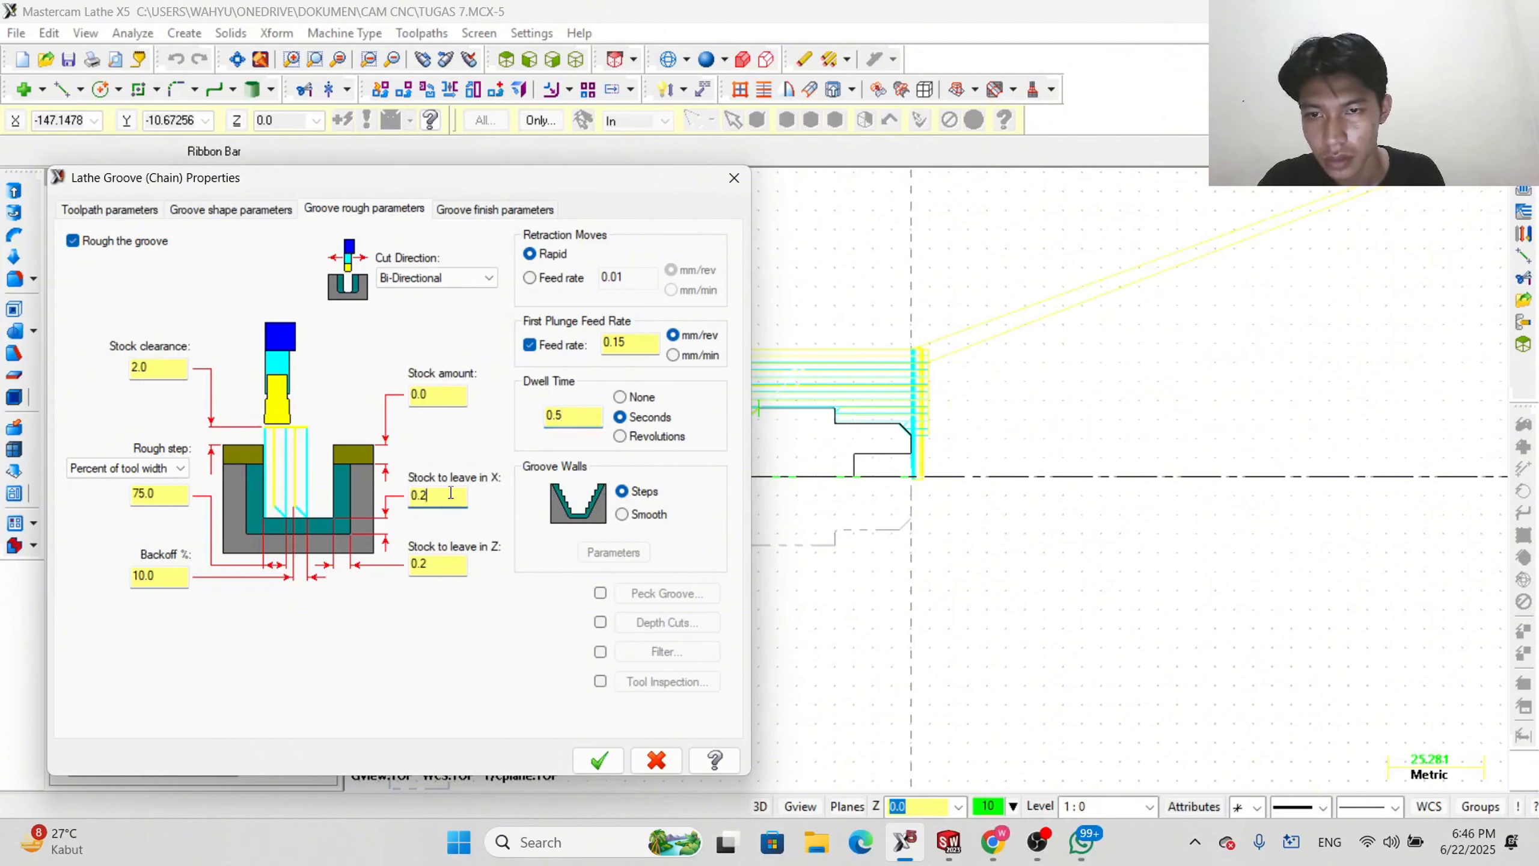
{"action": "type", "text": "0"}
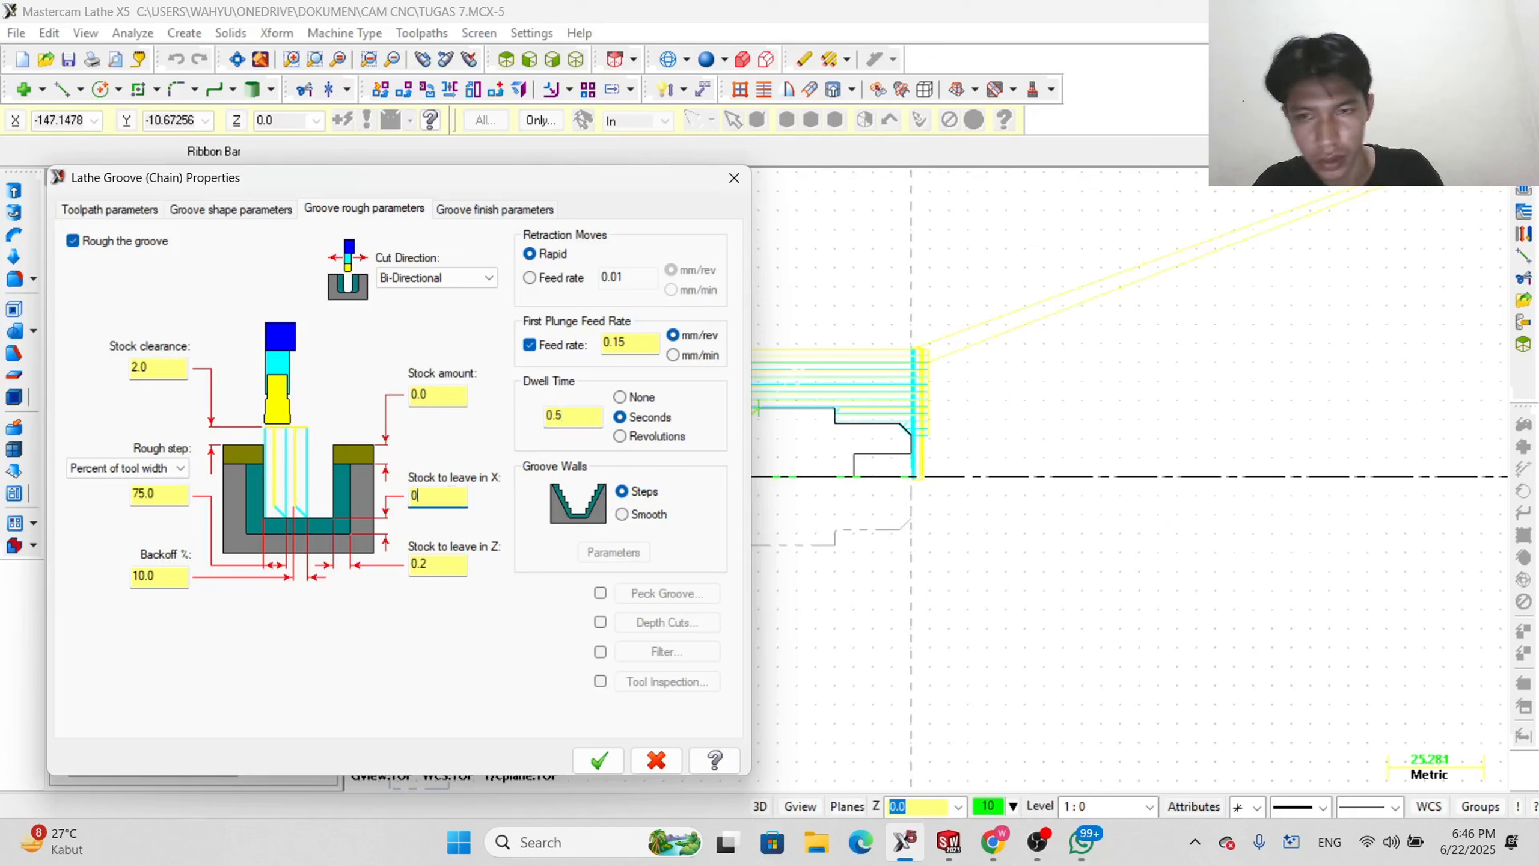
{"action": "key", "text": "Tab"}
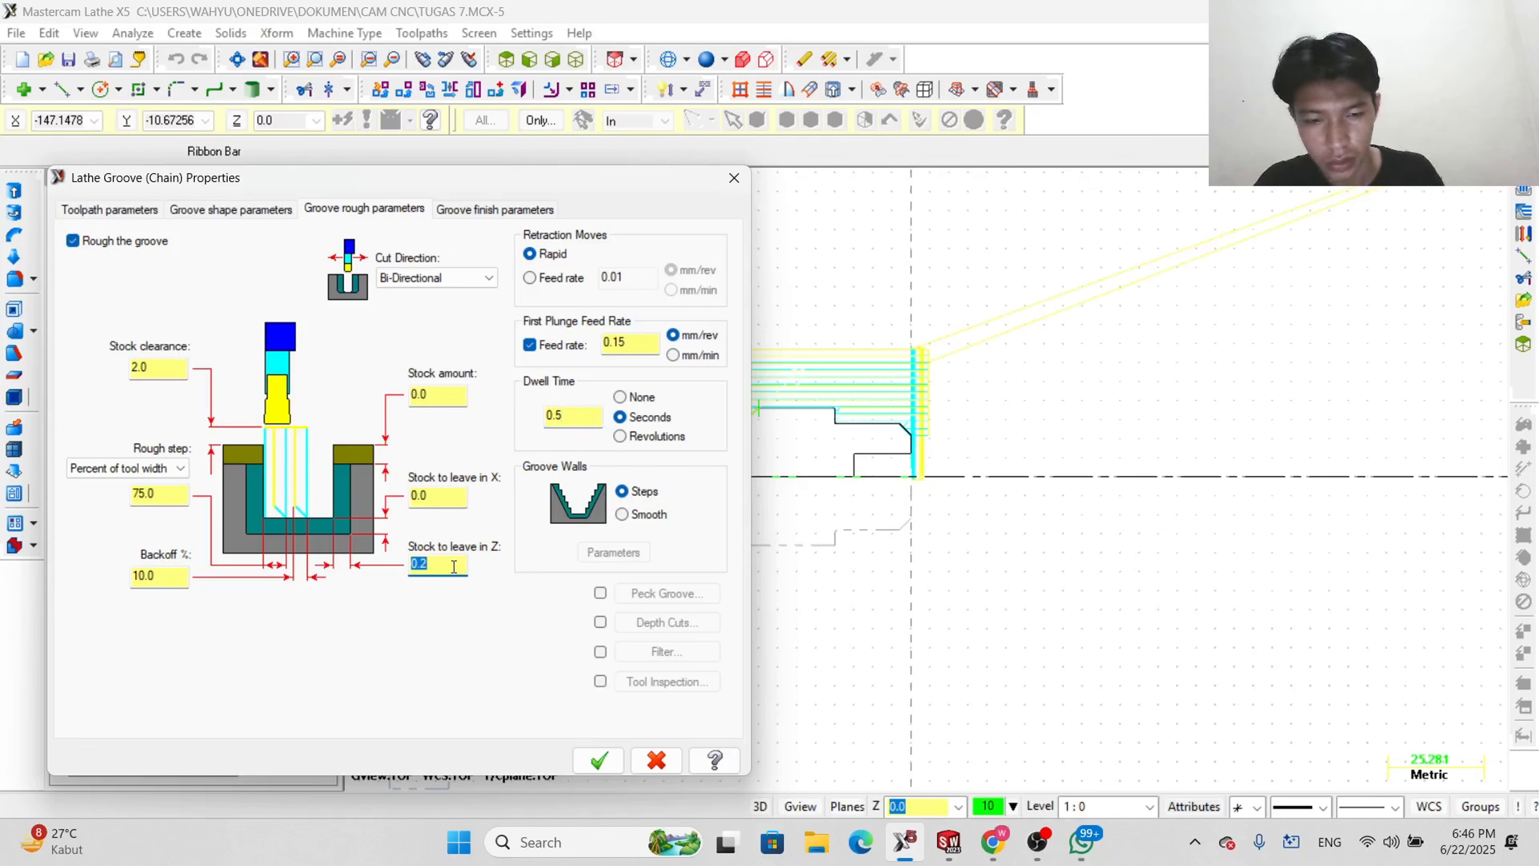
{"action": "type", "text": "0"}
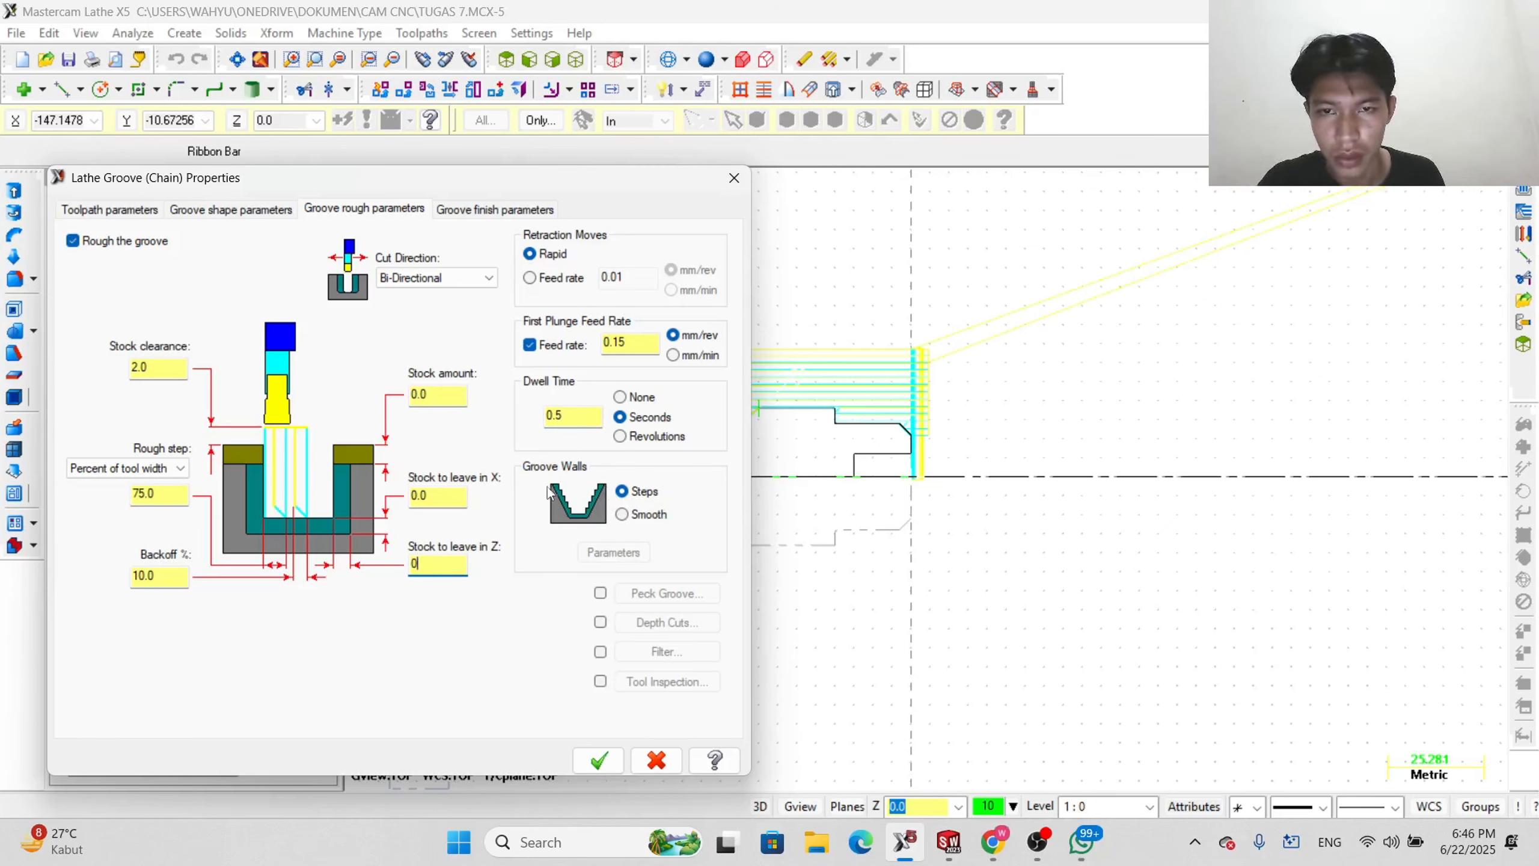
{"action": "left_click", "coordinate": [599, 760]}
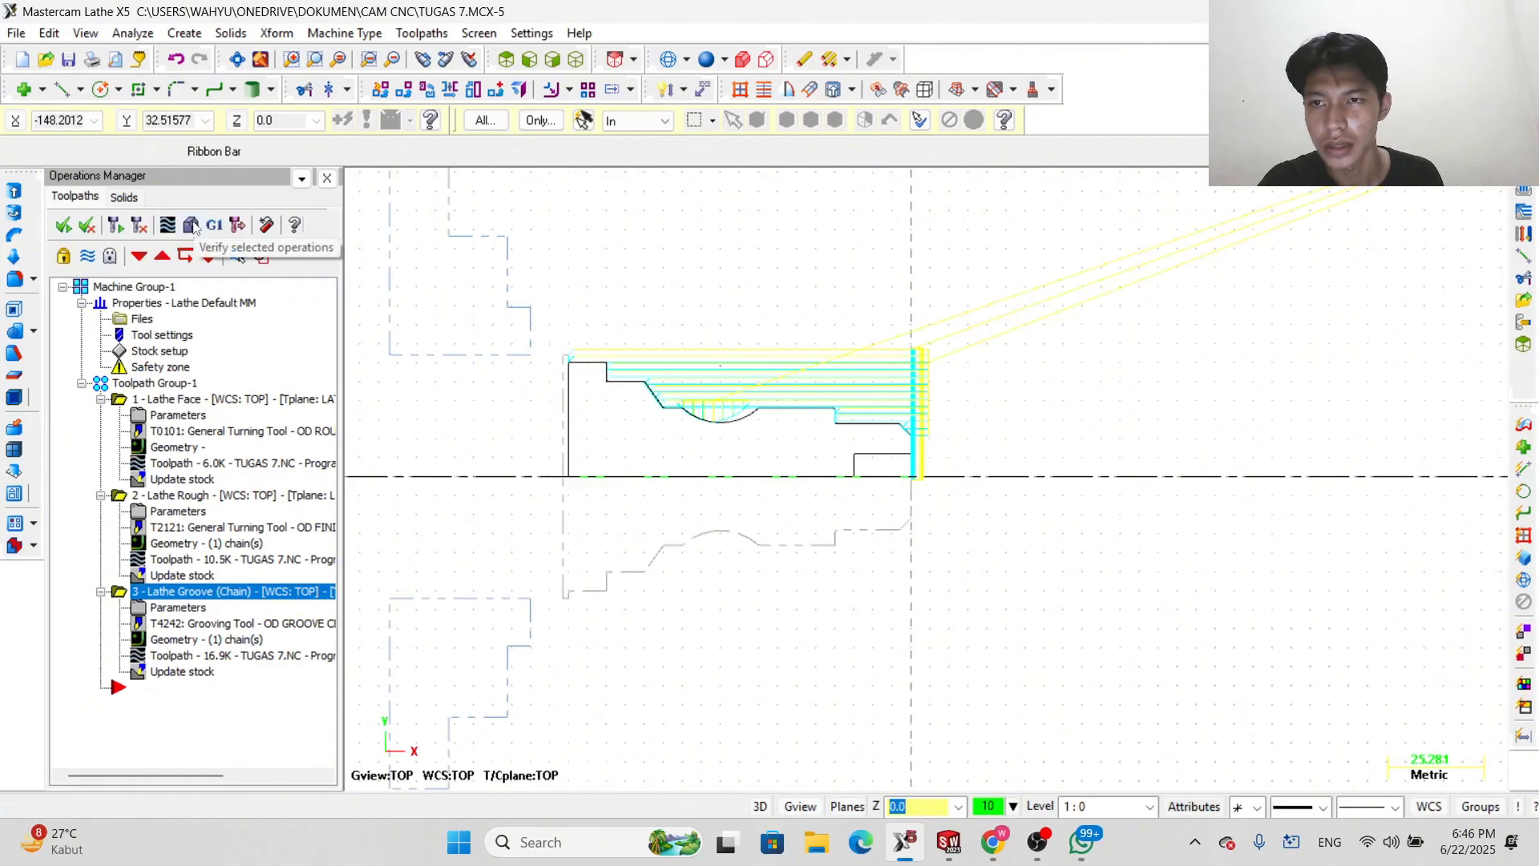
- Run the Verify simulation of the face, rough and groove toolpaths in the isometric view
{"action": "left_click", "coordinate": [193, 227]}
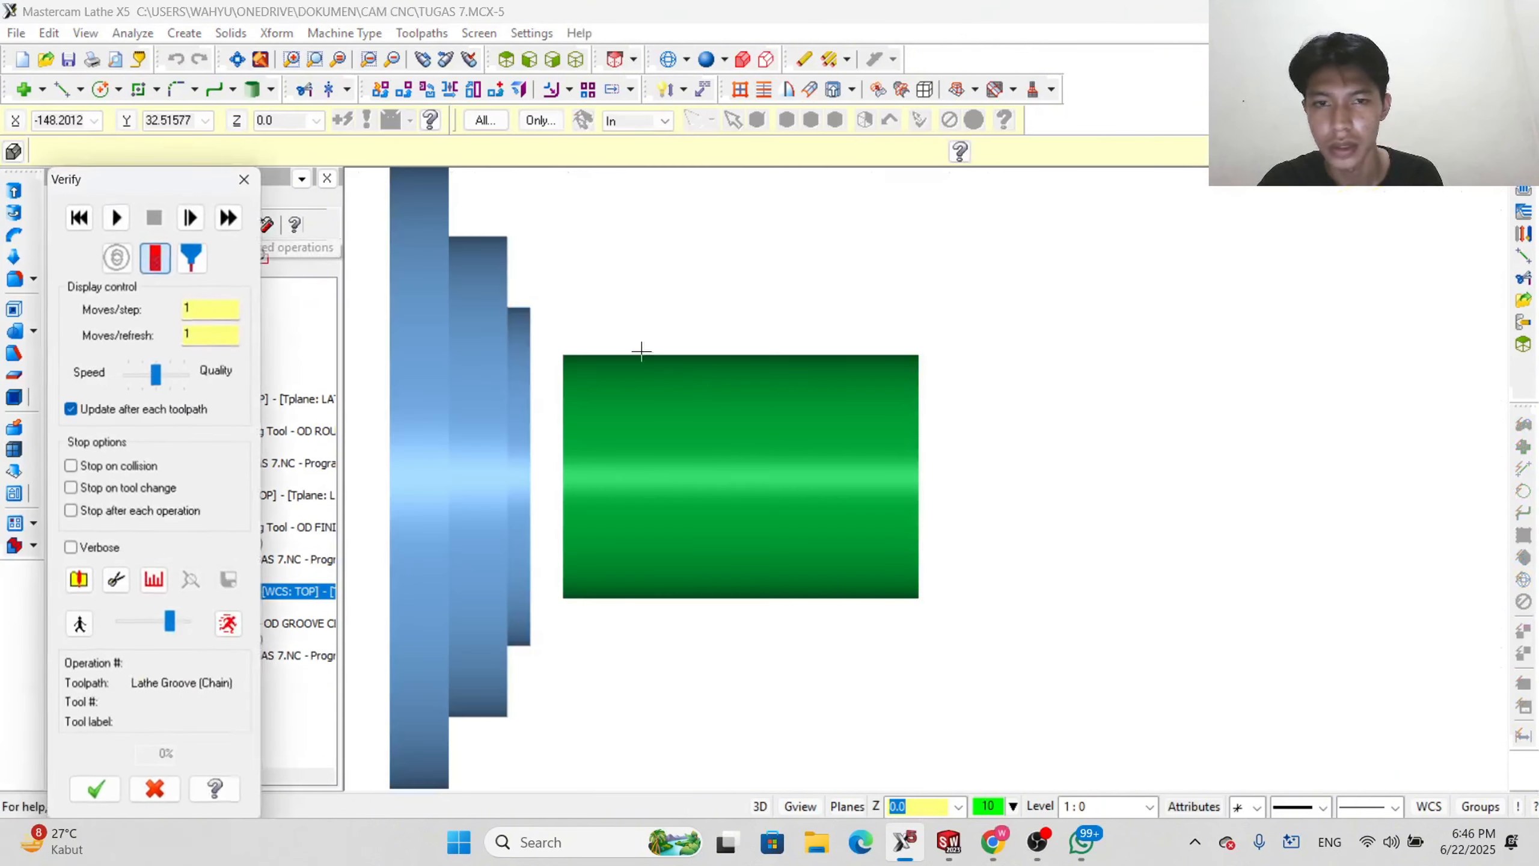
{"action": "left_click", "coordinate": [121, 217]}
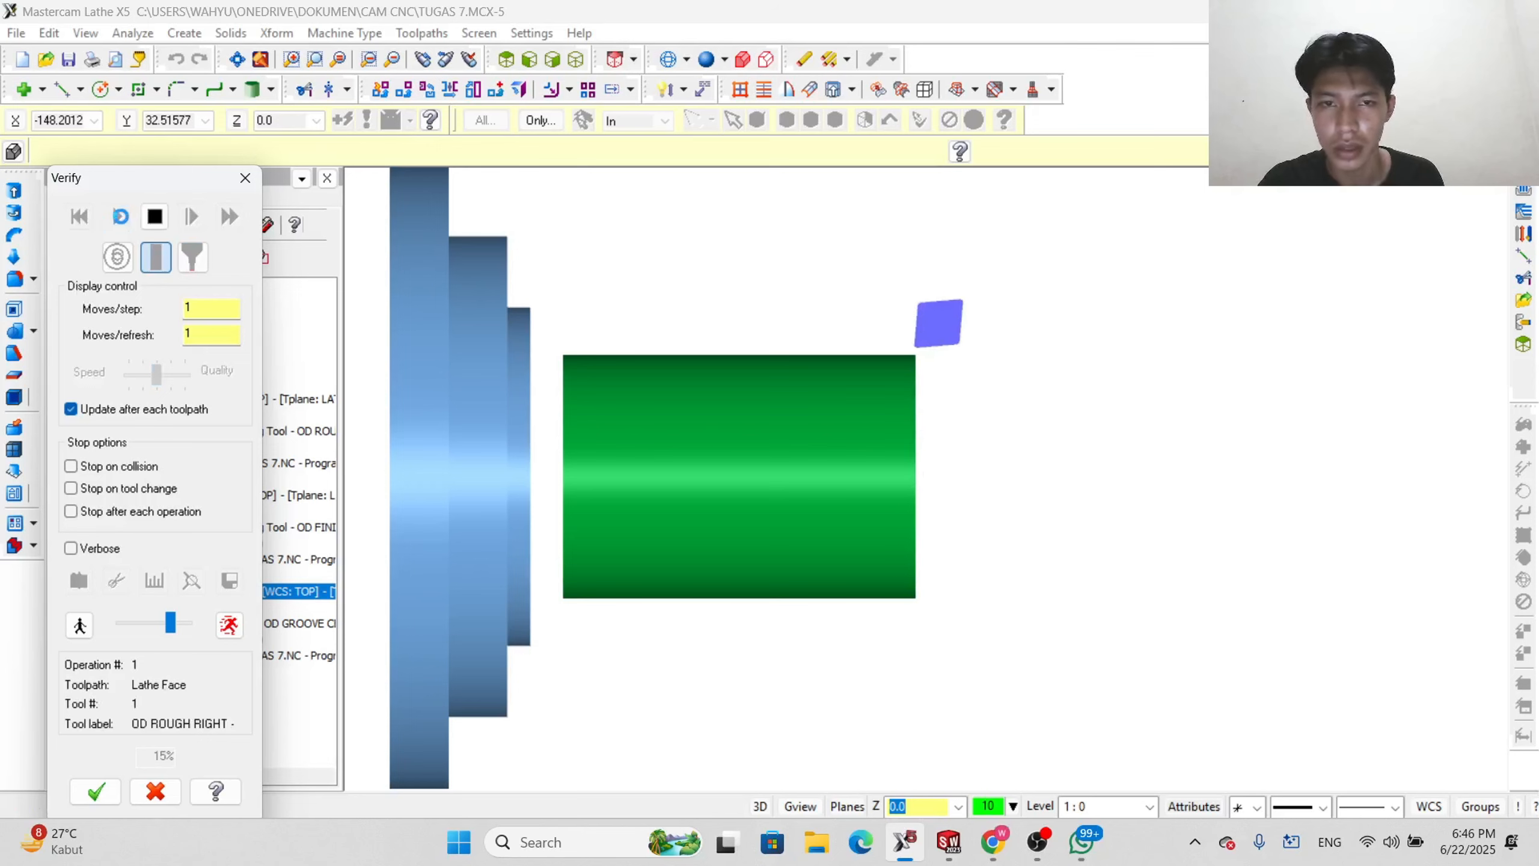
{"action": "left_click", "coordinate": [779, 321]}
{"action": "right_click", "coordinate": [779, 321]}
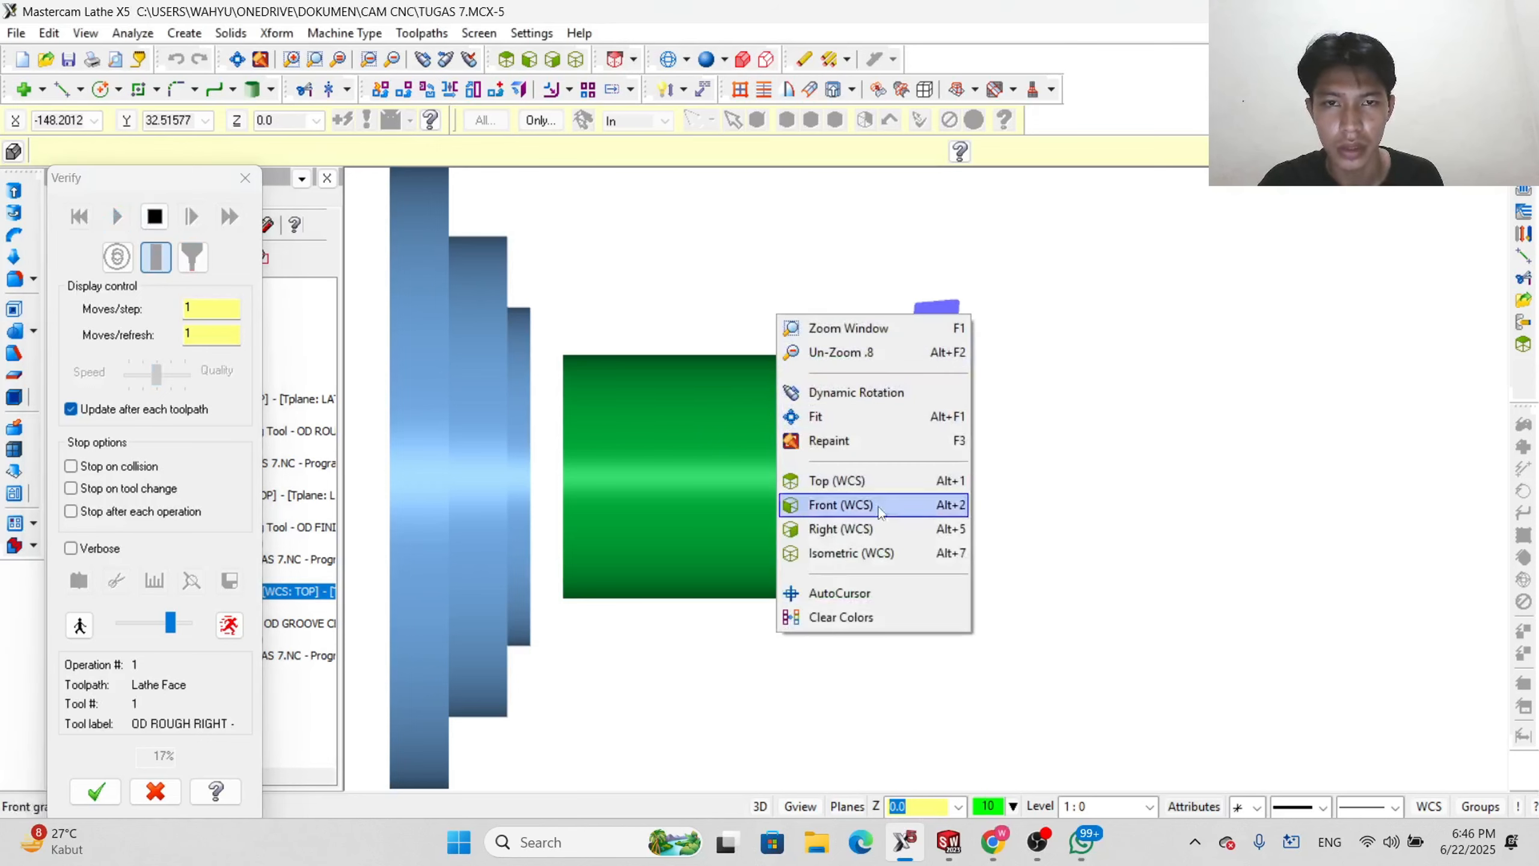
{"action": "left_click", "coordinate": [885, 553]}
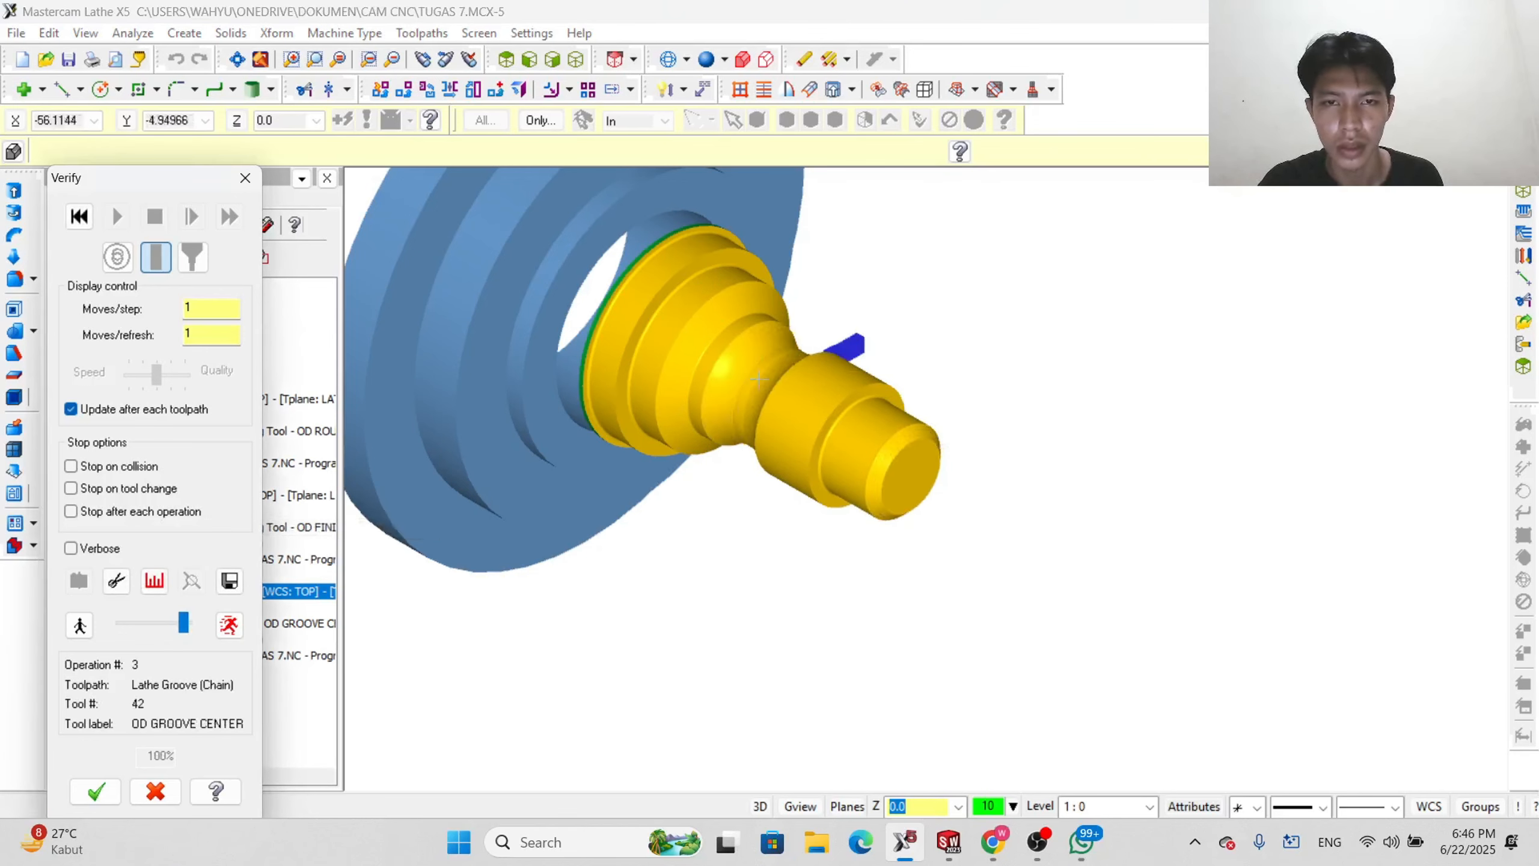
- Inspect the machined groove and shaft steps from the side, and close the verification
{"action": "middle_click_drag", "start_coordinate": [739, 551], "coordinate": [768, 390]}
{"action": "scroll", "coordinate": [768, 391], "scroll_direction": "up", "scroll_amount": 5}
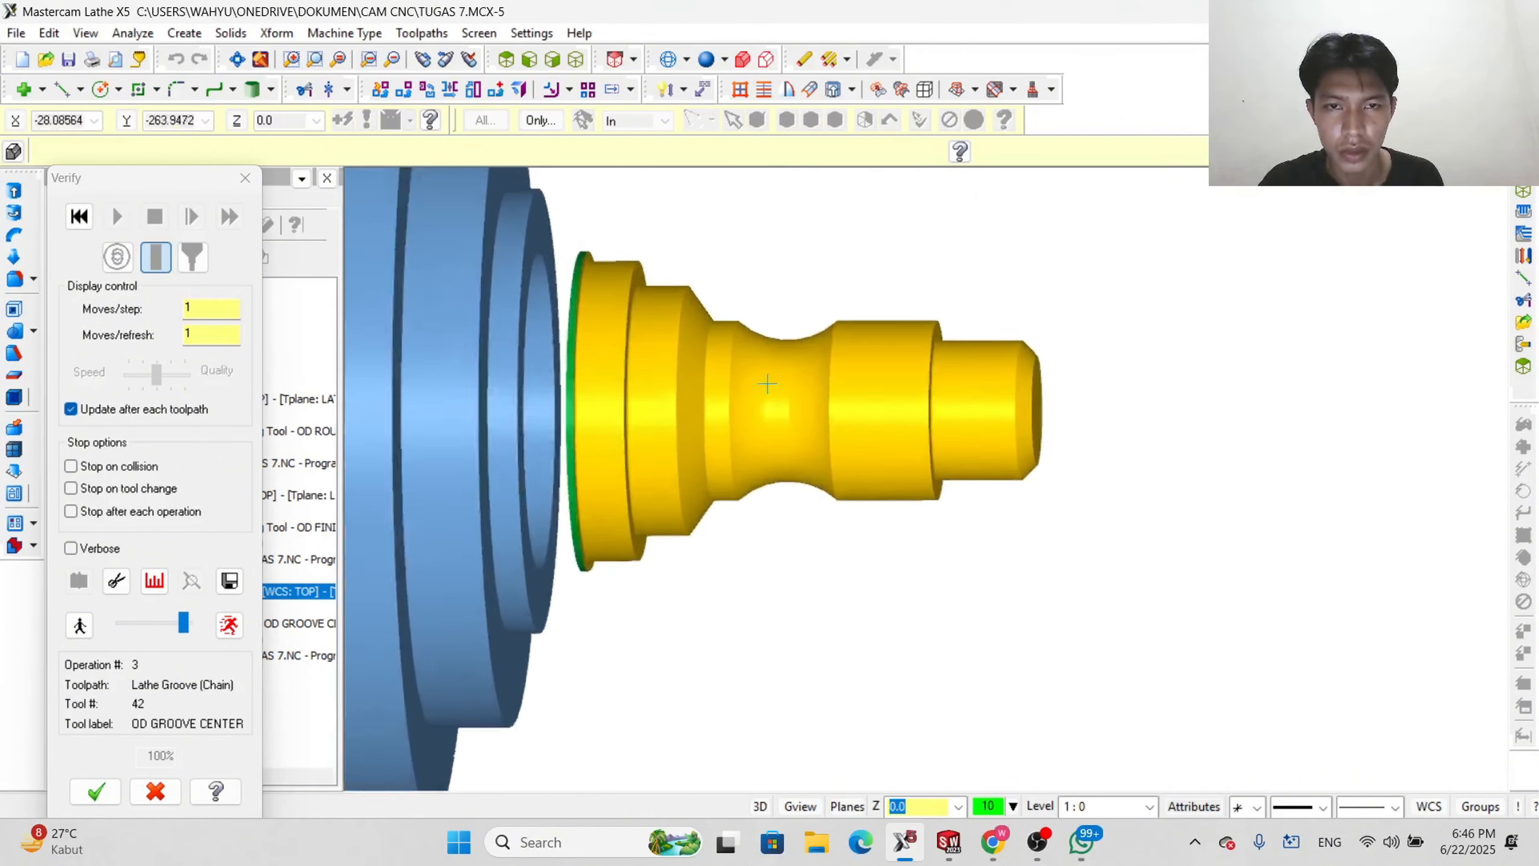
{"action": "middle_click_drag", "start_coordinate": [791, 546], "coordinate": [746, 539]}
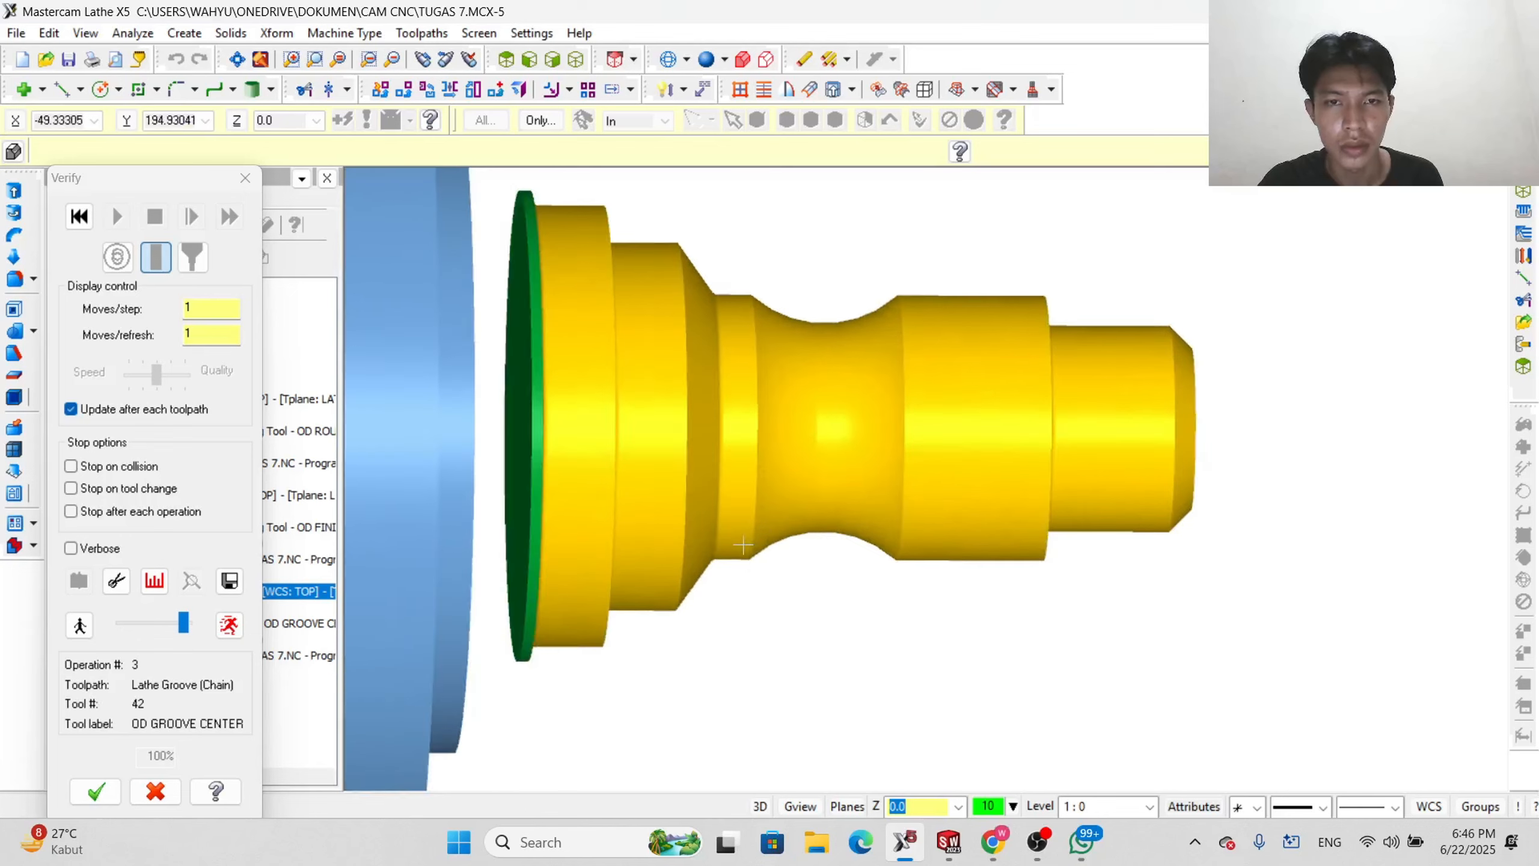
{"action": "left_click", "coordinate": [155, 795]}
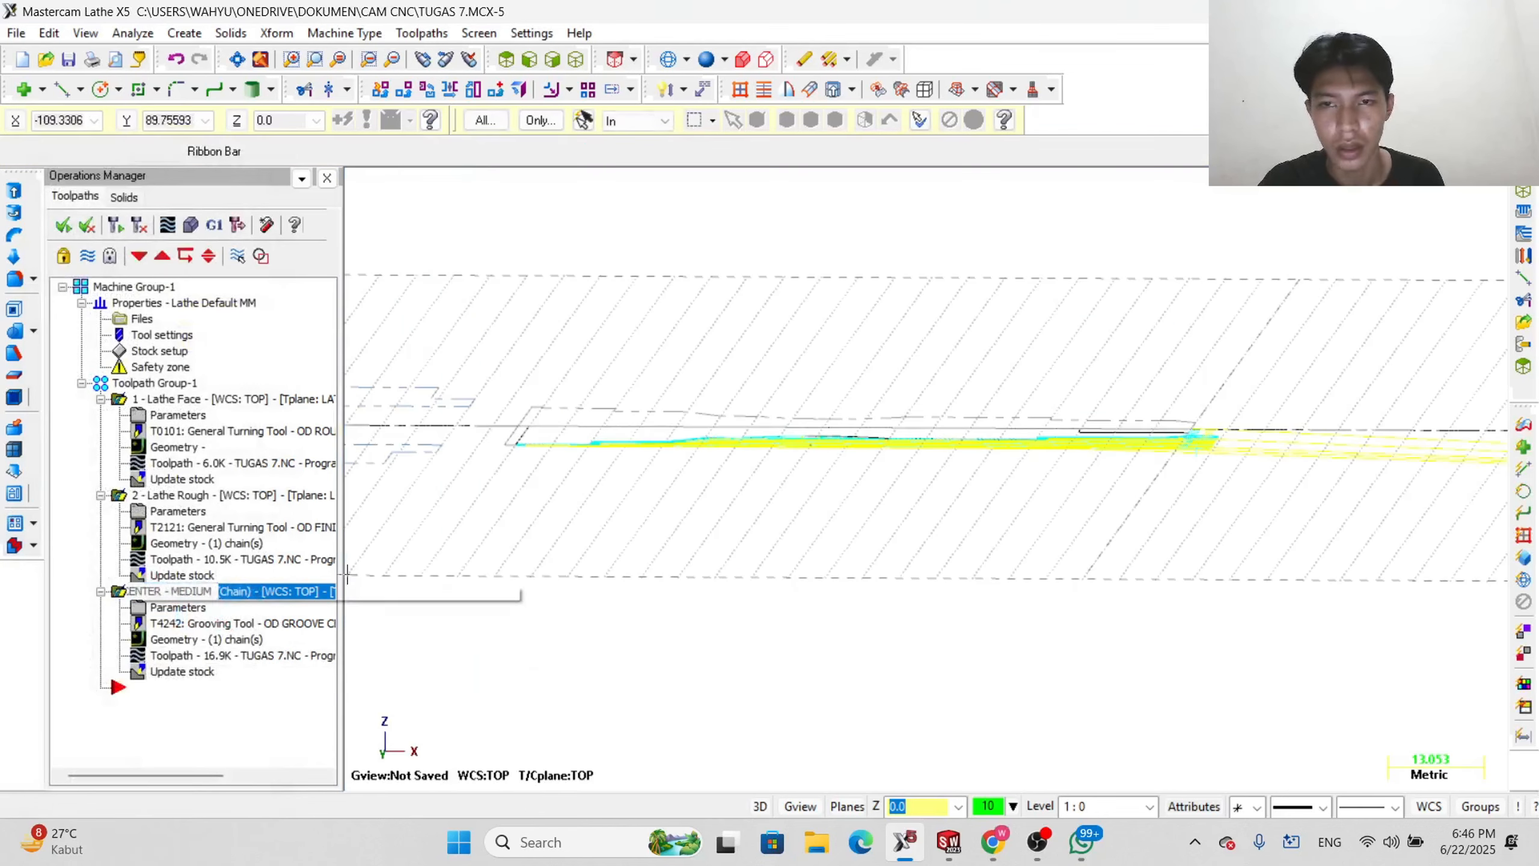
- Start a lathe drill toolpath and choose the 6 mm end mill T132132 as its tool
{"action": "right_click", "coordinate": [718, 203]}
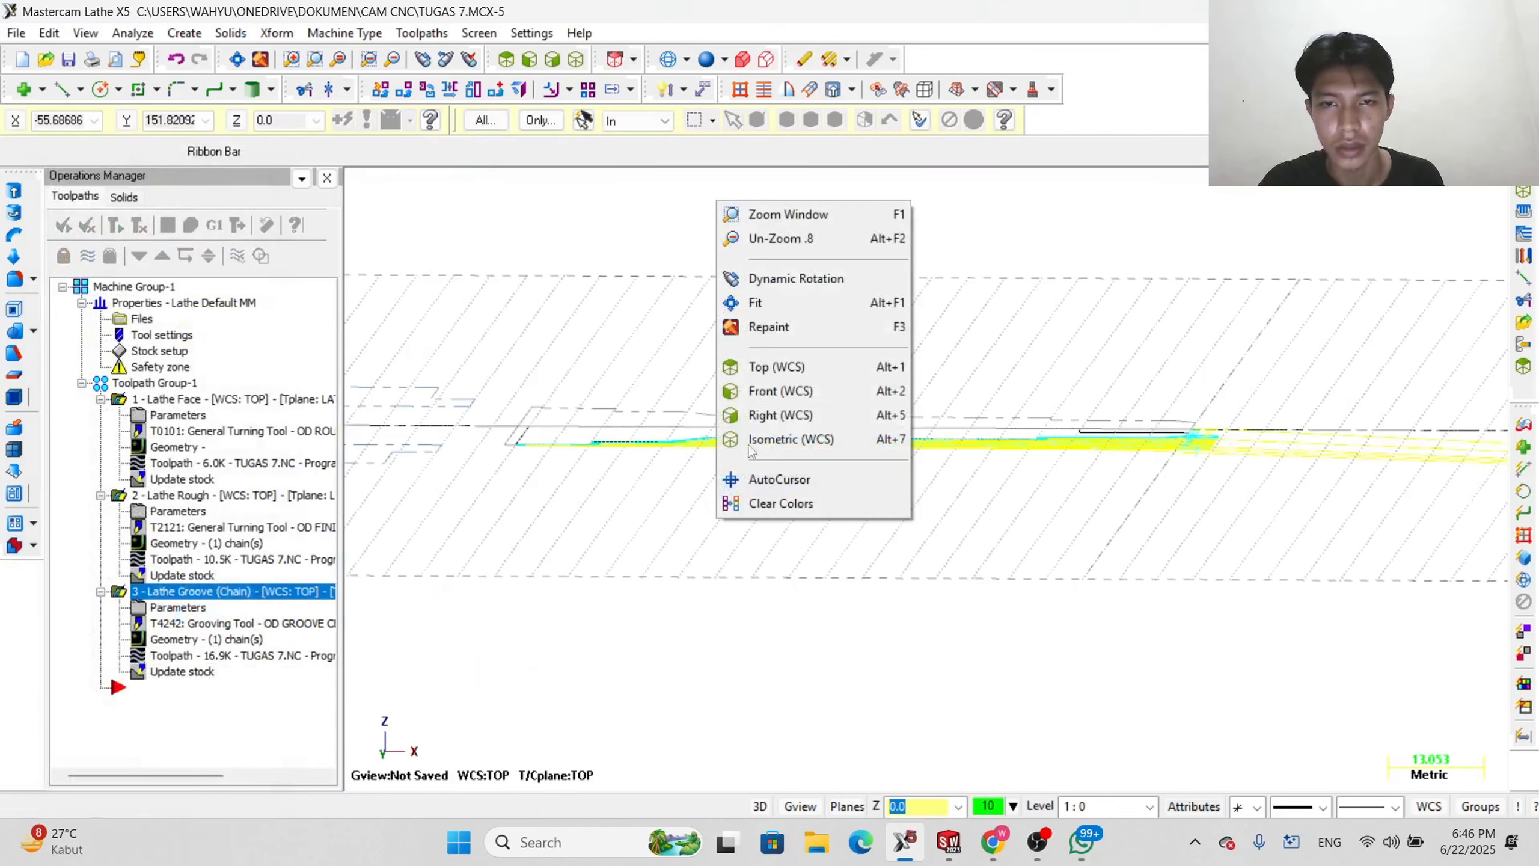
{"action": "left_click", "coordinate": [810, 389]}
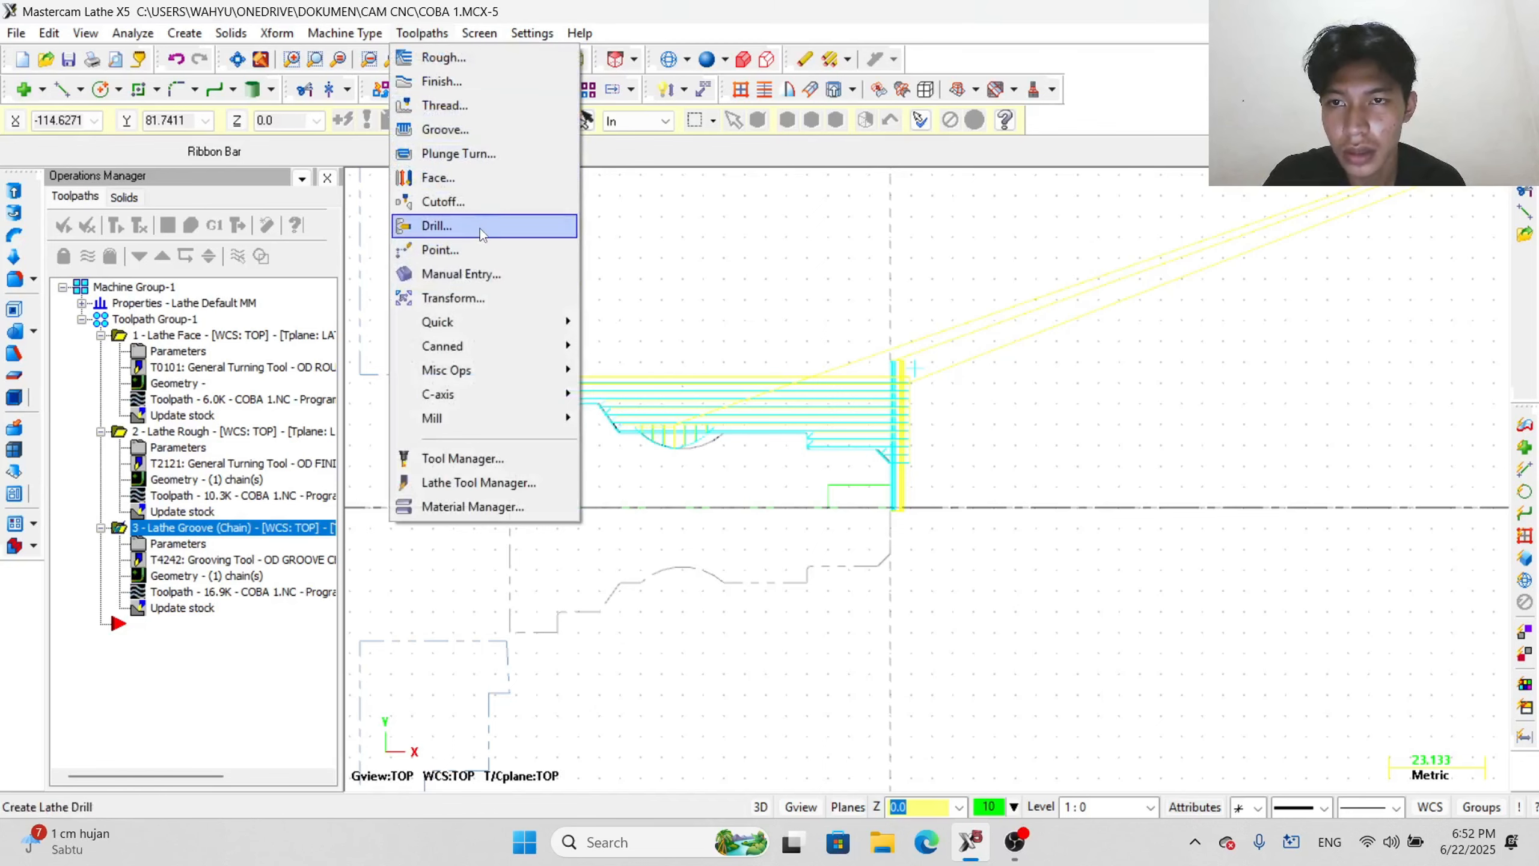
{"action": "left_click", "coordinate": [480, 228]}
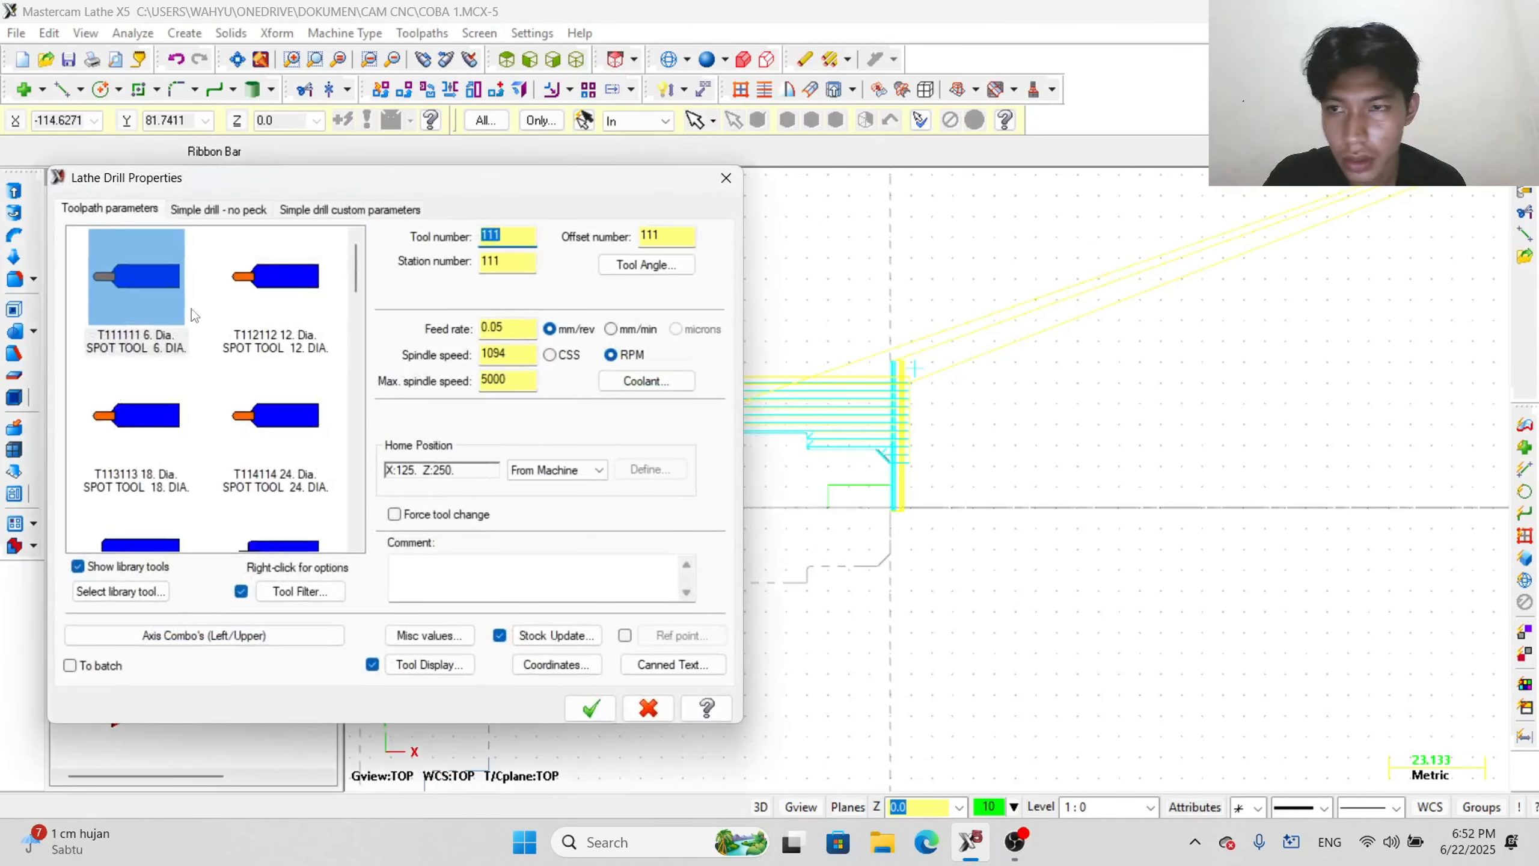
{"action": "scroll", "coordinate": [270, 417], "scroll_direction": "down", "scroll_amount": 5}
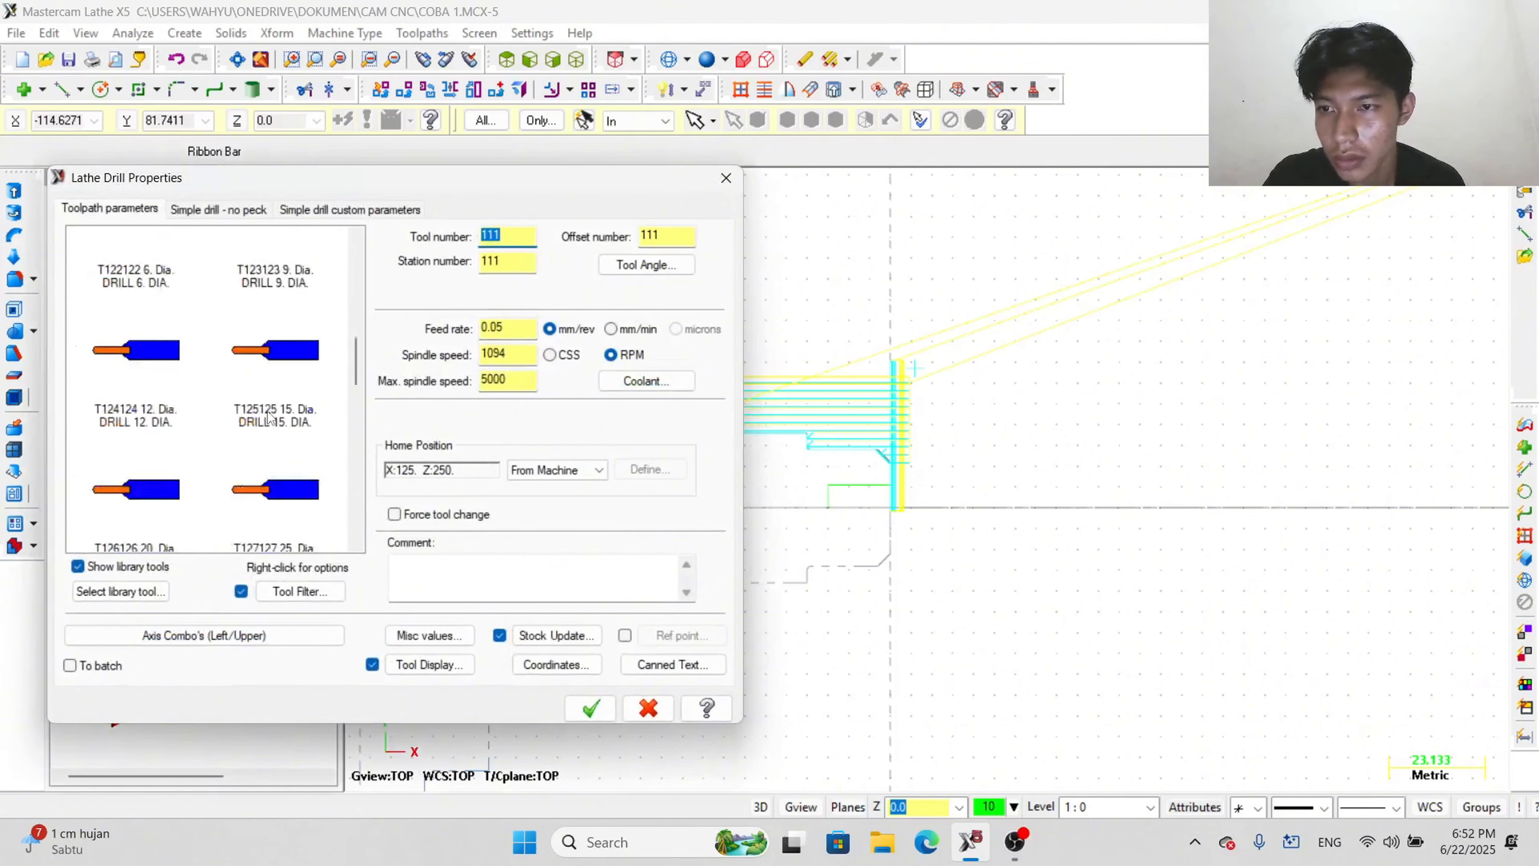
{"action": "scroll", "coordinate": [266, 360], "scroll_direction": "up", "scroll_amount": 5}
{"action": "scroll", "coordinate": [268, 351], "scroll_direction": "down", "scroll_amount": 10}
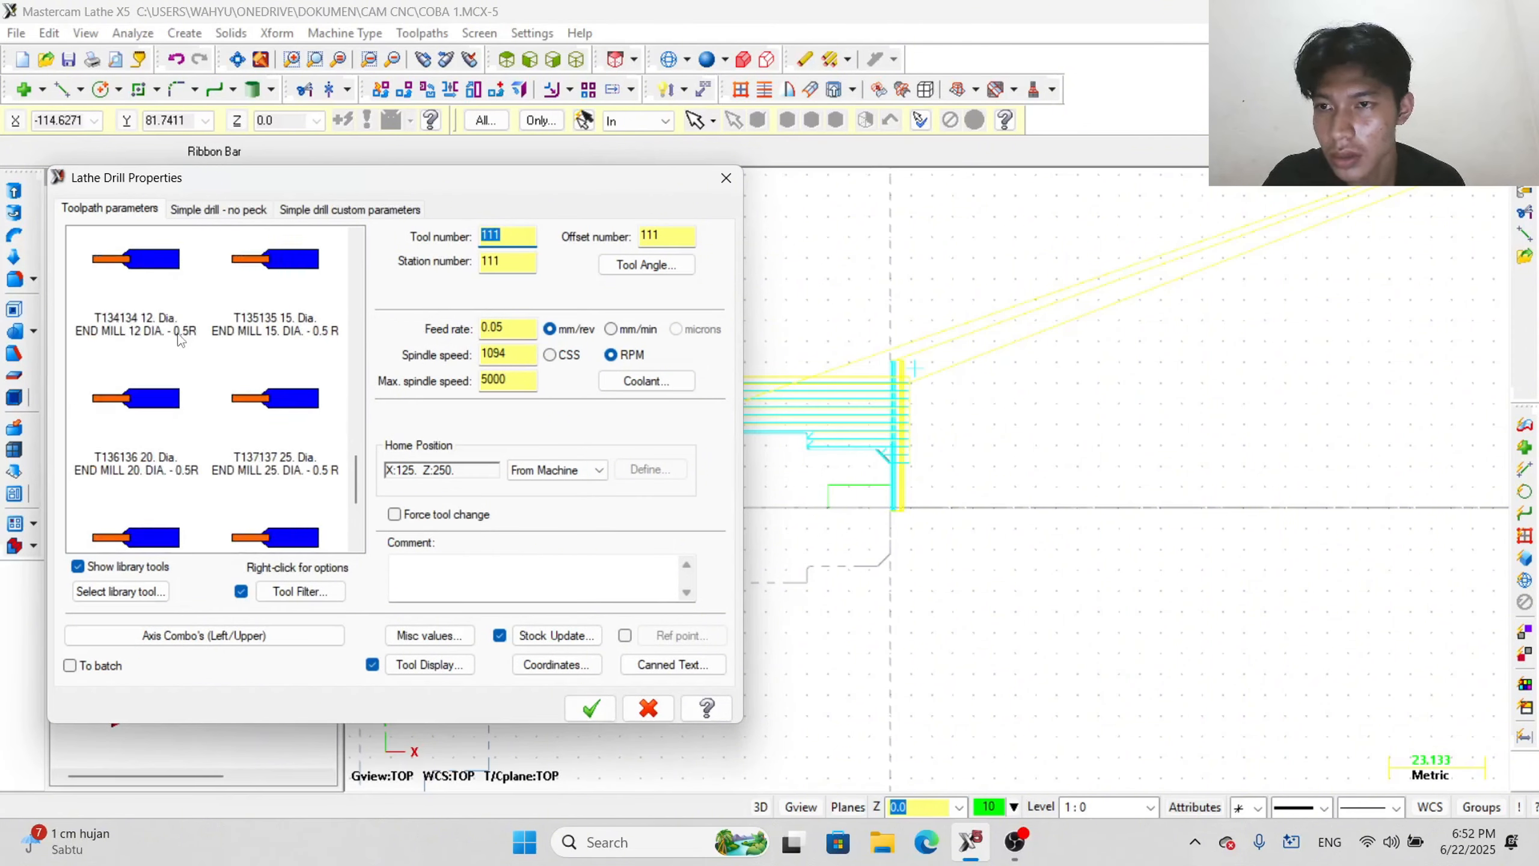
{"action": "scroll", "coordinate": [181, 341], "scroll_direction": "down", "scroll_amount": 2}
{"action": "scroll", "coordinate": [212, 341], "scroll_direction": "up", "scroll_amount": 5}
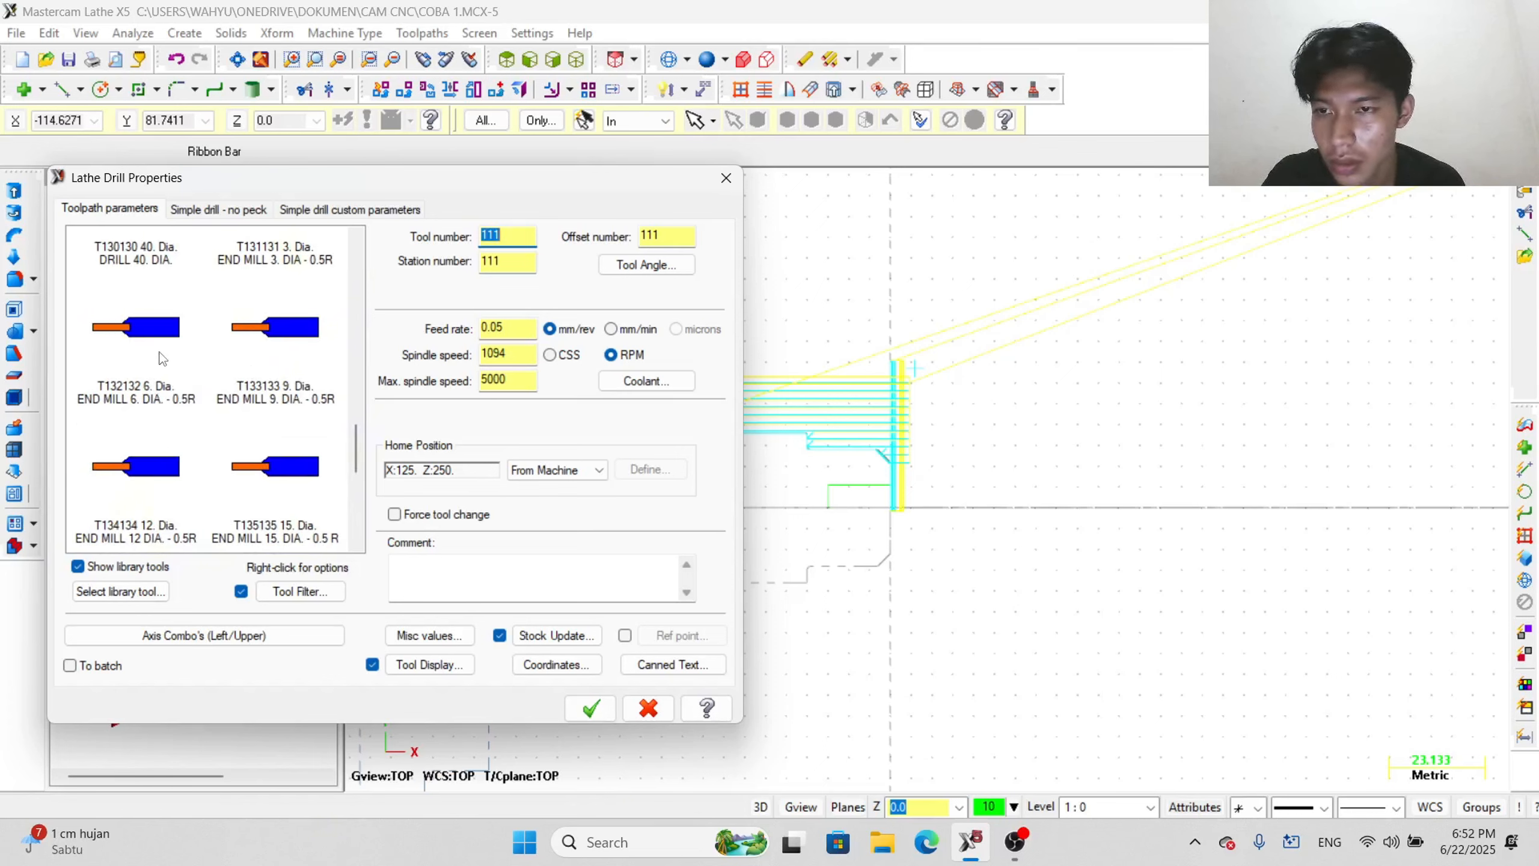
{"action": "scroll", "coordinate": [159, 353], "scroll_direction": "up", "scroll_amount": 2}
{"action": "scroll", "coordinate": [166, 374], "scroll_direction": "down", "scroll_amount": 1}
{"action": "scroll", "coordinate": [161, 415], "scroll_direction": "down", "scroll_amount": 1}
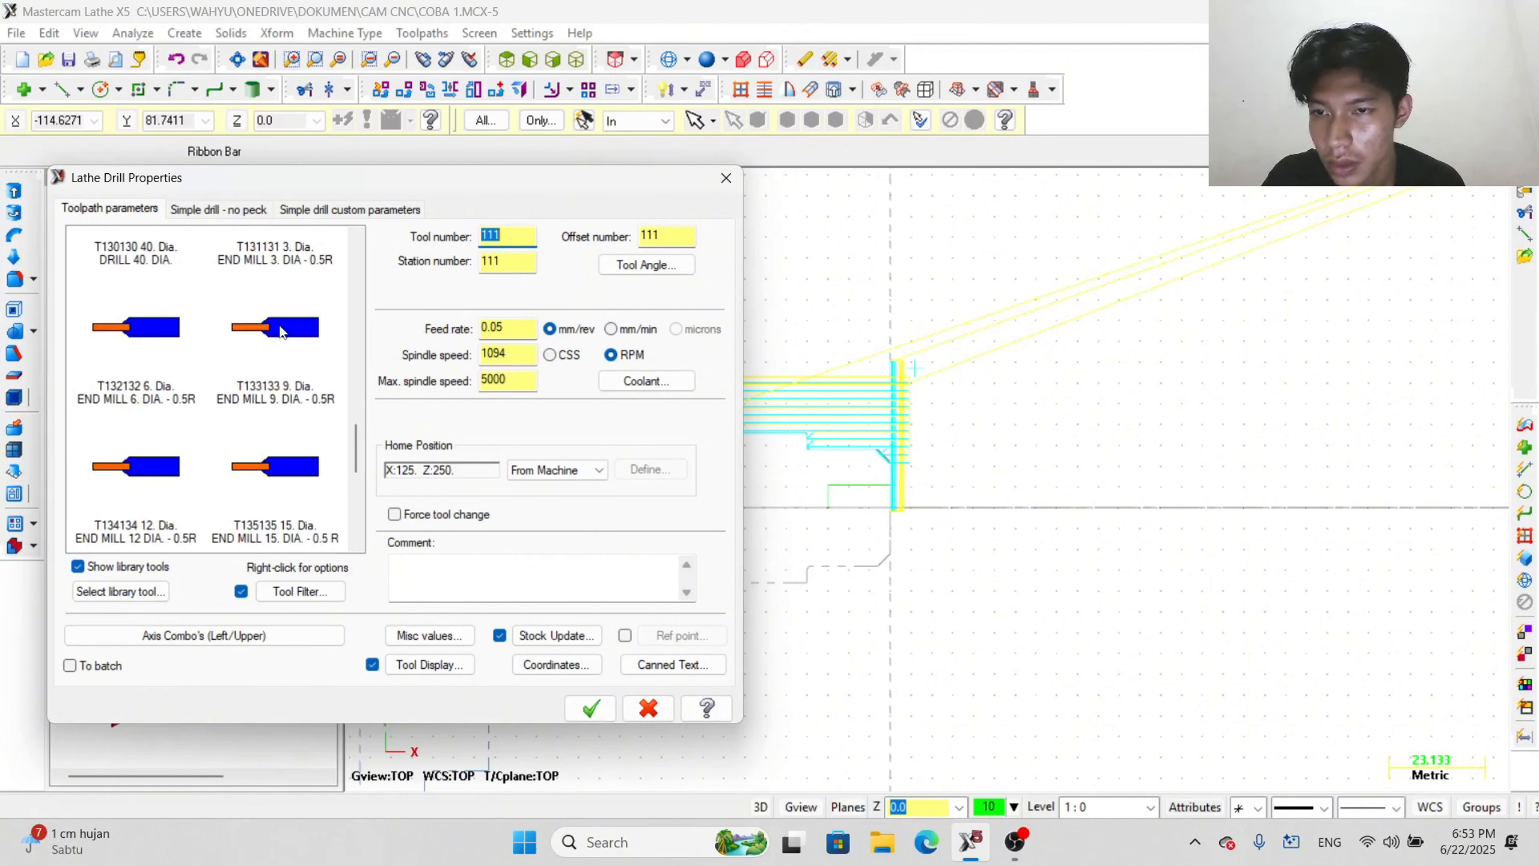
{"action": "left_click", "coordinate": [139, 356]}
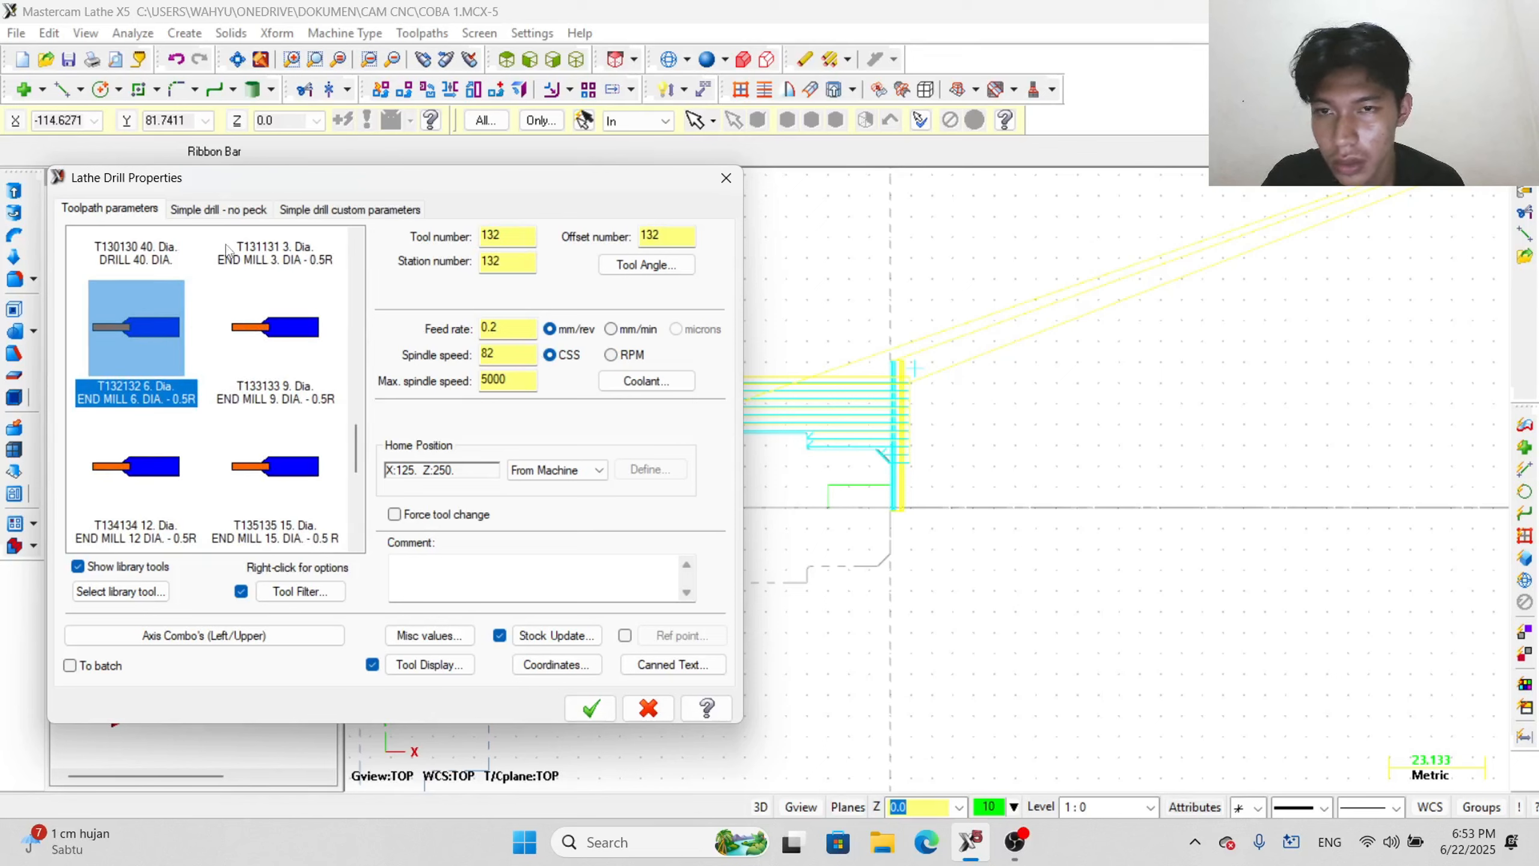
- Set the simple drill cycle's incremental depth to -15 mm
{"action": "left_click", "coordinate": [229, 211]}
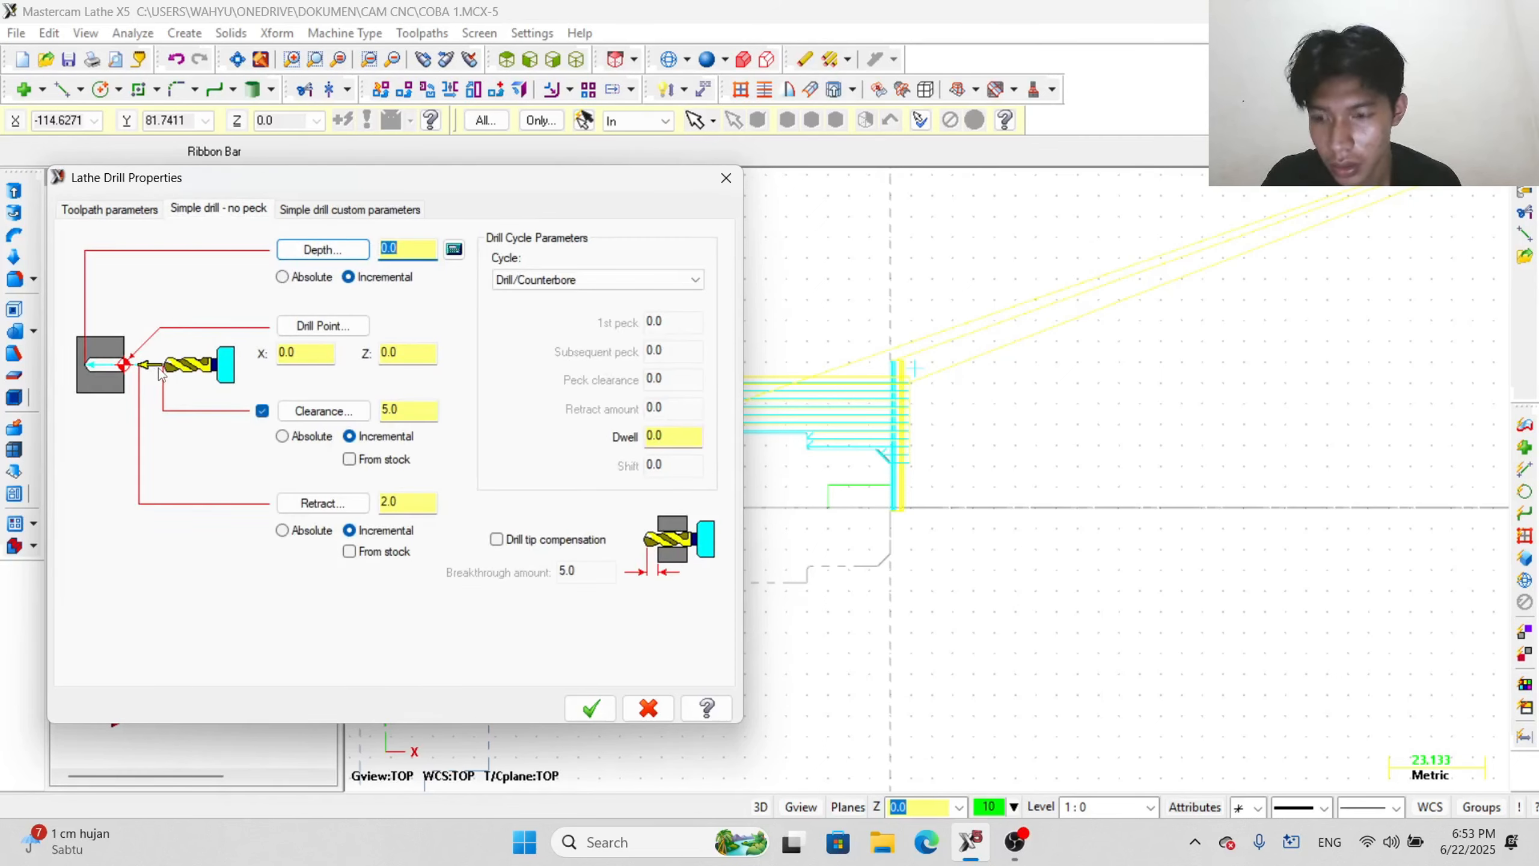
{"action": "type", "text": "1"}
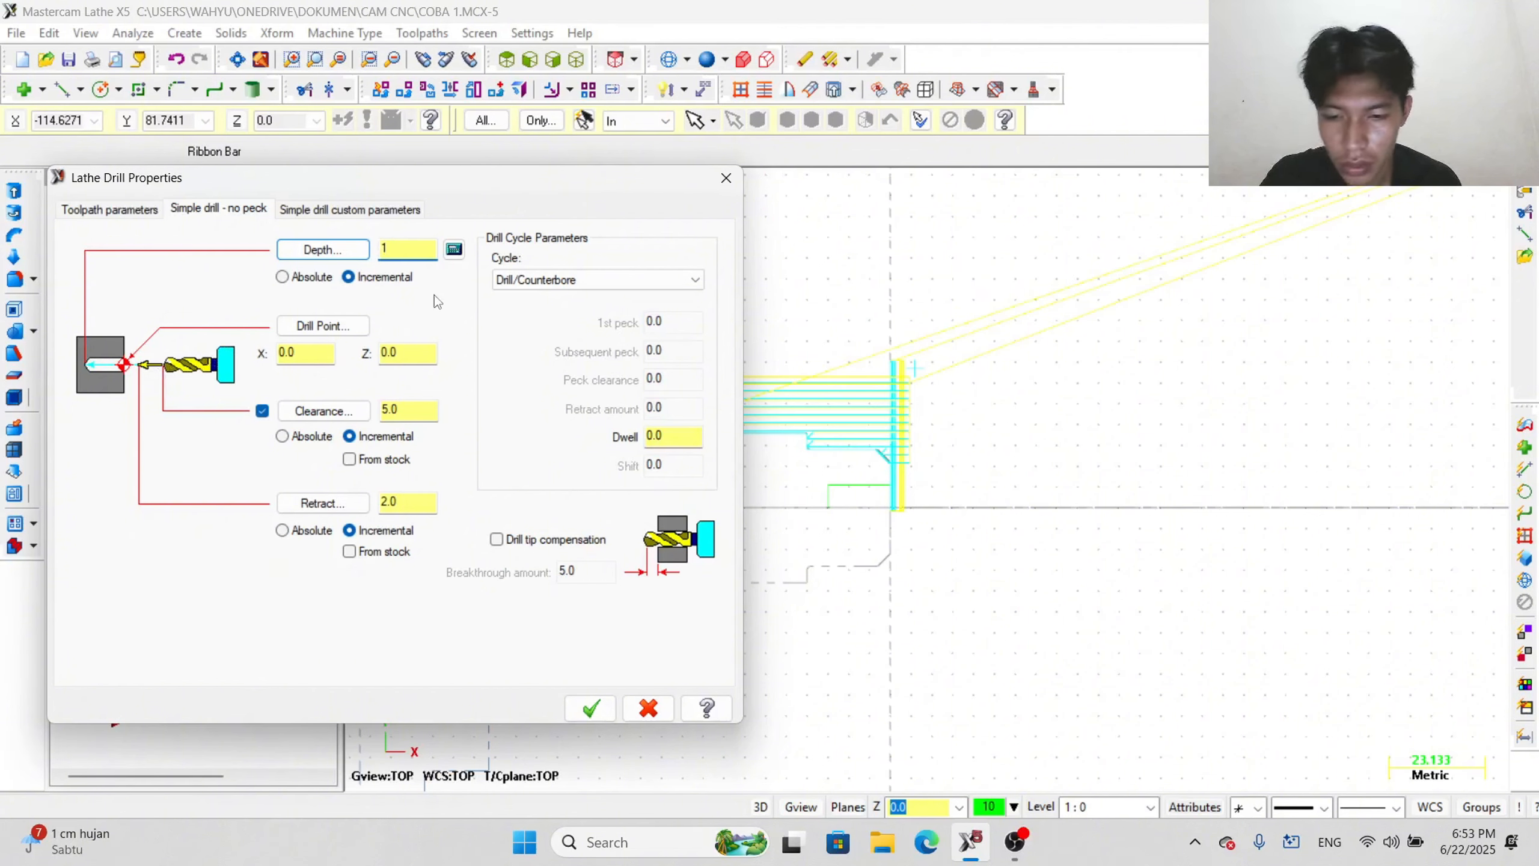
{"action": "type", "text": "-15"}
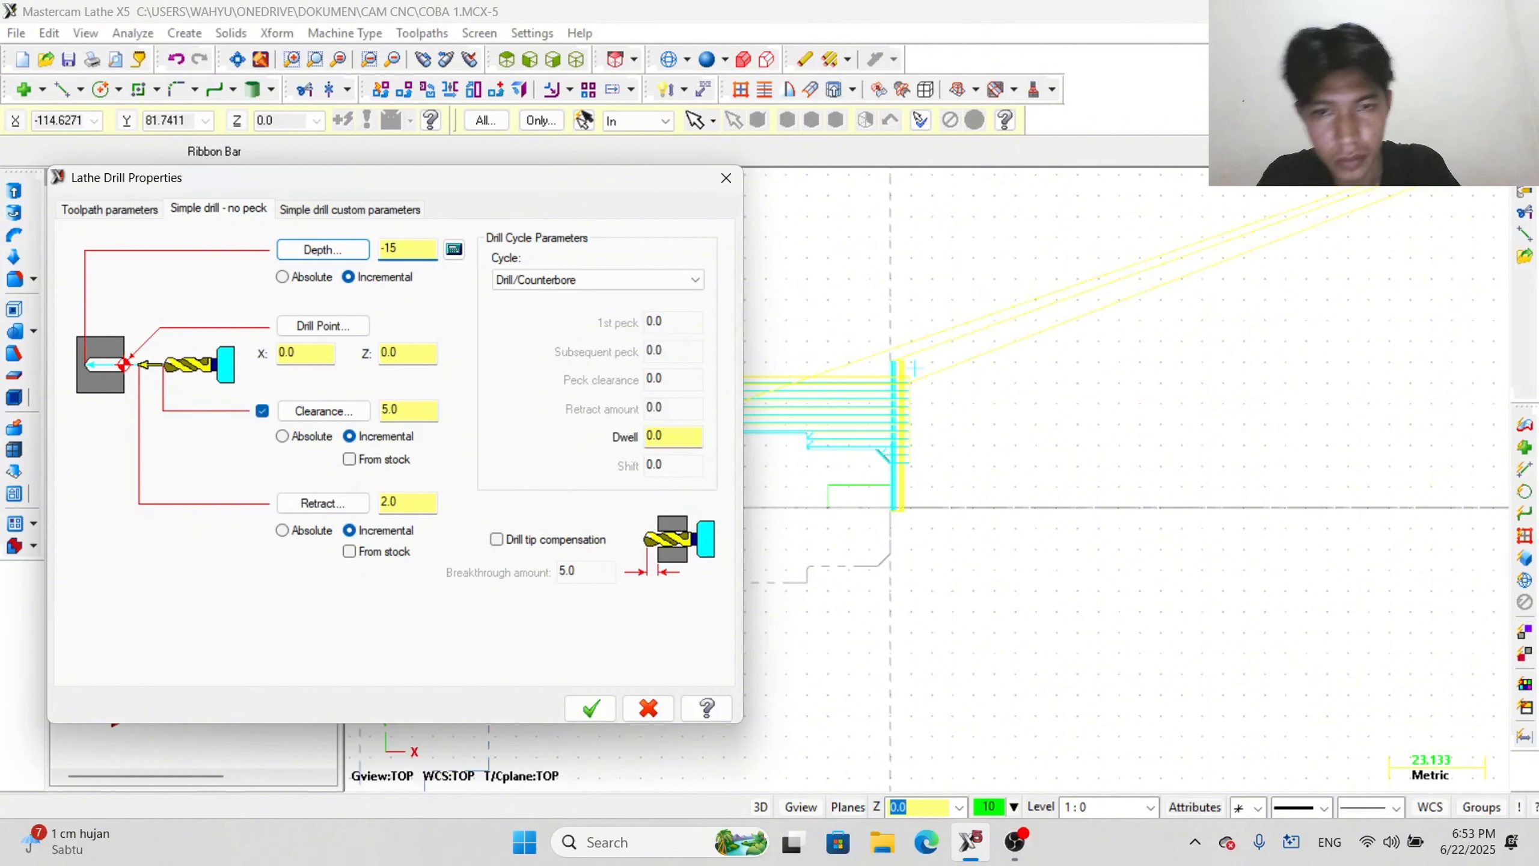
{"action": "key", "text": "Return"}
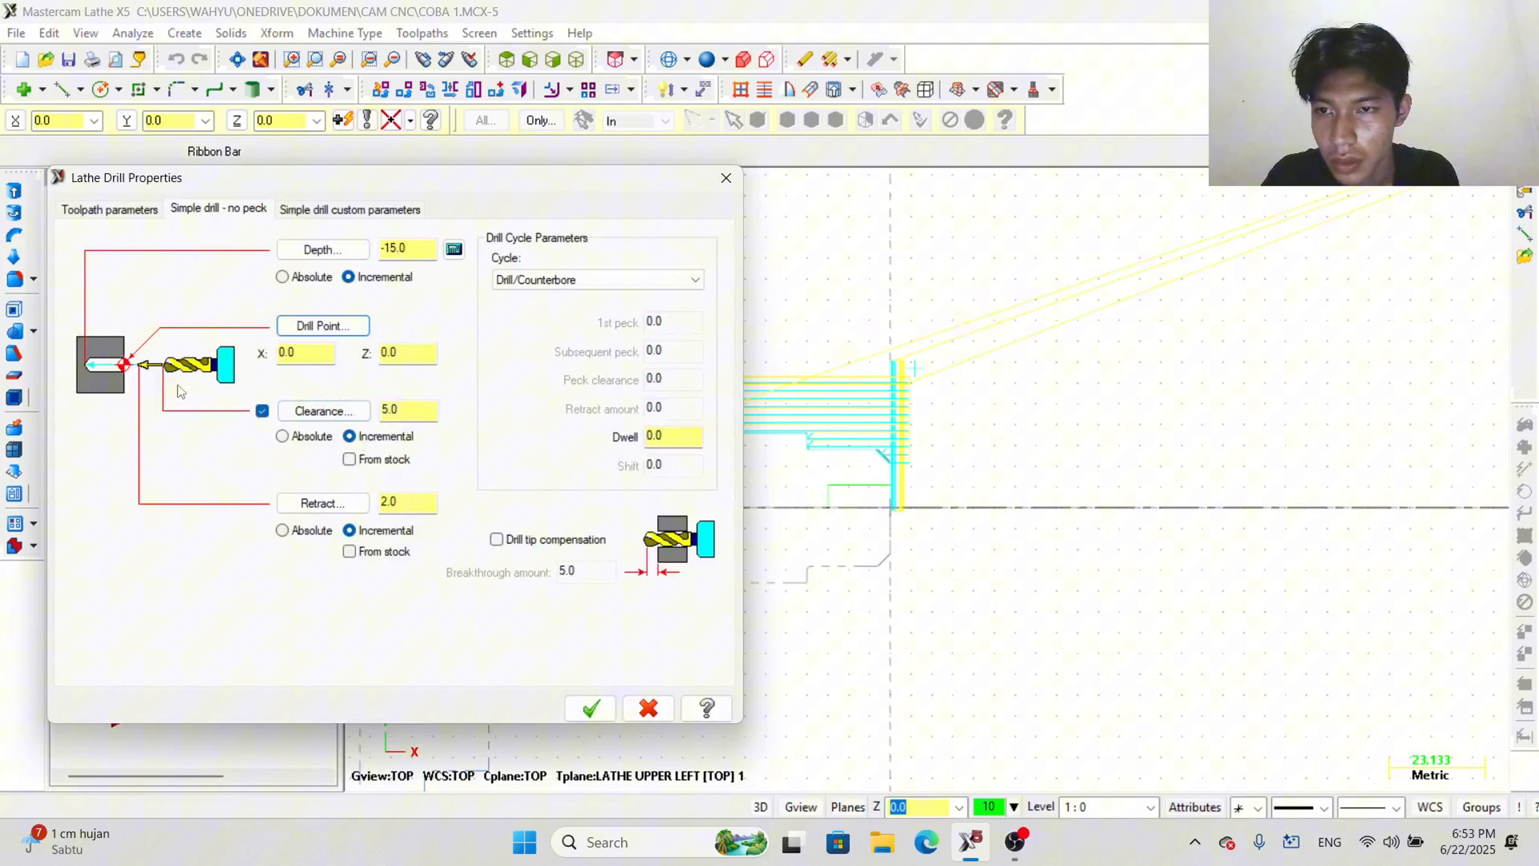
- Set the drill retract to 5 mm and generate the drill toolpath with the Drill/Counterbore cycle
{"action": "left_click", "coordinate": [416, 413]}
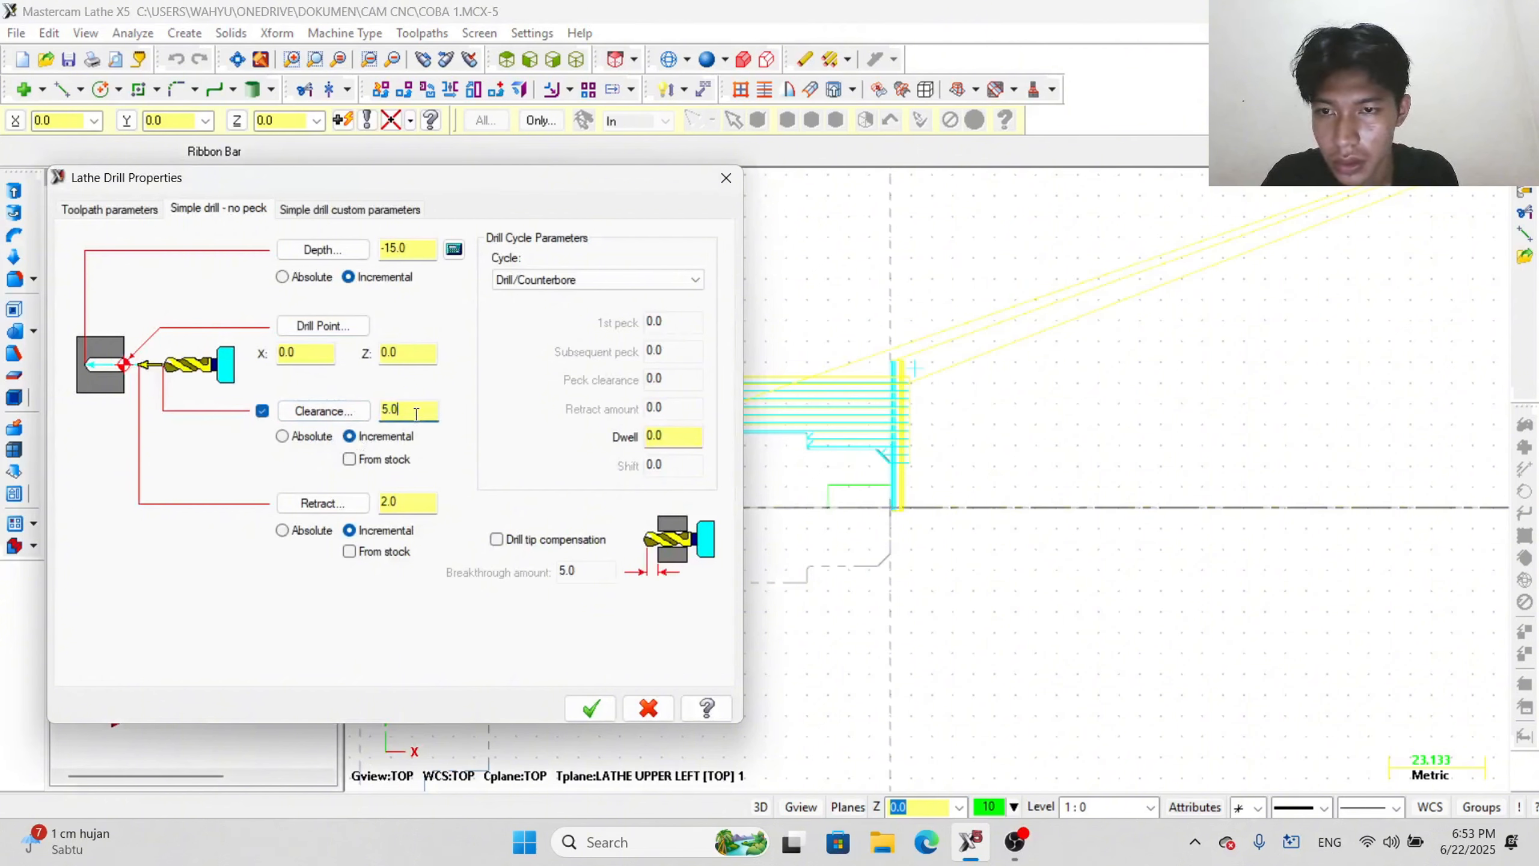
{"action": "left_click", "coordinate": [697, 280]}
{"action": "left_click", "coordinate": [696, 281]}
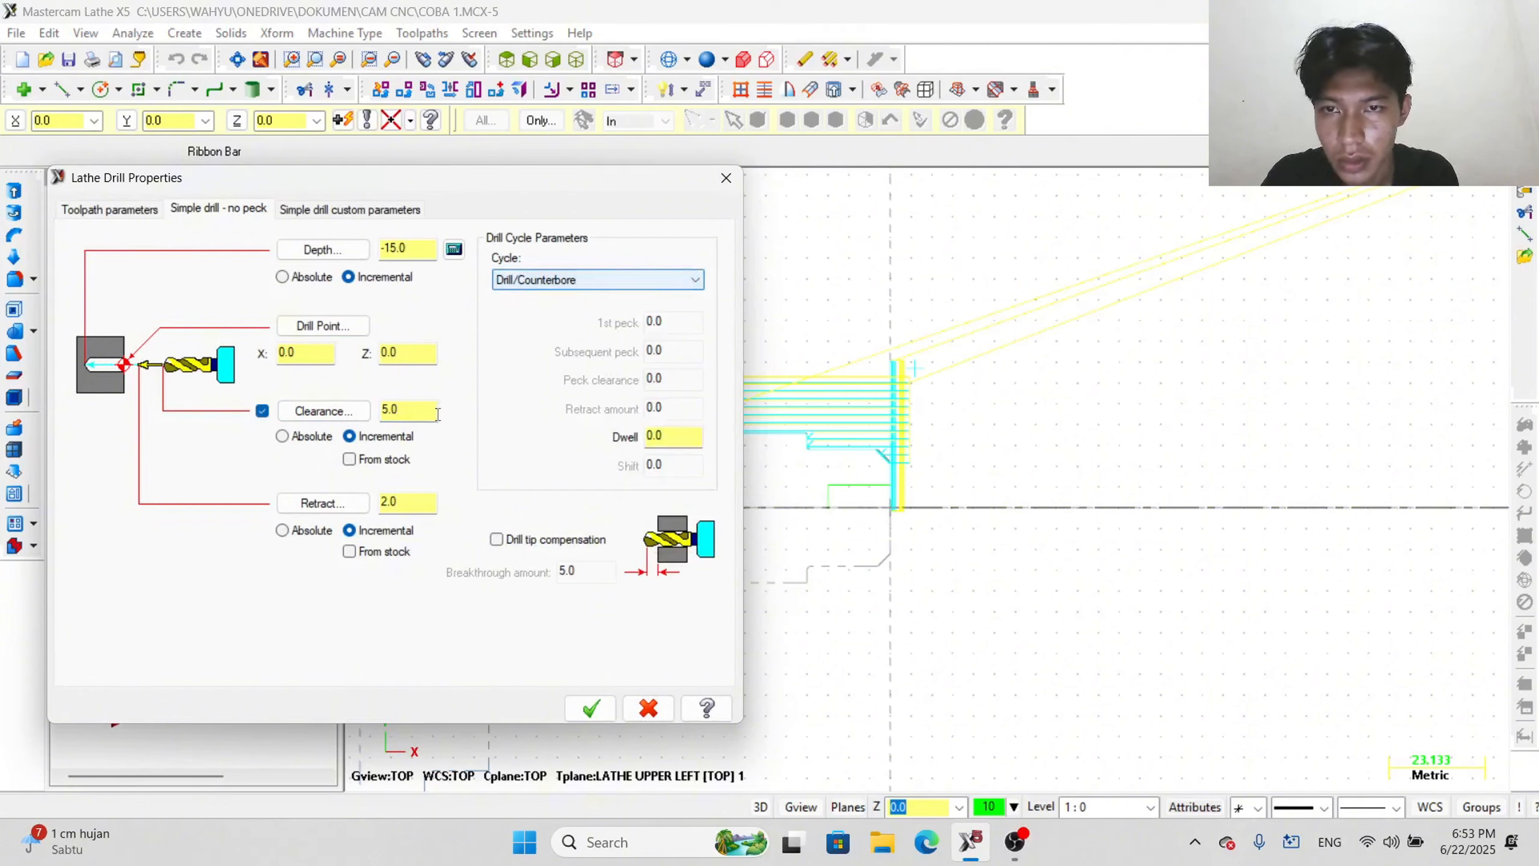
{"action": "double_click", "coordinate": [412, 501]}
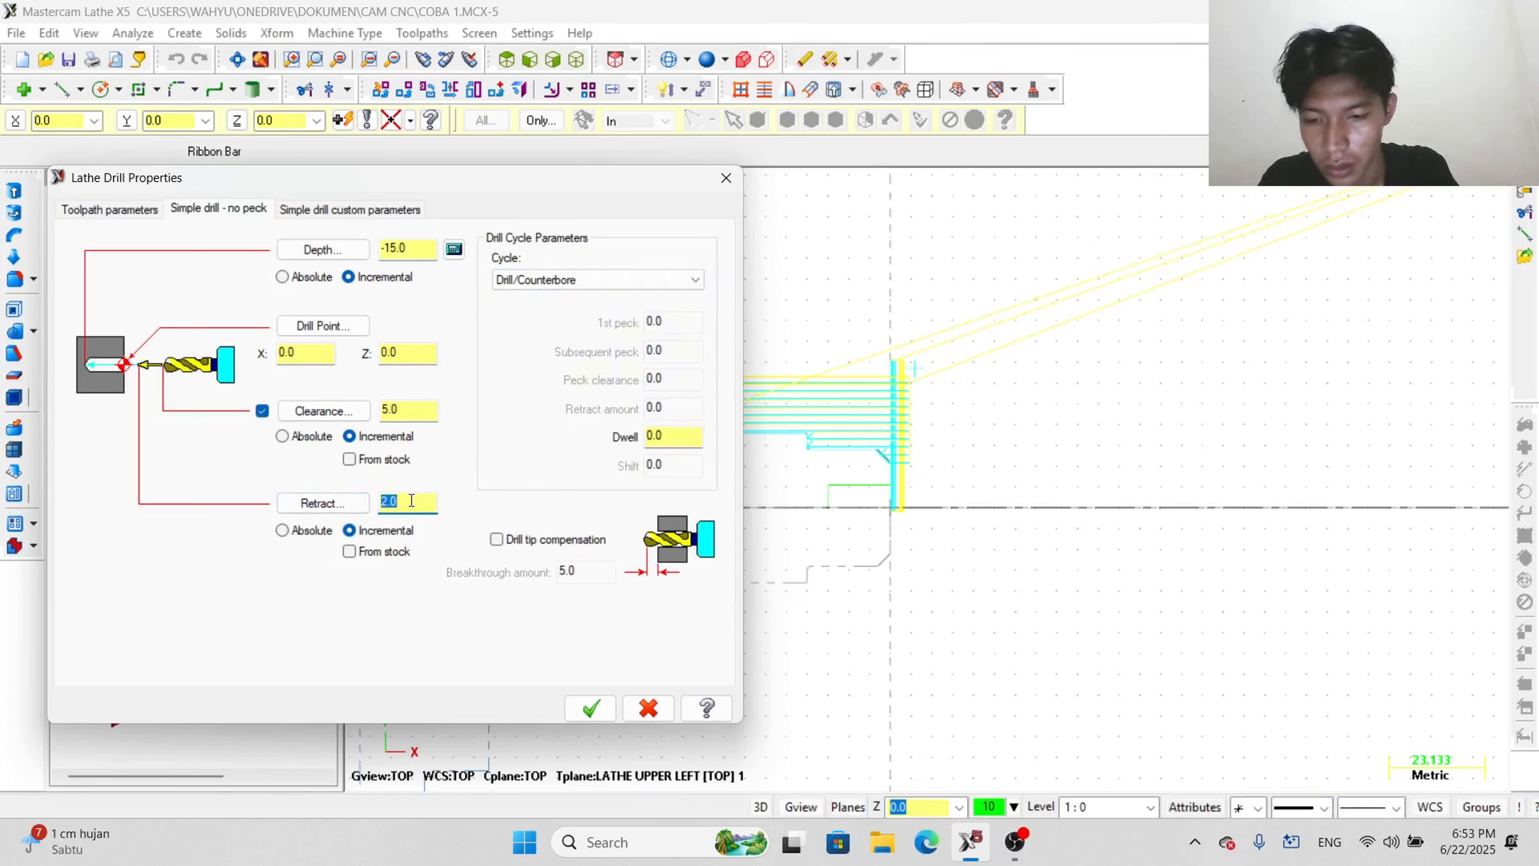
{"action": "type", "text": "5"}
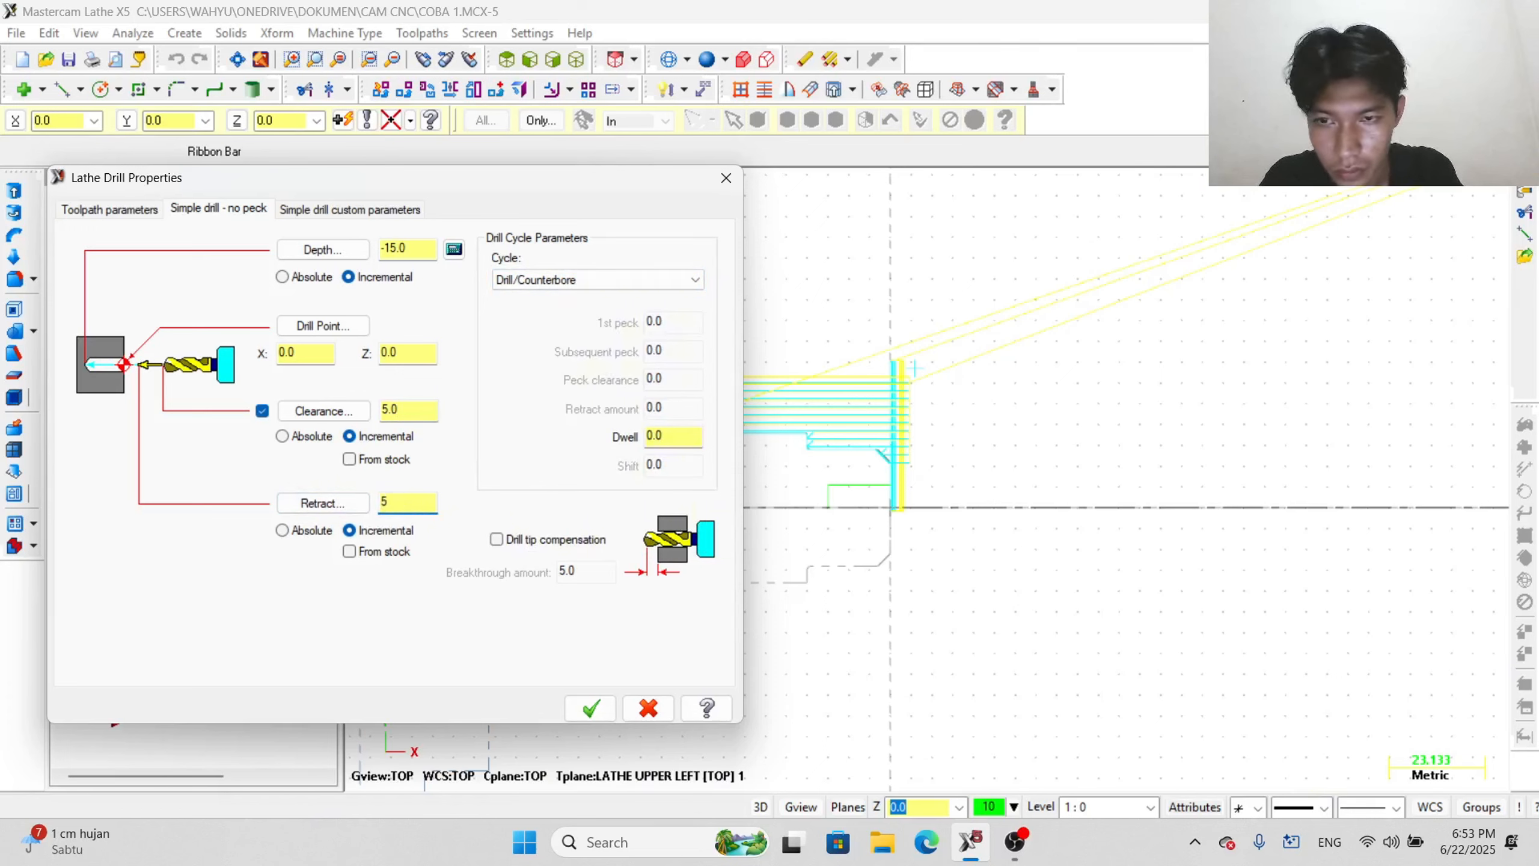
{"action": "key", "text": "Return"}
{"action": "left_click", "coordinate": [591, 708]}
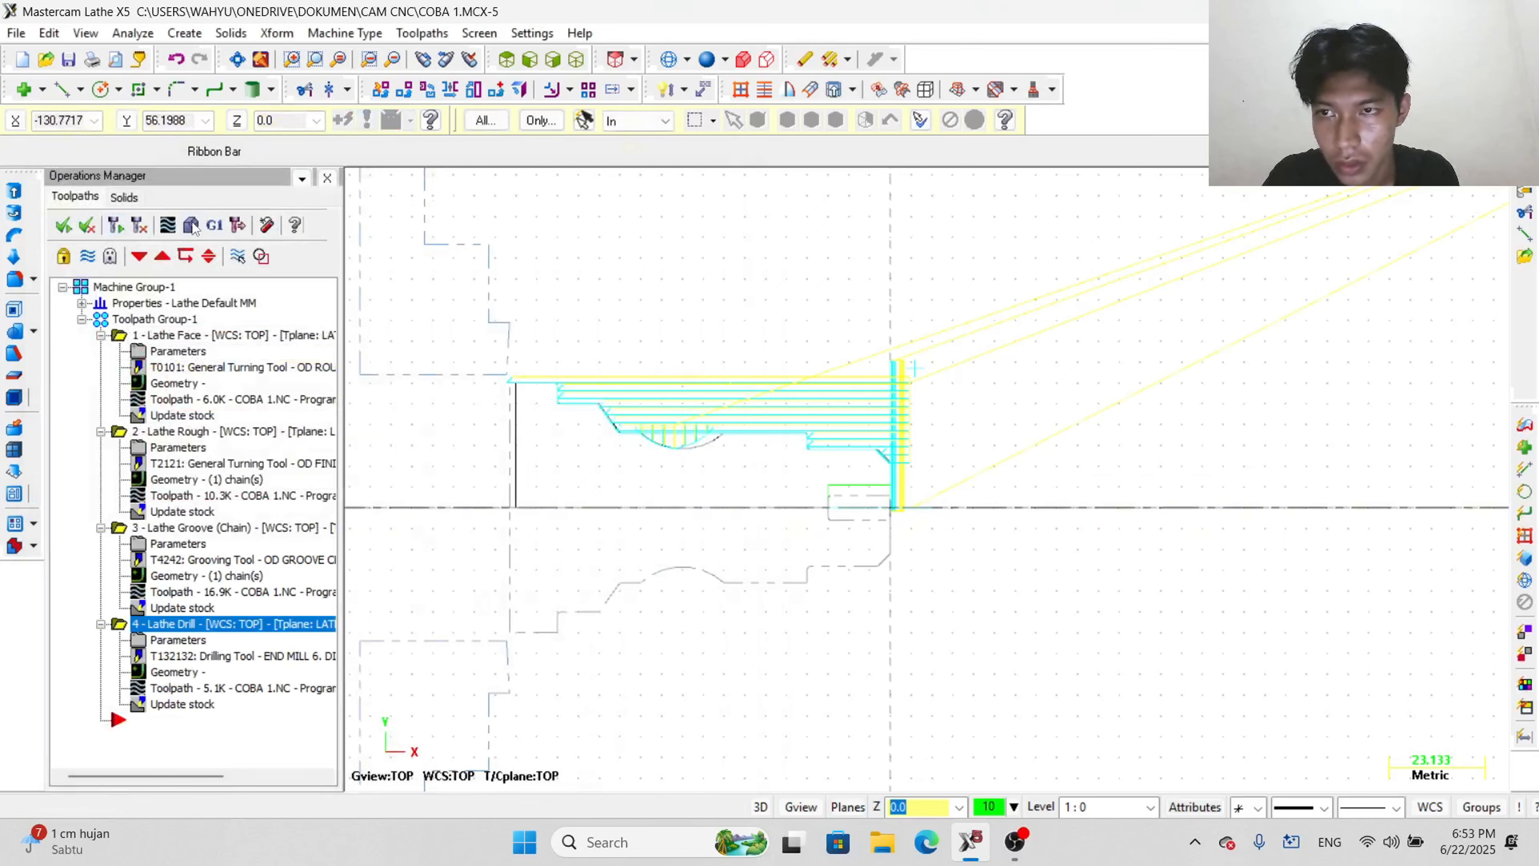
- Backplot the face, rough, groove and drill toolpaths through to the drilling move, and close the backplot
{"action": "left_click", "coordinate": [116, 227]}
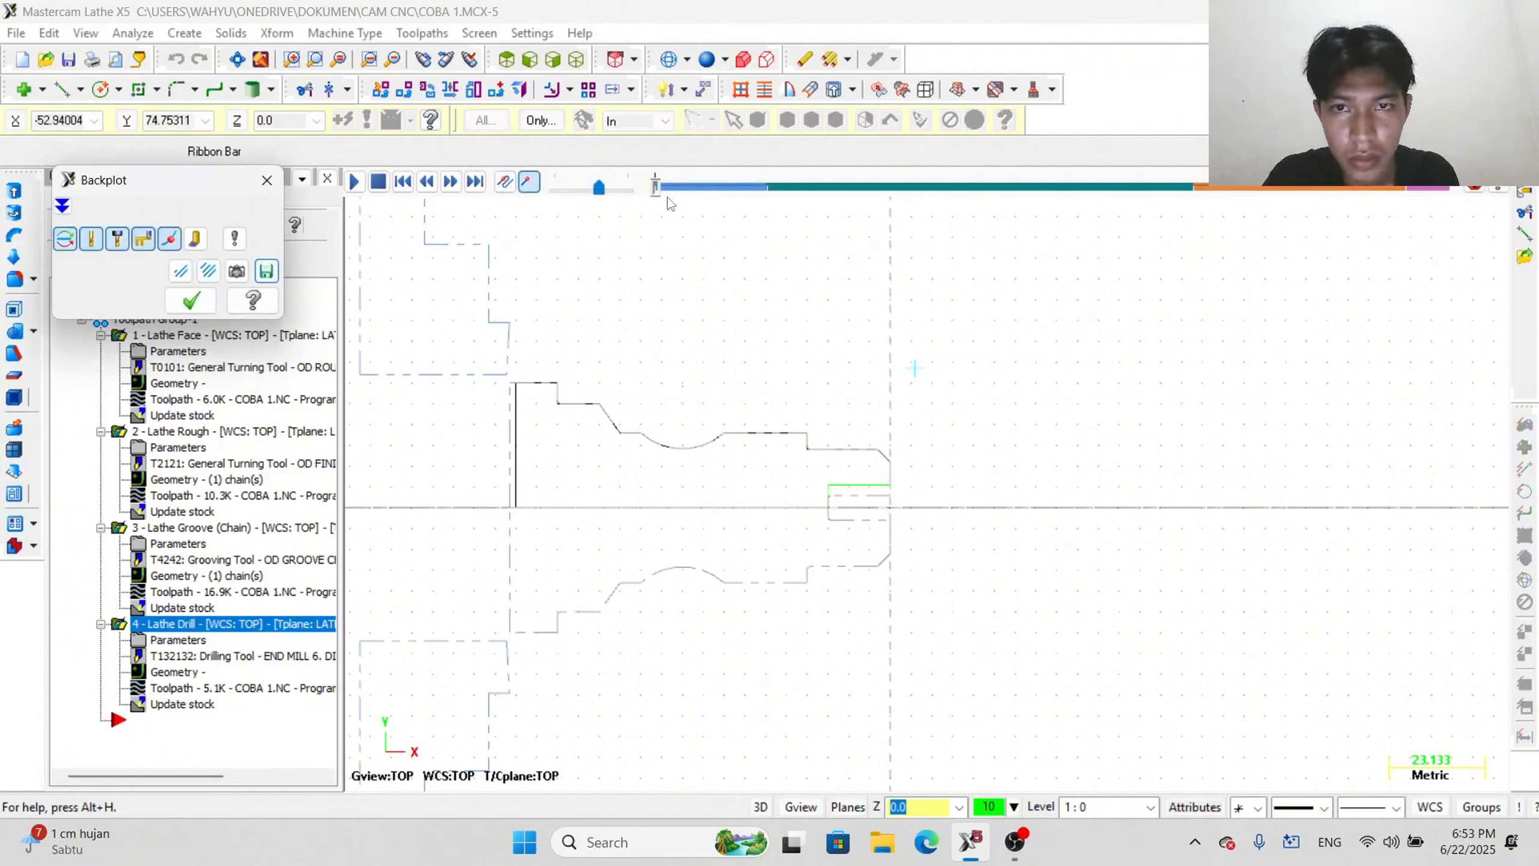
{"action": "left_click_drag", "start_coordinate": [657, 193], "coordinate": [1382, 206]}
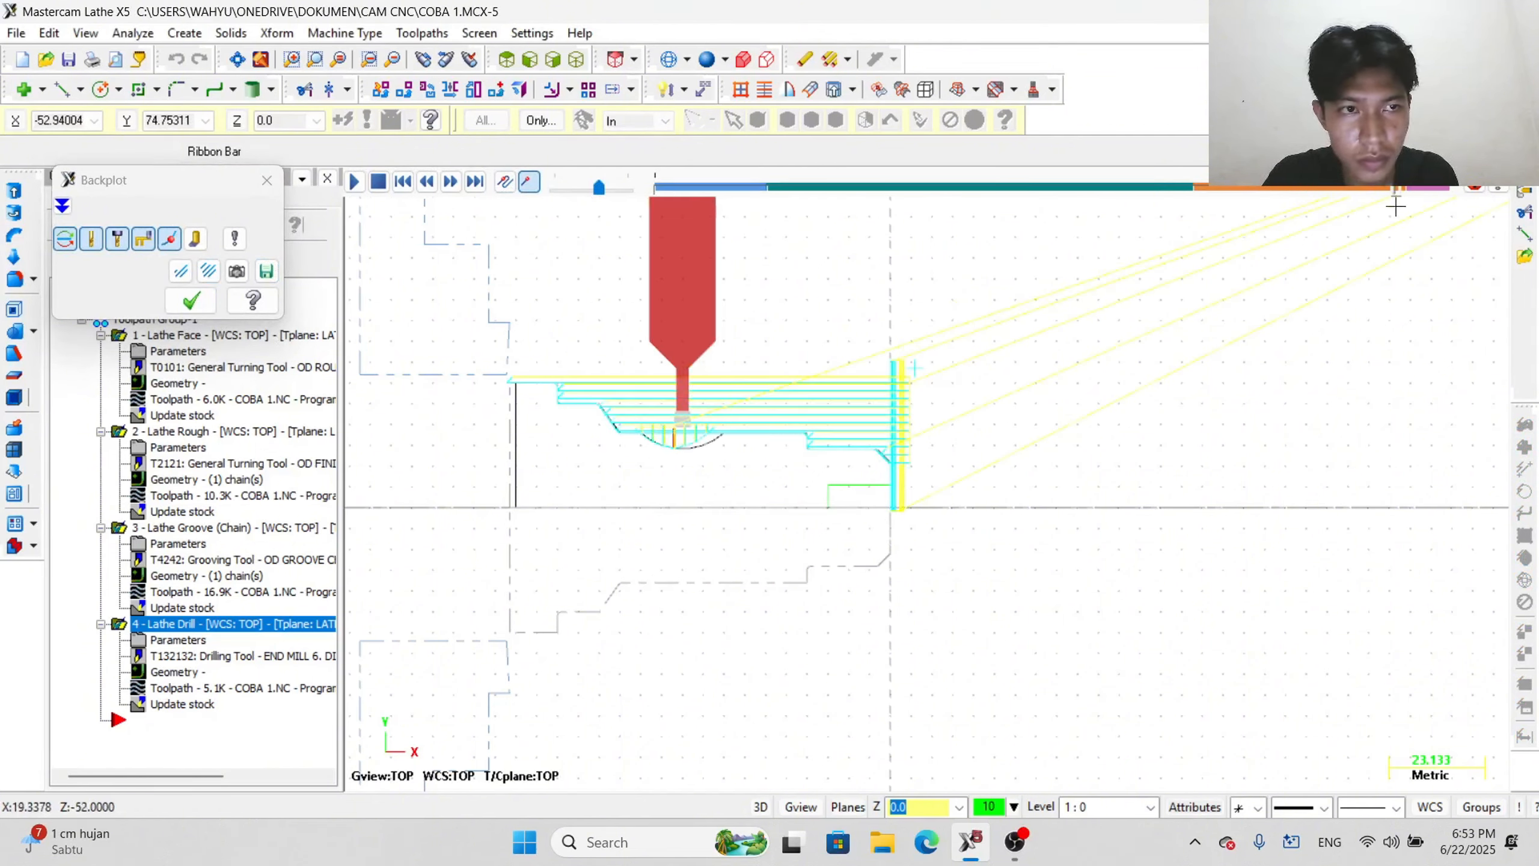
{"action": "left_click", "coordinate": [361, 179]}
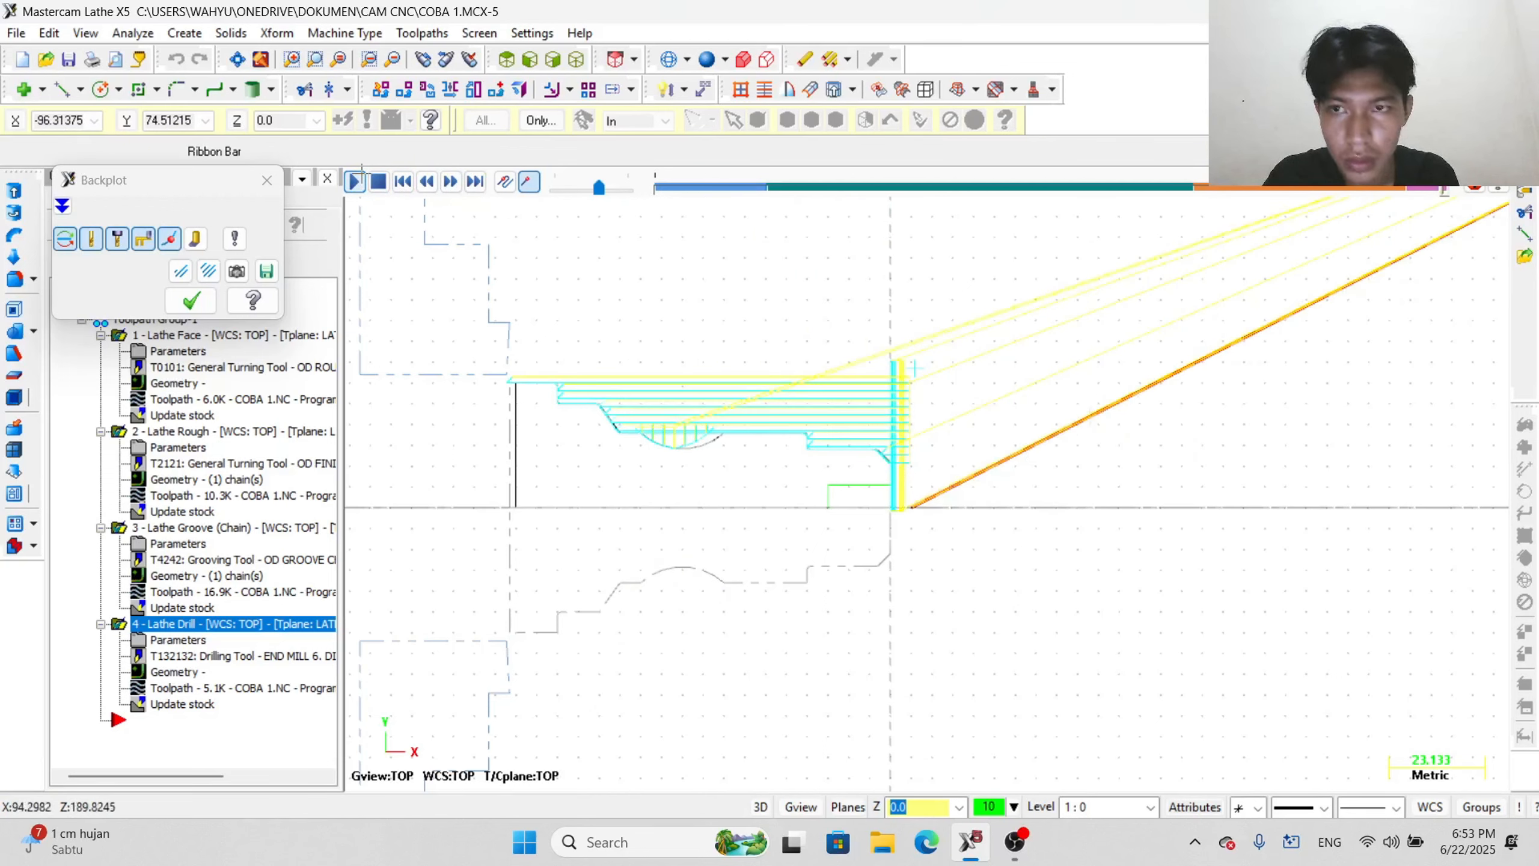
{"action": "left_click", "coordinate": [363, 179]}
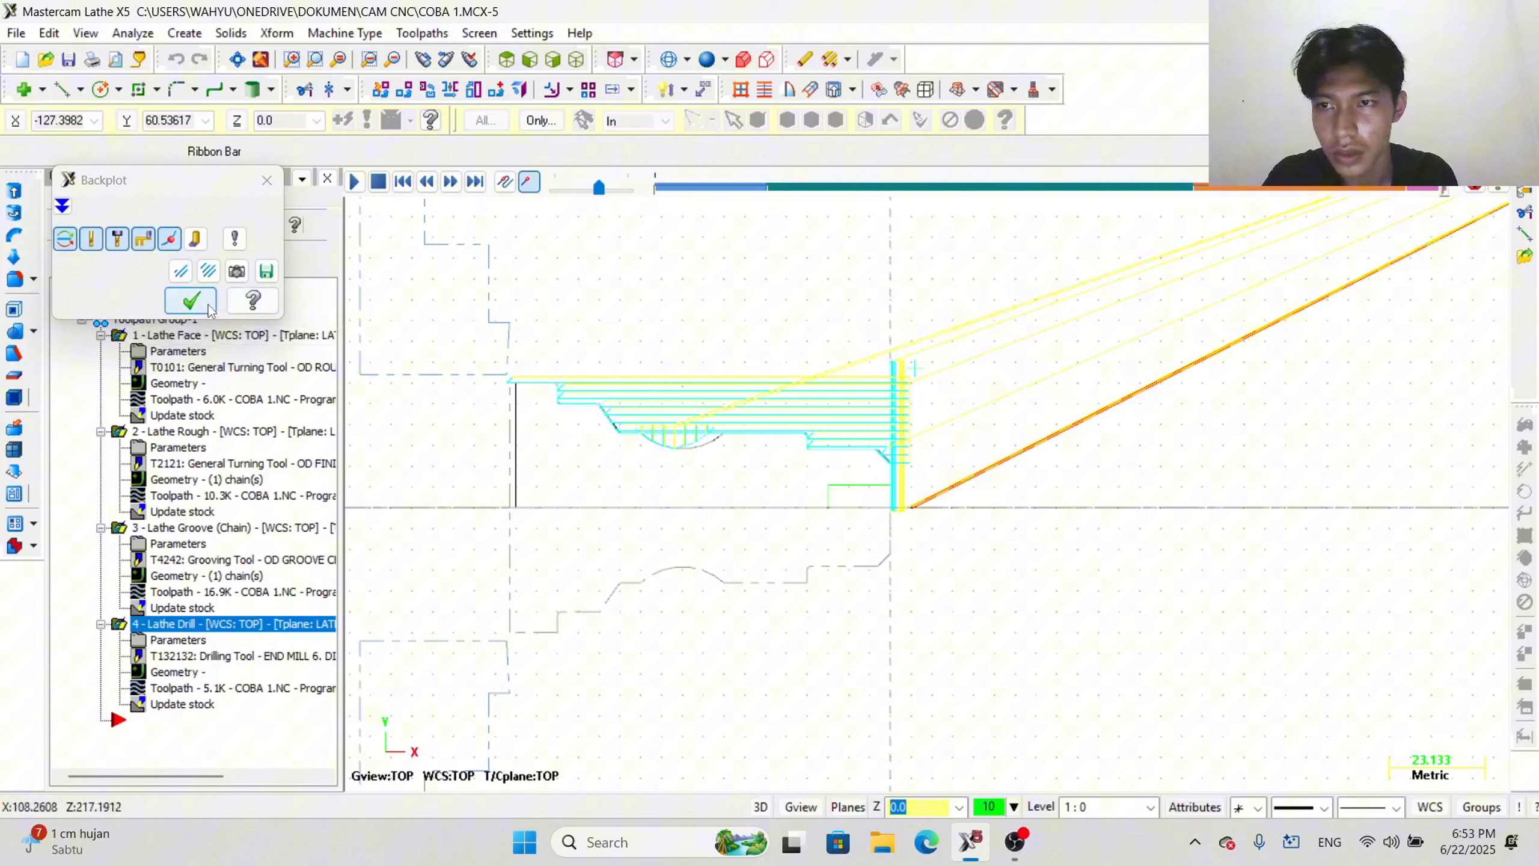
{"action": "left_click", "coordinate": [190, 300]}
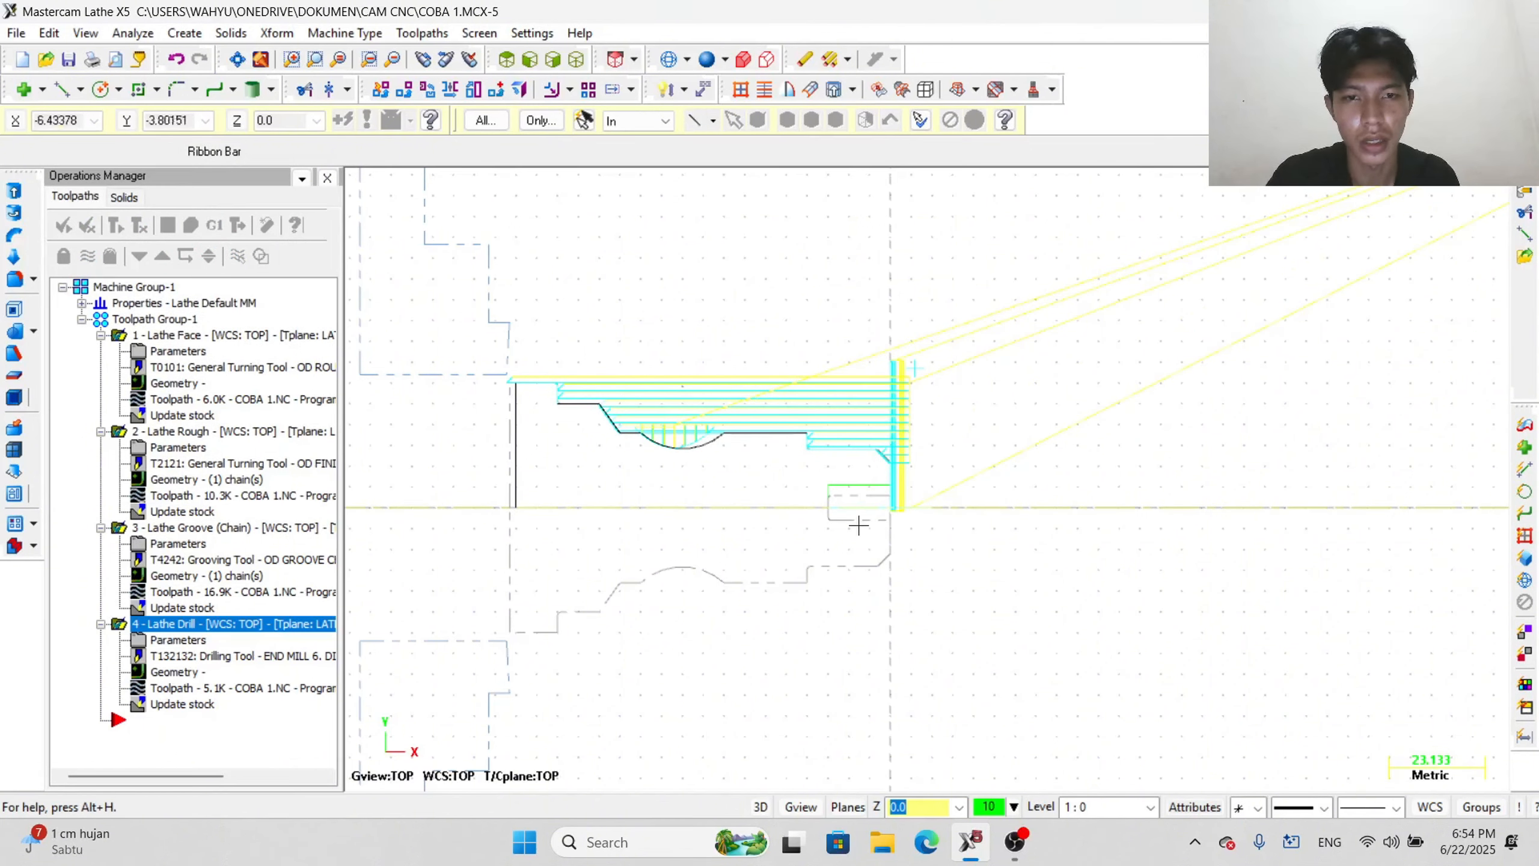
- Start a lathe finish toolpath and chain the shaft's outer contour from the front-end chamfer to the largest diameter
{"action": "scroll", "coordinate": [859, 506], "scroll_direction": "down", "scroll_amount": 1}
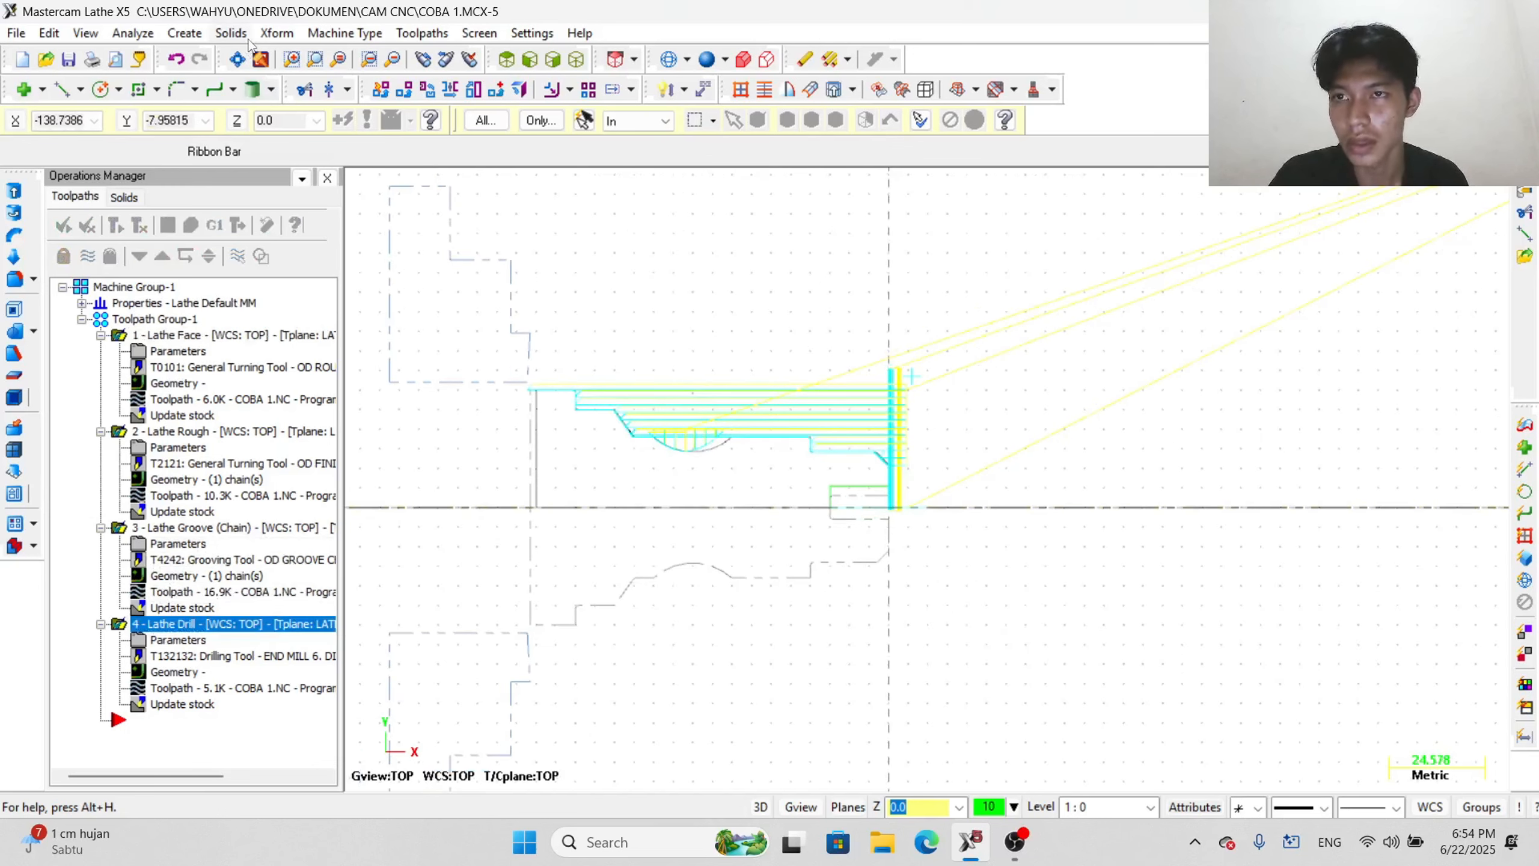
{"action": "left_click", "coordinate": [423, 32]}
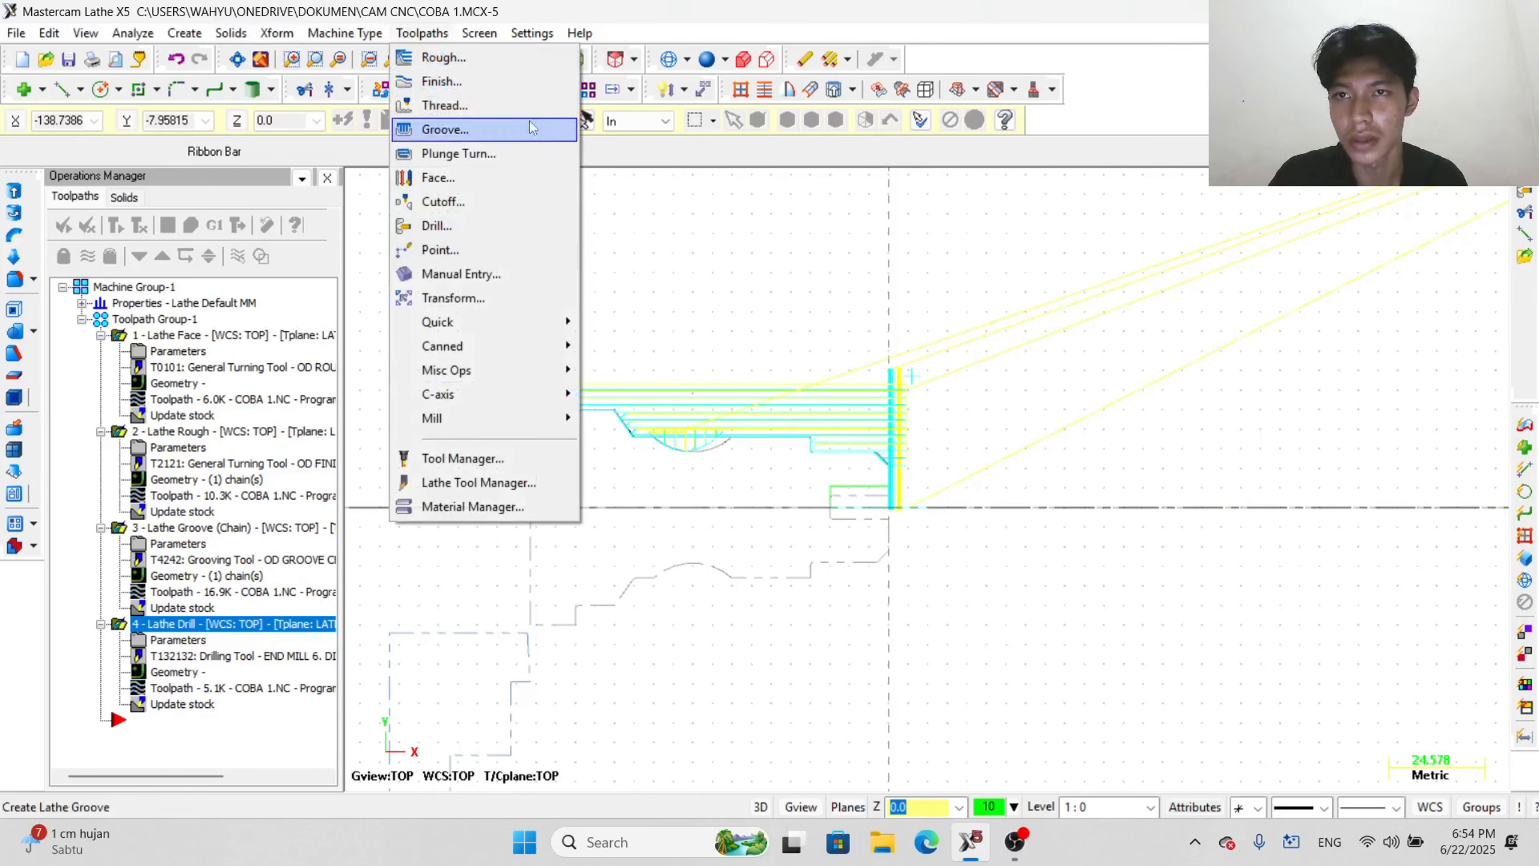
{"action": "left_click", "coordinate": [511, 80]}
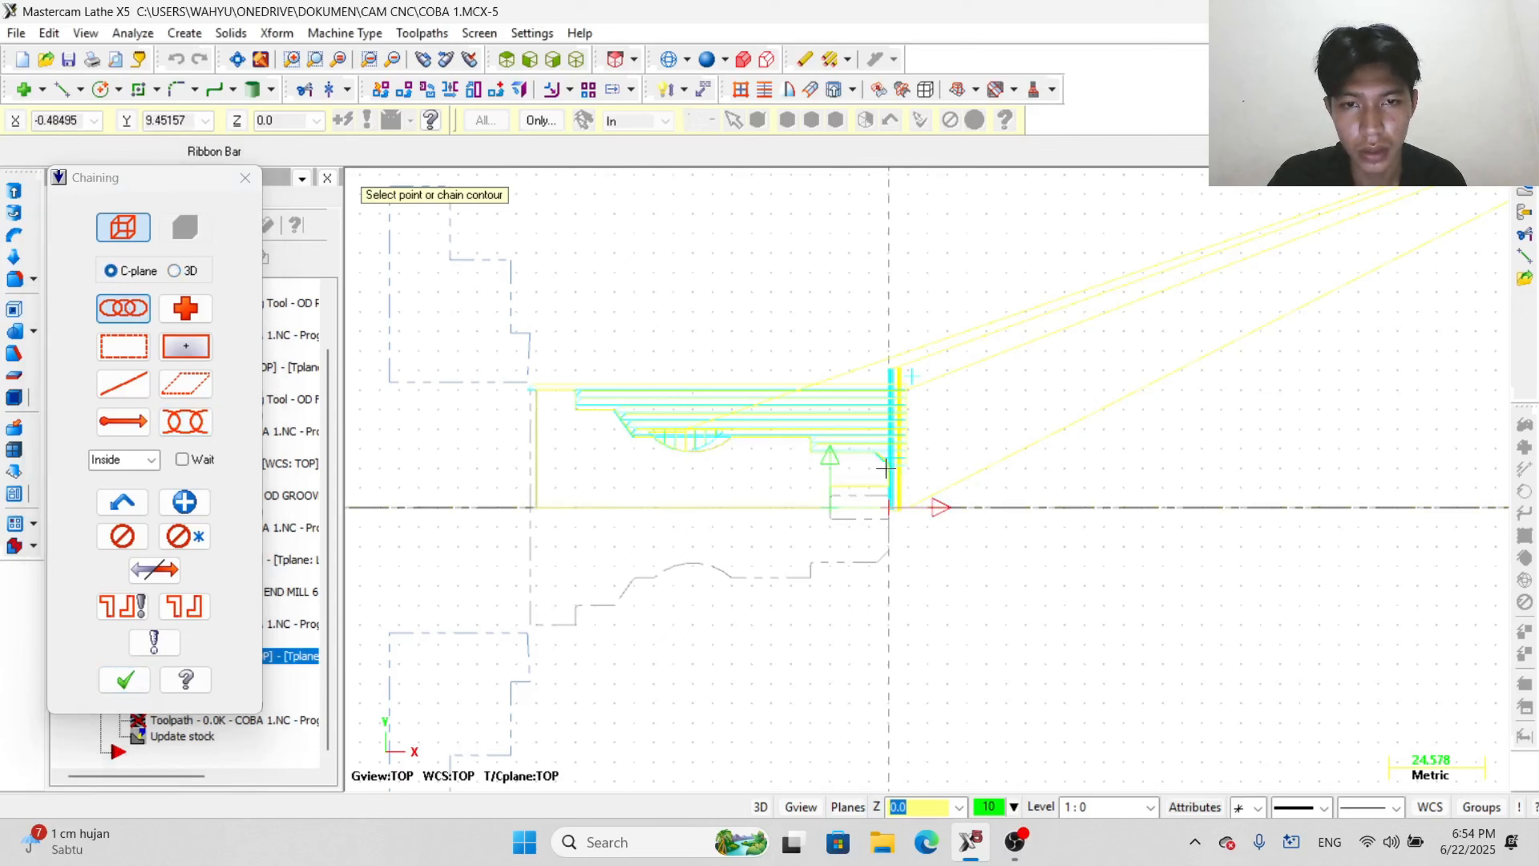
{"action": "left_click", "coordinate": [551, 393]}
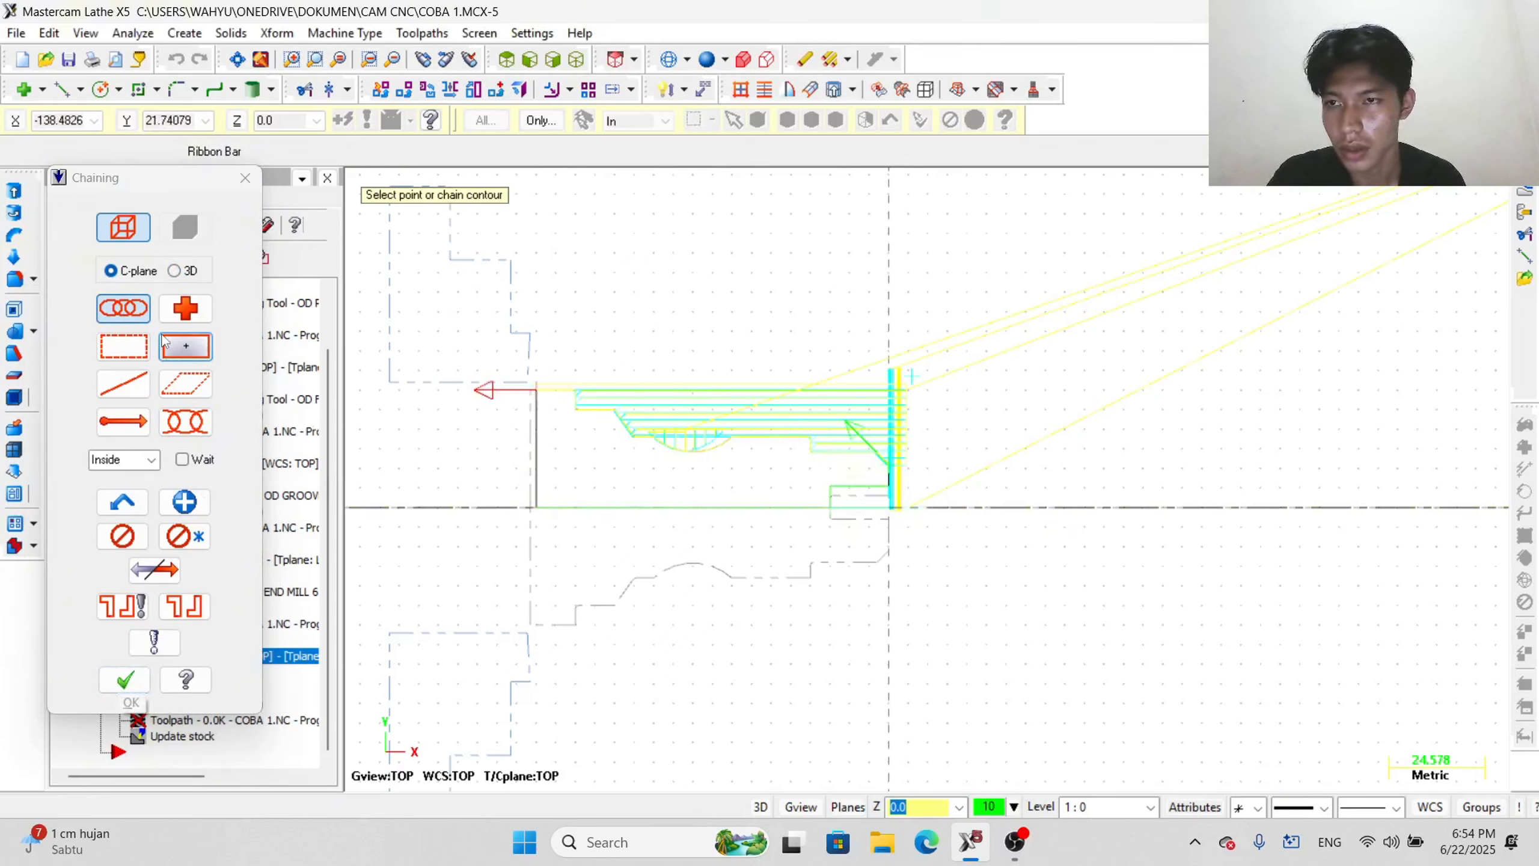
{"action": "left_click", "coordinate": [140, 692]}
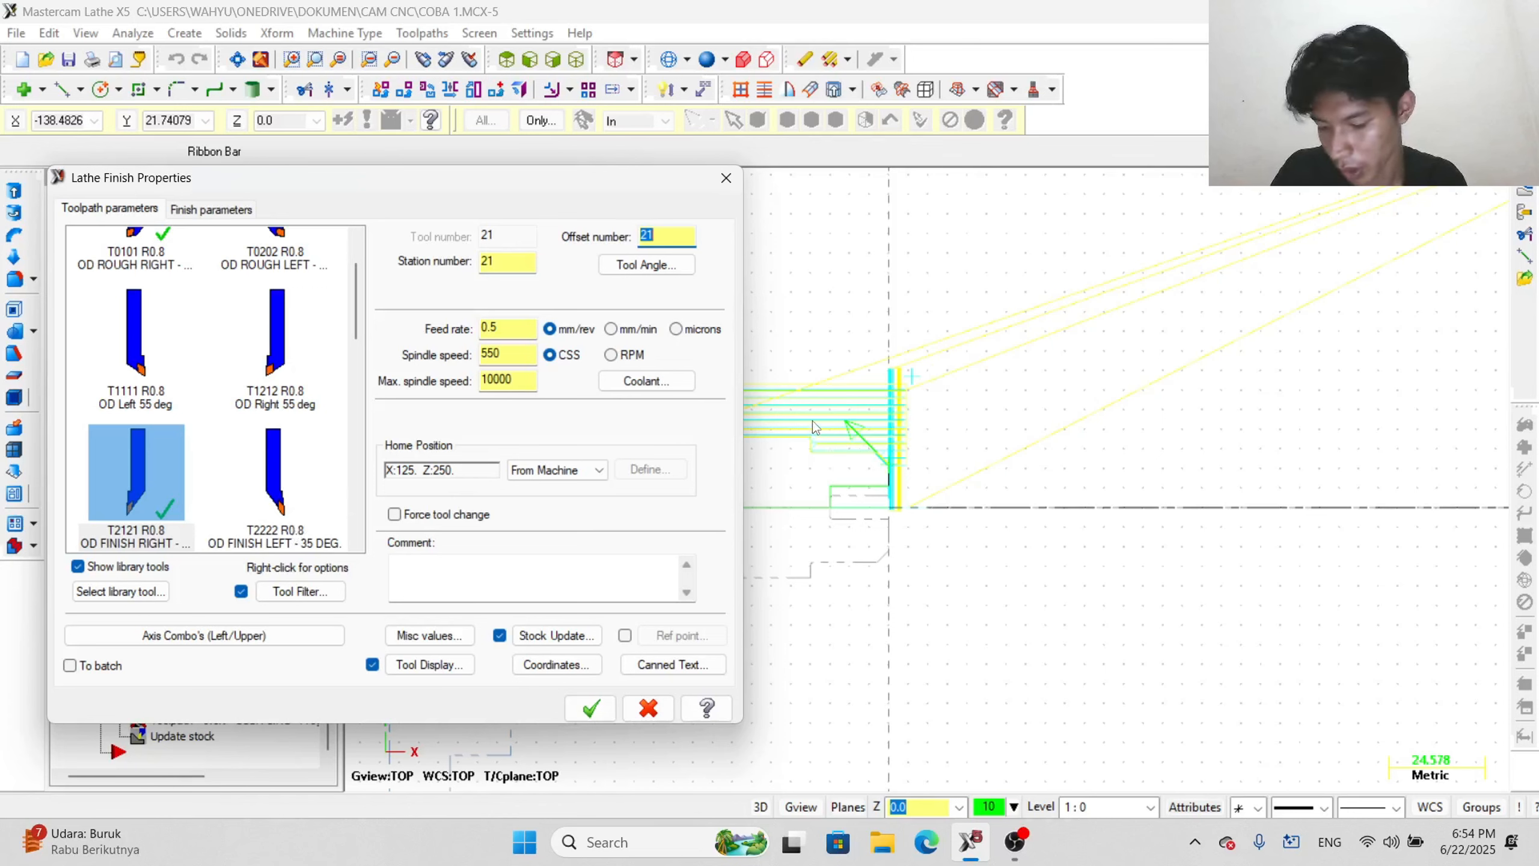
- Generate the finish toolpath with tool T0101 OD Rough Right, a 0.3 mm finish stepover and 5 finish passes
{"action": "scroll", "coordinate": [291, 310], "scroll_direction": "up", "scroll_amount": 2}
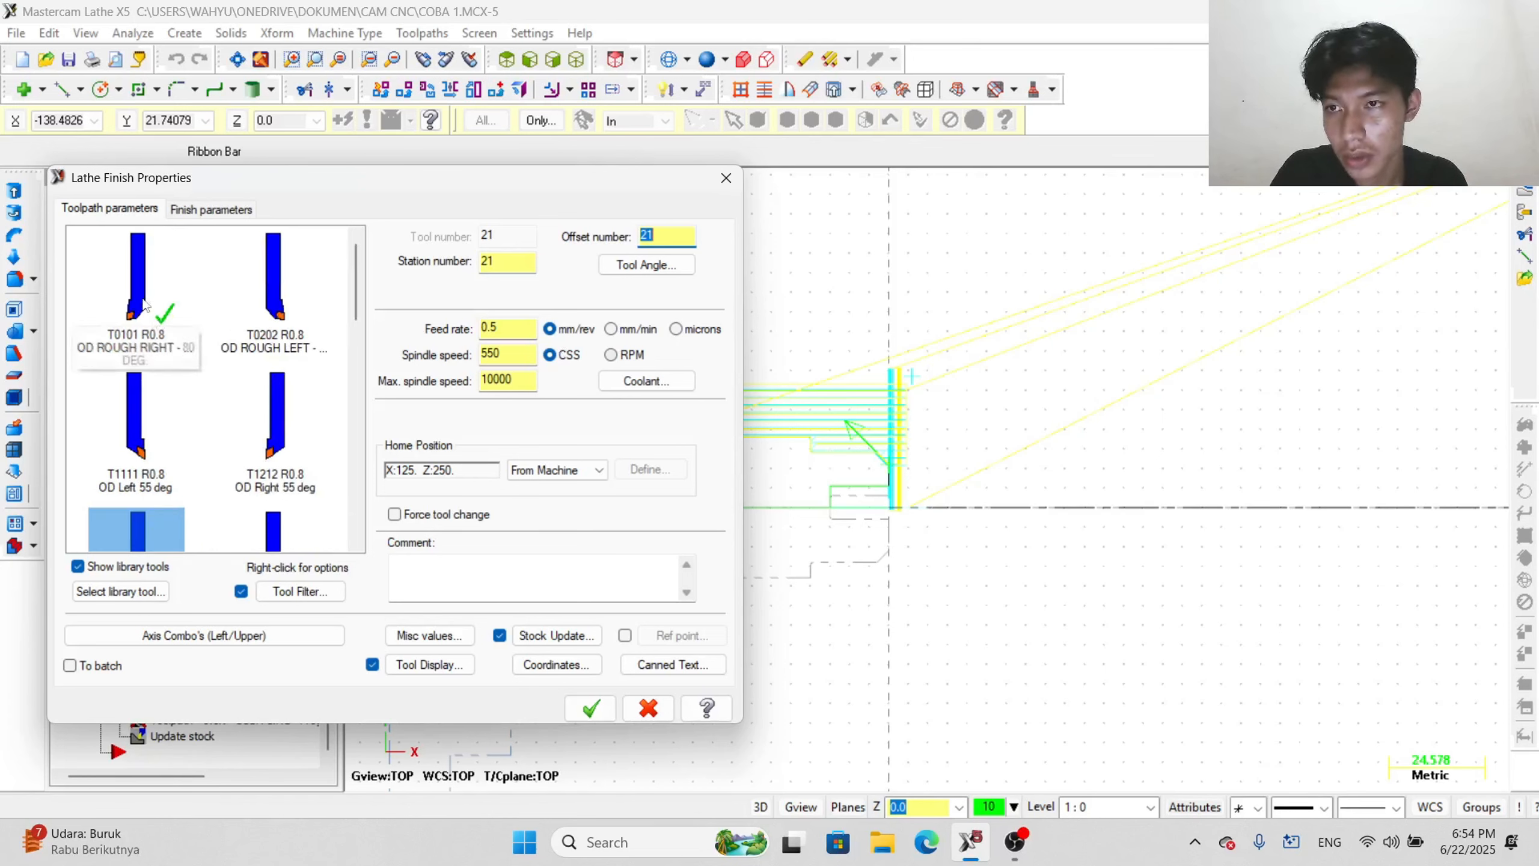
{"action": "left_click", "coordinate": [136, 315]}
{"action": "left_click", "coordinate": [238, 210]}
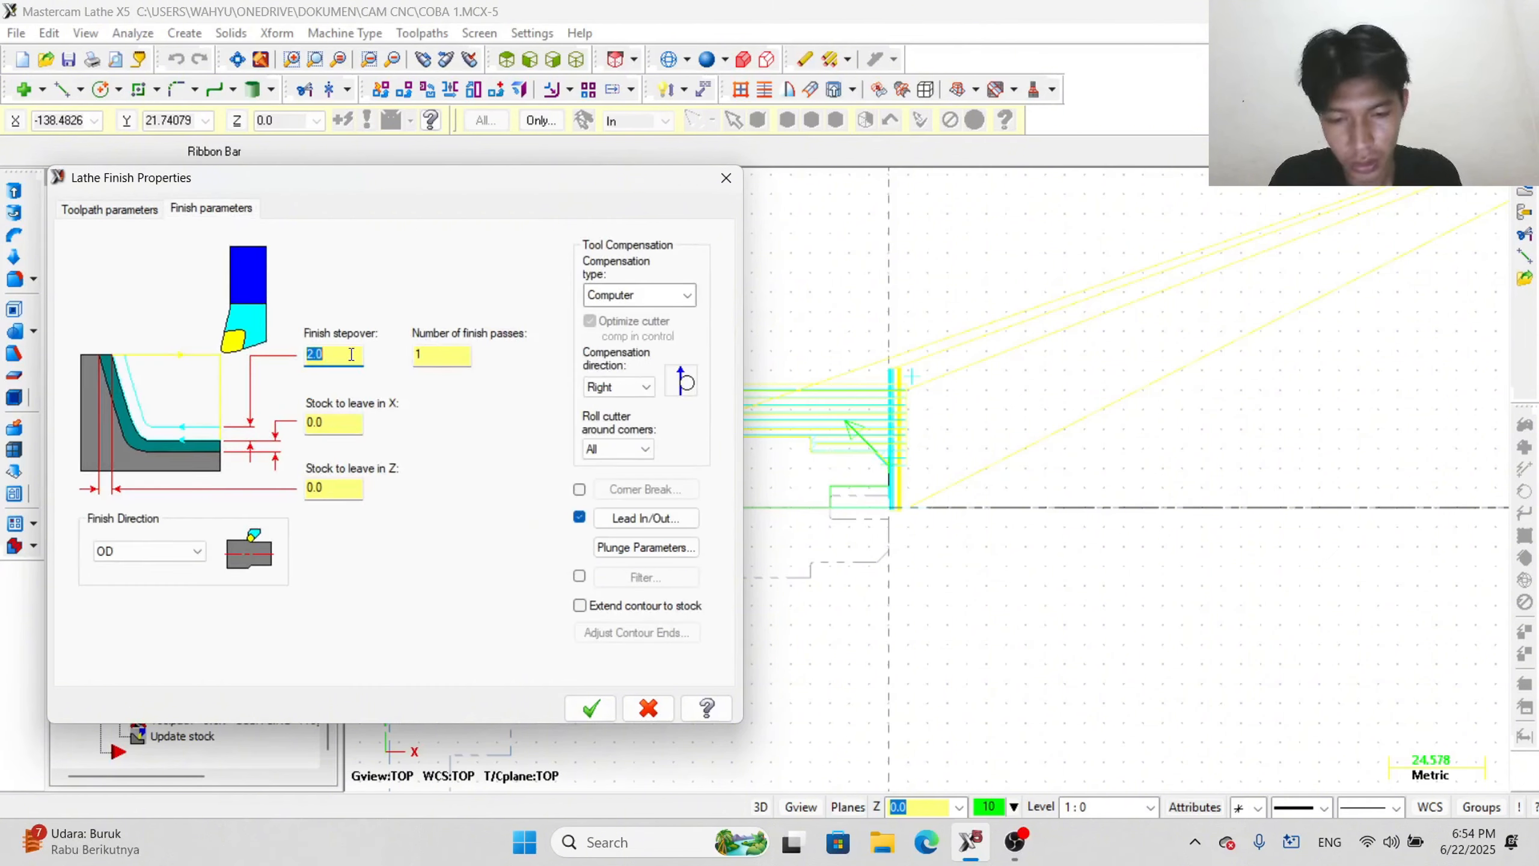
{"action": "type", "text": "0.3"}
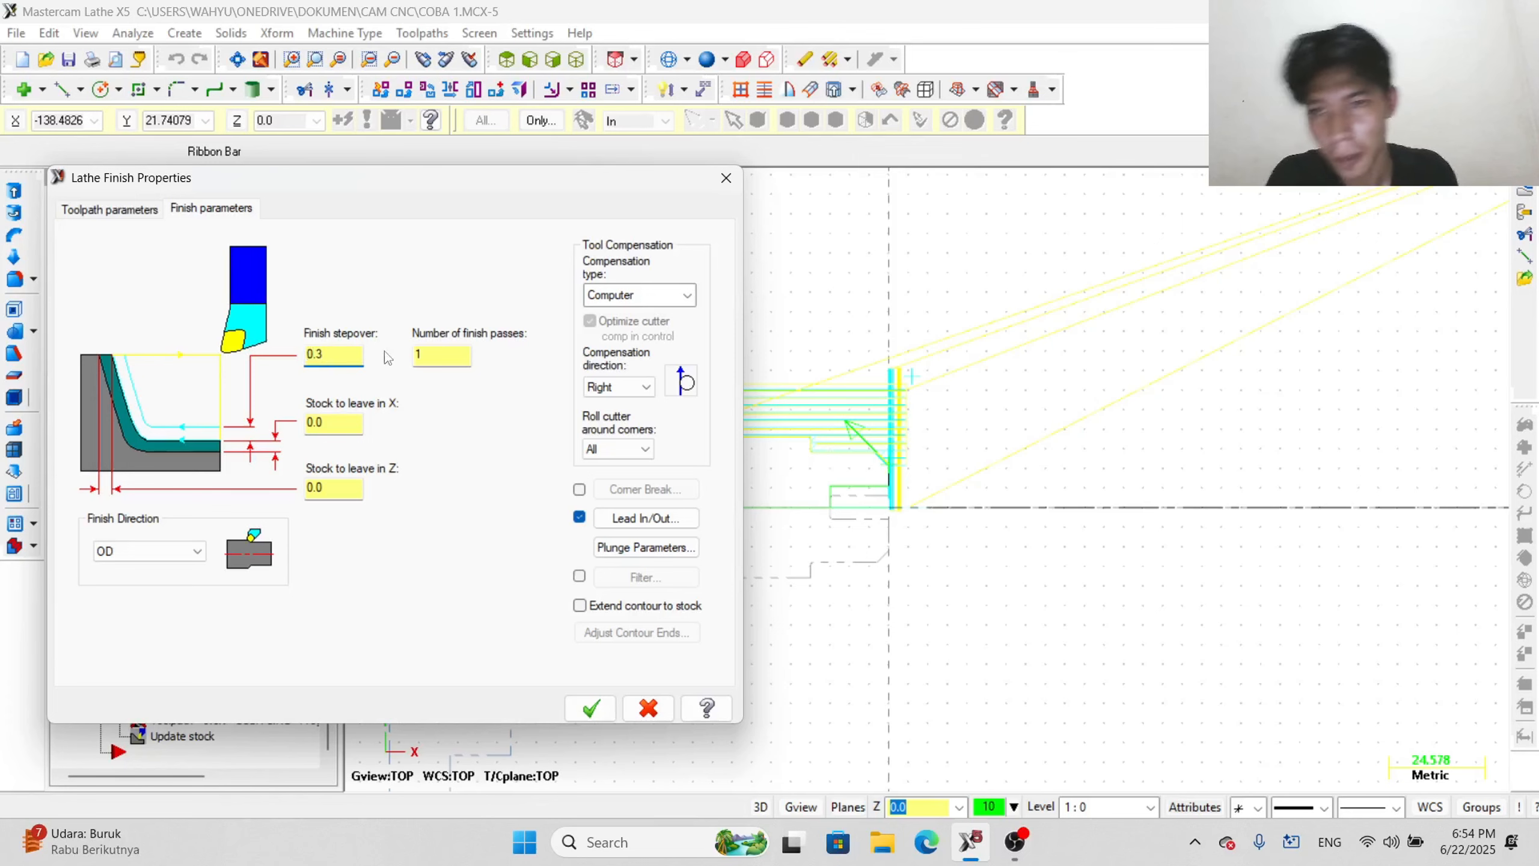
{"action": "double_click", "coordinate": [466, 361]}
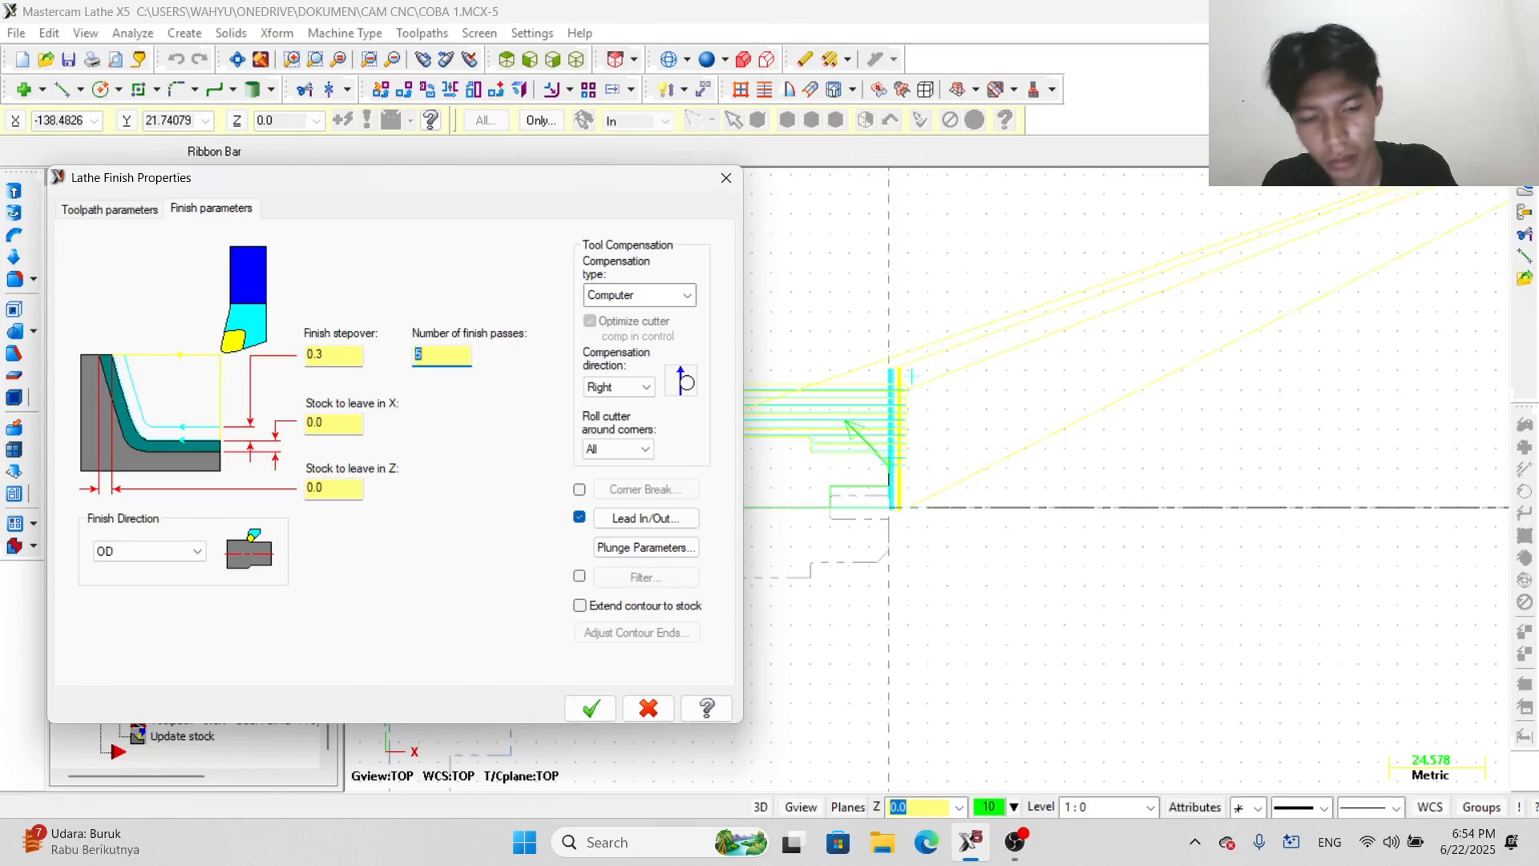
{"action": "left_click", "coordinate": [597, 708]}
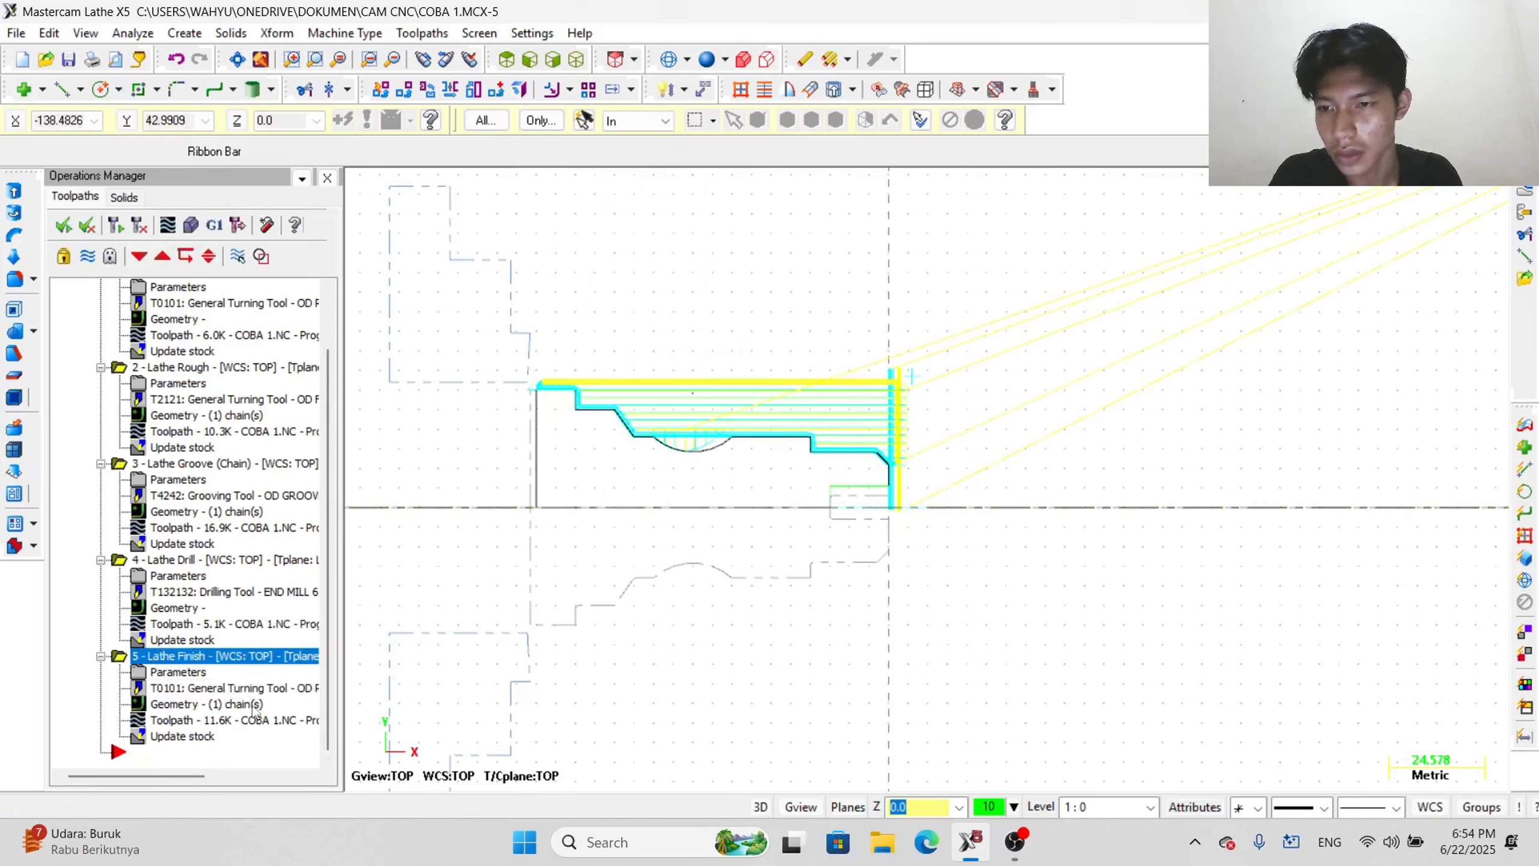
- Start a lathe cutoff toolpath and pick the outer corner of the shaft's chuck-side end at X -90, Y 30 as the boundary point
{"action": "left_click", "coordinate": [200, 737]}
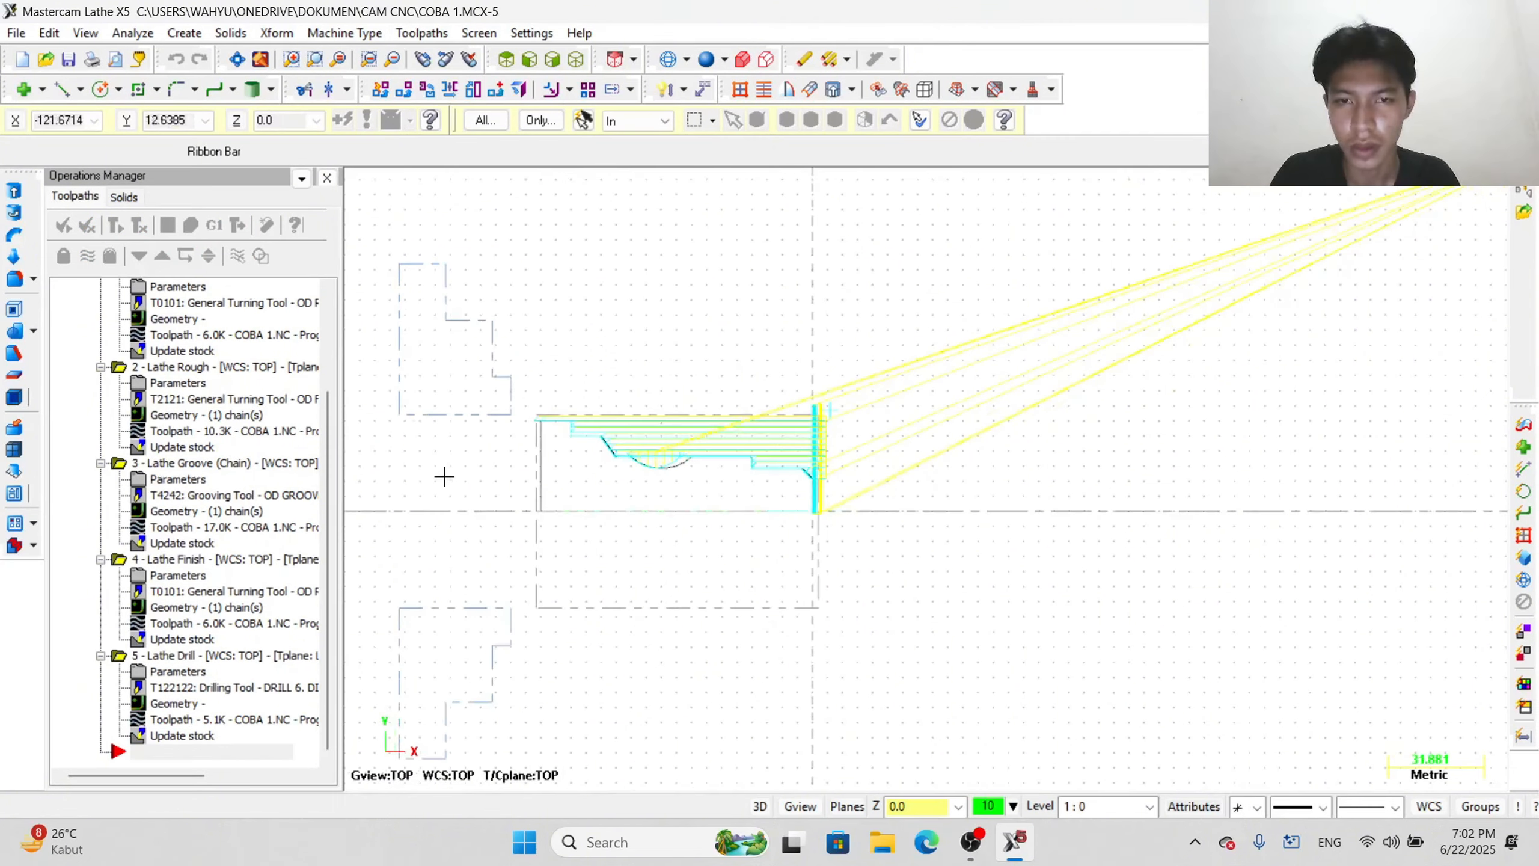
{"action": "scroll", "coordinate": [397, 670], "scroll_direction": "up", "scroll_amount": 1}
{"action": "scroll", "coordinate": [400, 676], "scroll_direction": "up", "scroll_amount": 1}
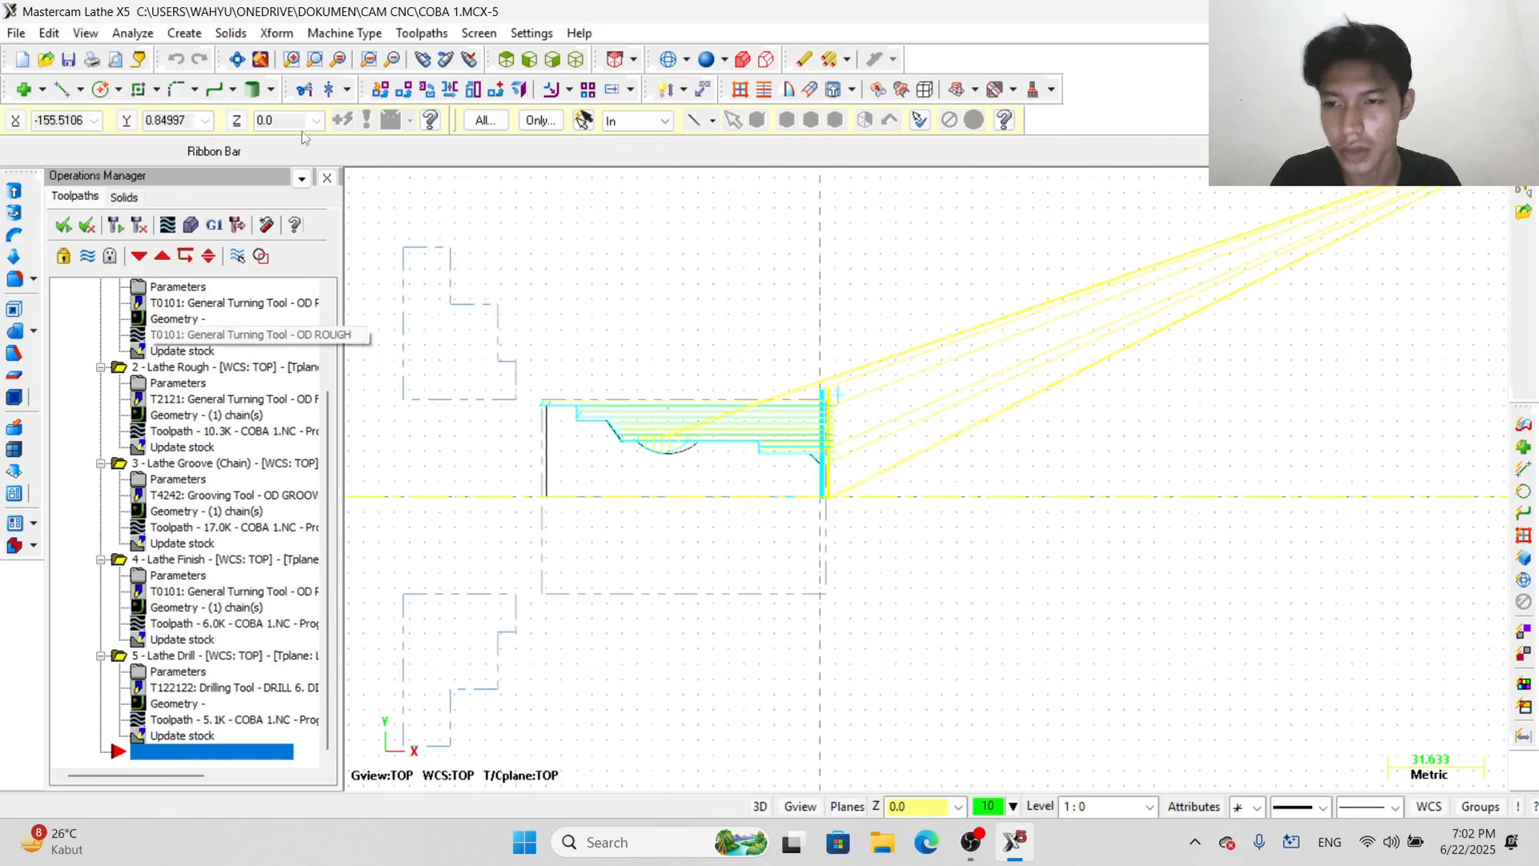
{"action": "left_click", "coordinate": [422, 33]}
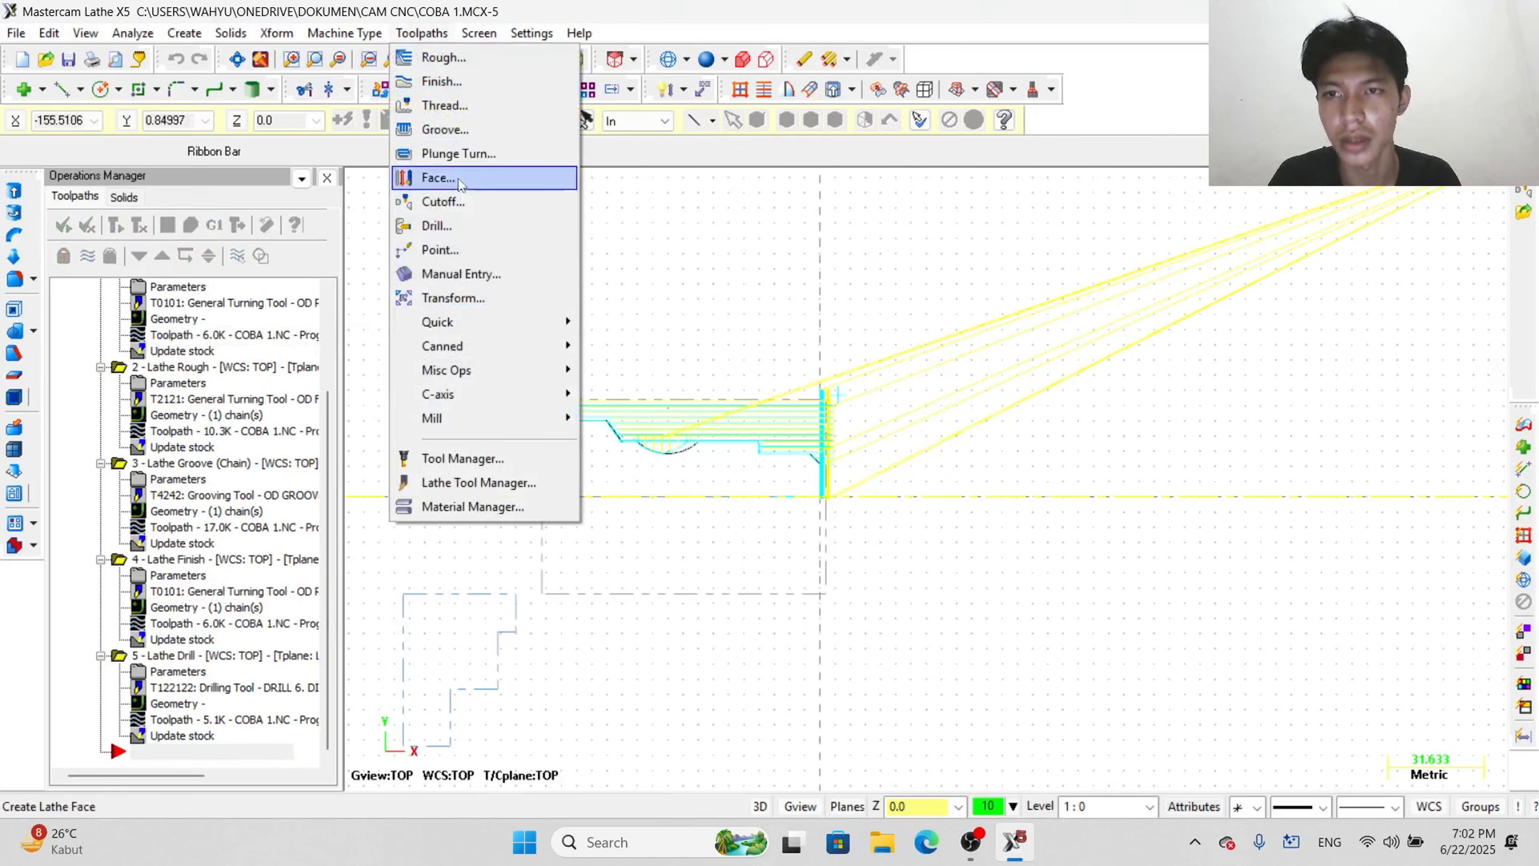
{"action": "left_click", "coordinate": [443, 202]}
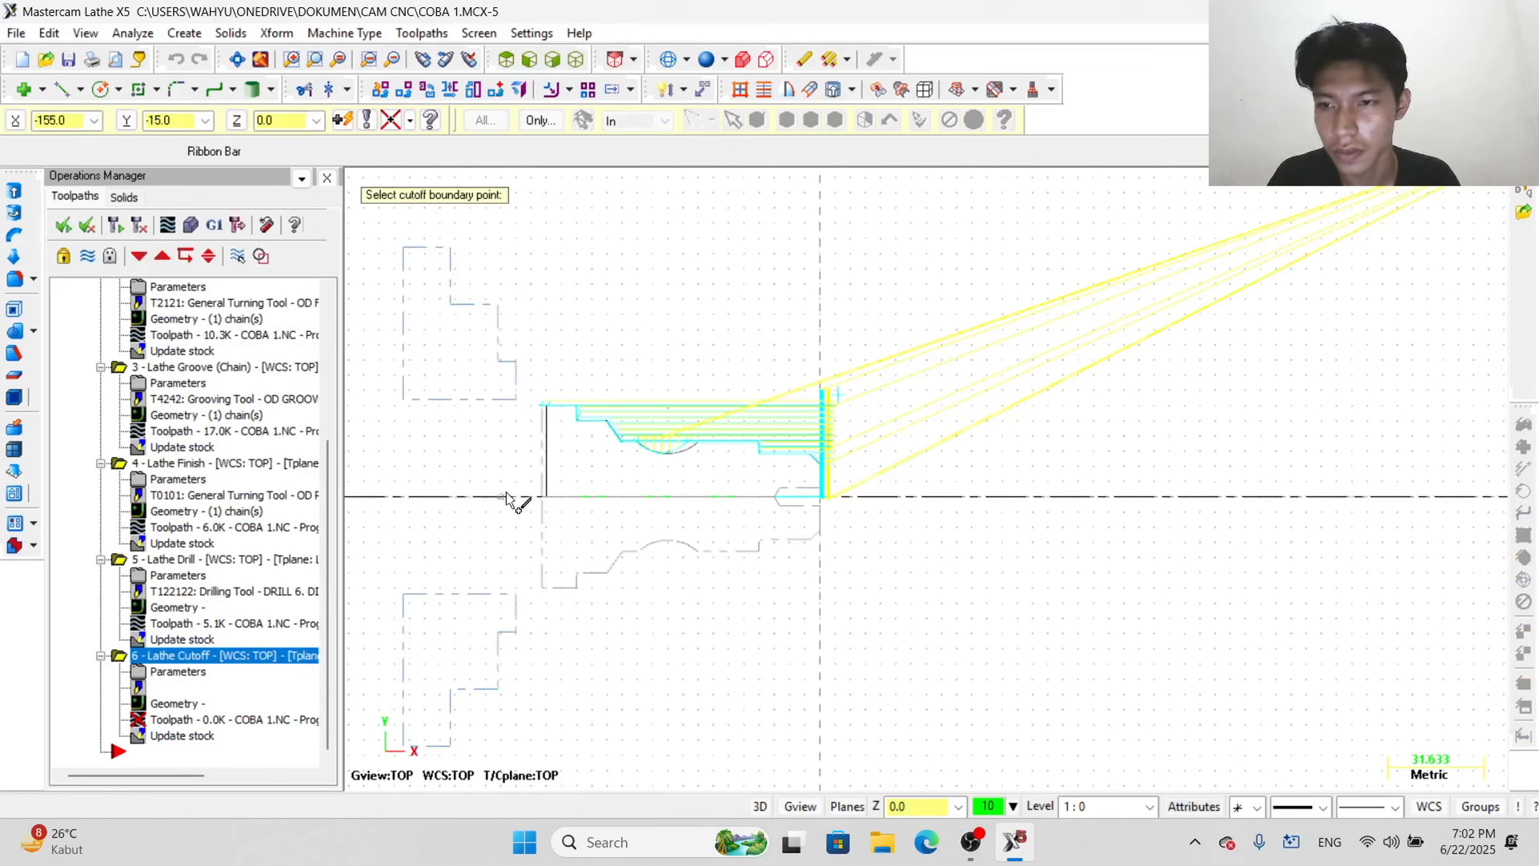
{"action": "left_click", "coordinate": [552, 412]}
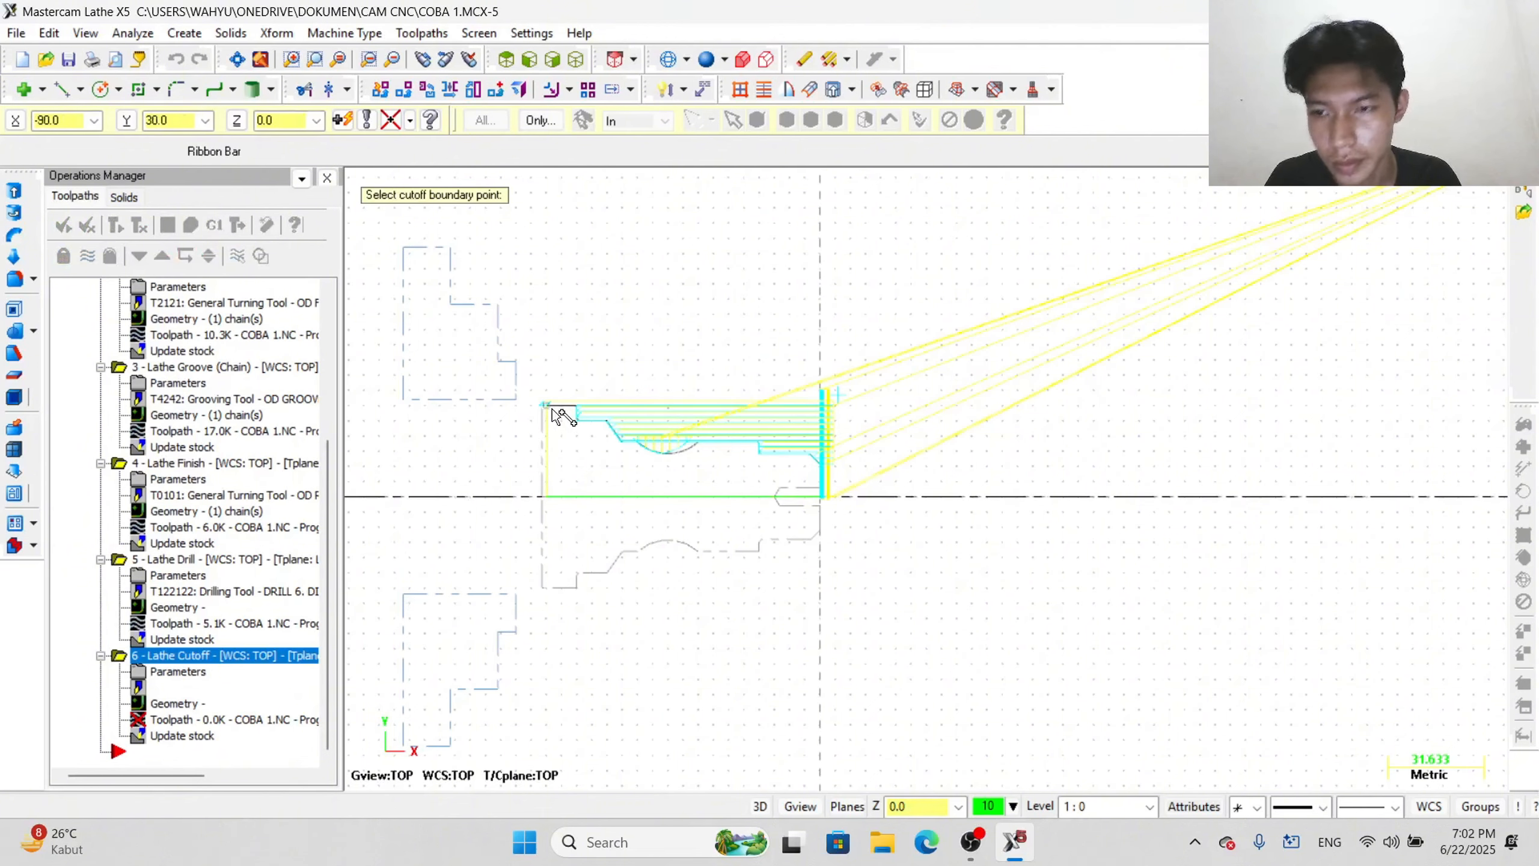
{"action": "left_click", "coordinate": [548, 409]}
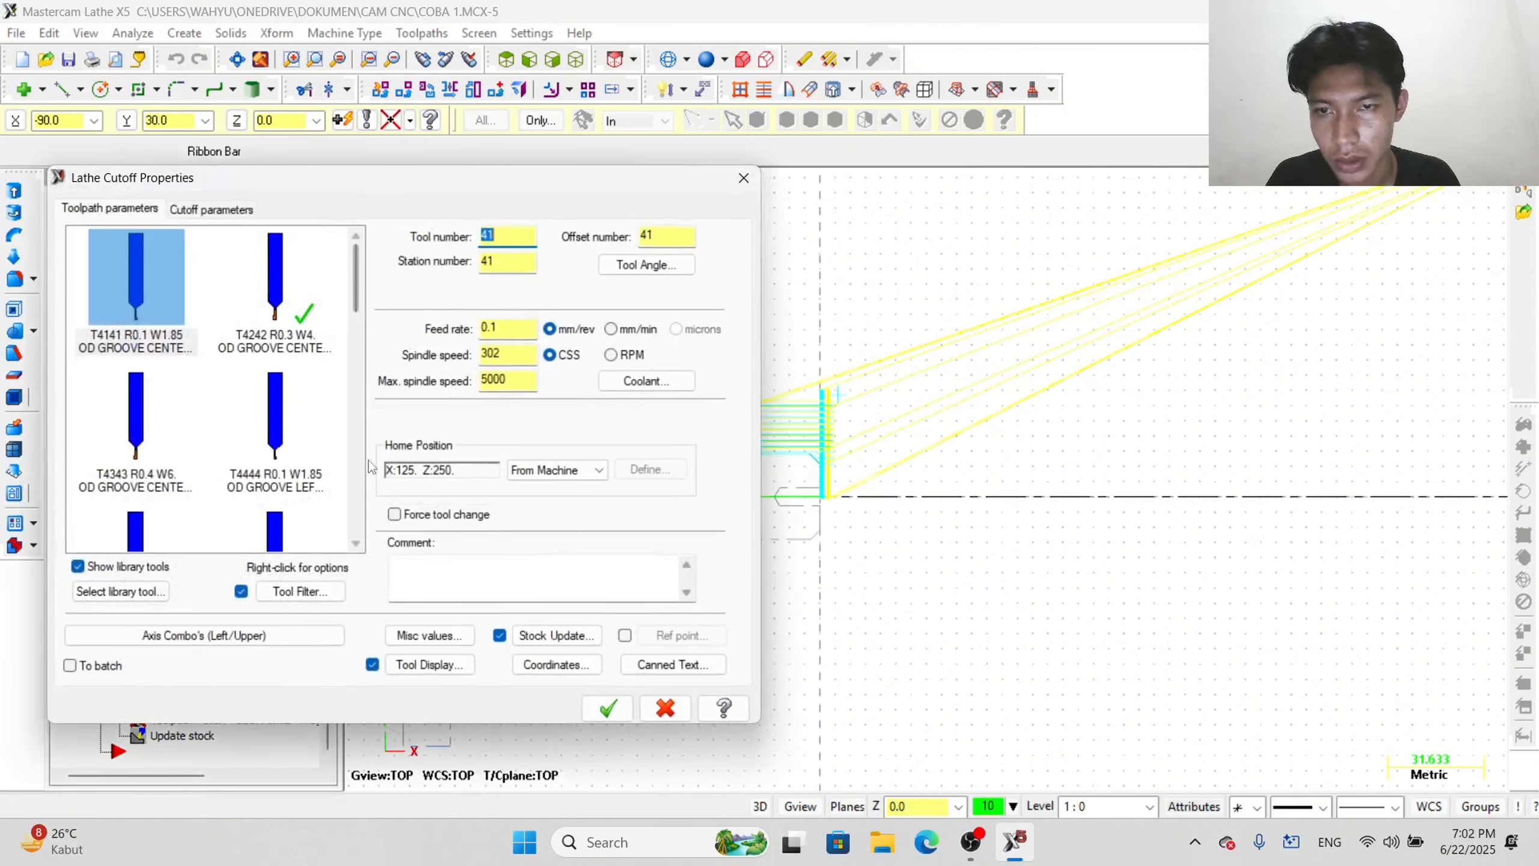
- Generate the cutoff toolpath with tool T151151 OD Cutoff Right, keeping the 2.0 entry amount and 2.0 incremental retract radius
{"action": "scroll", "coordinate": [271, 429], "scroll_direction": "down", "scroll_amount": 10}
{"action": "left_click", "coordinate": [144, 489]}
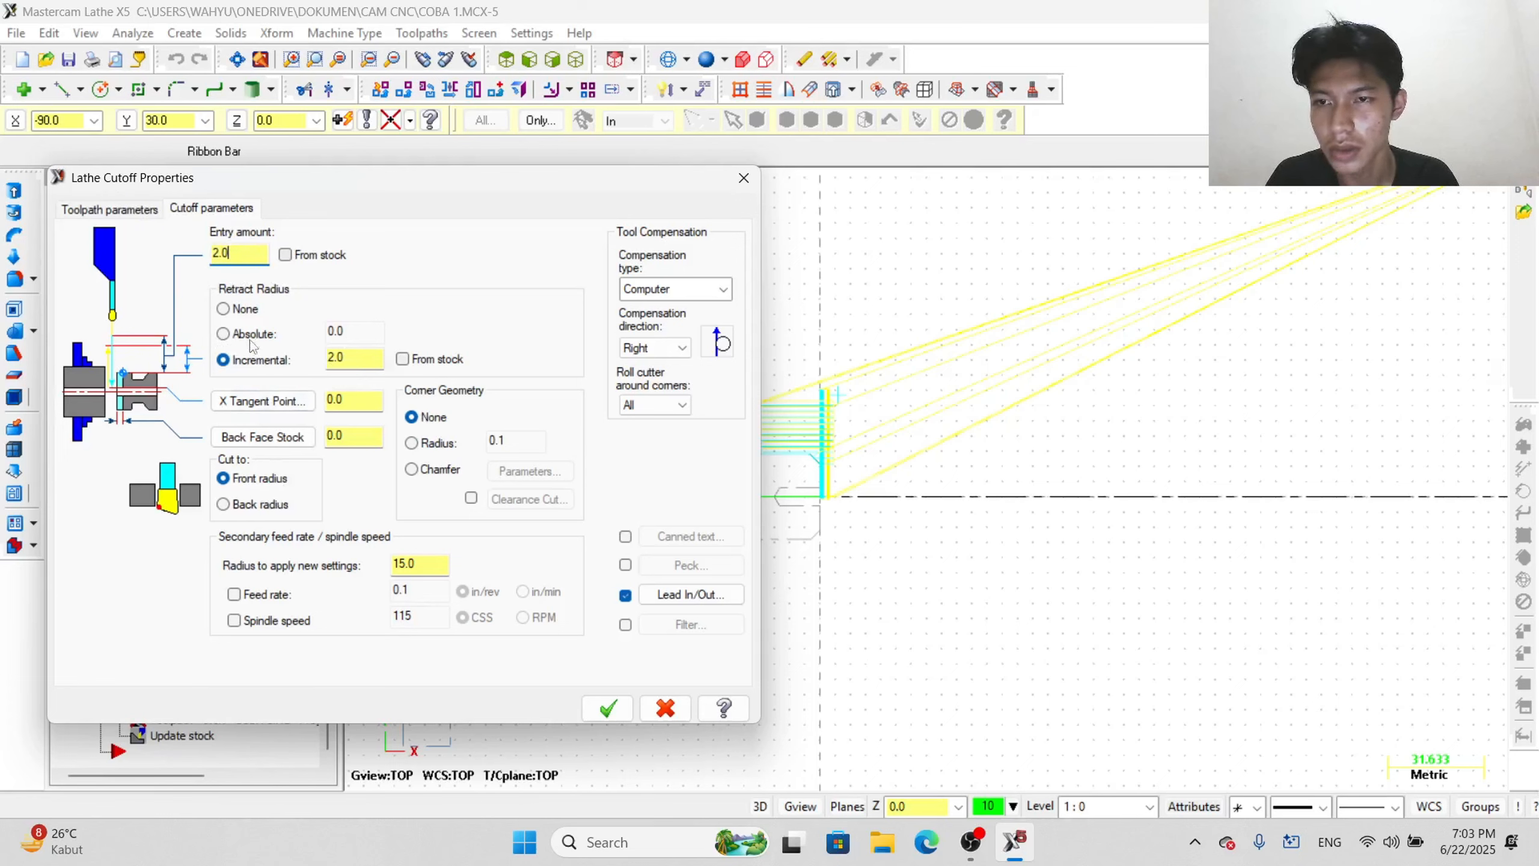
{"action": "left_click", "coordinate": [119, 212]}
{"action": "left_click", "coordinate": [175, 209]}
{"action": "left_click", "coordinate": [606, 707]}
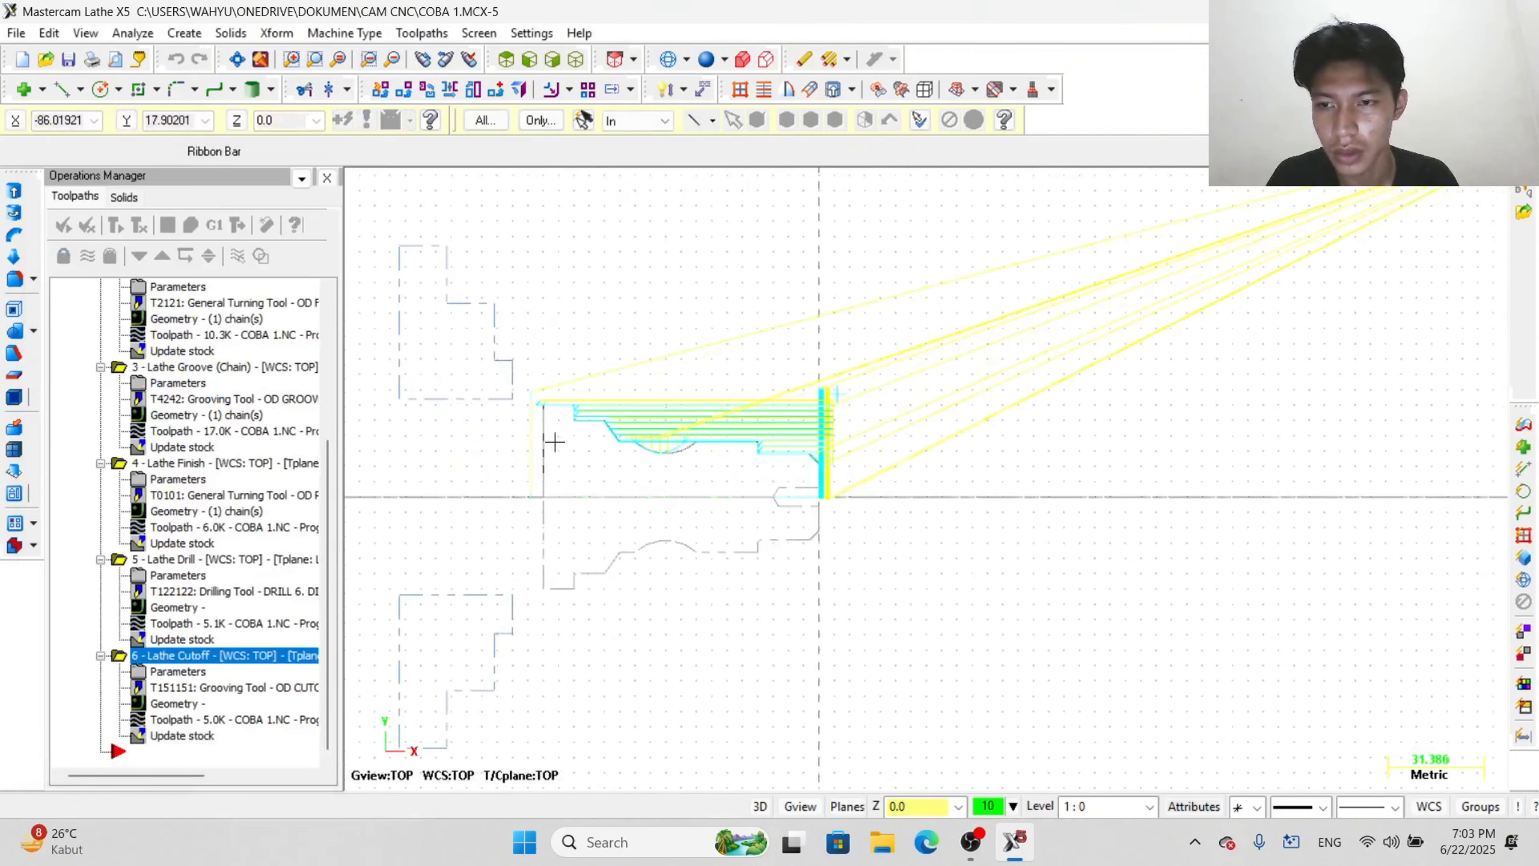
- Verify the machining in solid simulation from the facing operation through to the cutoff
{"action": "scroll", "coordinate": [600, 501], "scroll_direction": "down", "scroll_amount": 2}
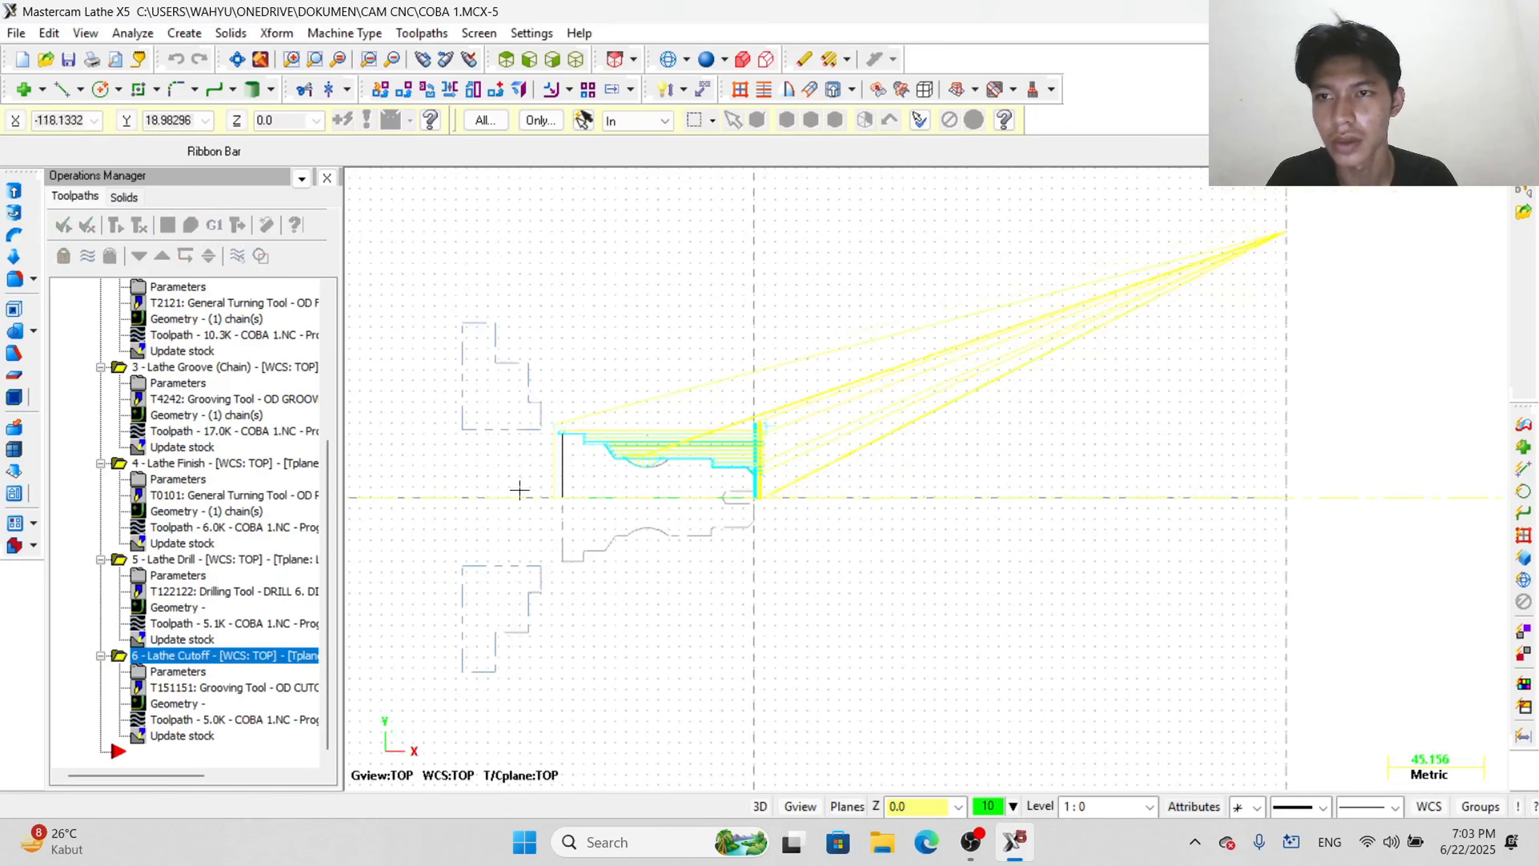
{"action": "scroll", "coordinate": [567, 697], "scroll_direction": "up", "scroll_amount": 1}
{"action": "left_click", "coordinate": [190, 226]}
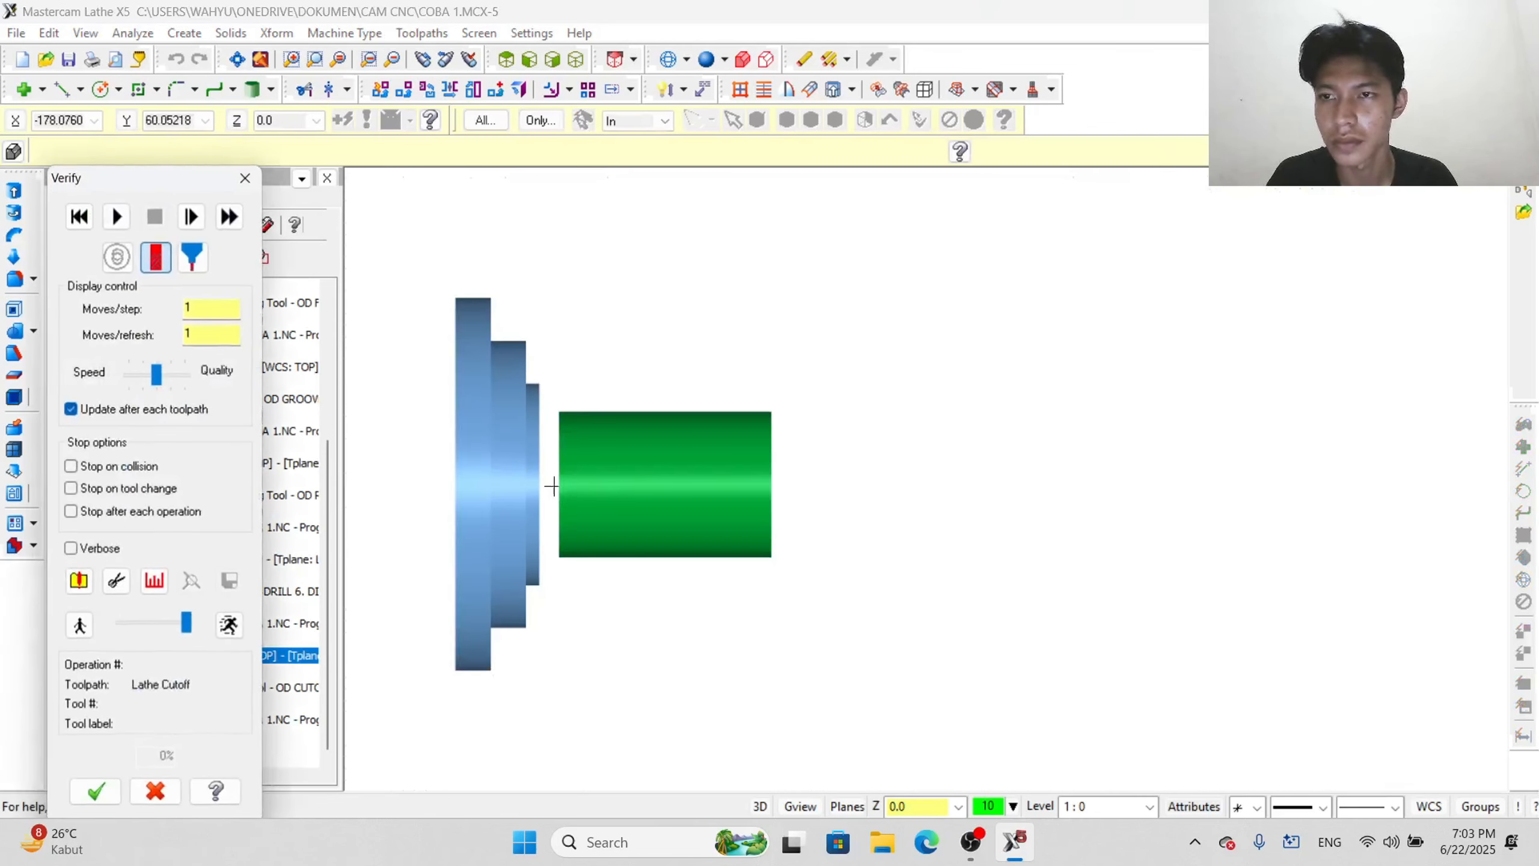
{"action": "left_click", "coordinate": [119, 217]}
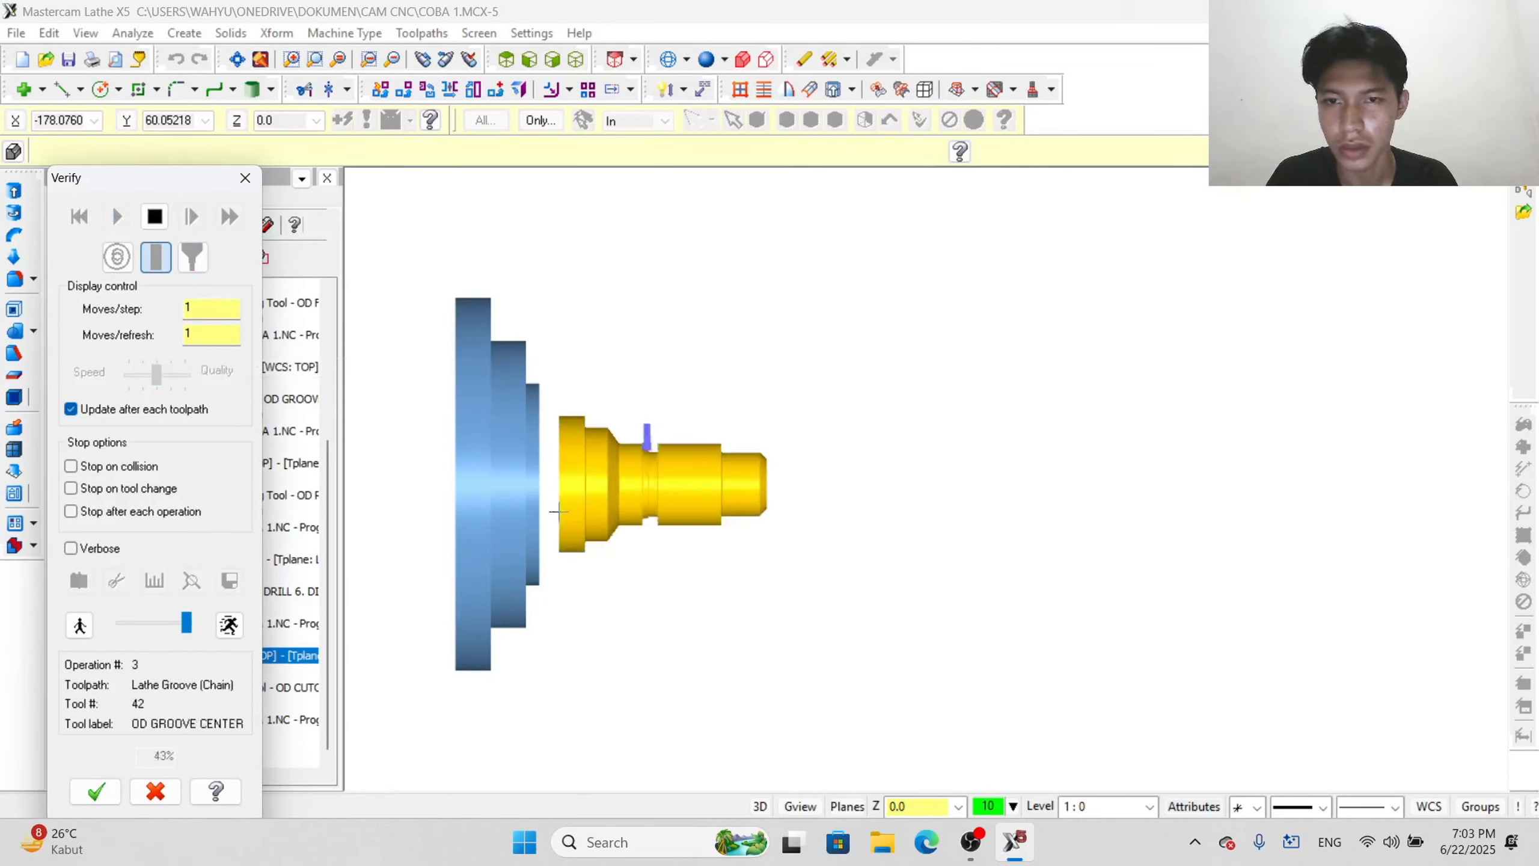
{"action": "scroll", "coordinate": [563, 488], "scroll_direction": "down", "scroll_amount": 4}
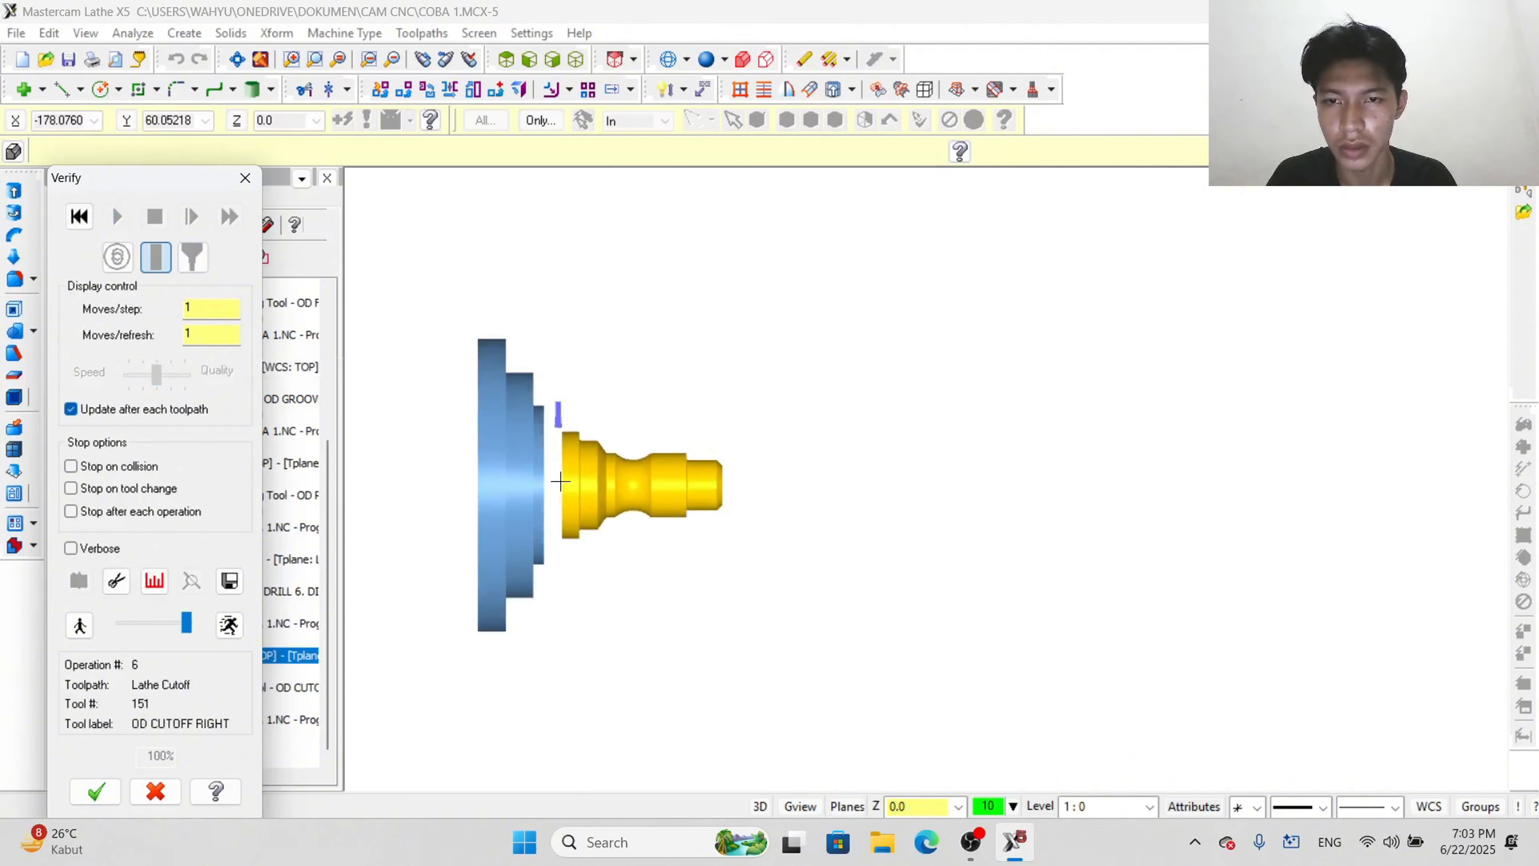
{"action": "scroll", "coordinate": [560, 481], "scroll_direction": "up", "scroll_amount": 4}
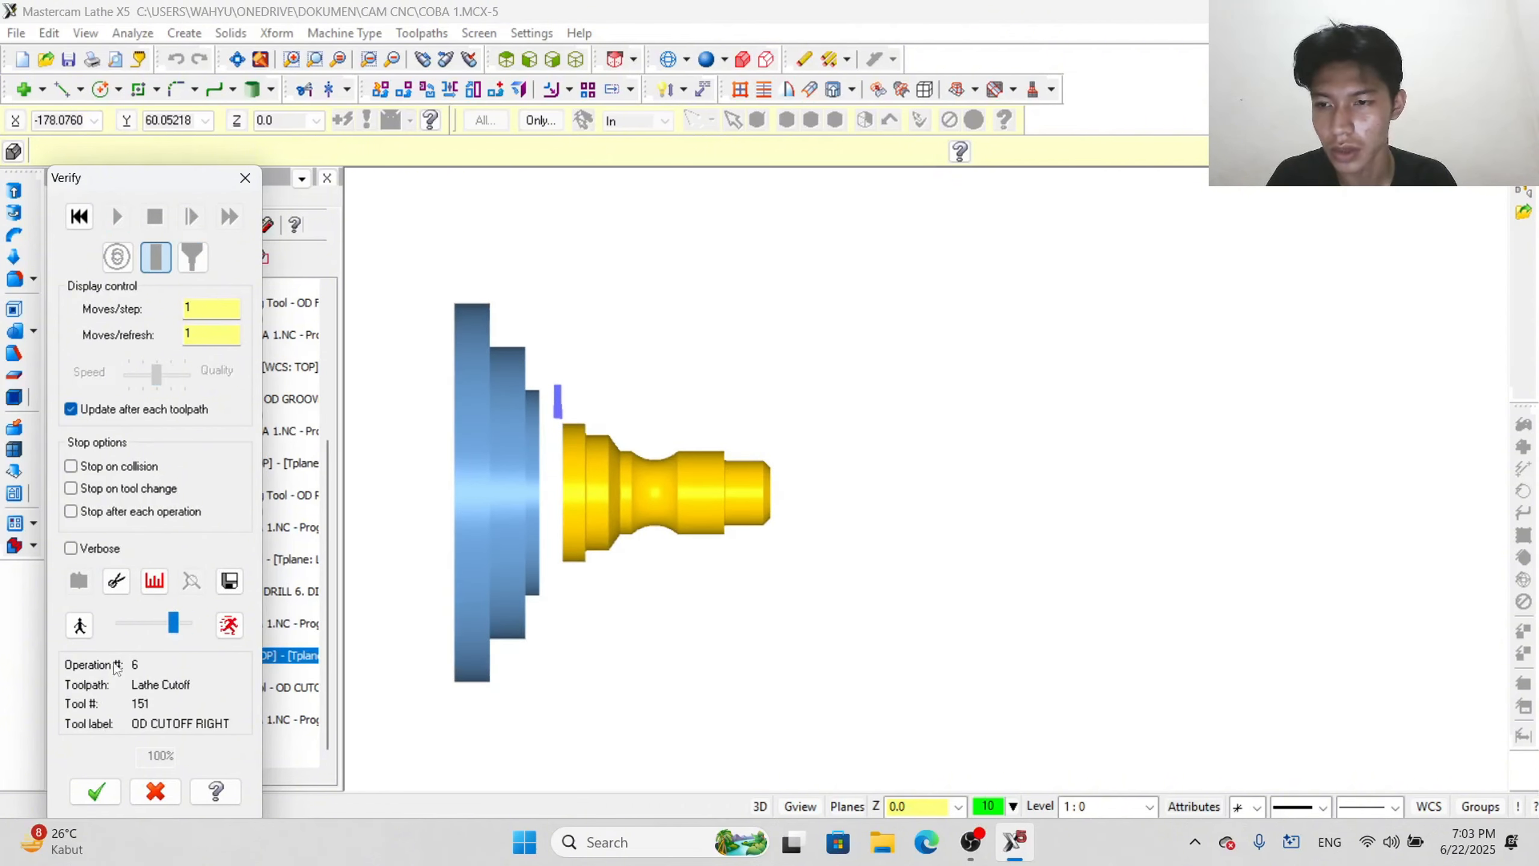
- Replay the solid verification from raw stock with the tool holder shown in isometric view, and close the verification
{"action": "left_click", "coordinate": [79, 216]}
{"action": "left_click", "coordinate": [117, 217]}
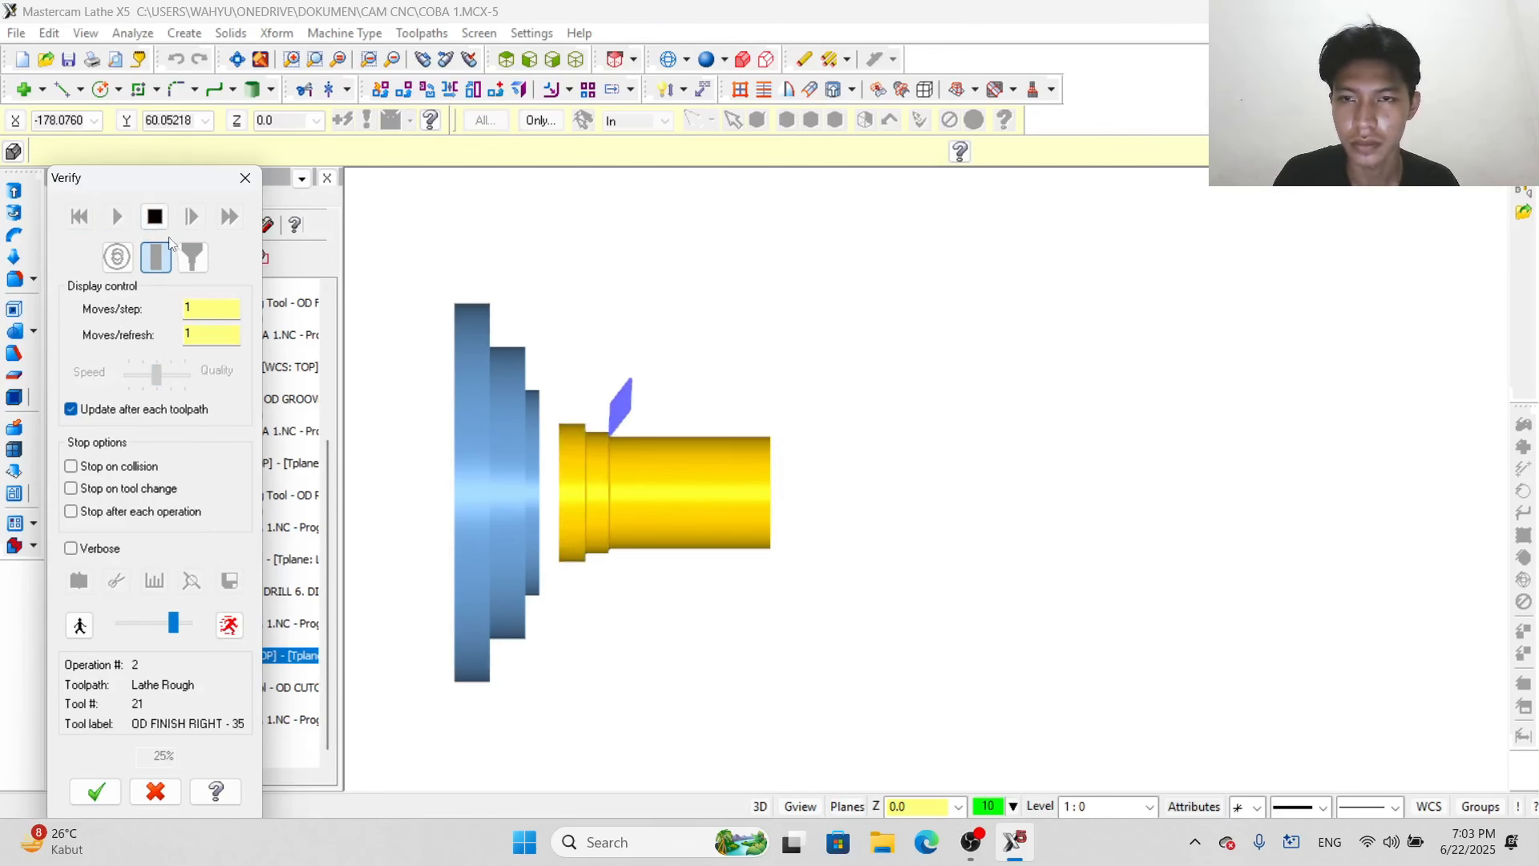
{"action": "left_click", "coordinate": [155, 218]}
{"action": "left_click", "coordinate": [84, 221]}
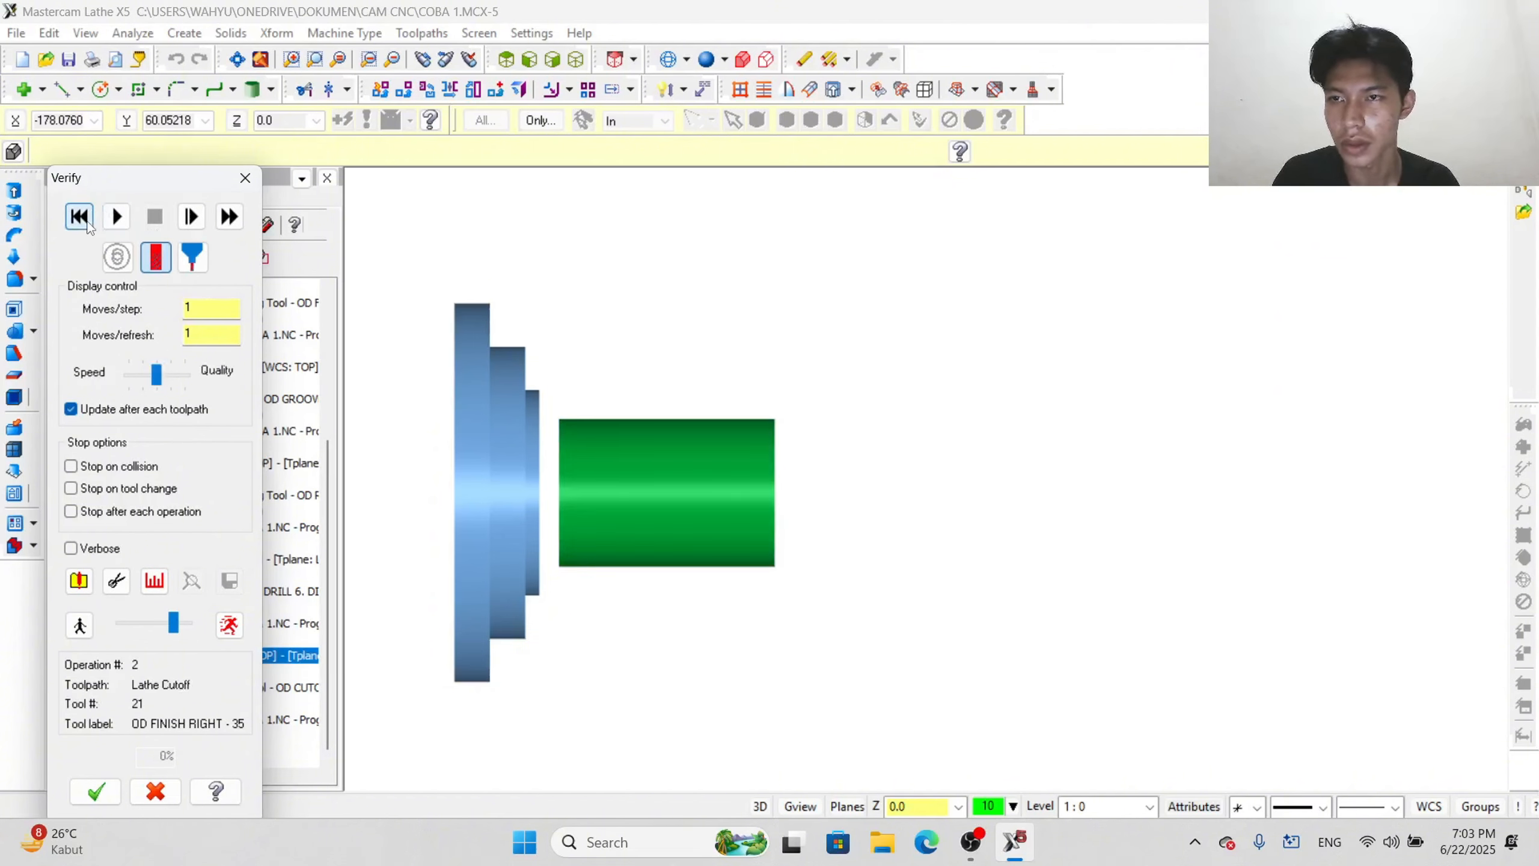
{"action": "left_click", "coordinate": [118, 218]}
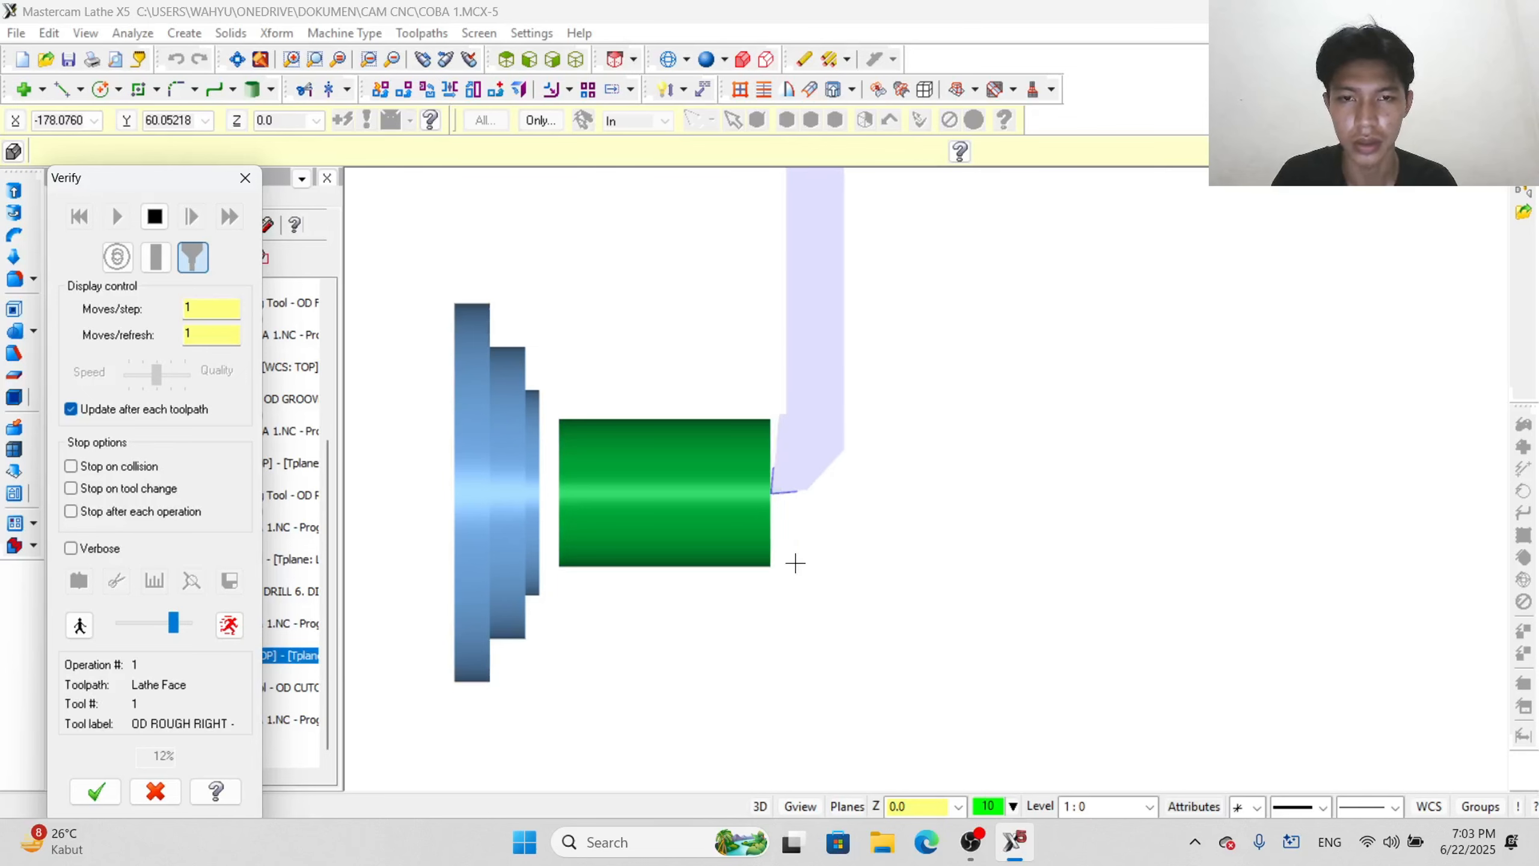
{"action": "right_click", "coordinate": [796, 564]}
{"action": "left_click", "coordinate": [891, 484]}
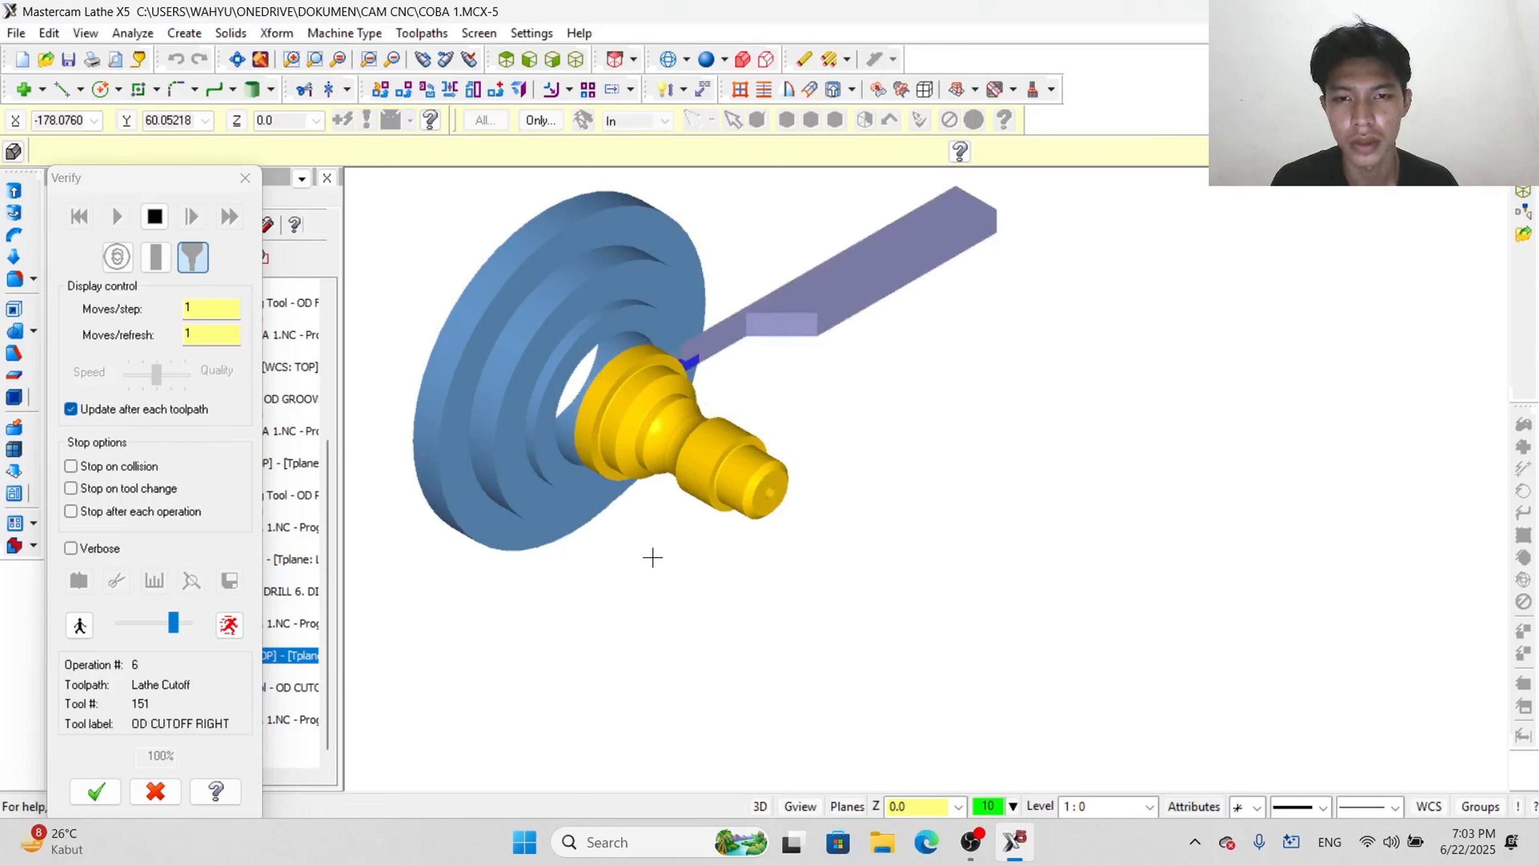
{"action": "left_click", "coordinate": [96, 791]}
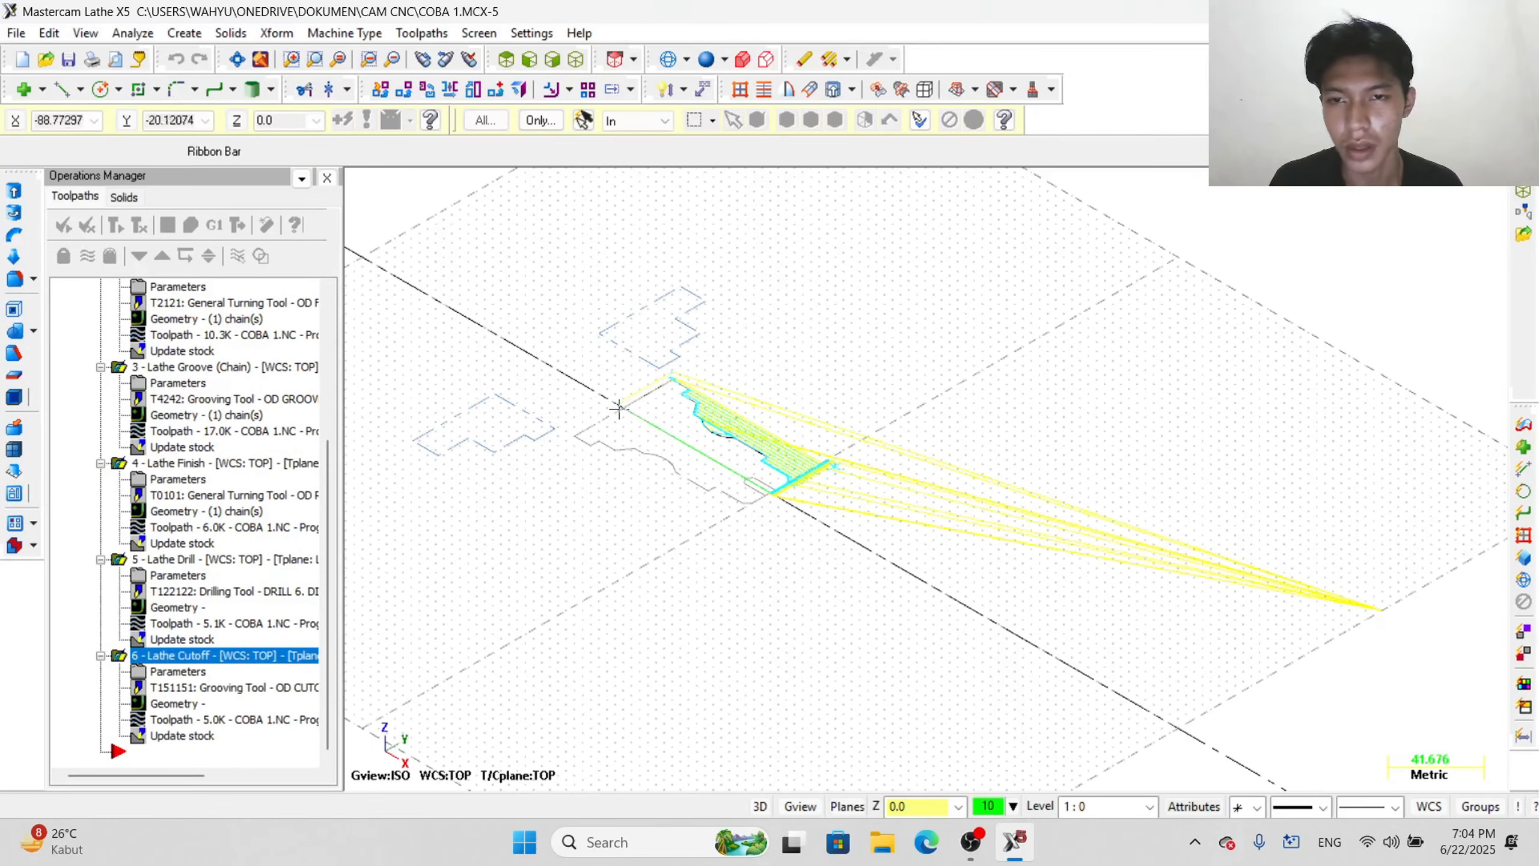
- Post-process all operations from the top view and save the NC file as TUGAS 7, replacing the existing file
{"action": "mouse_move", "coordinate": [498, 511]}
{"action": "middle_mouse_down"}
{"action": "mouse_move", "coordinate": [502, 539]}
{"action": "mouse_move", "coordinate": [497, 517]}
{"action": "middle_mouse_up"}
{"action": "right_click", "coordinate": [687, 504]}
{"action": "left_click", "coordinate": [765, 362]}
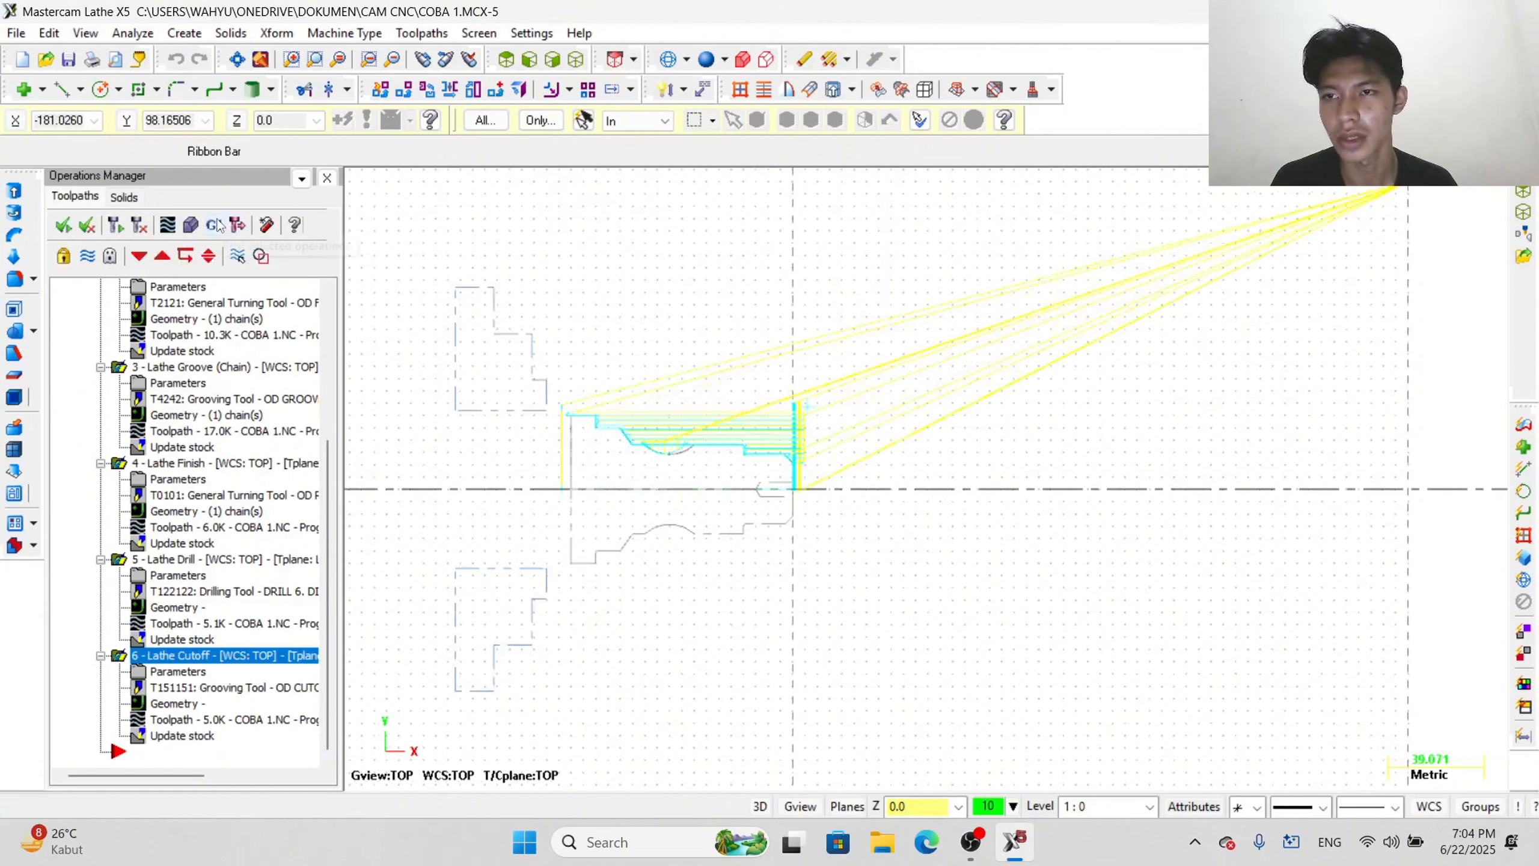
{"action": "left_click", "coordinate": [217, 226]}
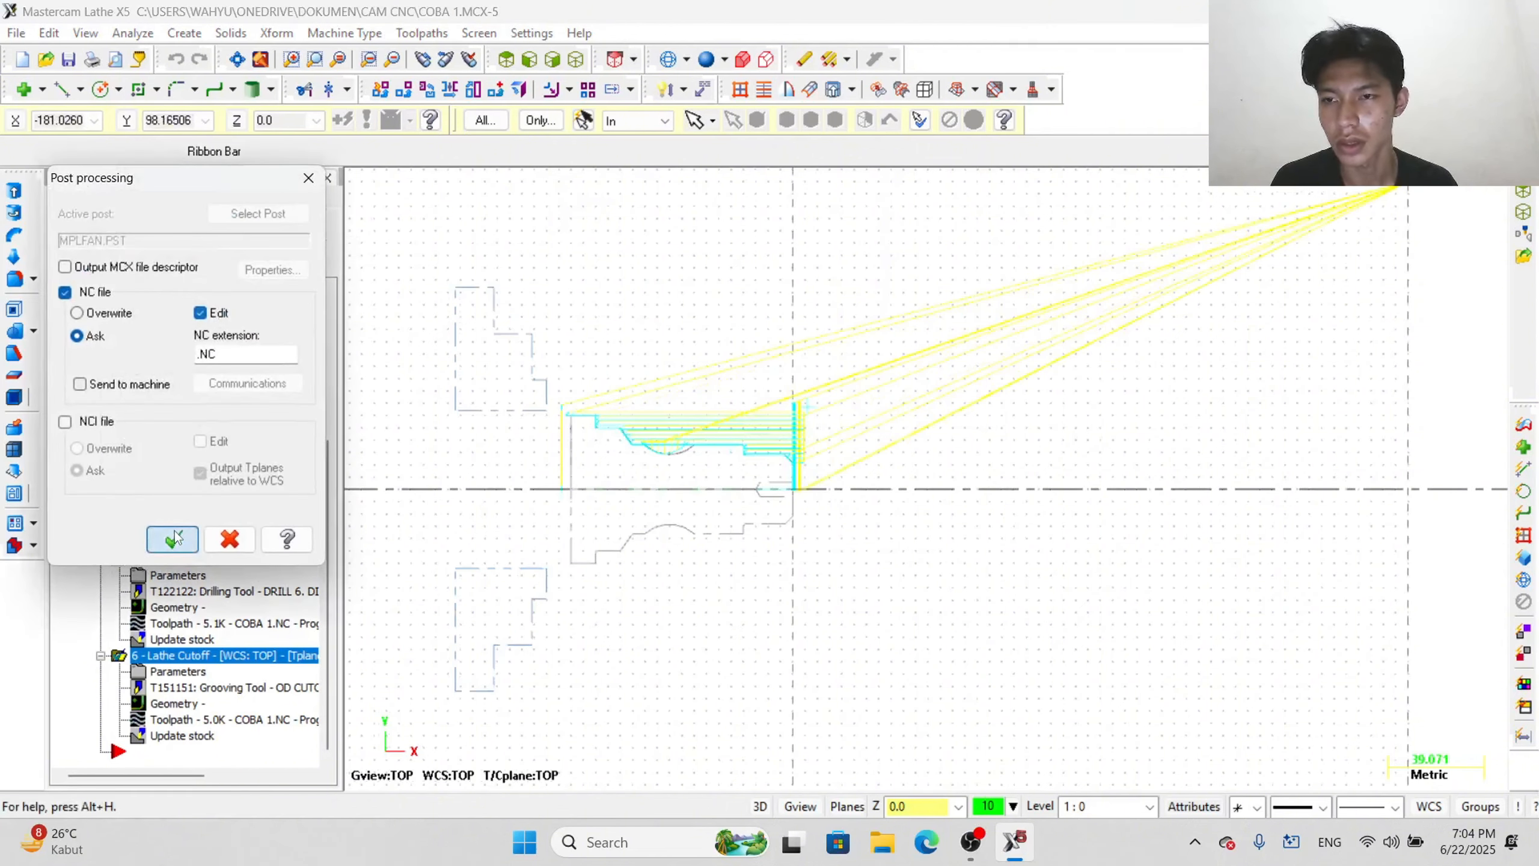
{"action": "left_click", "coordinate": [174, 538]}
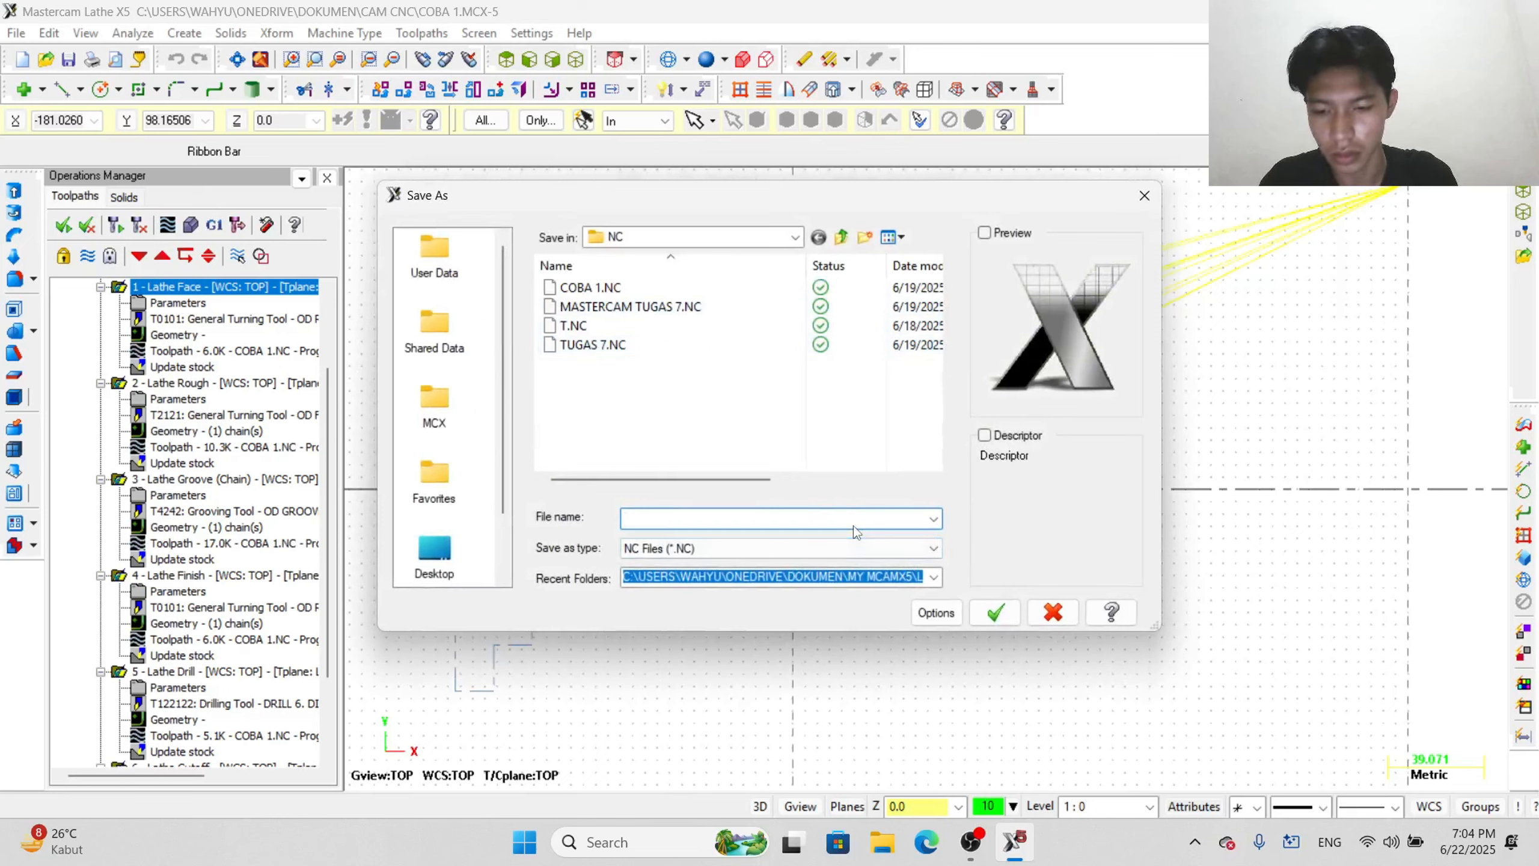
{"action": "type", "text": "TUGAS 7"}
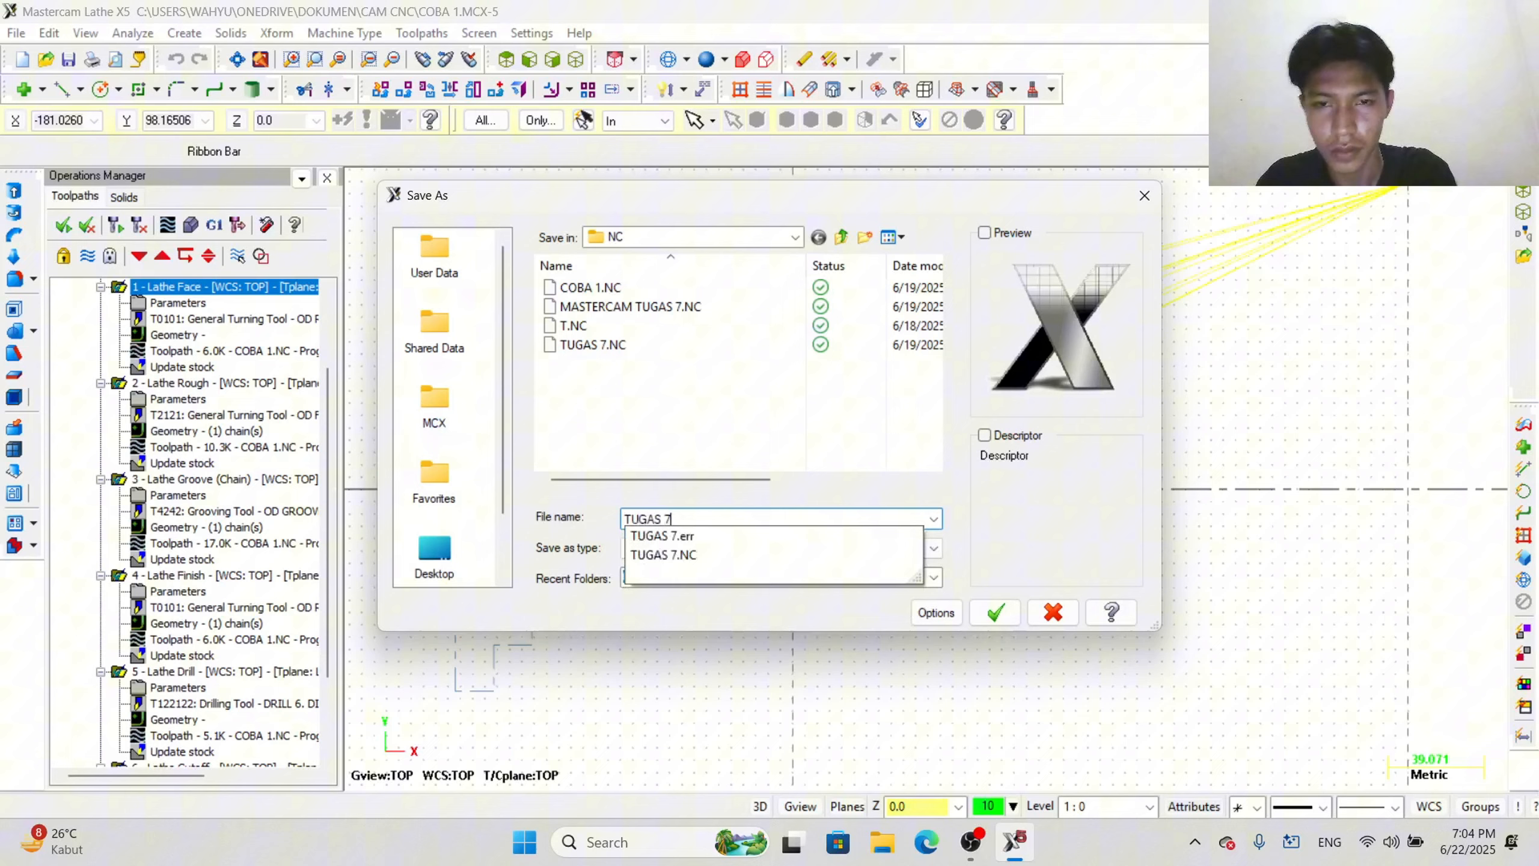
{"action": "key", "text": "Return"}
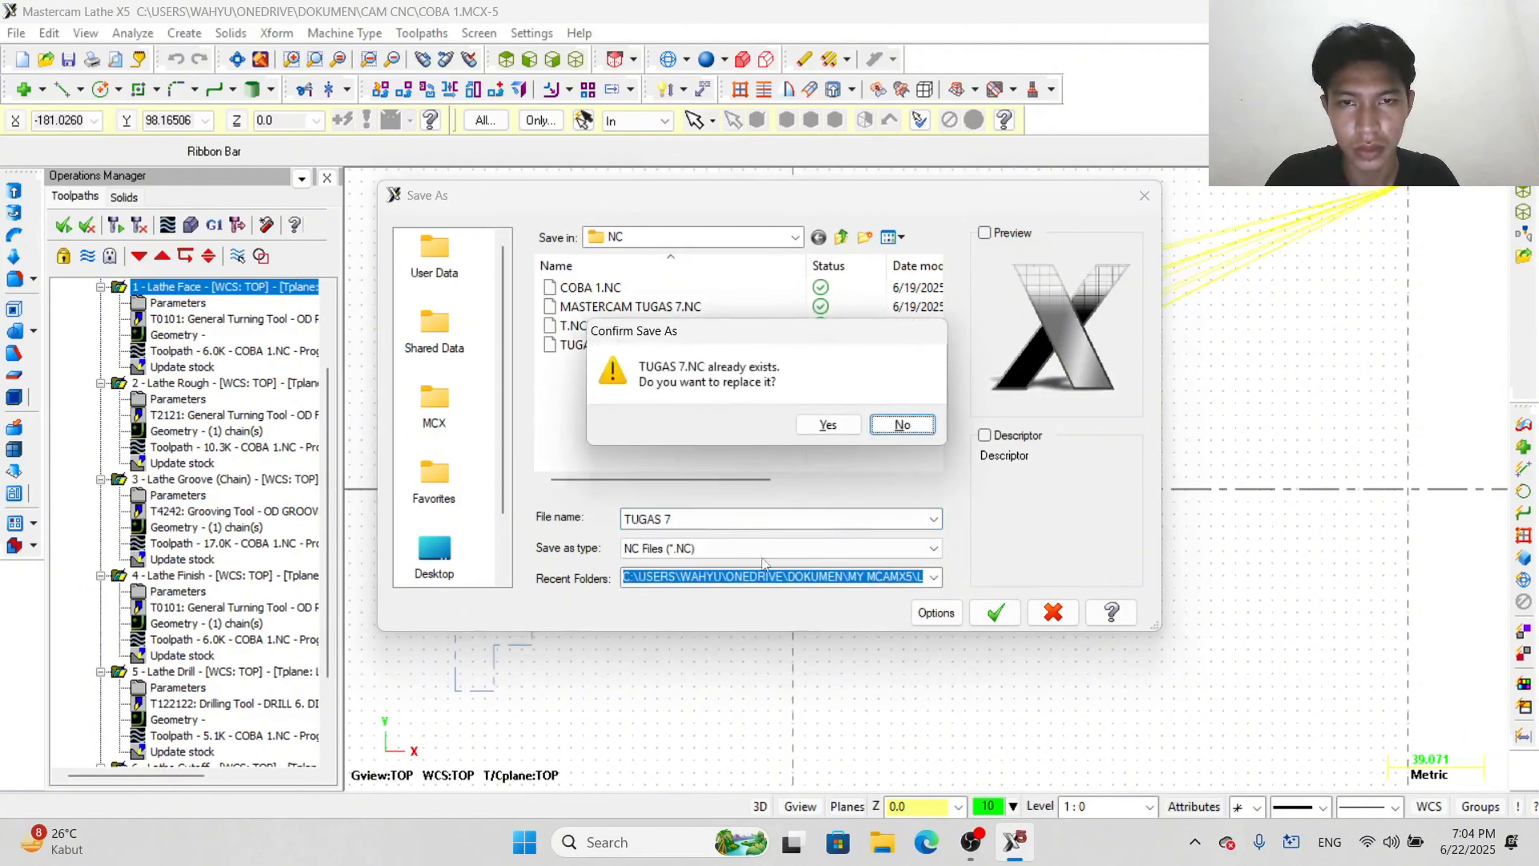
{"action": "left_click", "coordinate": [826, 426]}
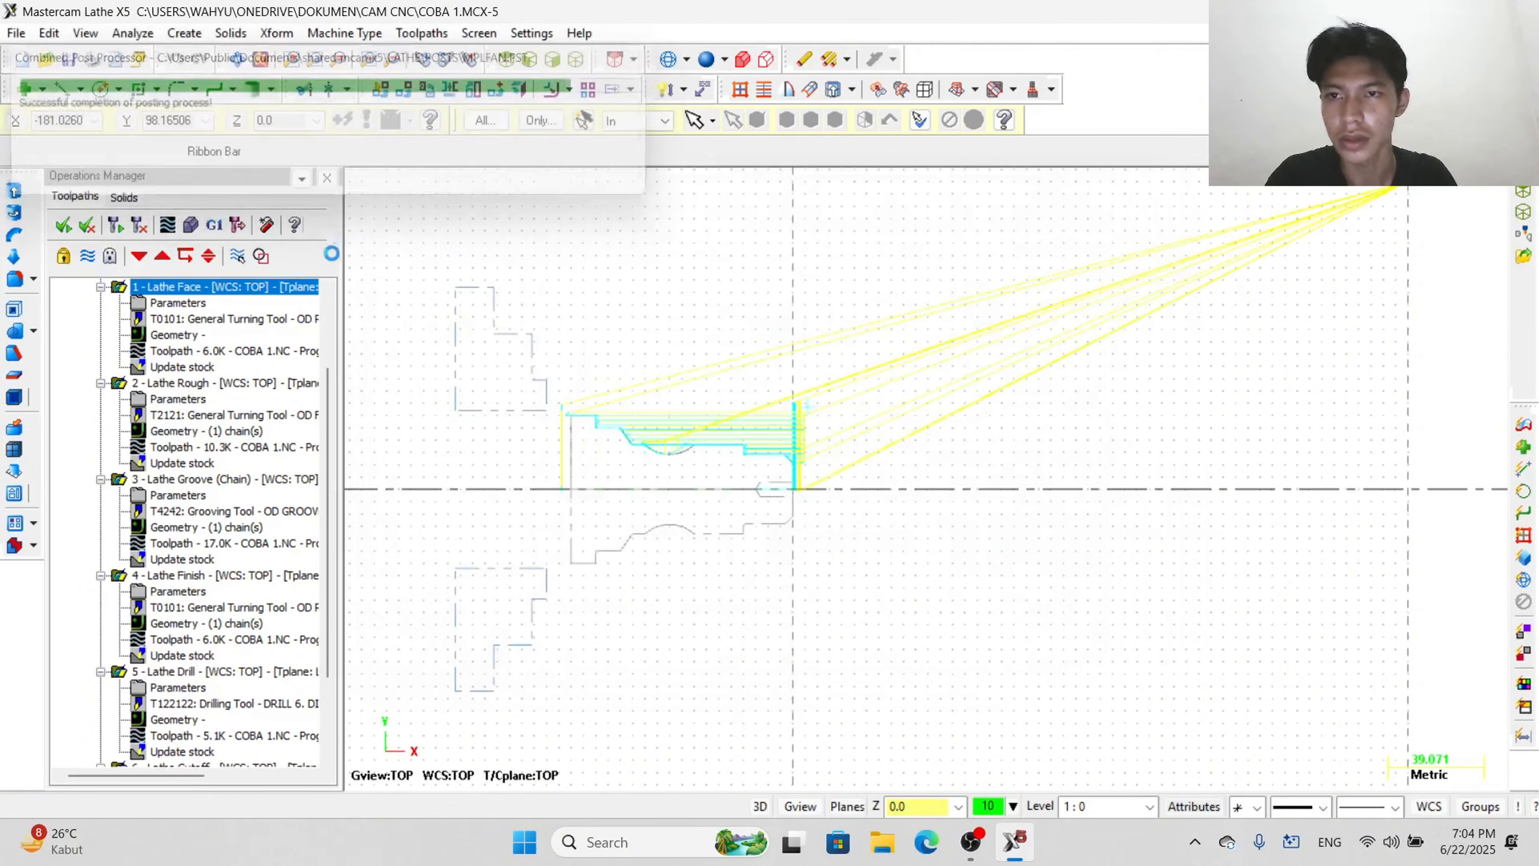